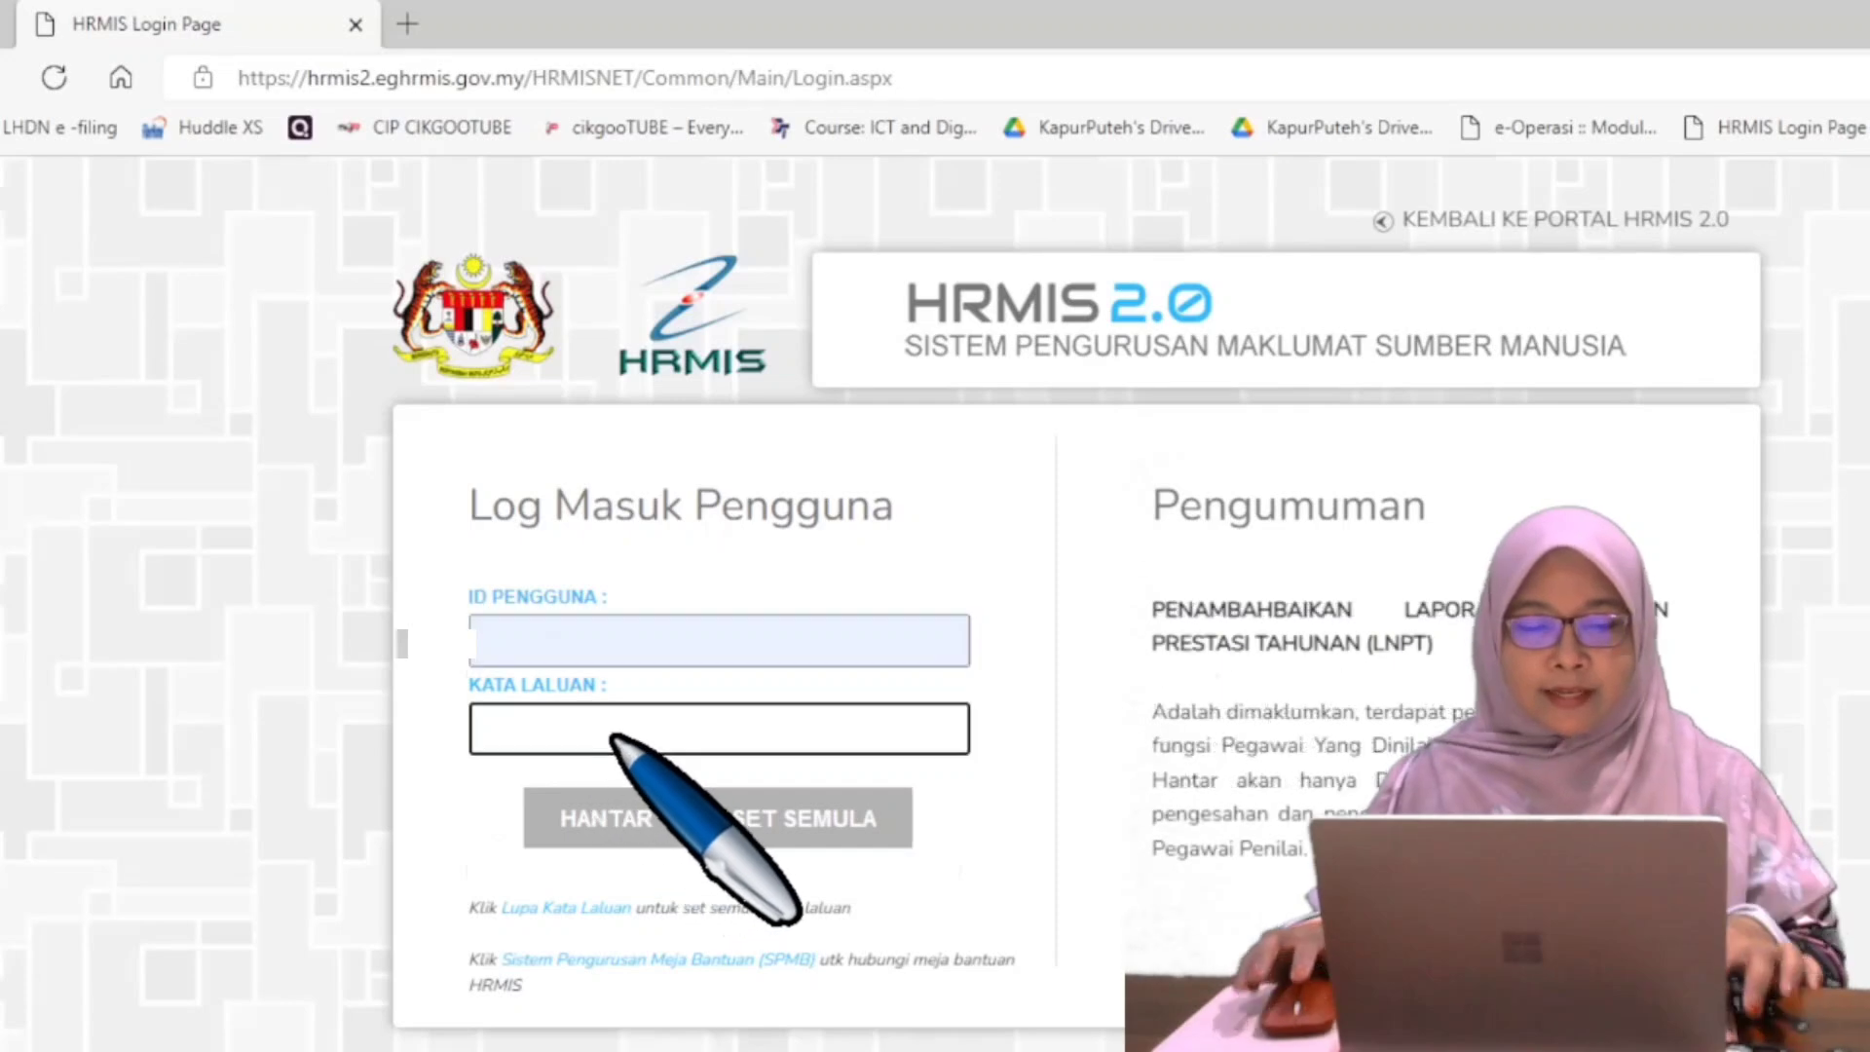
Enter the account password in the Kata Laluan field and log in to HRMIS 2.0.
text(******)
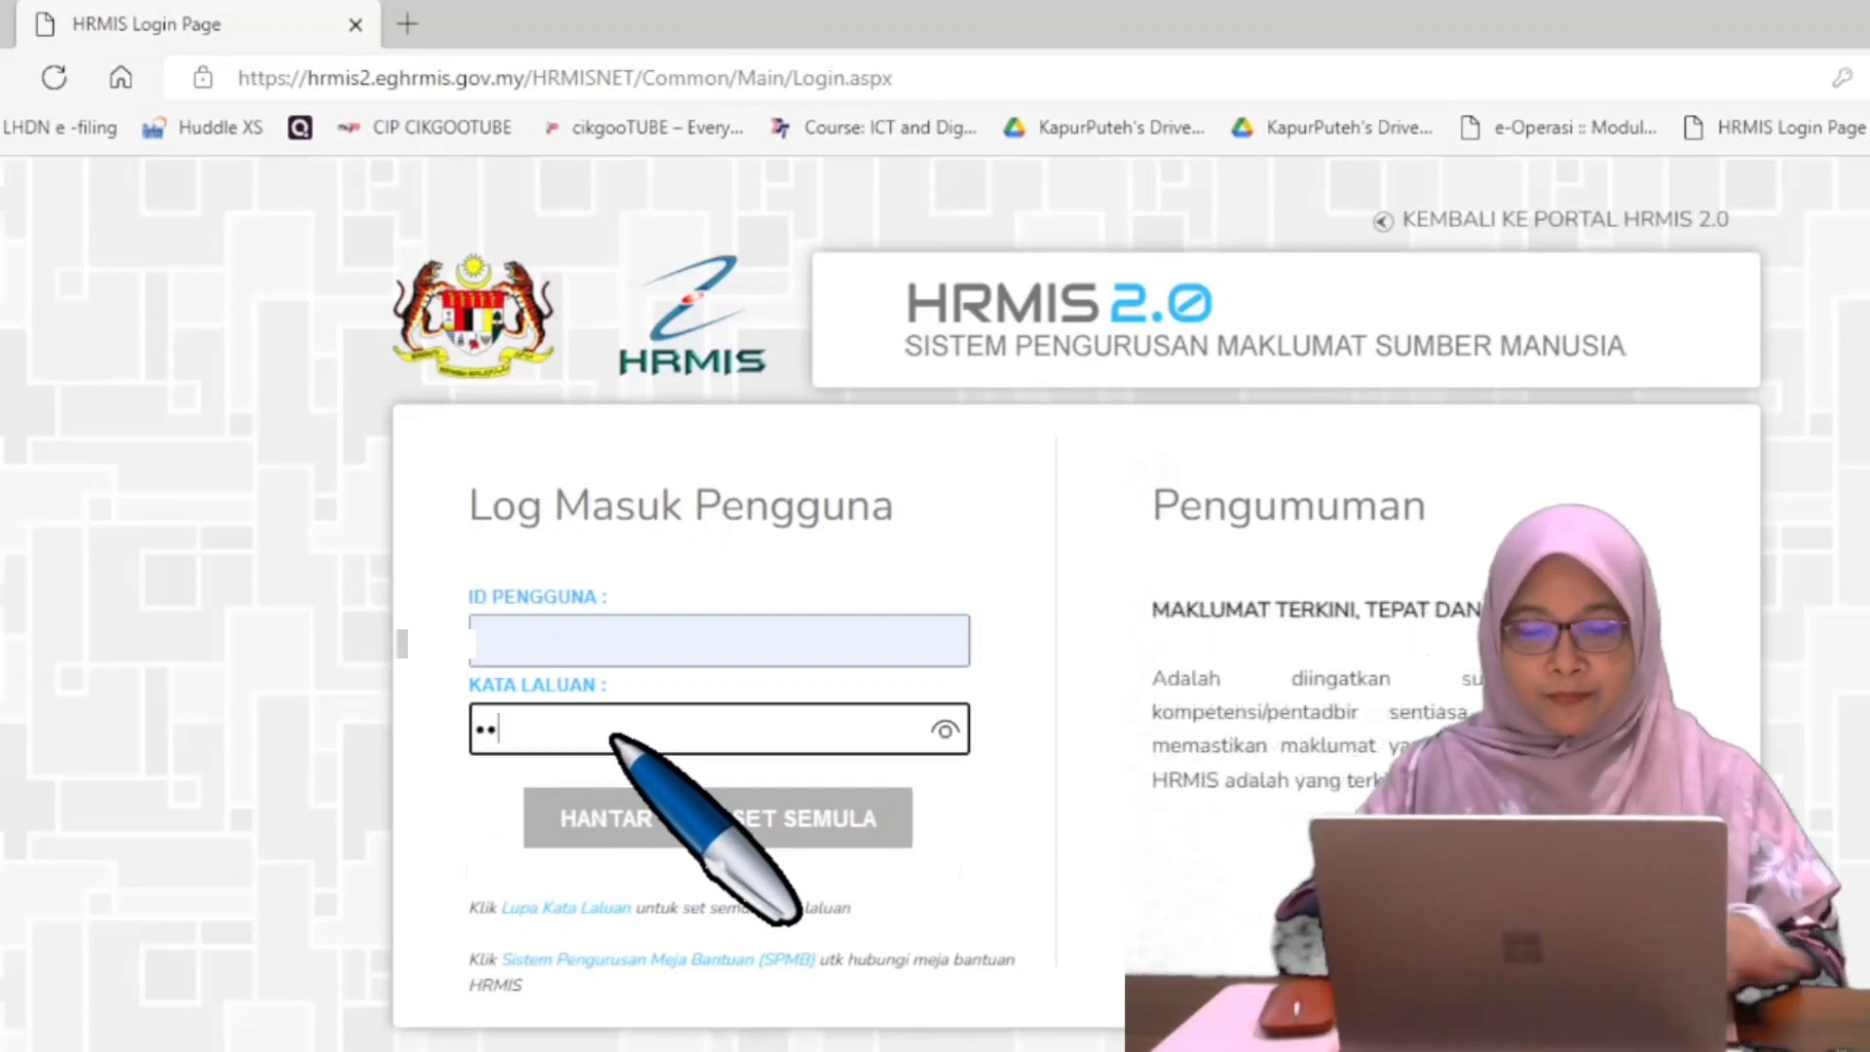
text(*******)
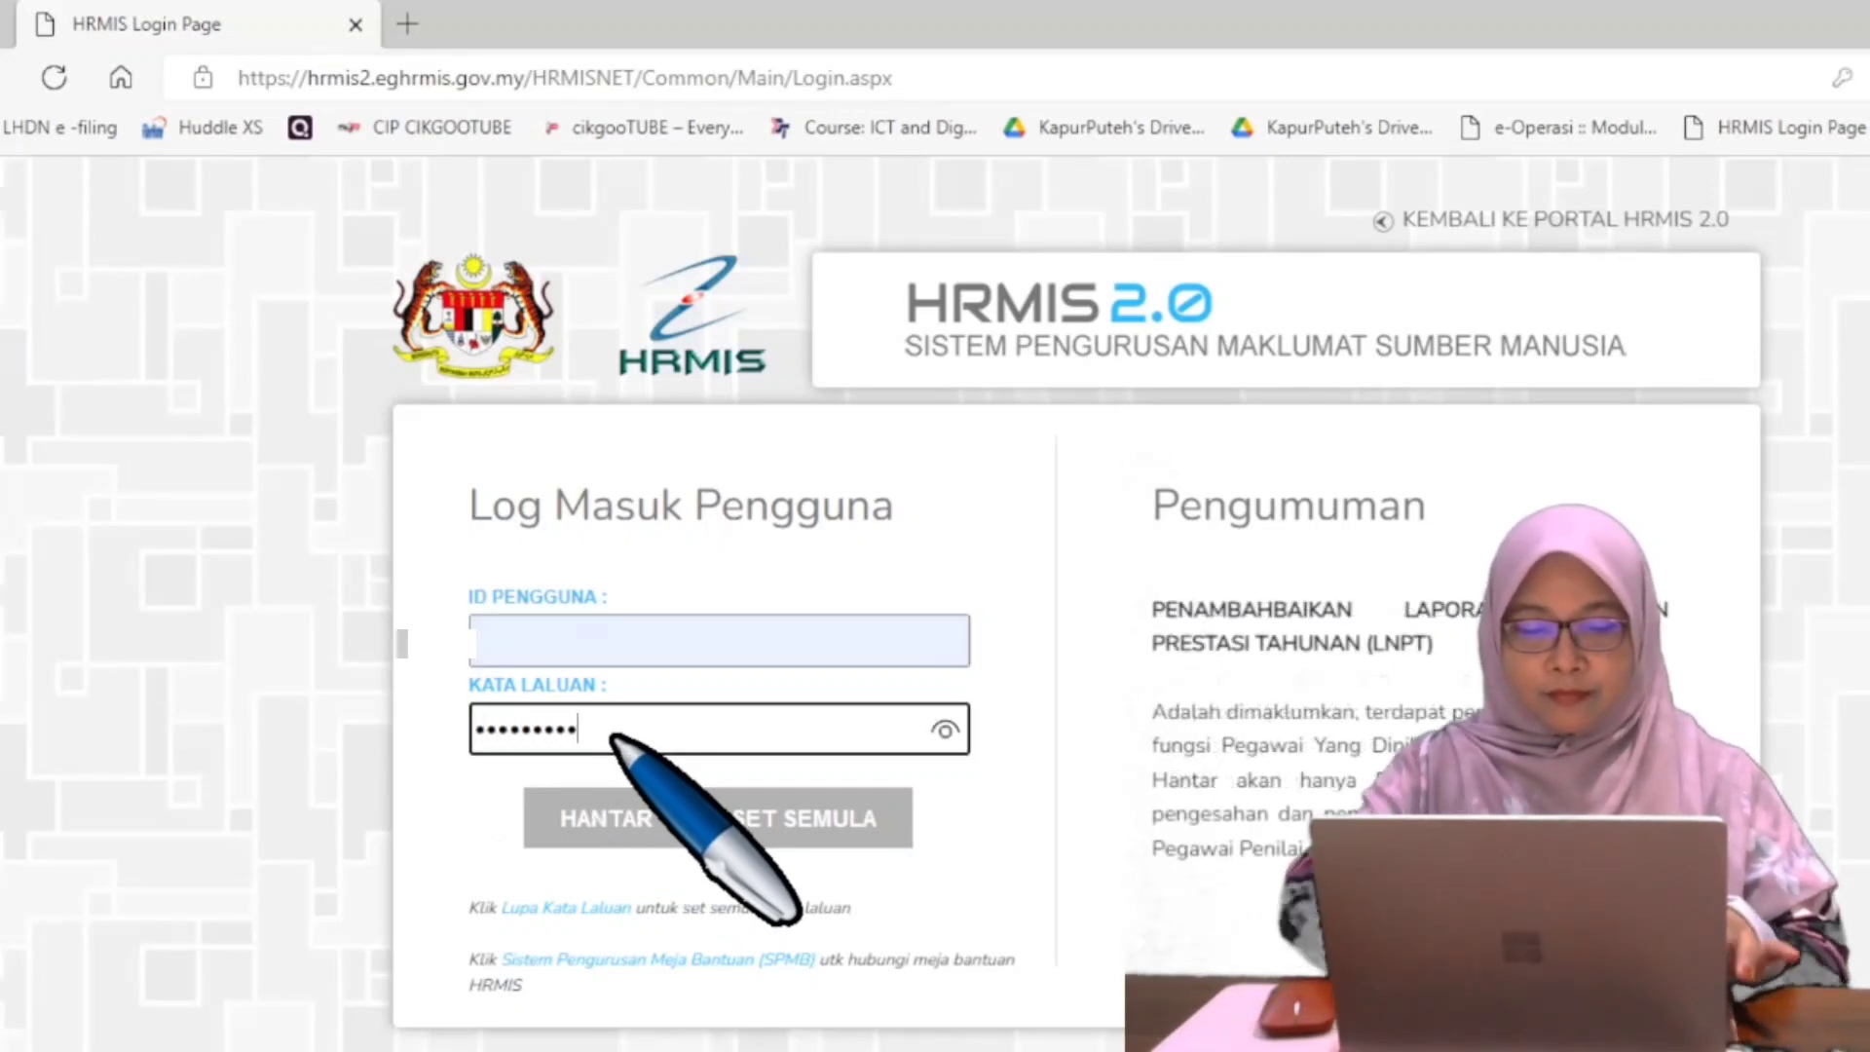
text(**)
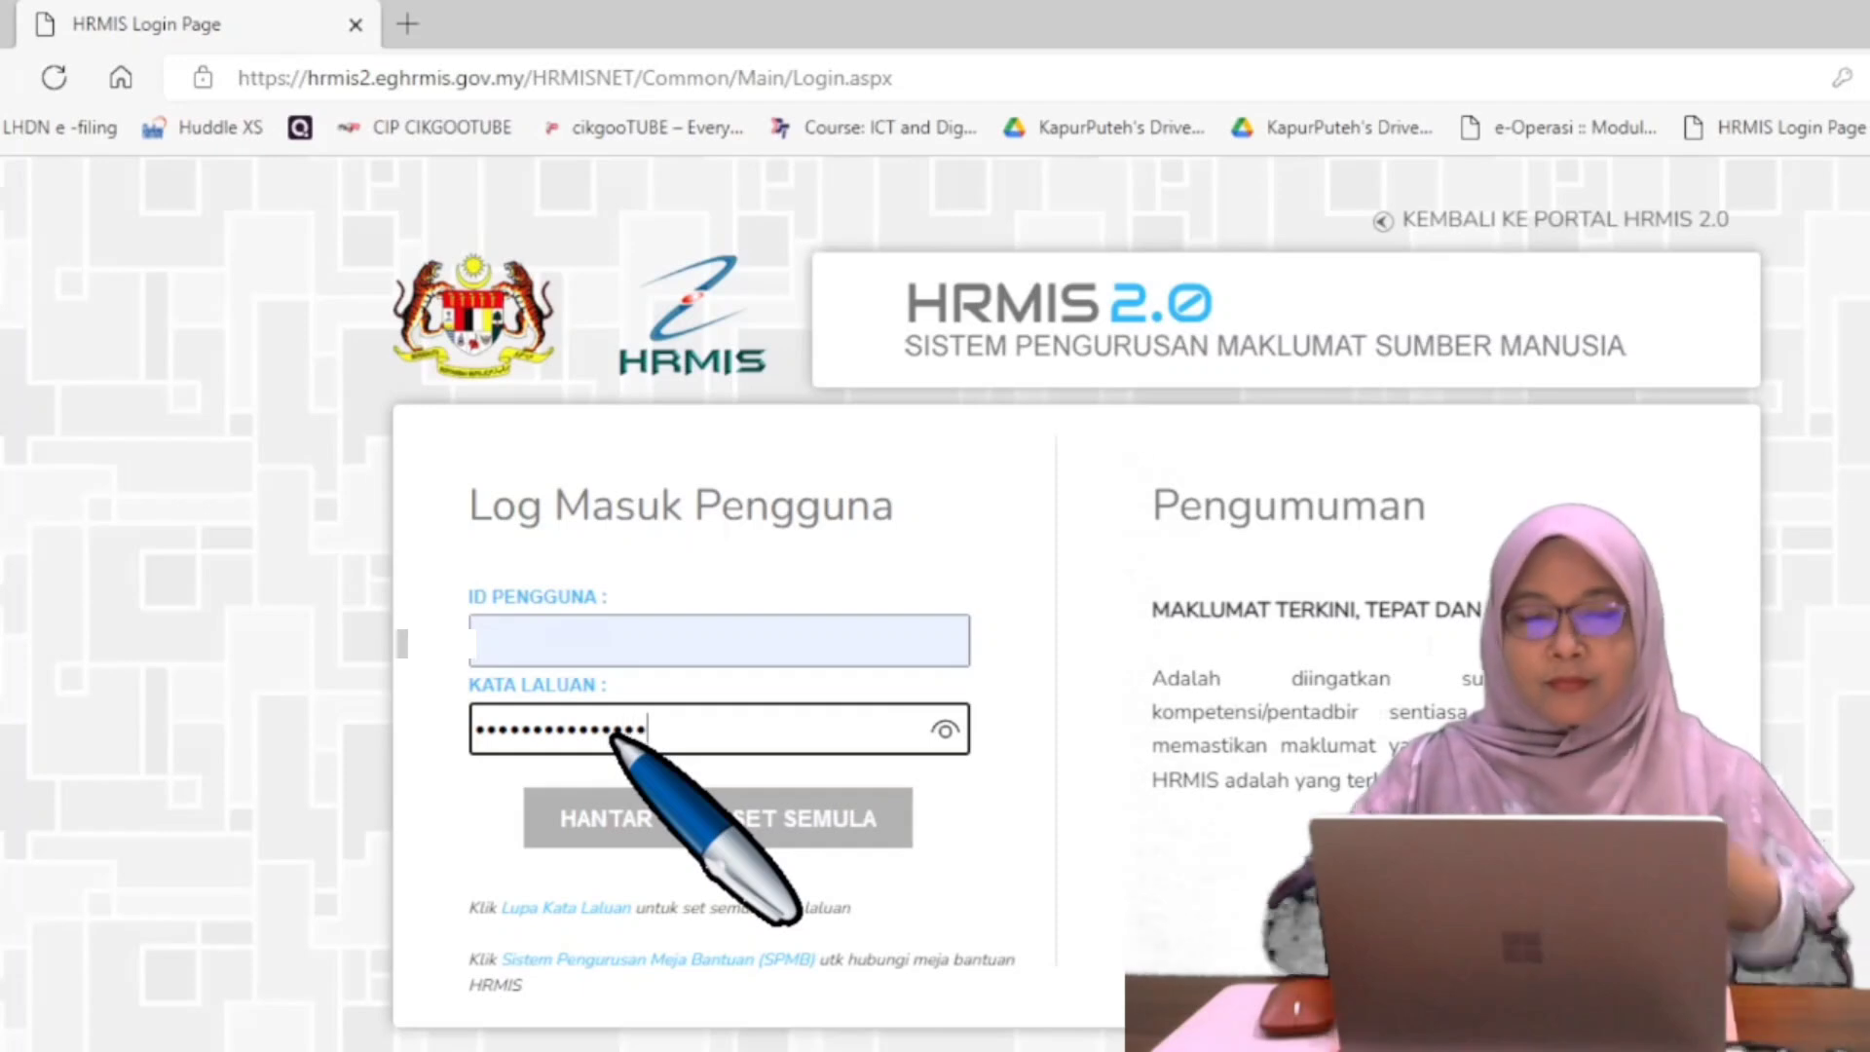
click(605, 816)
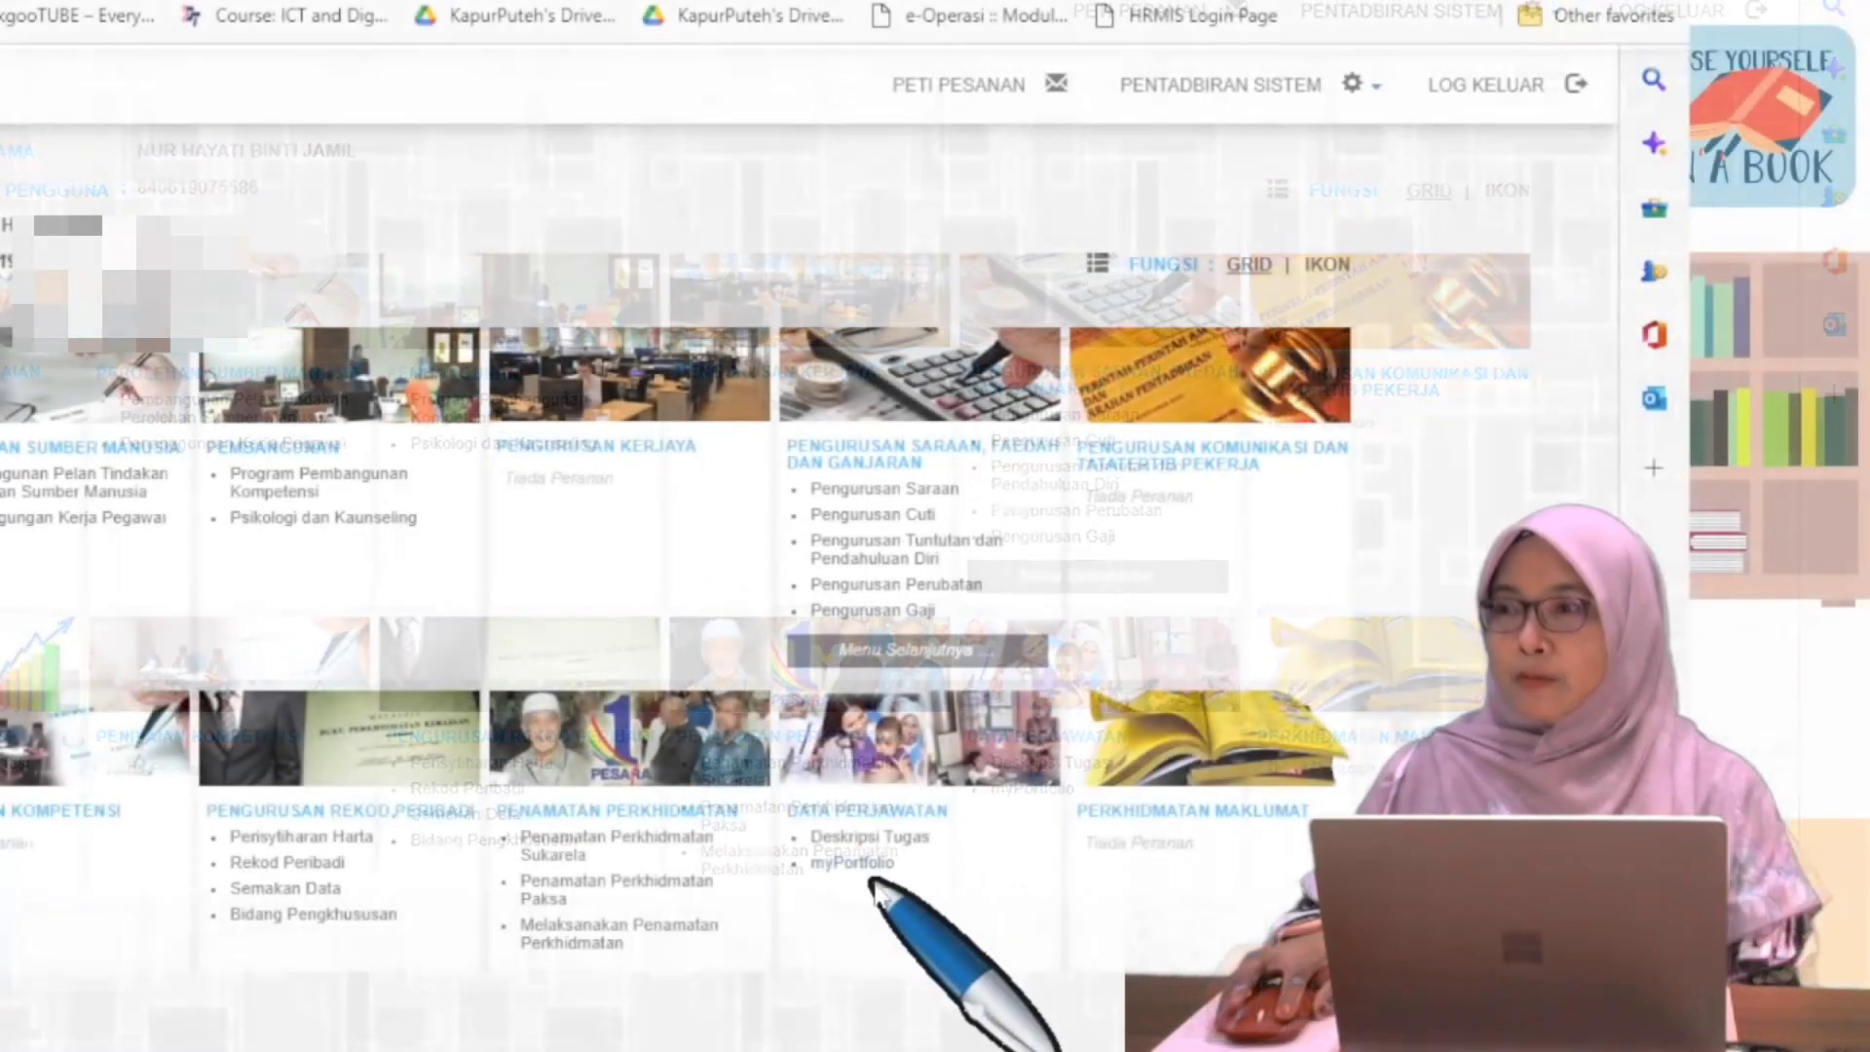
Open the myPortfolio module under Data Perjawatan and go to its Pemilik Kompetensi function.
click(874, 875)
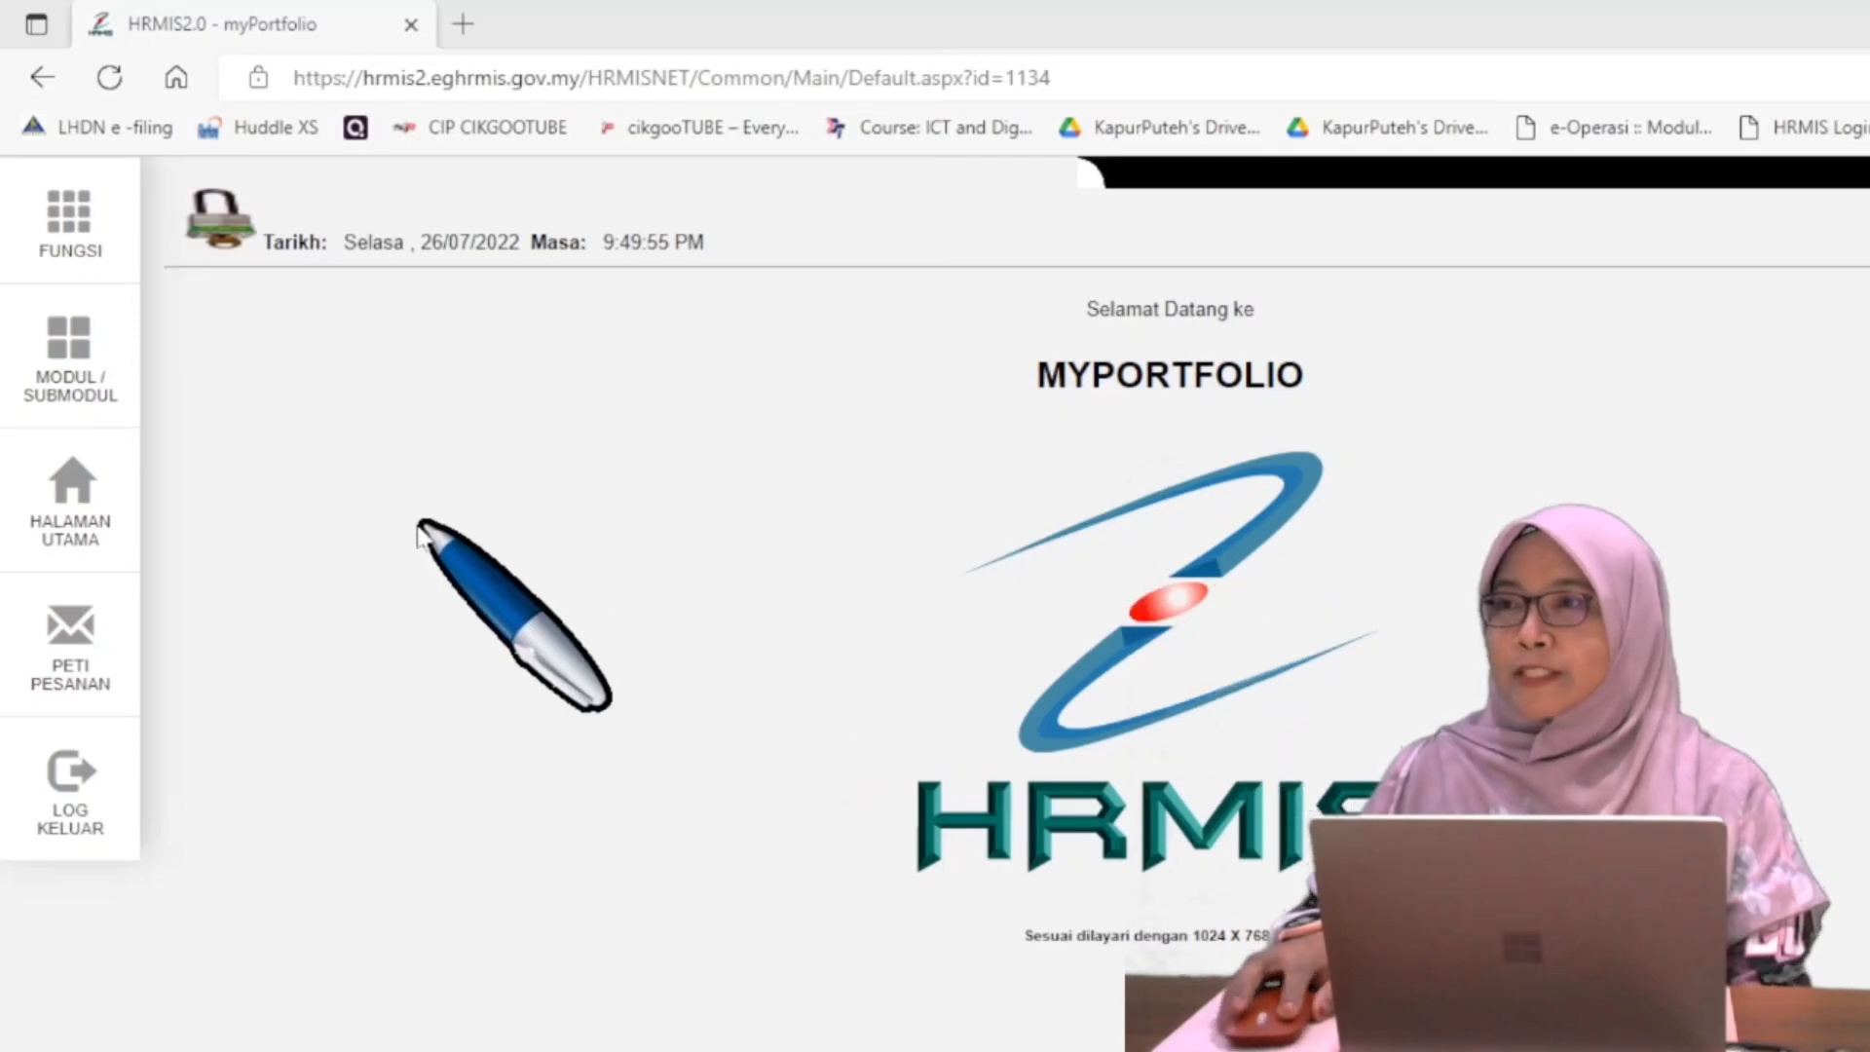
click(65, 234)
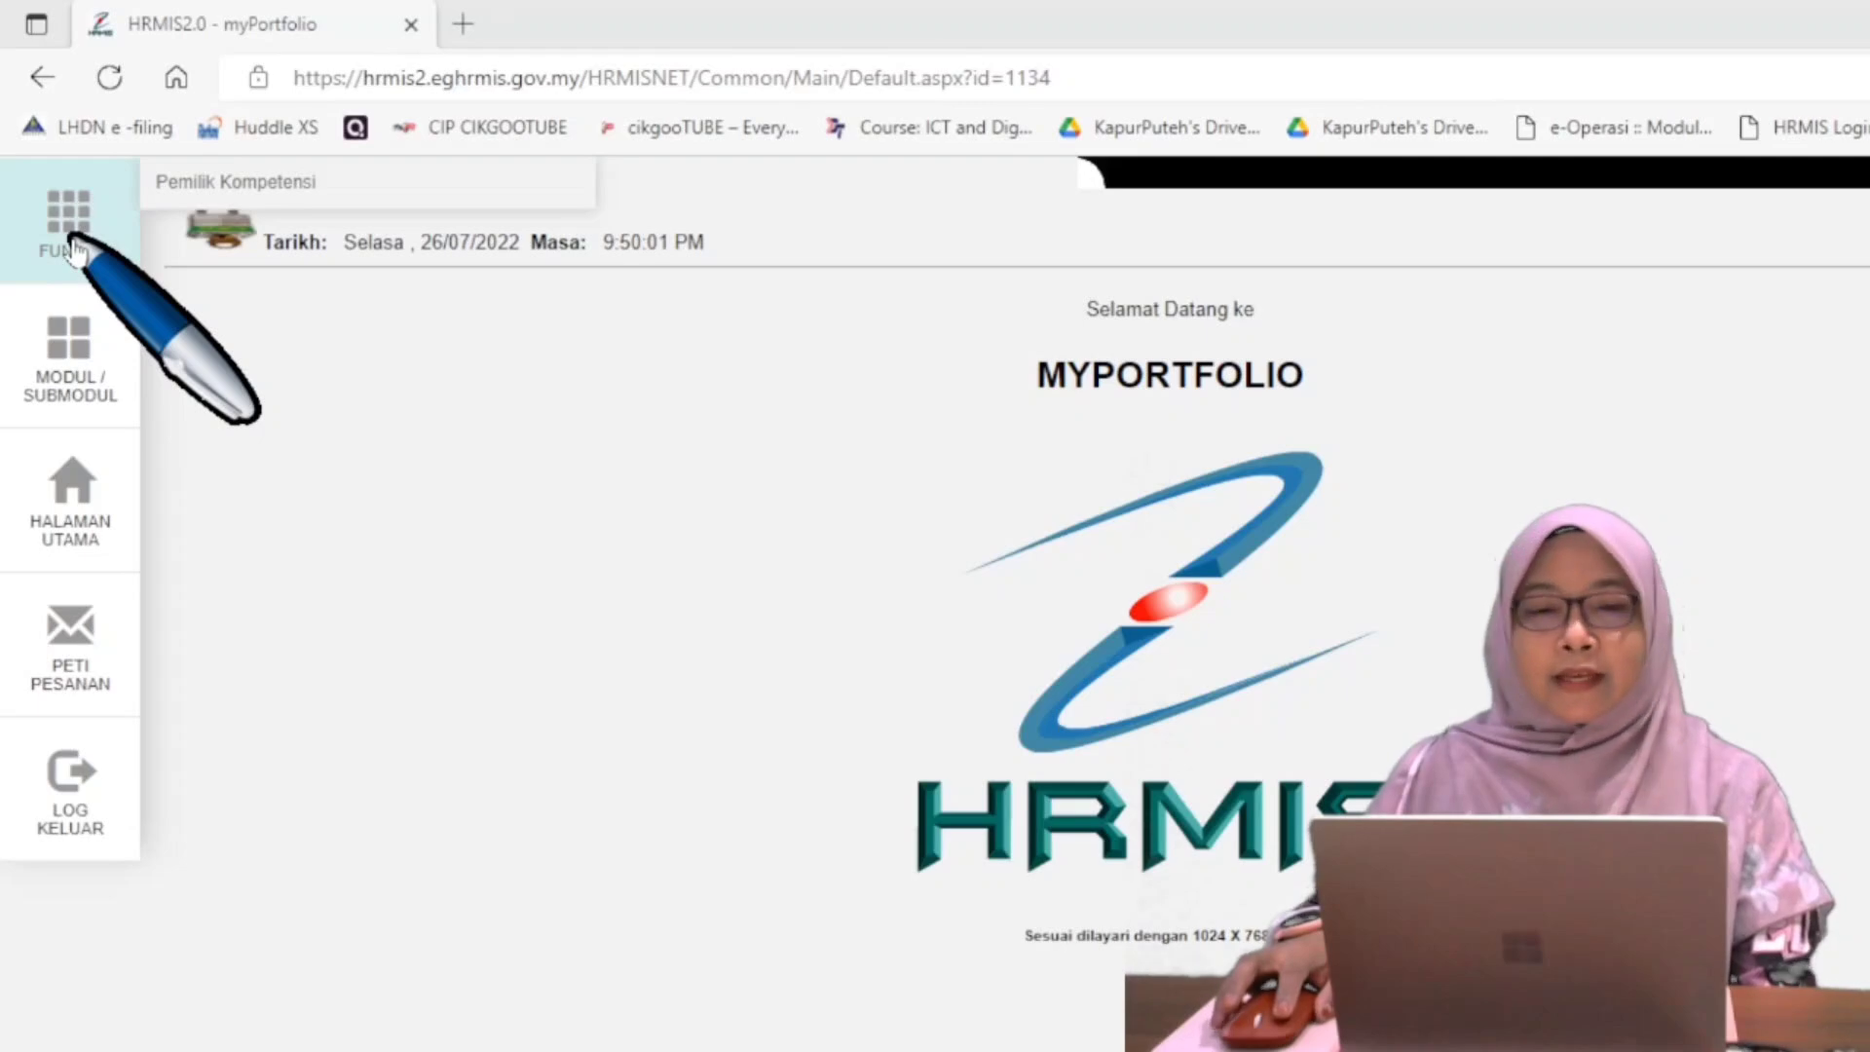
click(161, 199)
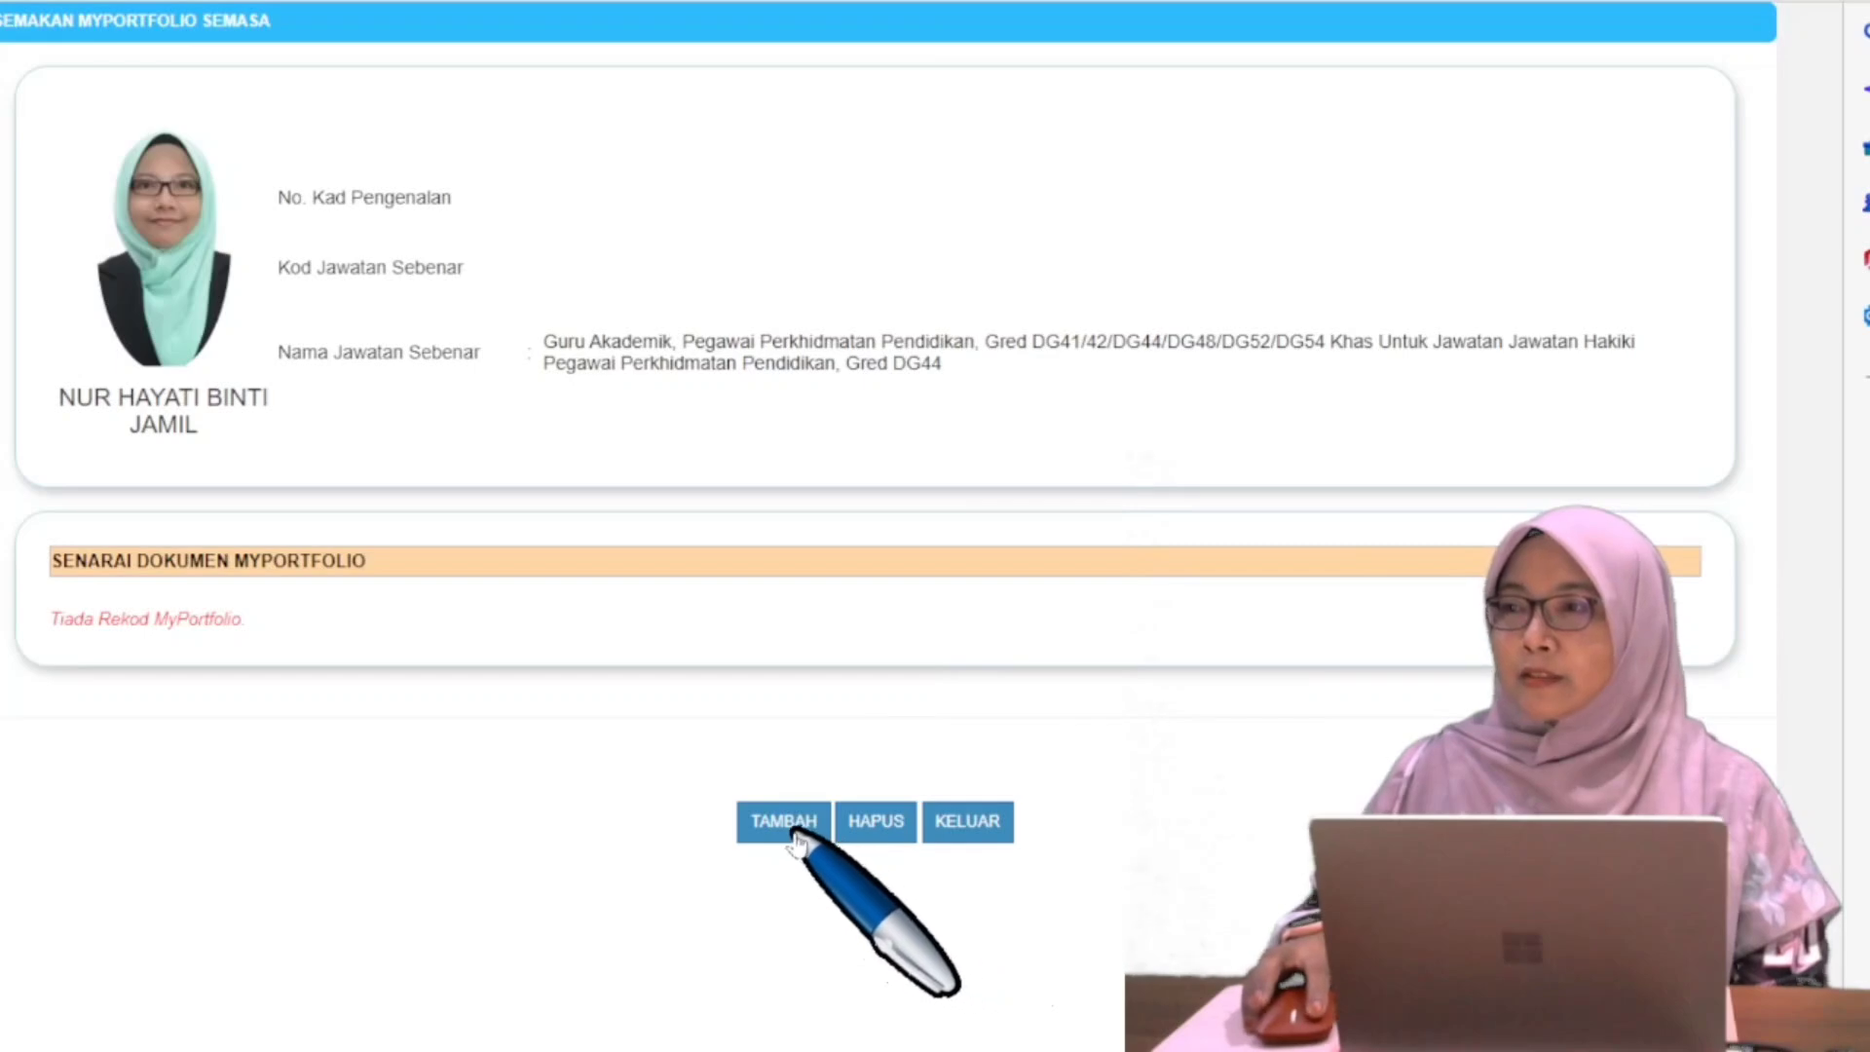
Add a new myPortfolio record, confirming its creation and dismissing the resulting message.
click(789, 839)
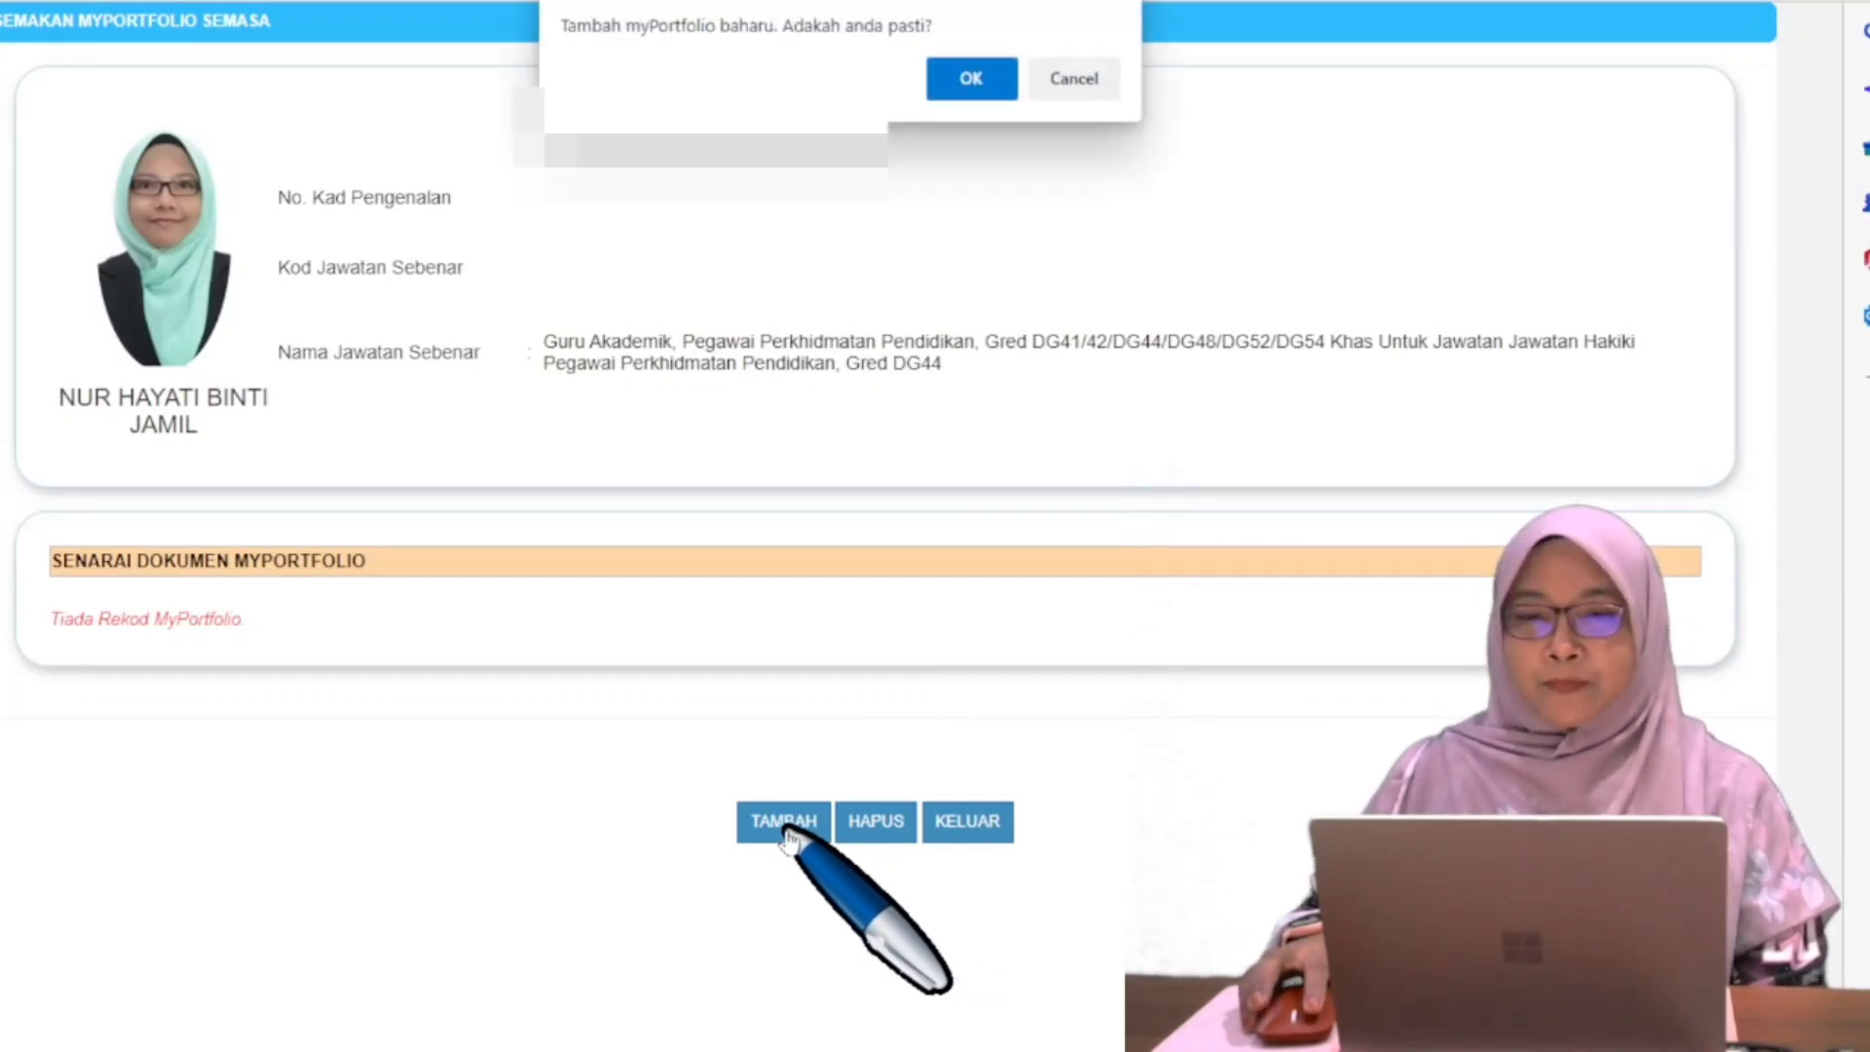
click(959, 95)
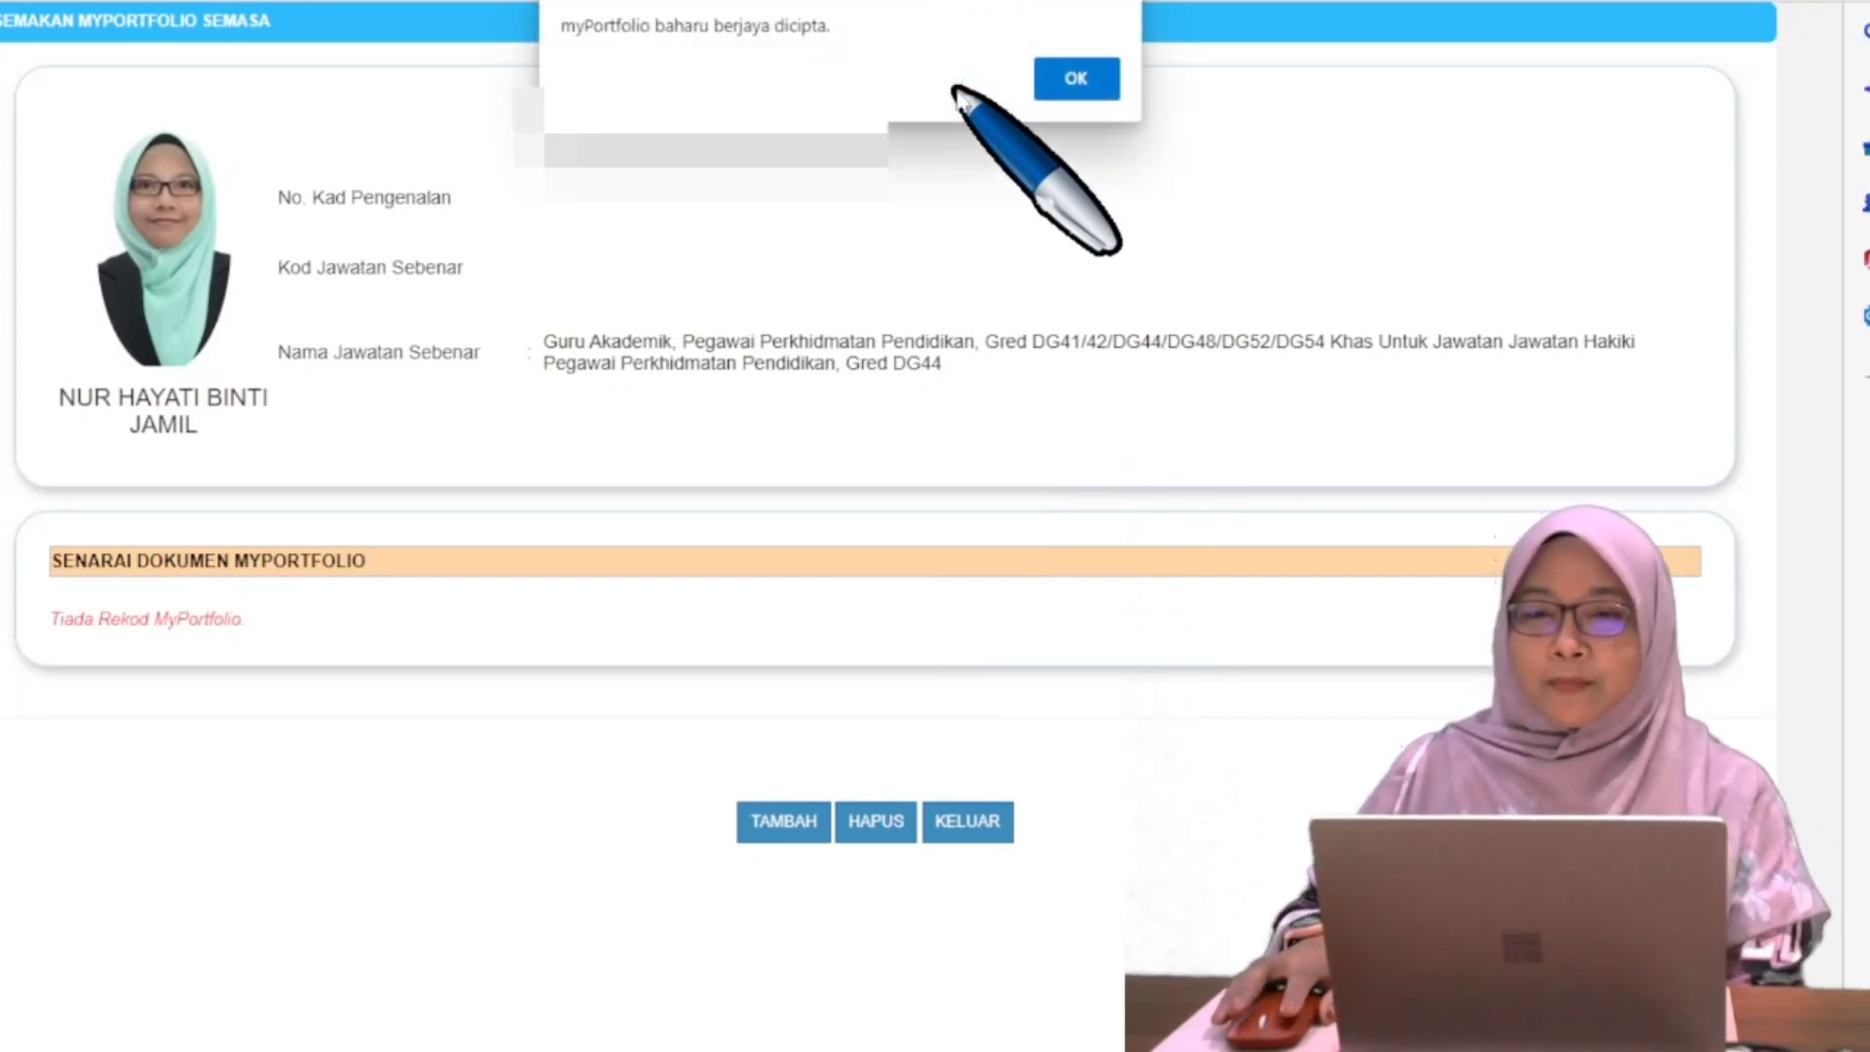
click(1081, 93)
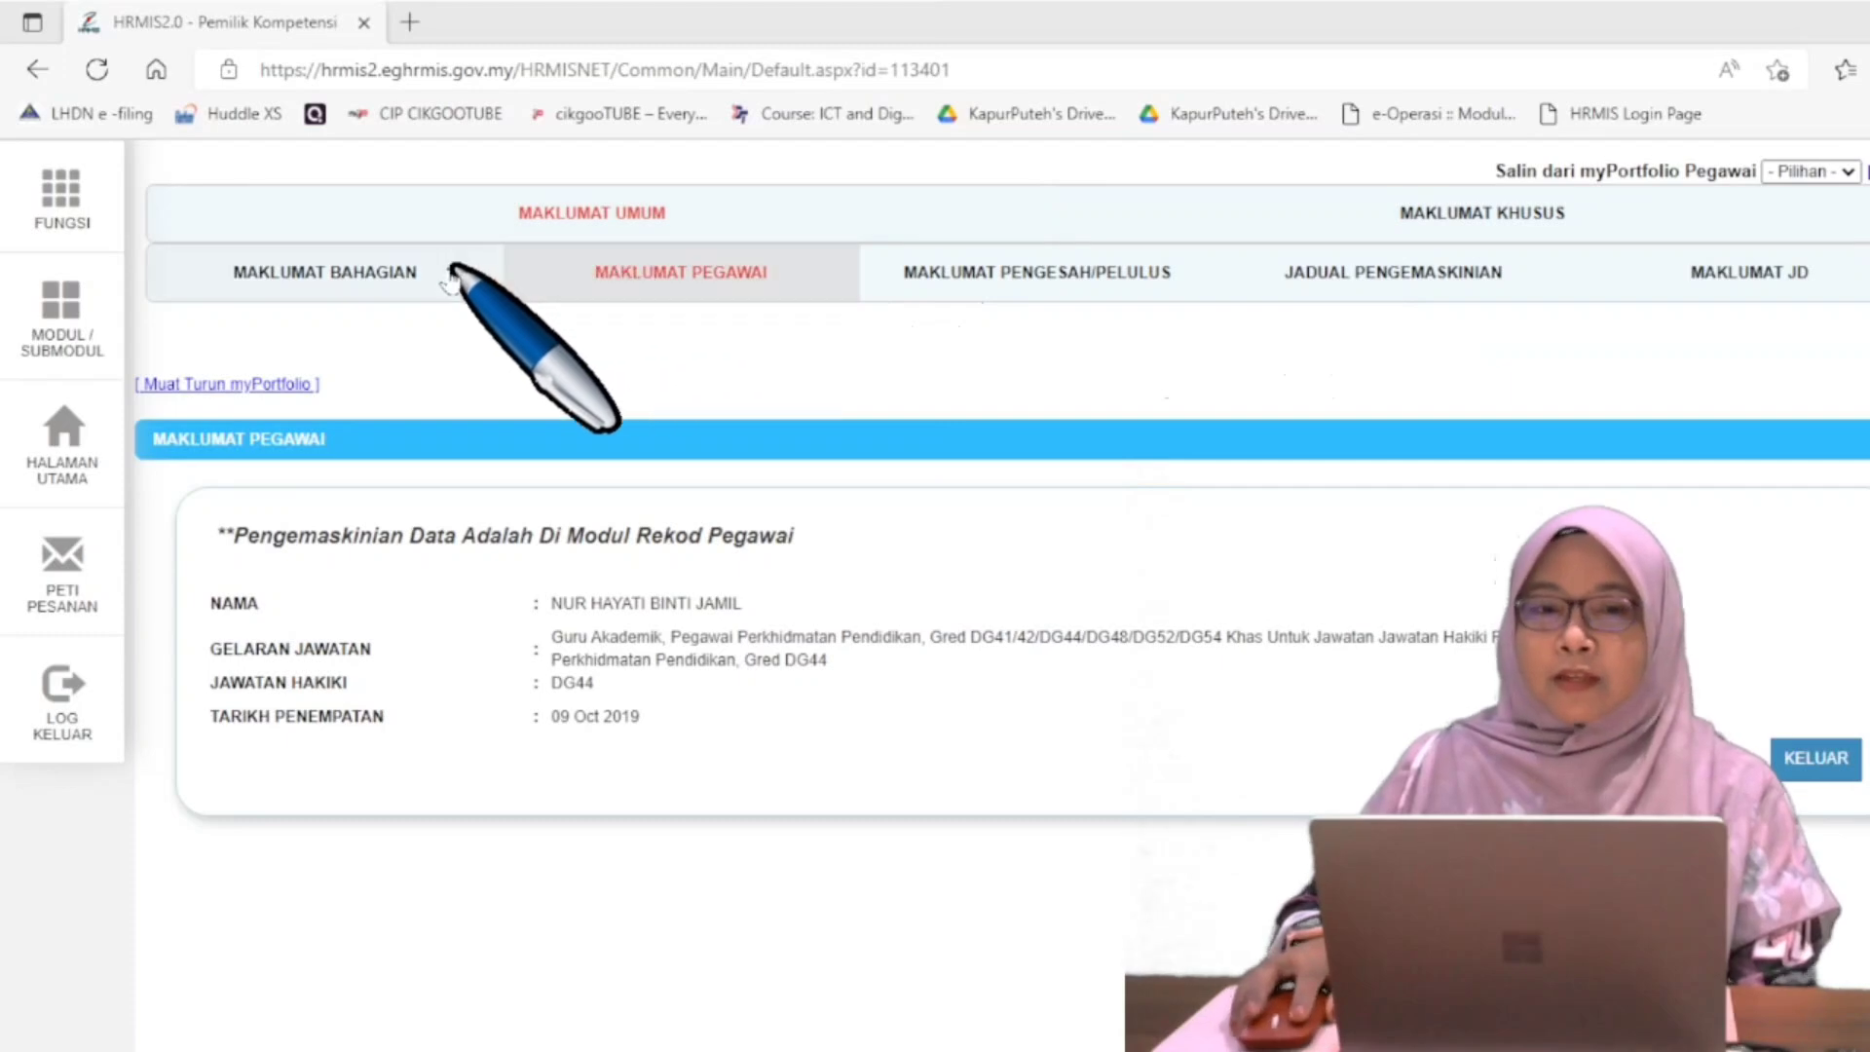
Review the department details in Maklumat Bahagian and the officer details in Maklumat Pegawai.
click(373, 288)
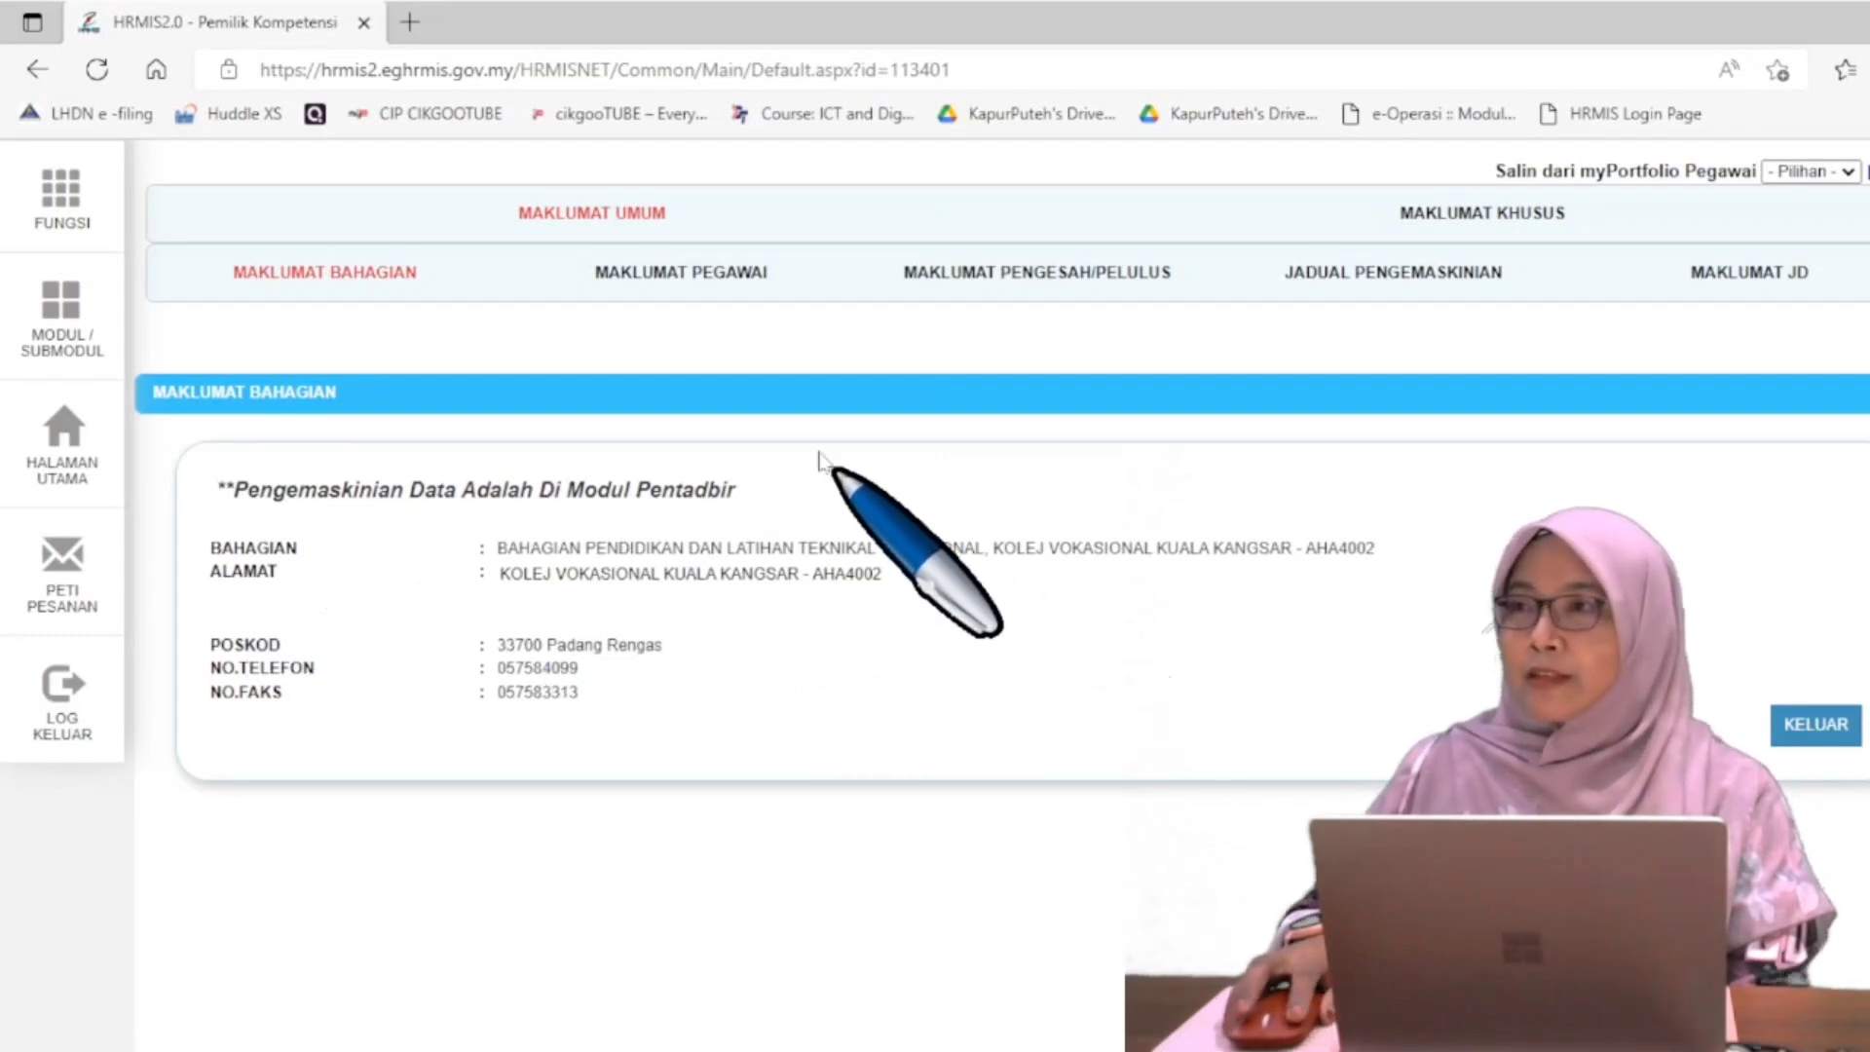
click(659, 277)
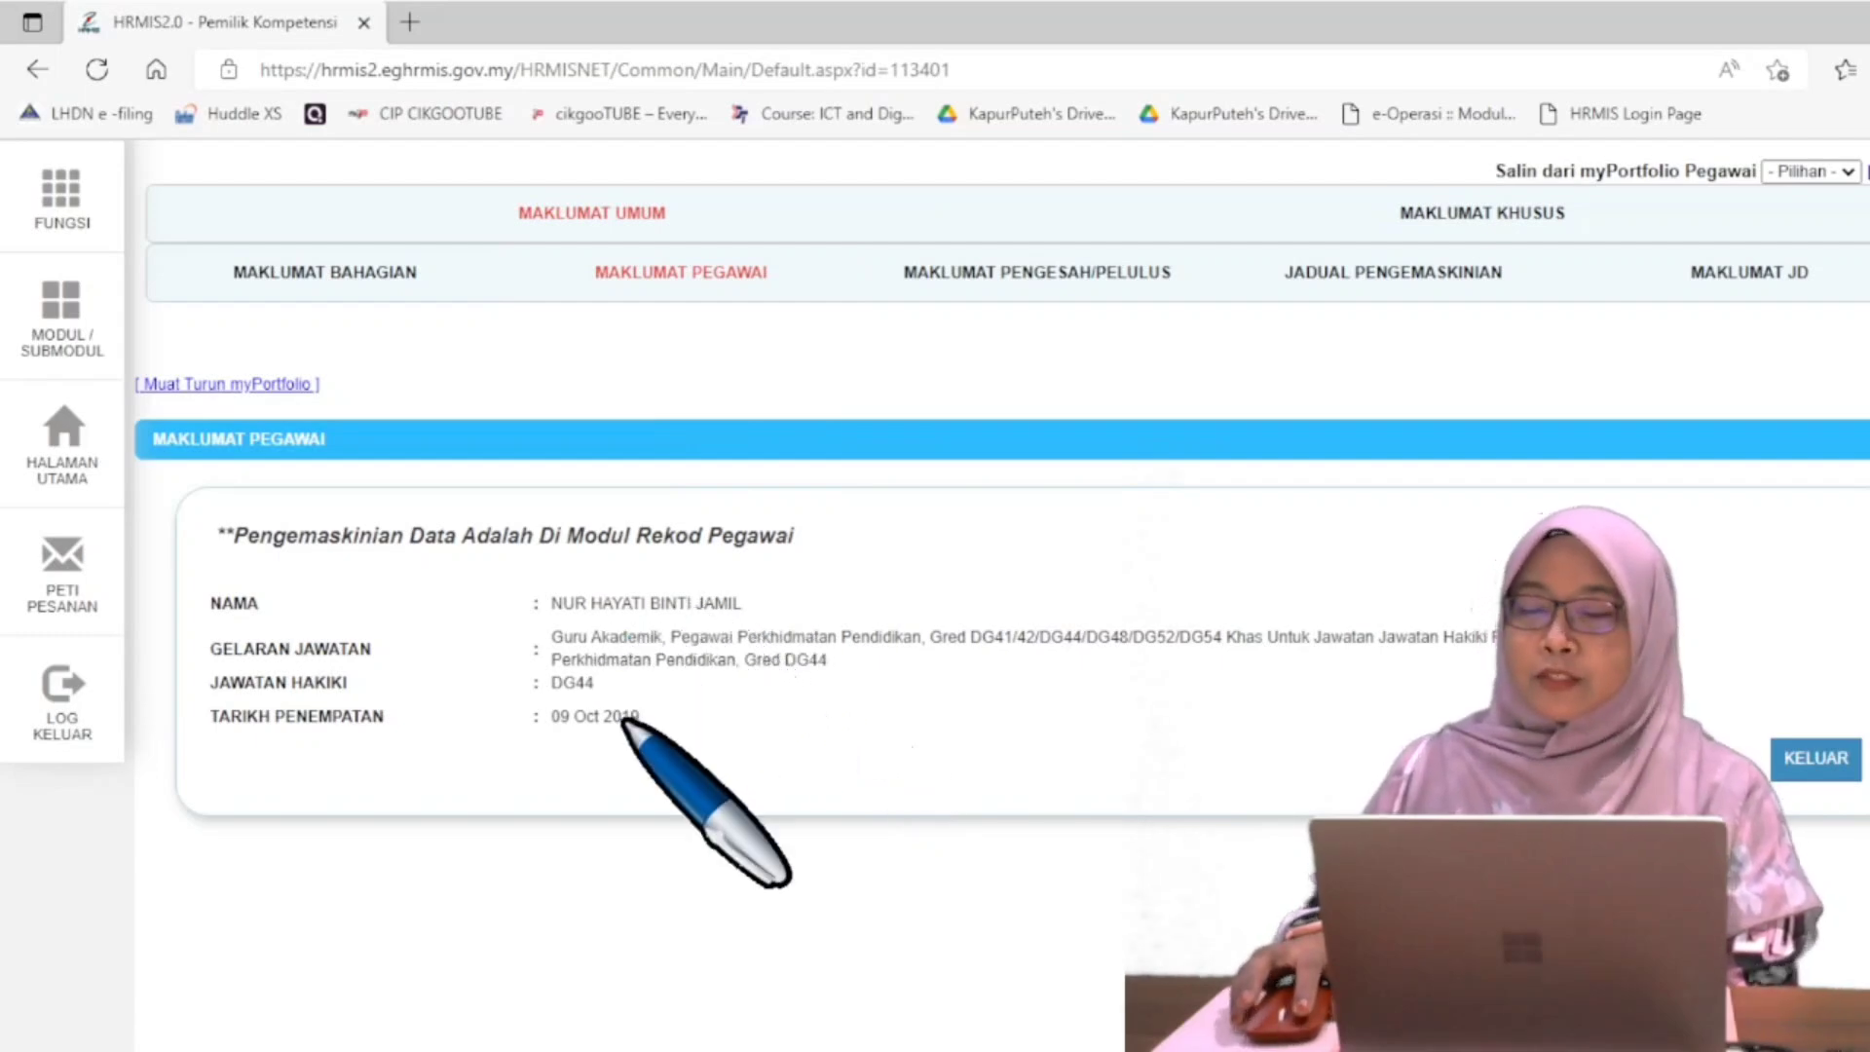
Set the Pegawai Pengesah in Maklumat Pengesah/Pelulus to the Guru Penolong Kanan of Kolej Vokasional Kuala Kangsar - AHA4002.
click(1074, 277)
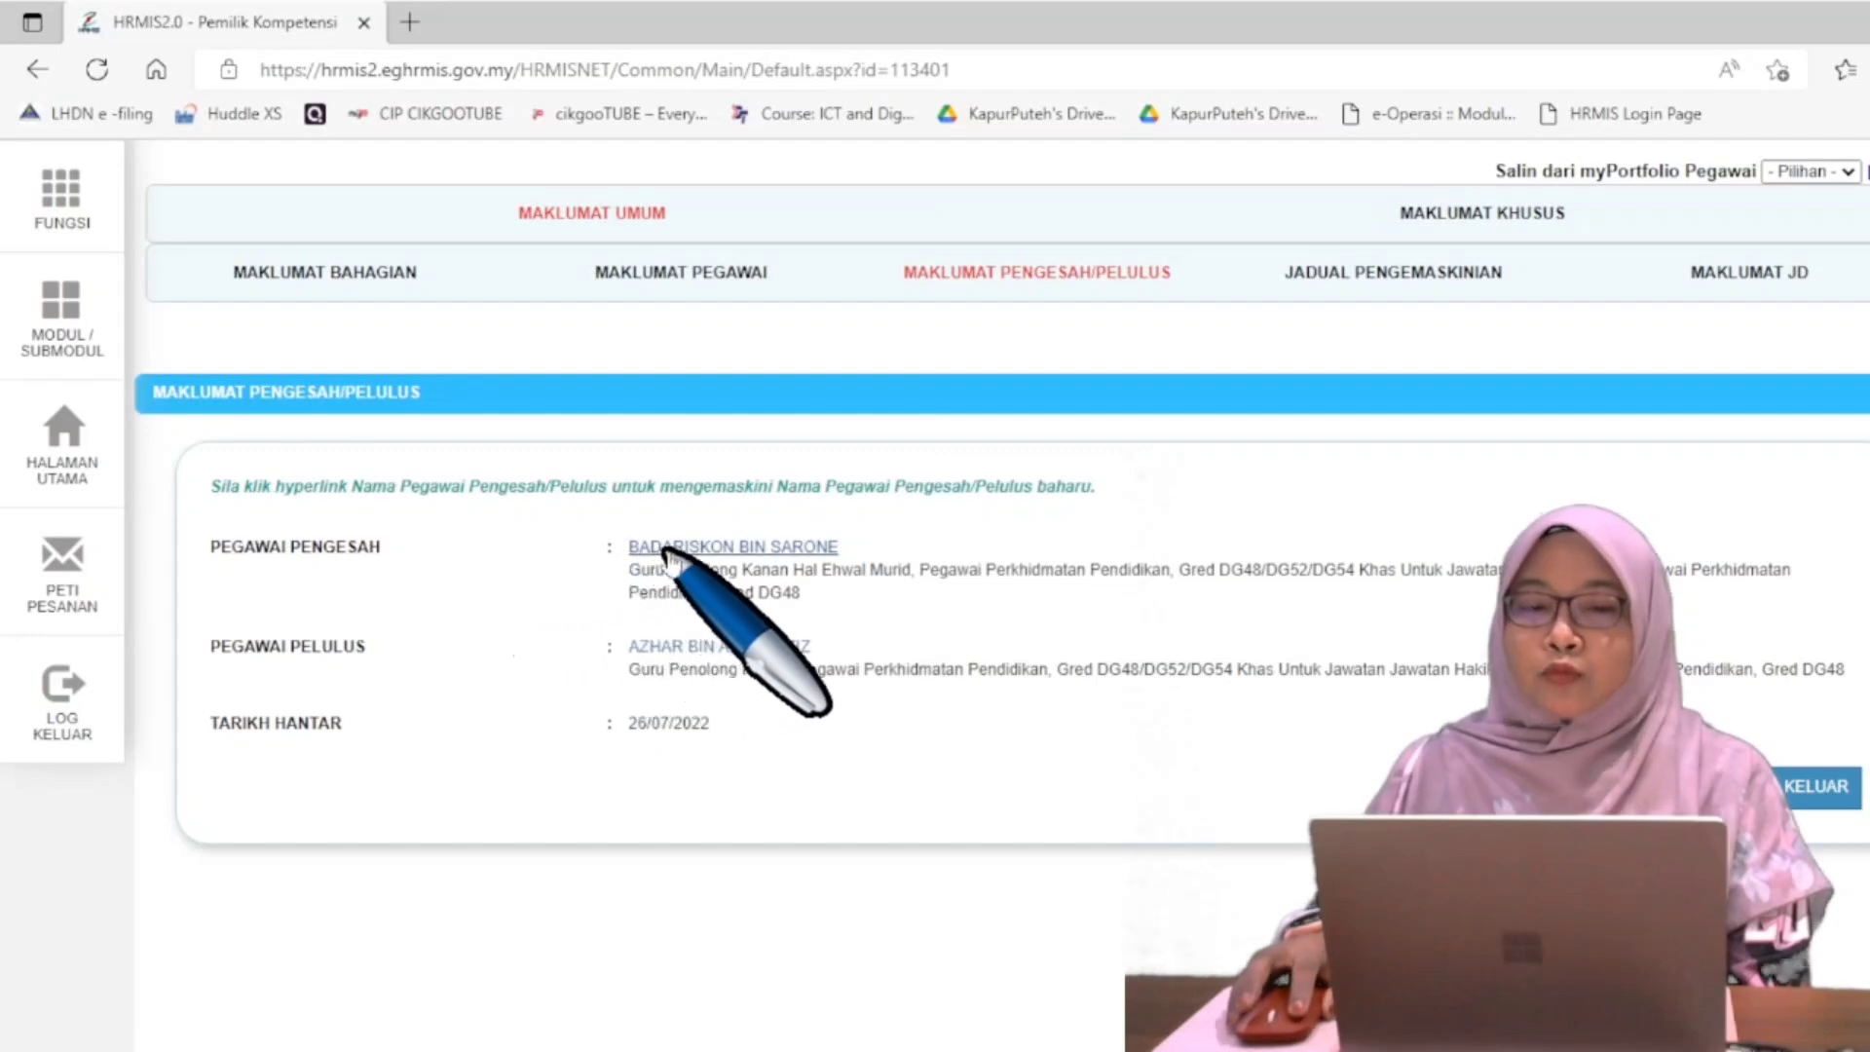
click(776, 548)
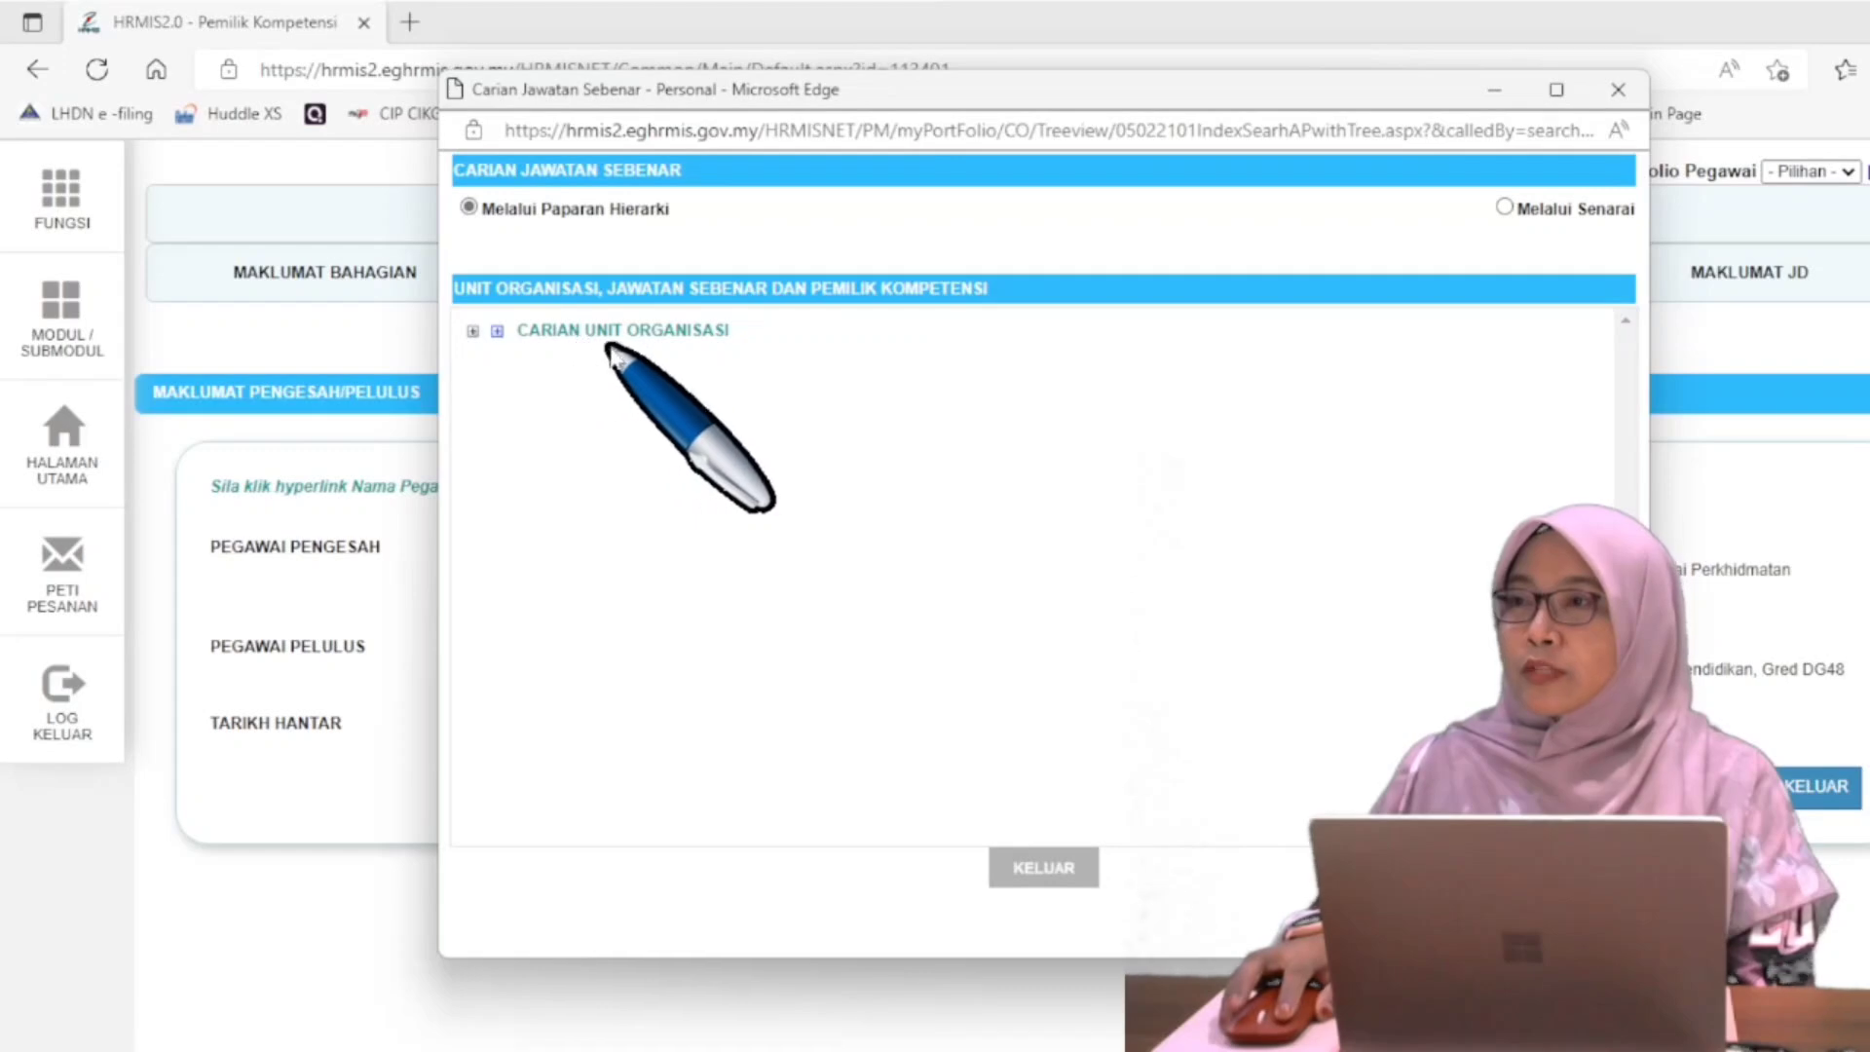
click(473, 332)
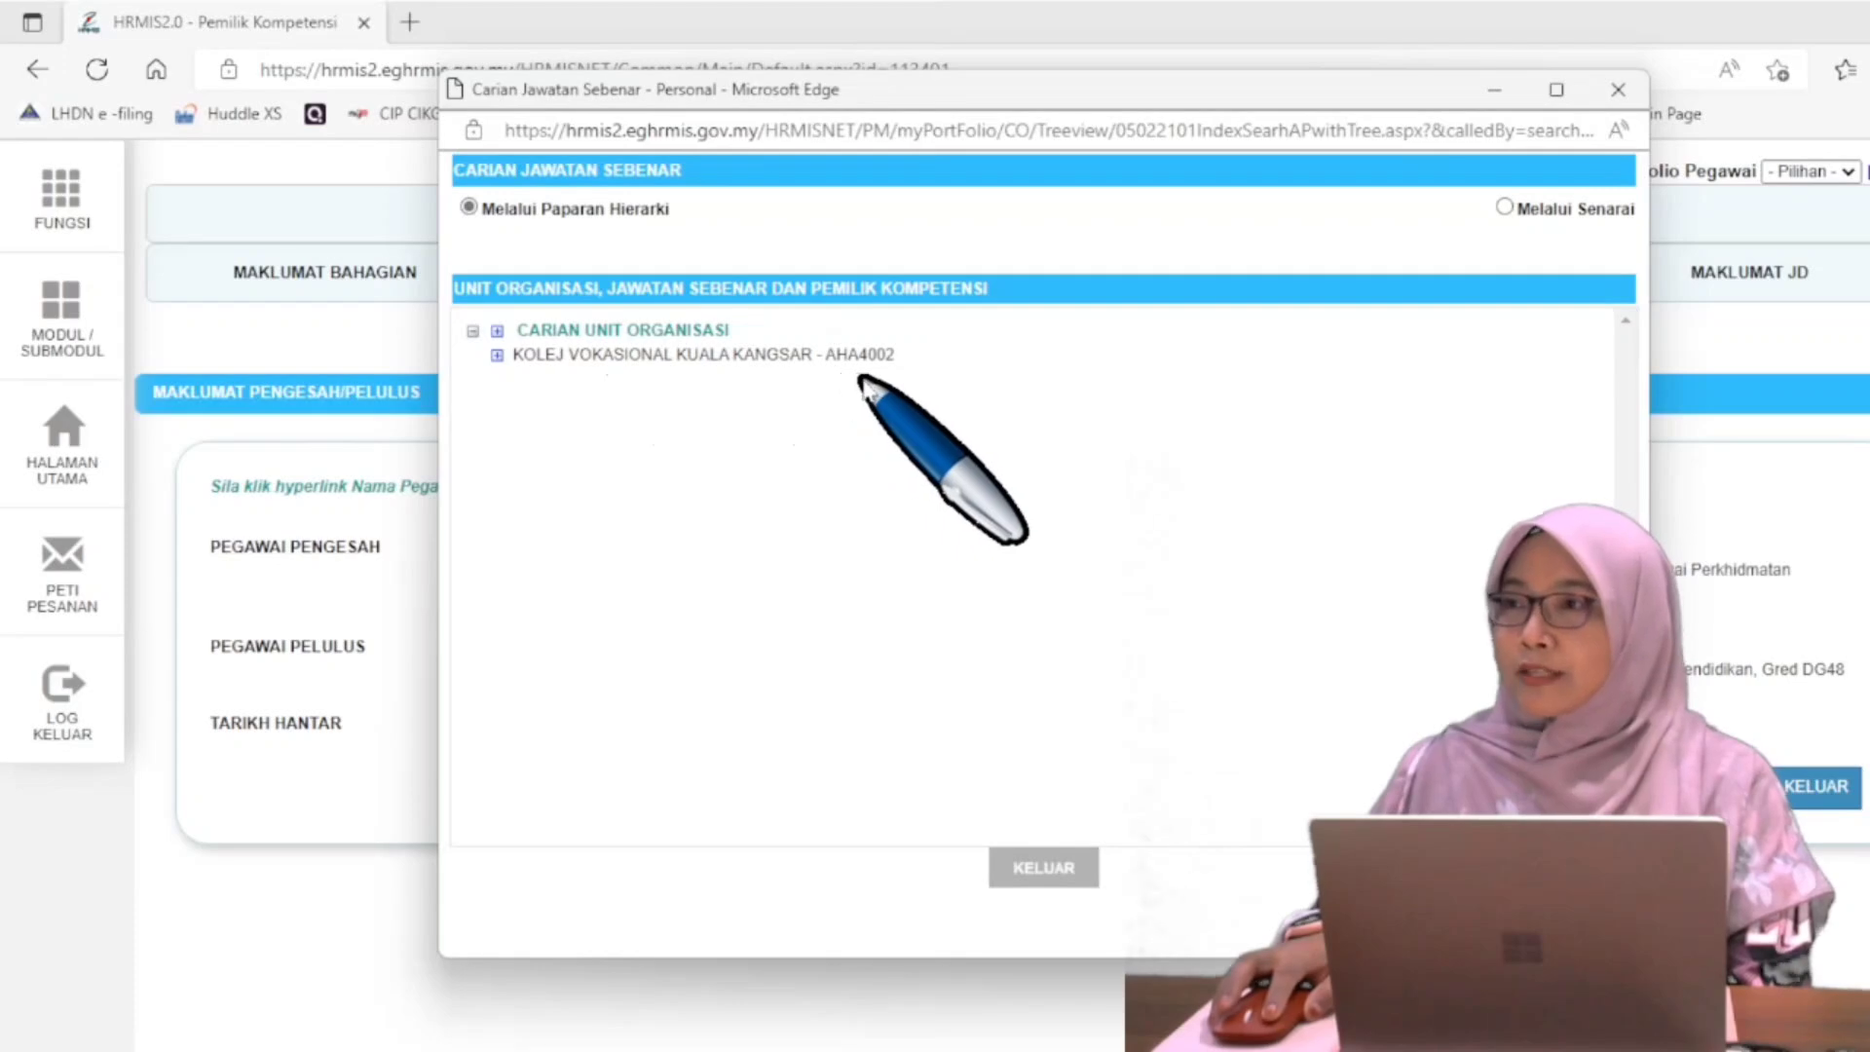
click(497, 356)
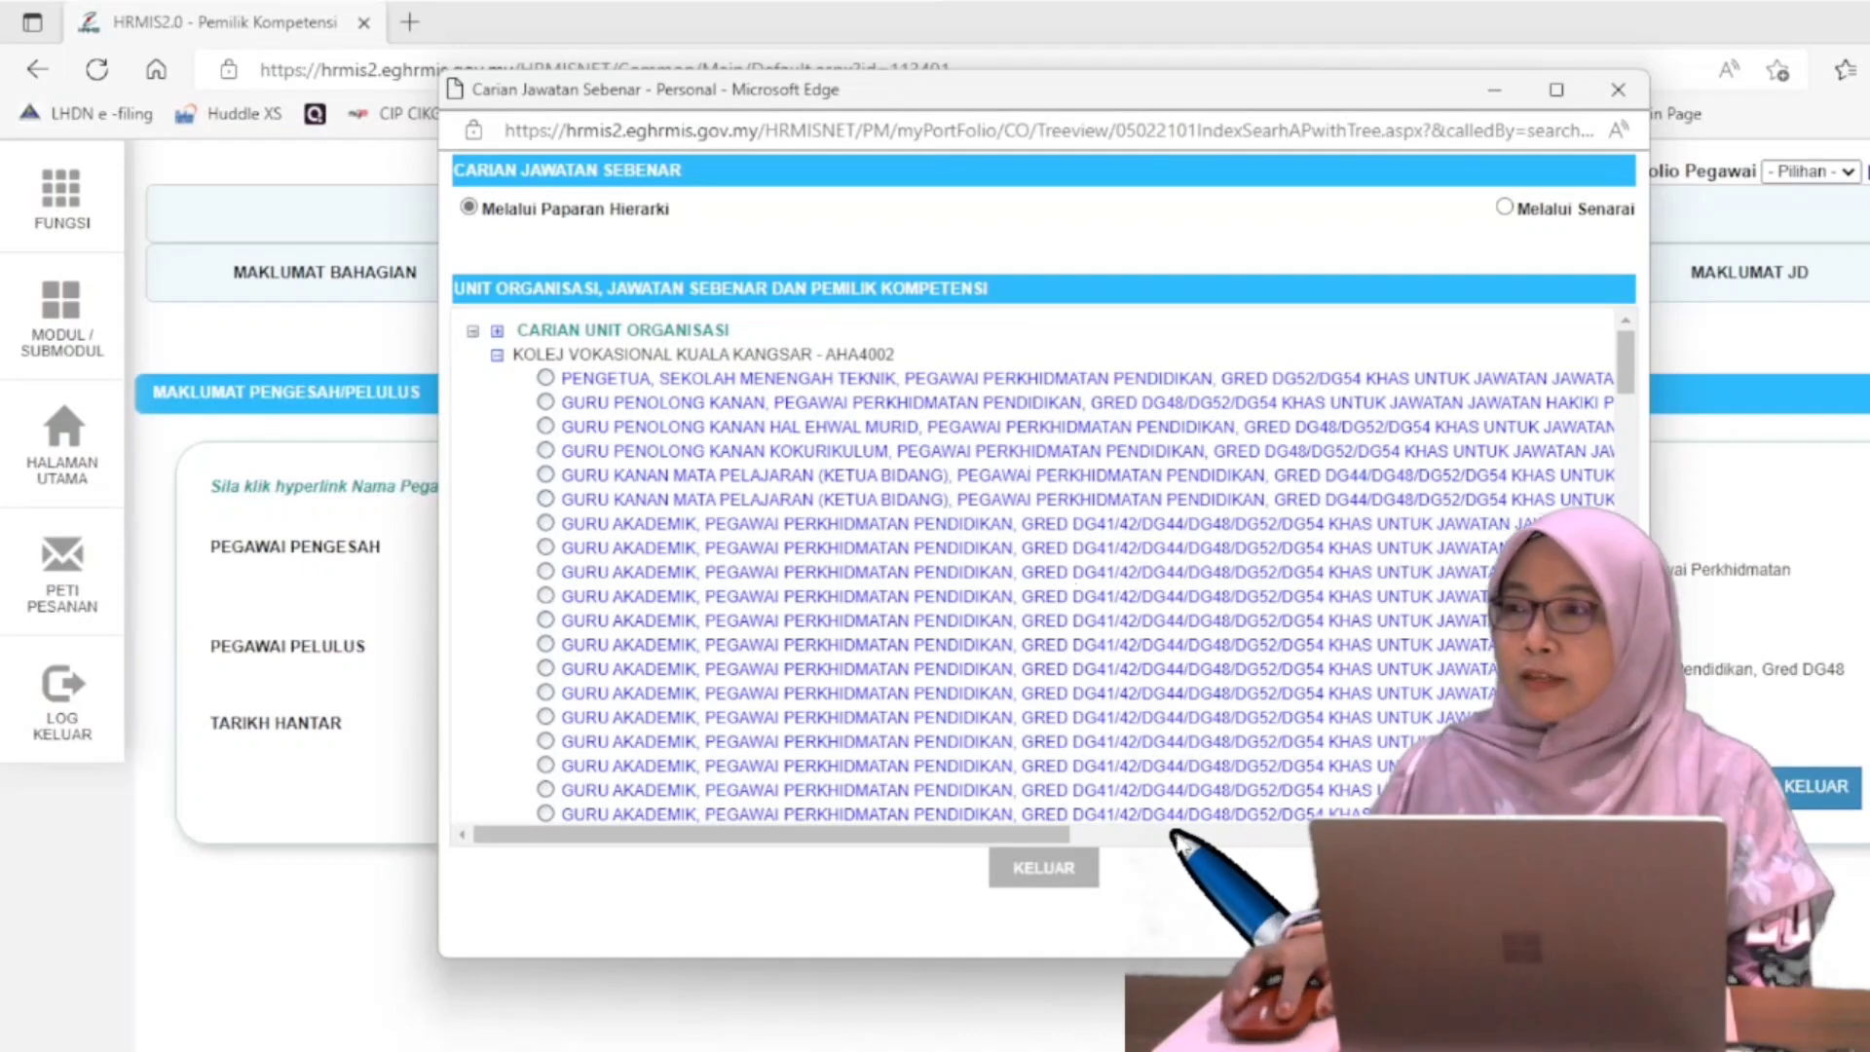
drag(758, 845, 1281, 701)
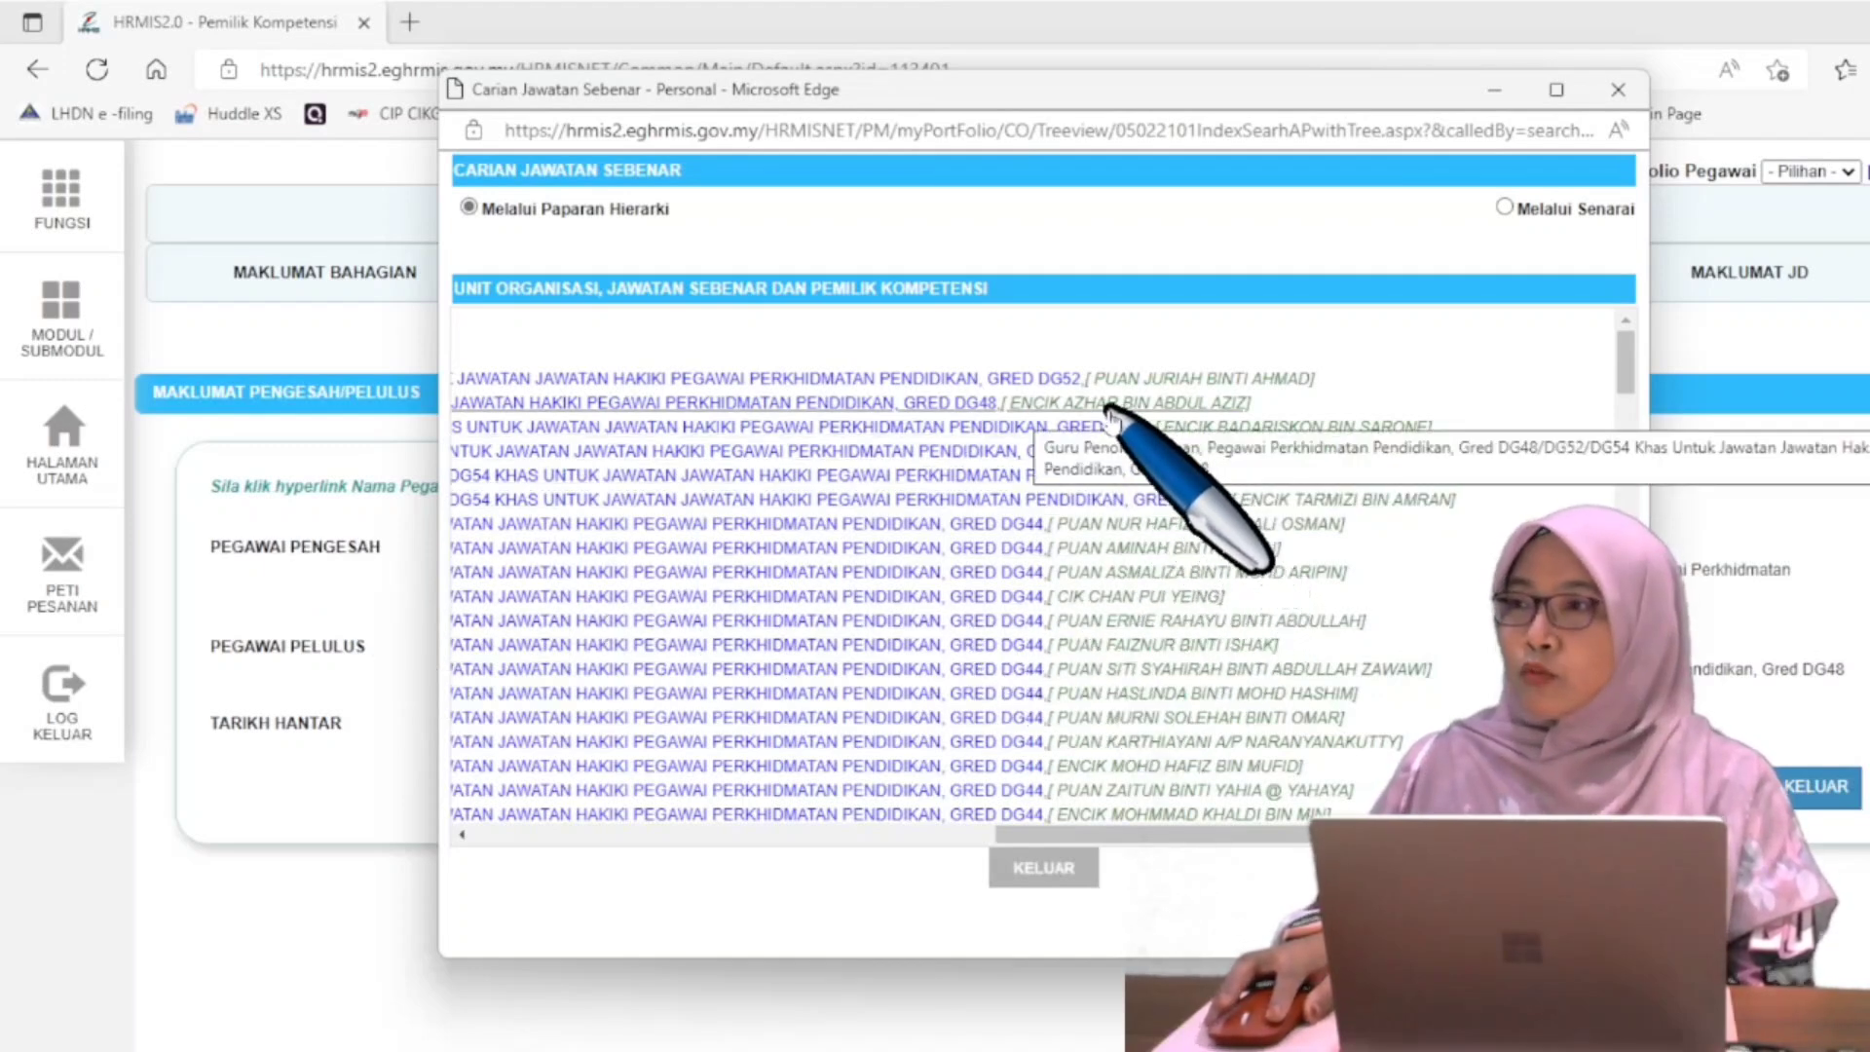
drag(1105, 835, 545, 838)
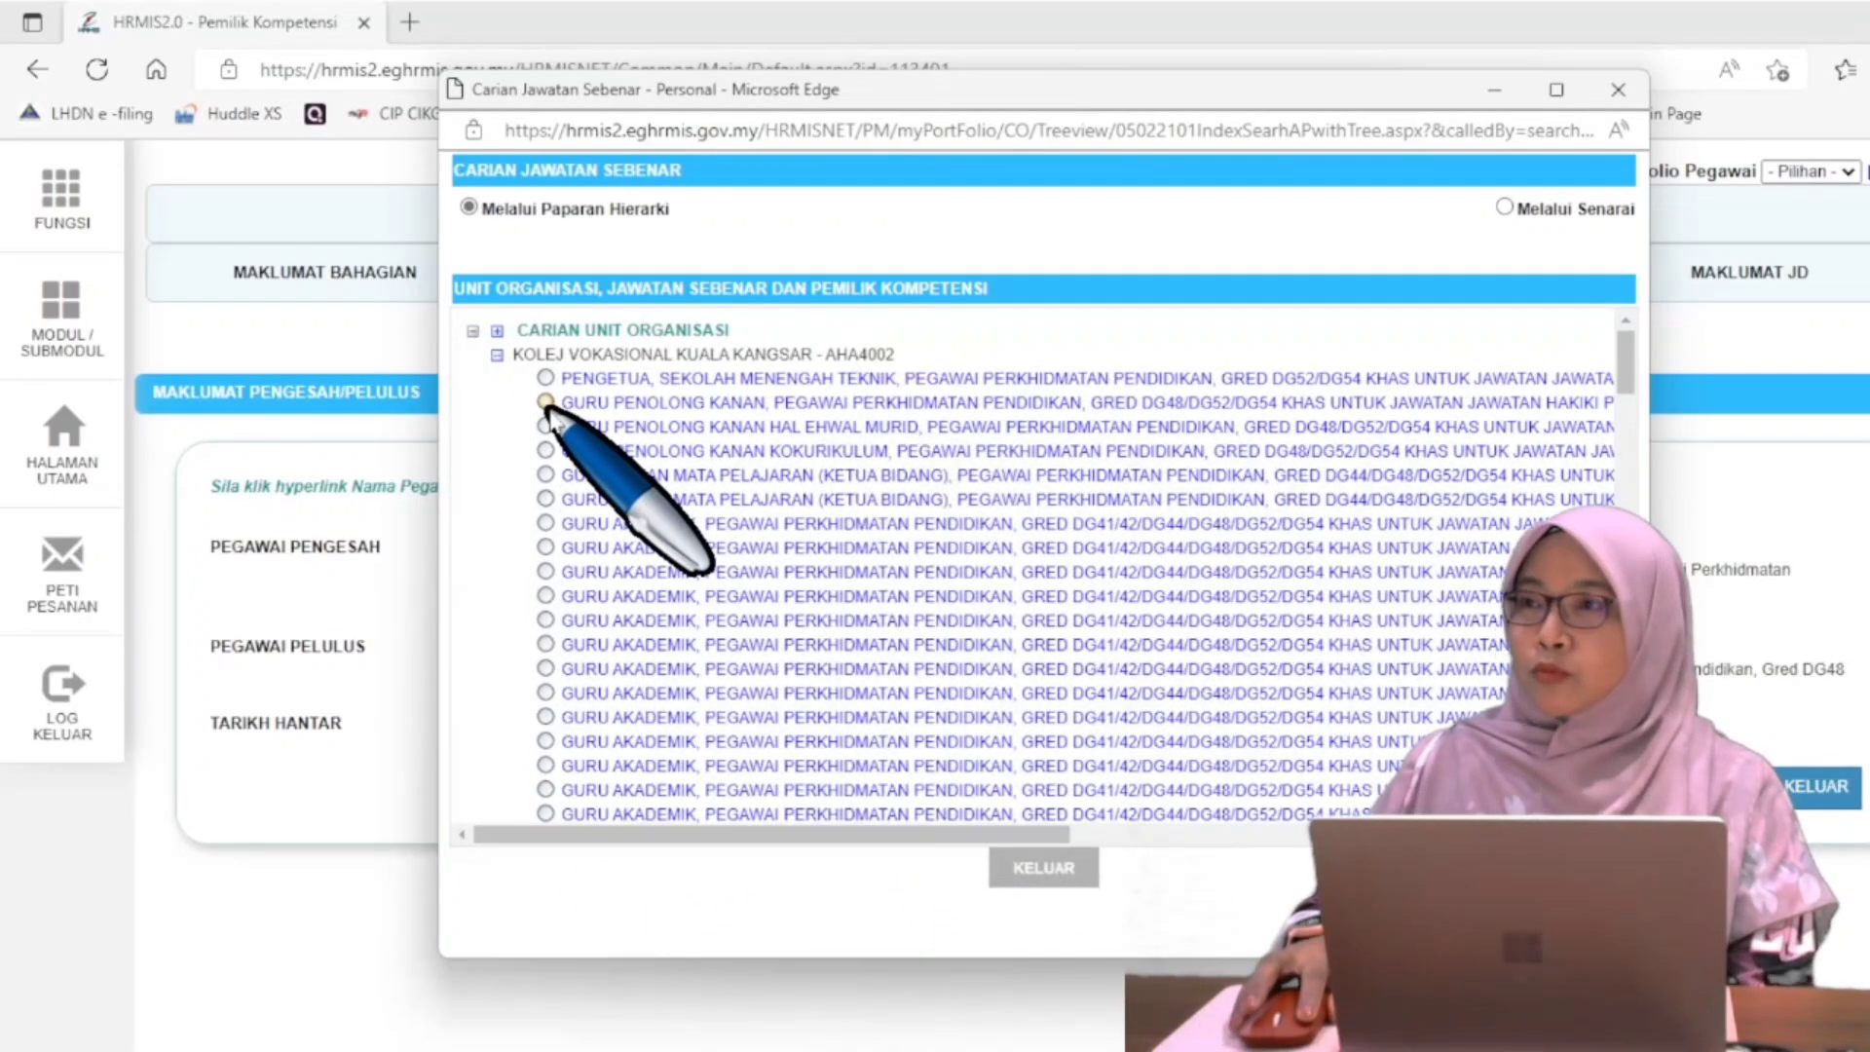
click(546, 402)
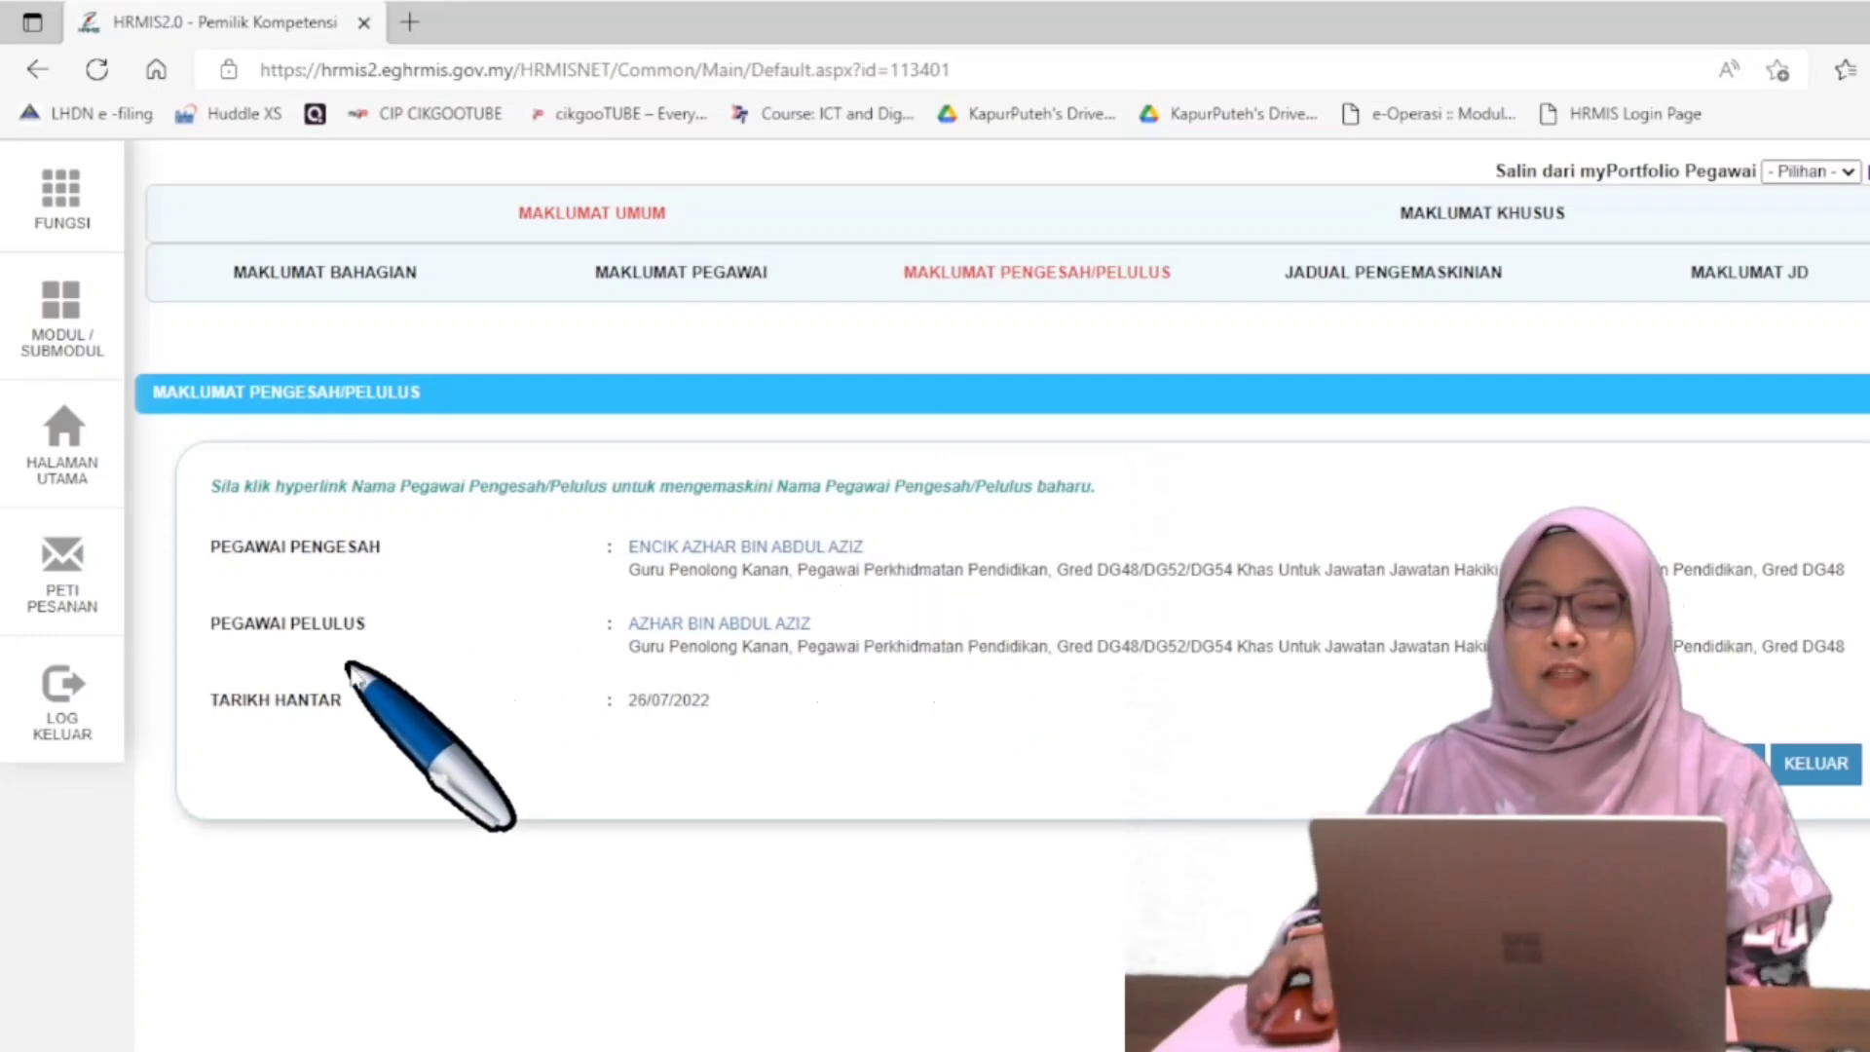
Set the Pegawai Pelulus to the Pengetua, Sekolah Menengah Teknik, listed under Kolej Vokasional Kuala Kangsar - AHA4002.
click(732, 626)
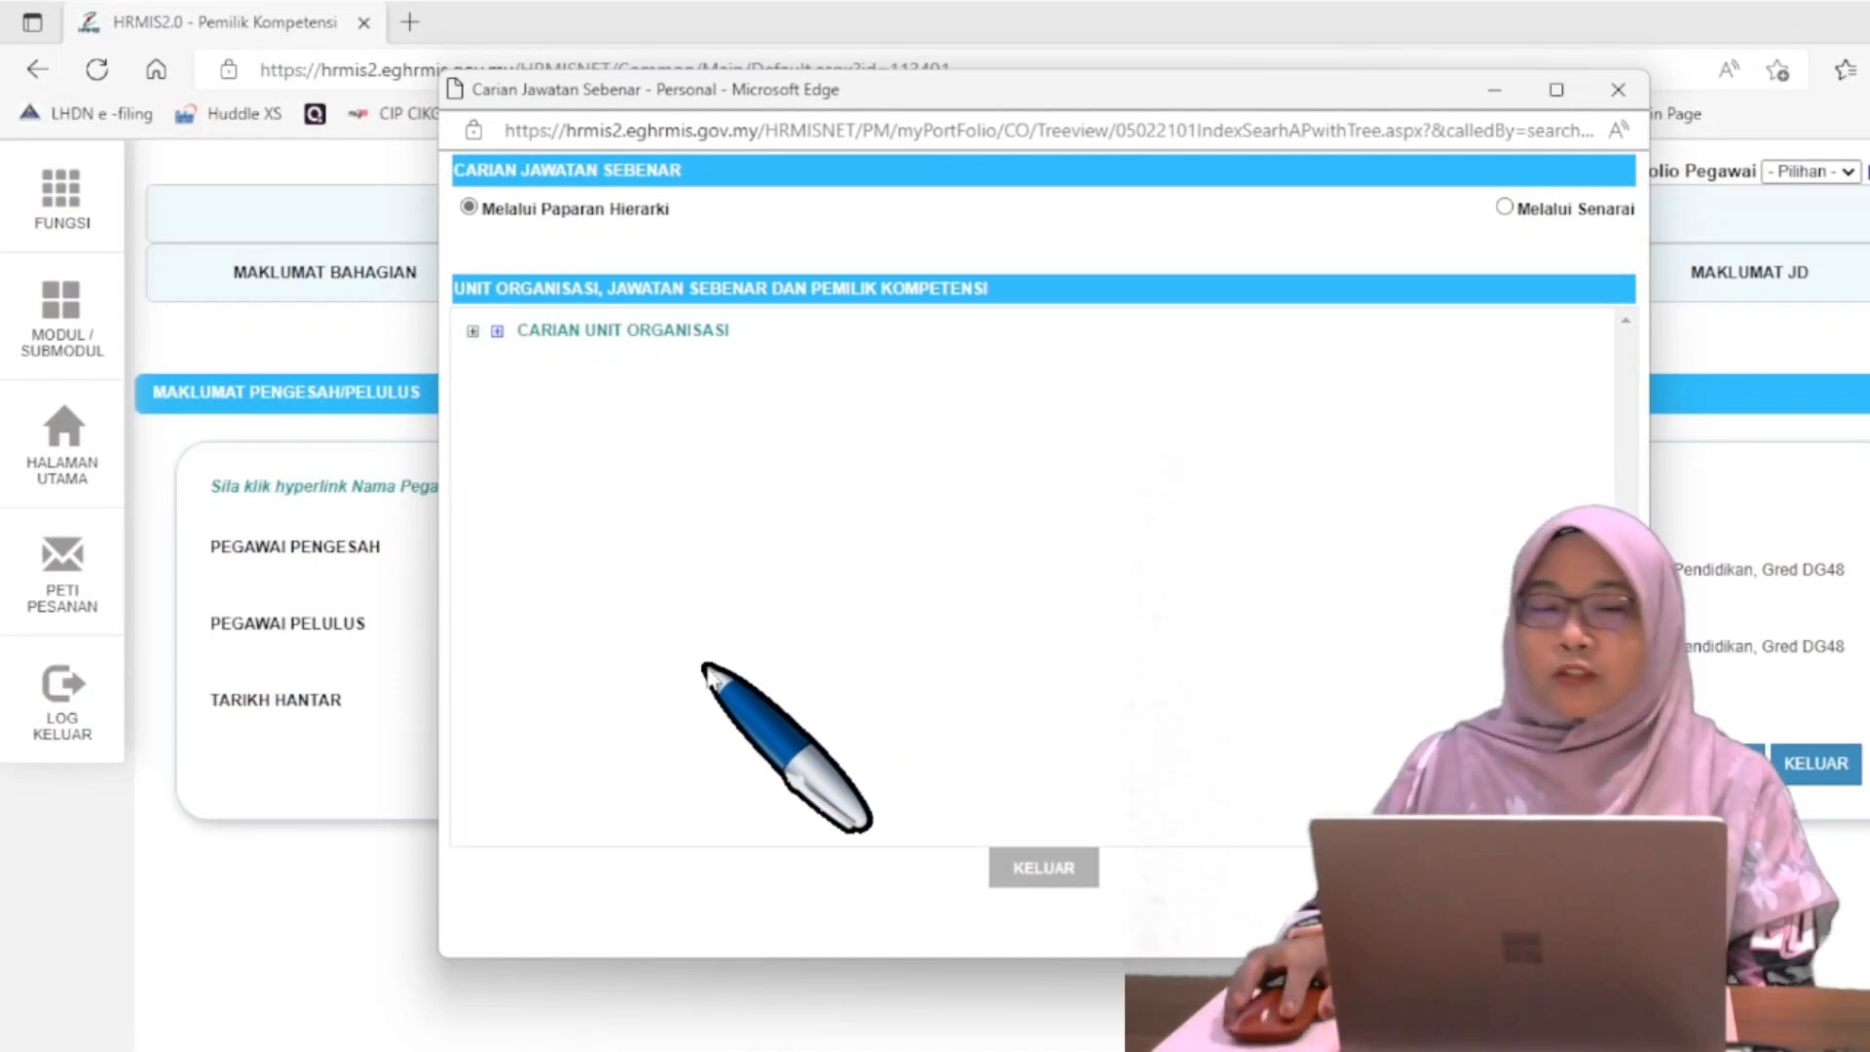
click(473, 331)
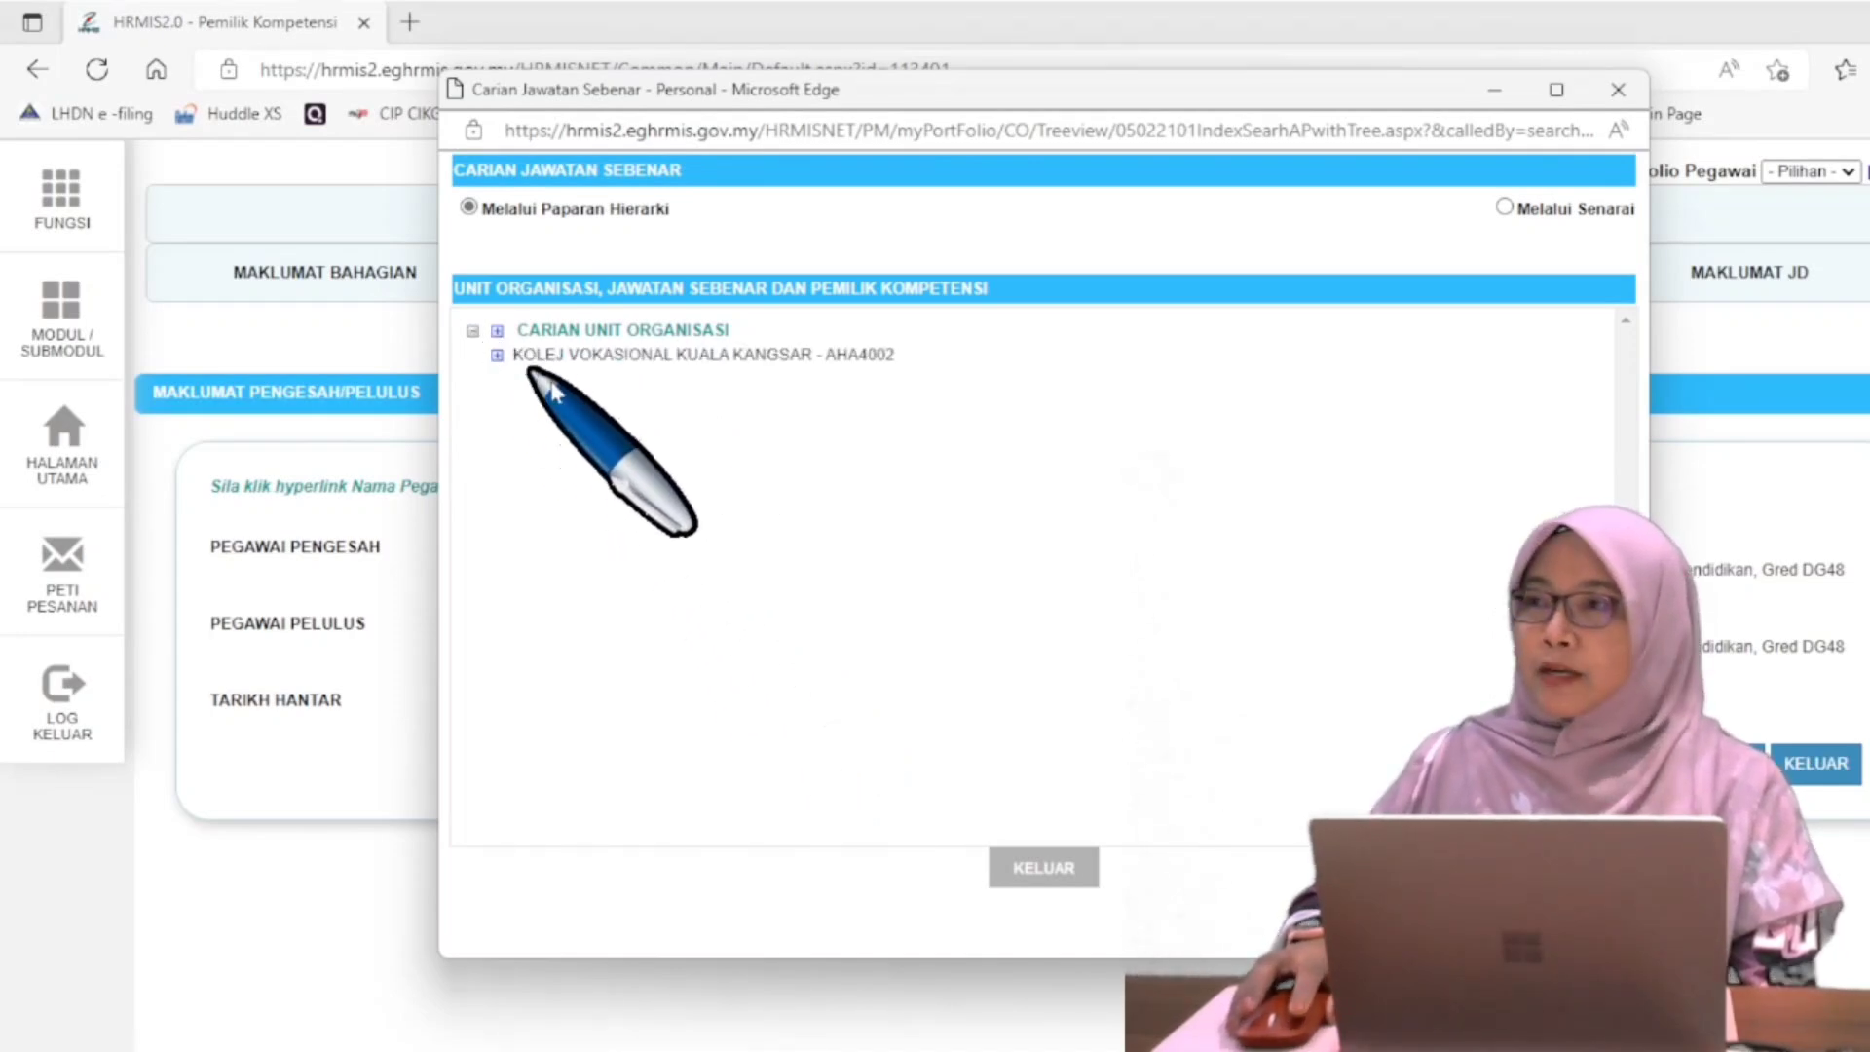
click(497, 355)
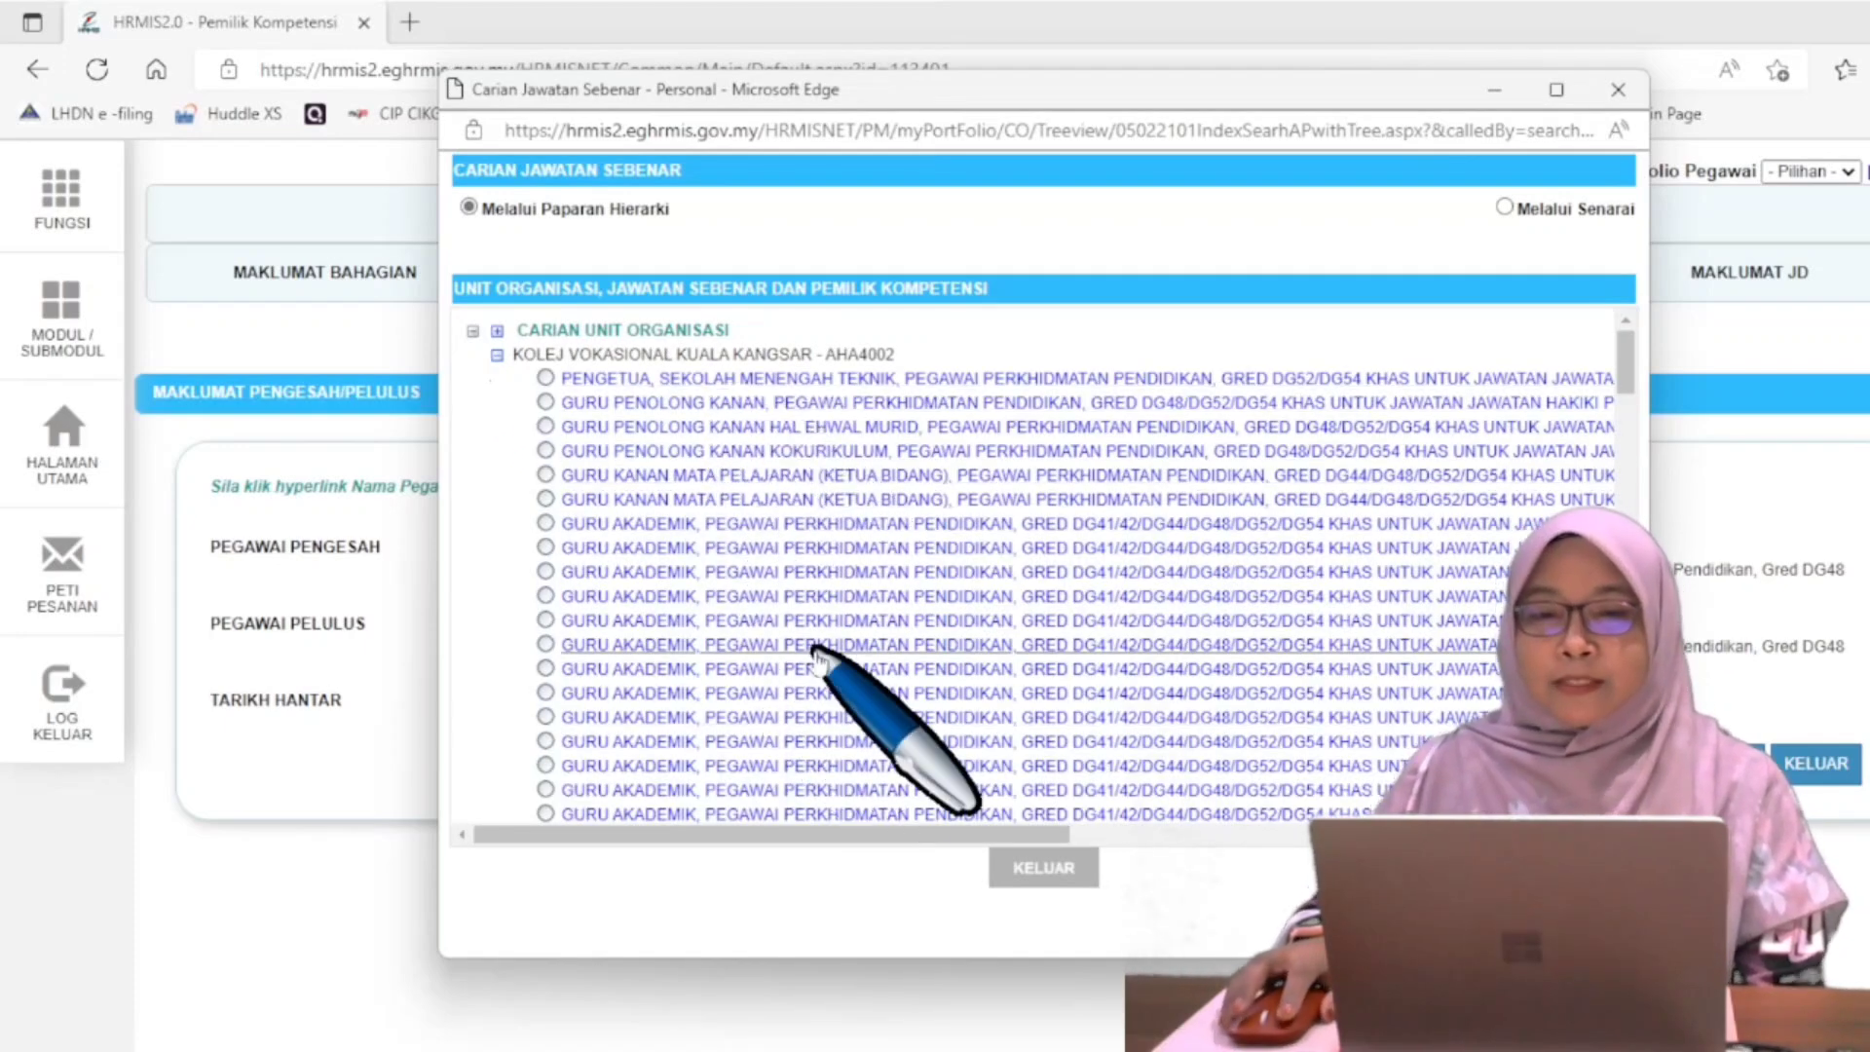
drag(915, 835, 1437, 834)
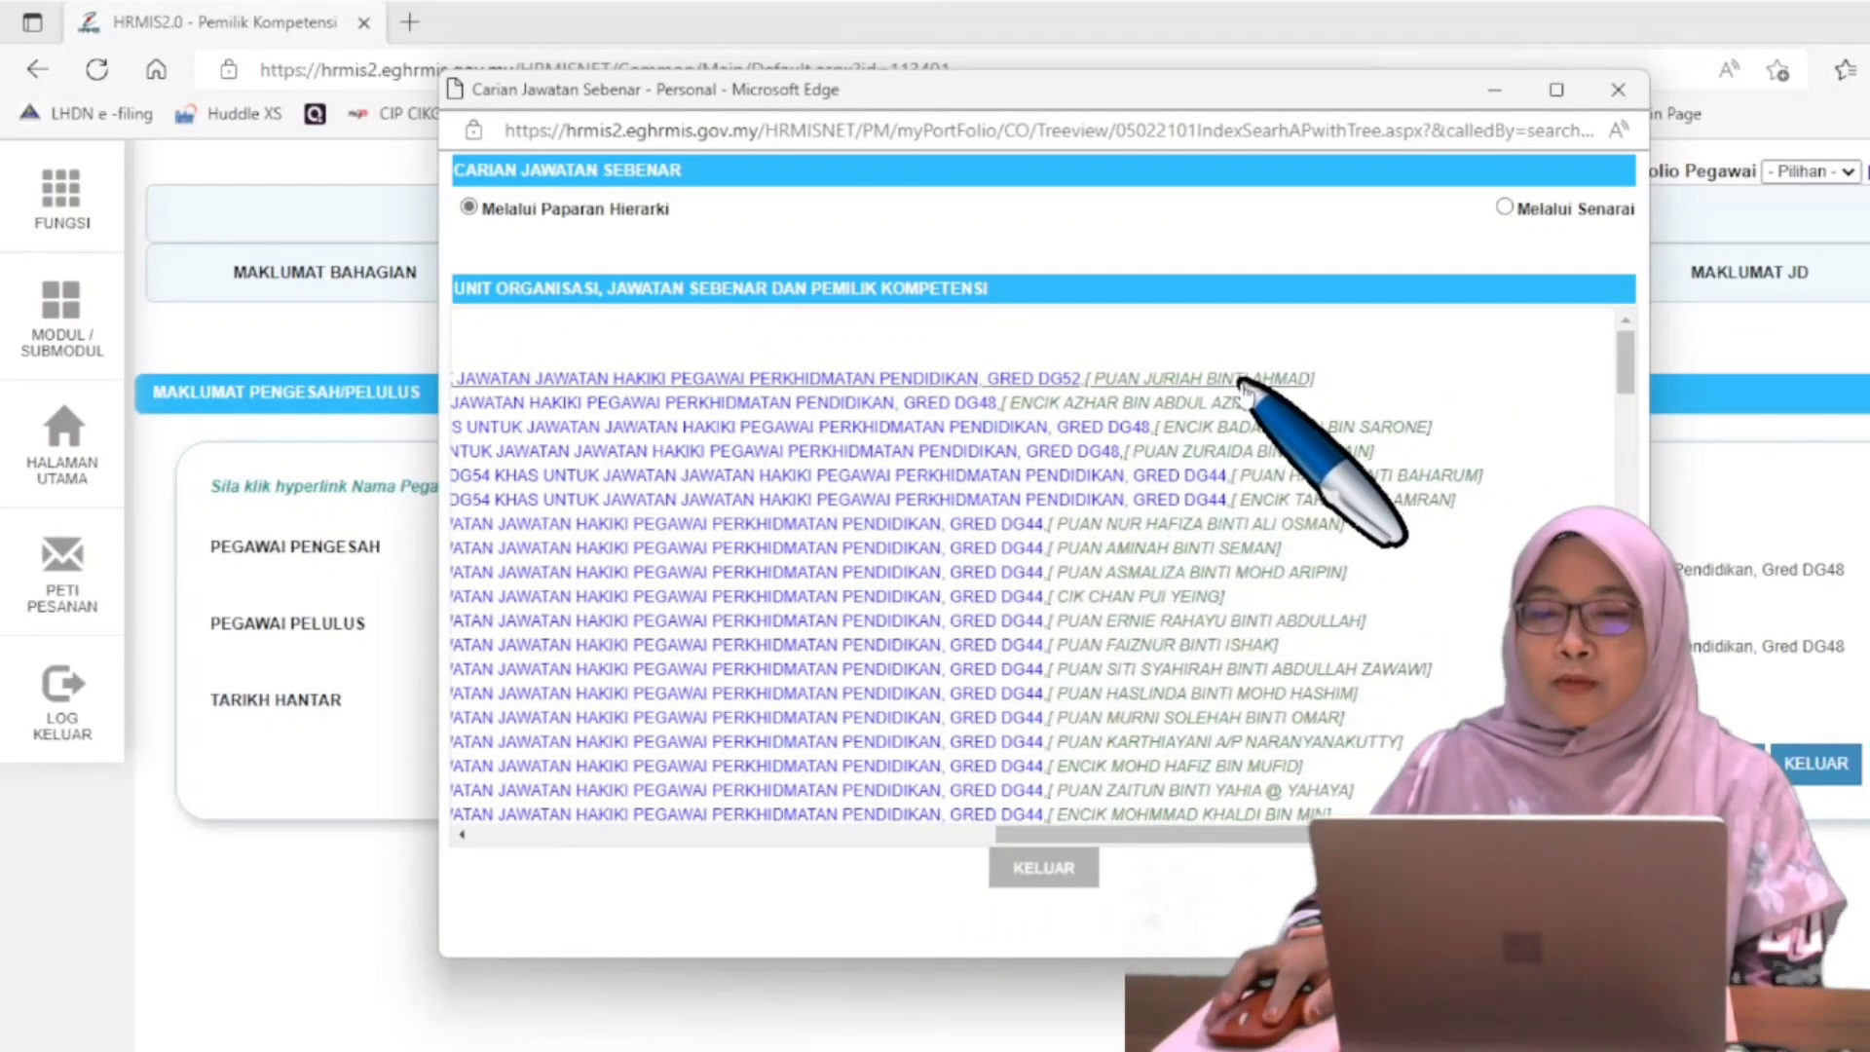
drag(1159, 835, 633, 835)
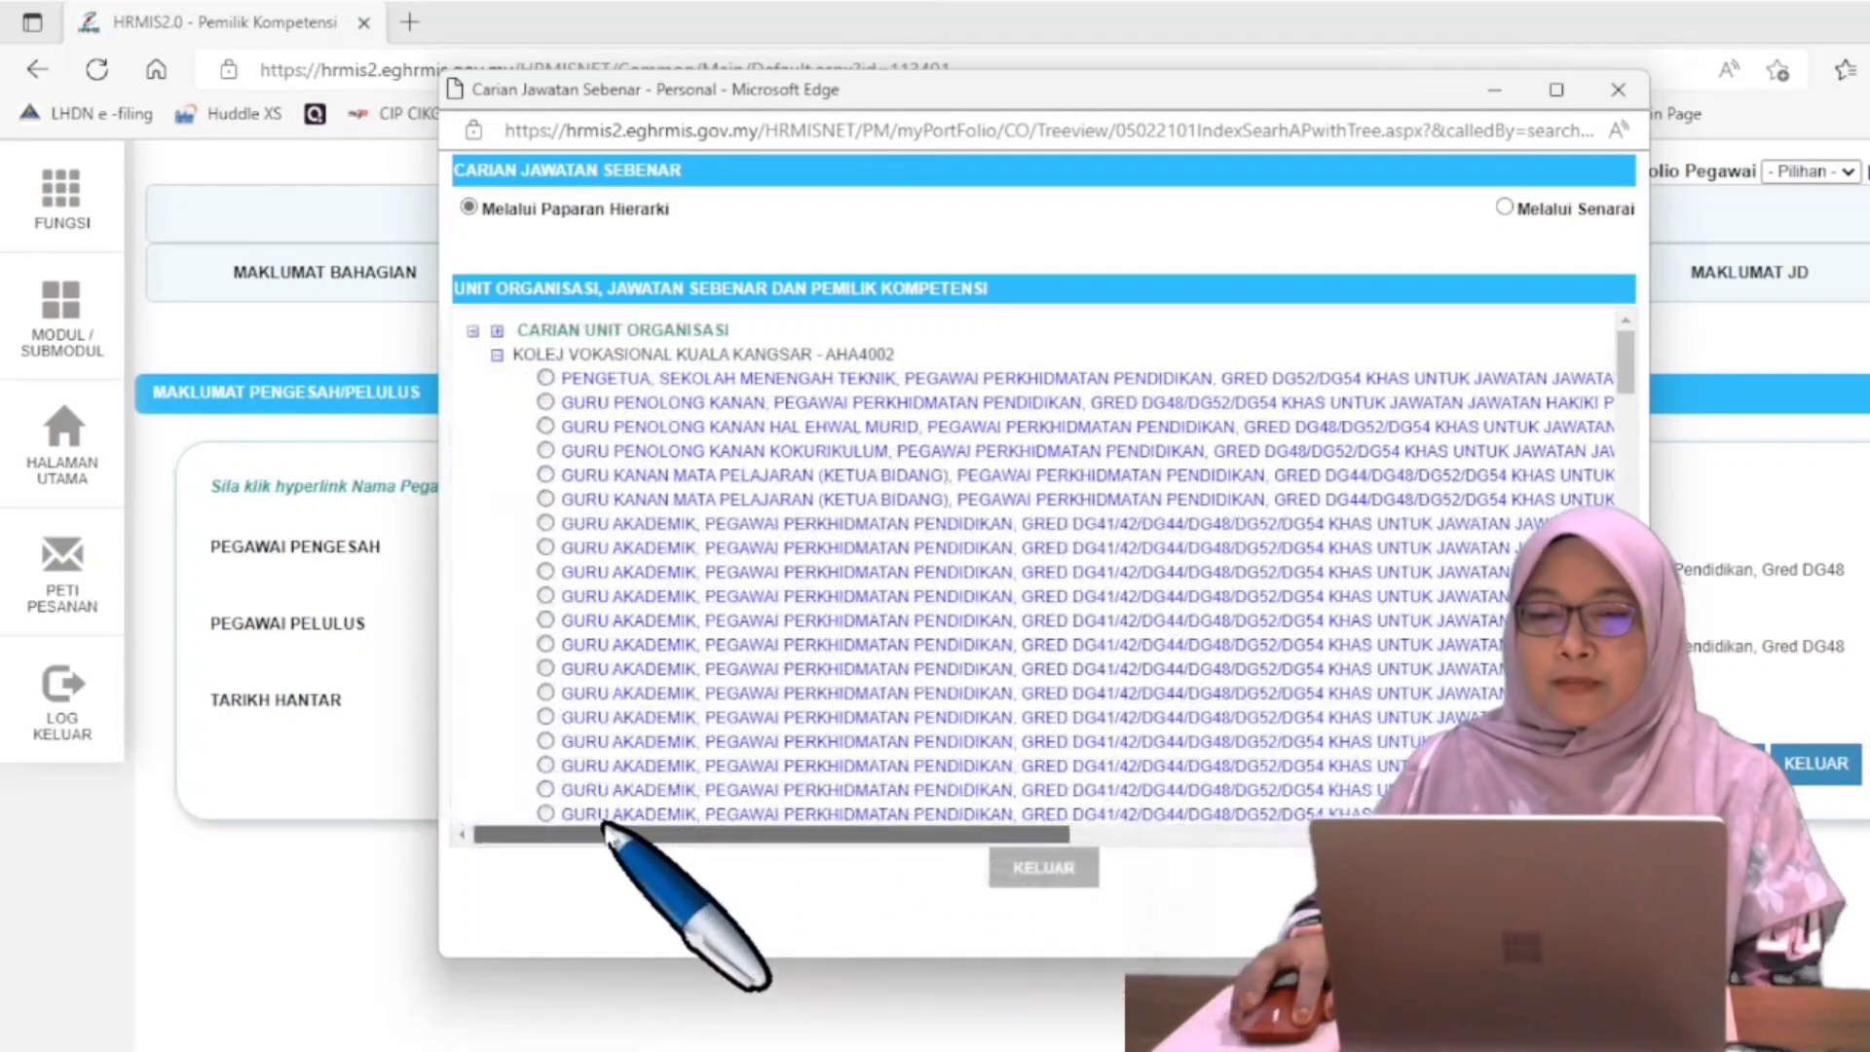
click(546, 378)
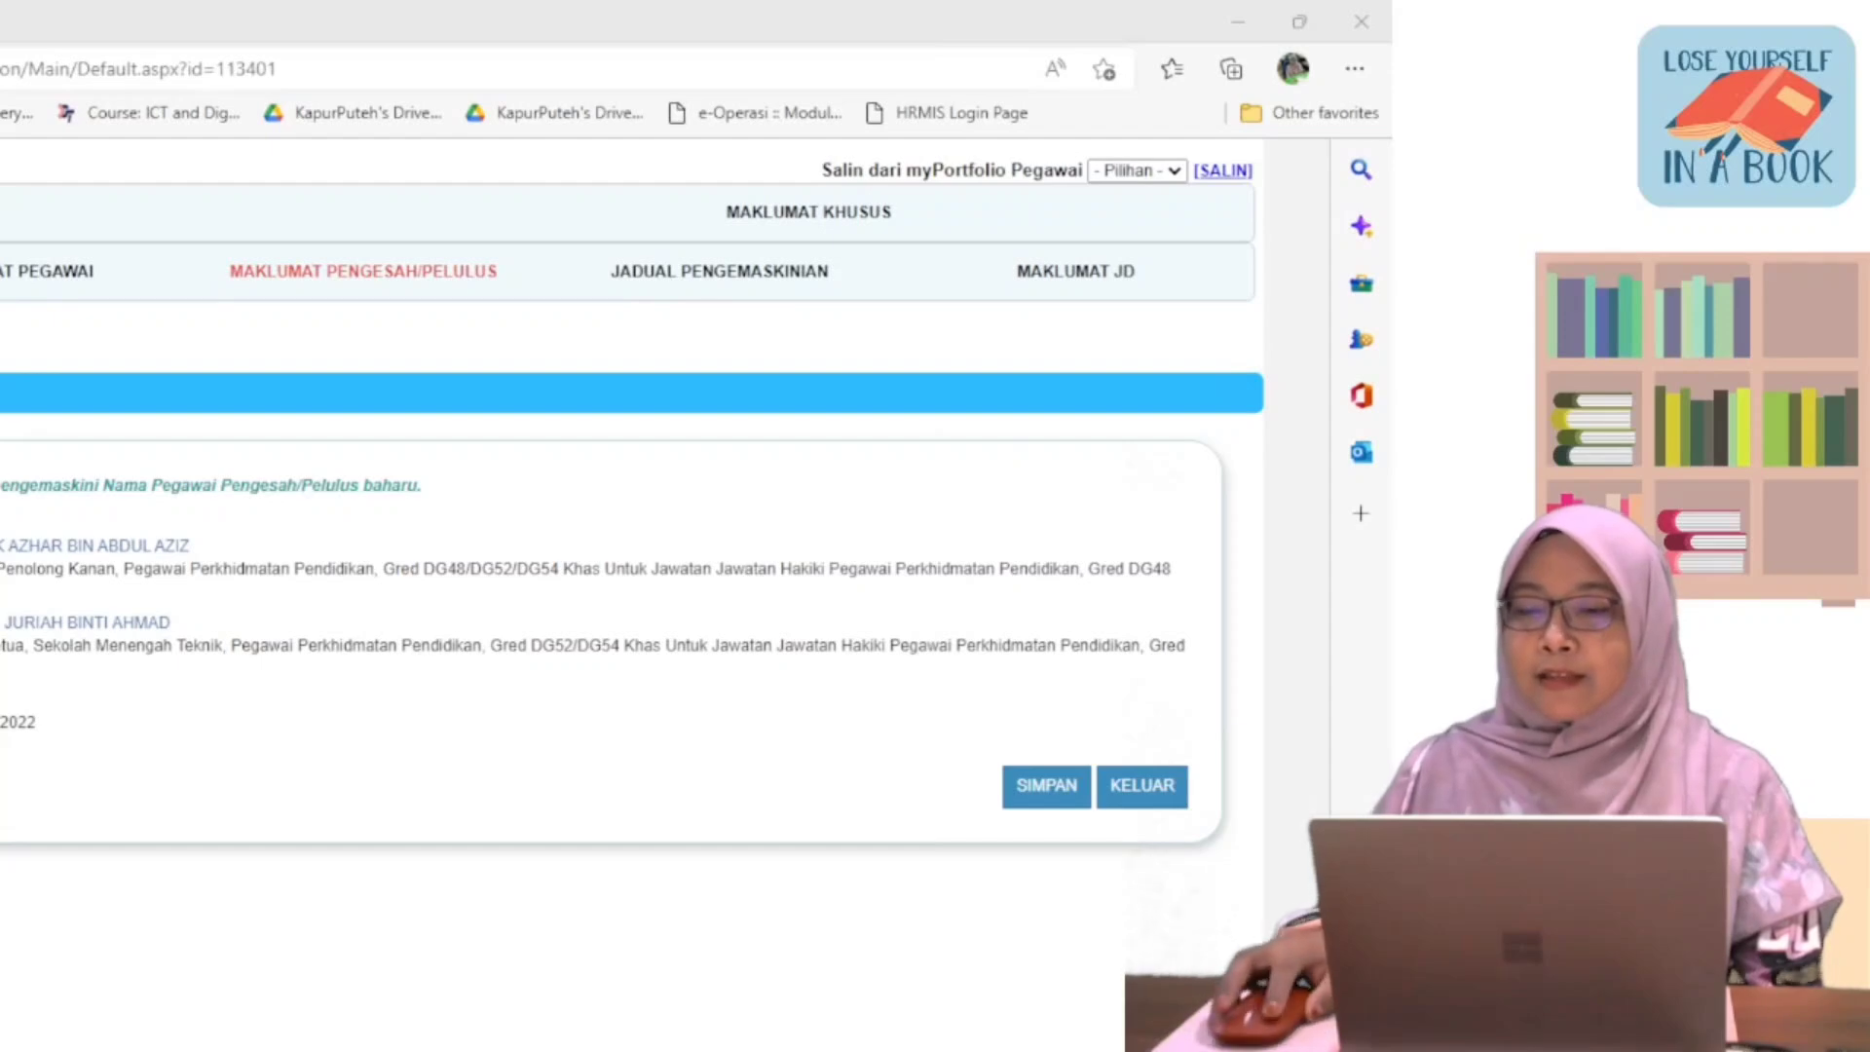
Save the Pengesah/Pelulus record, confirming the save and dismissing the resulting message.
click(1037, 800)
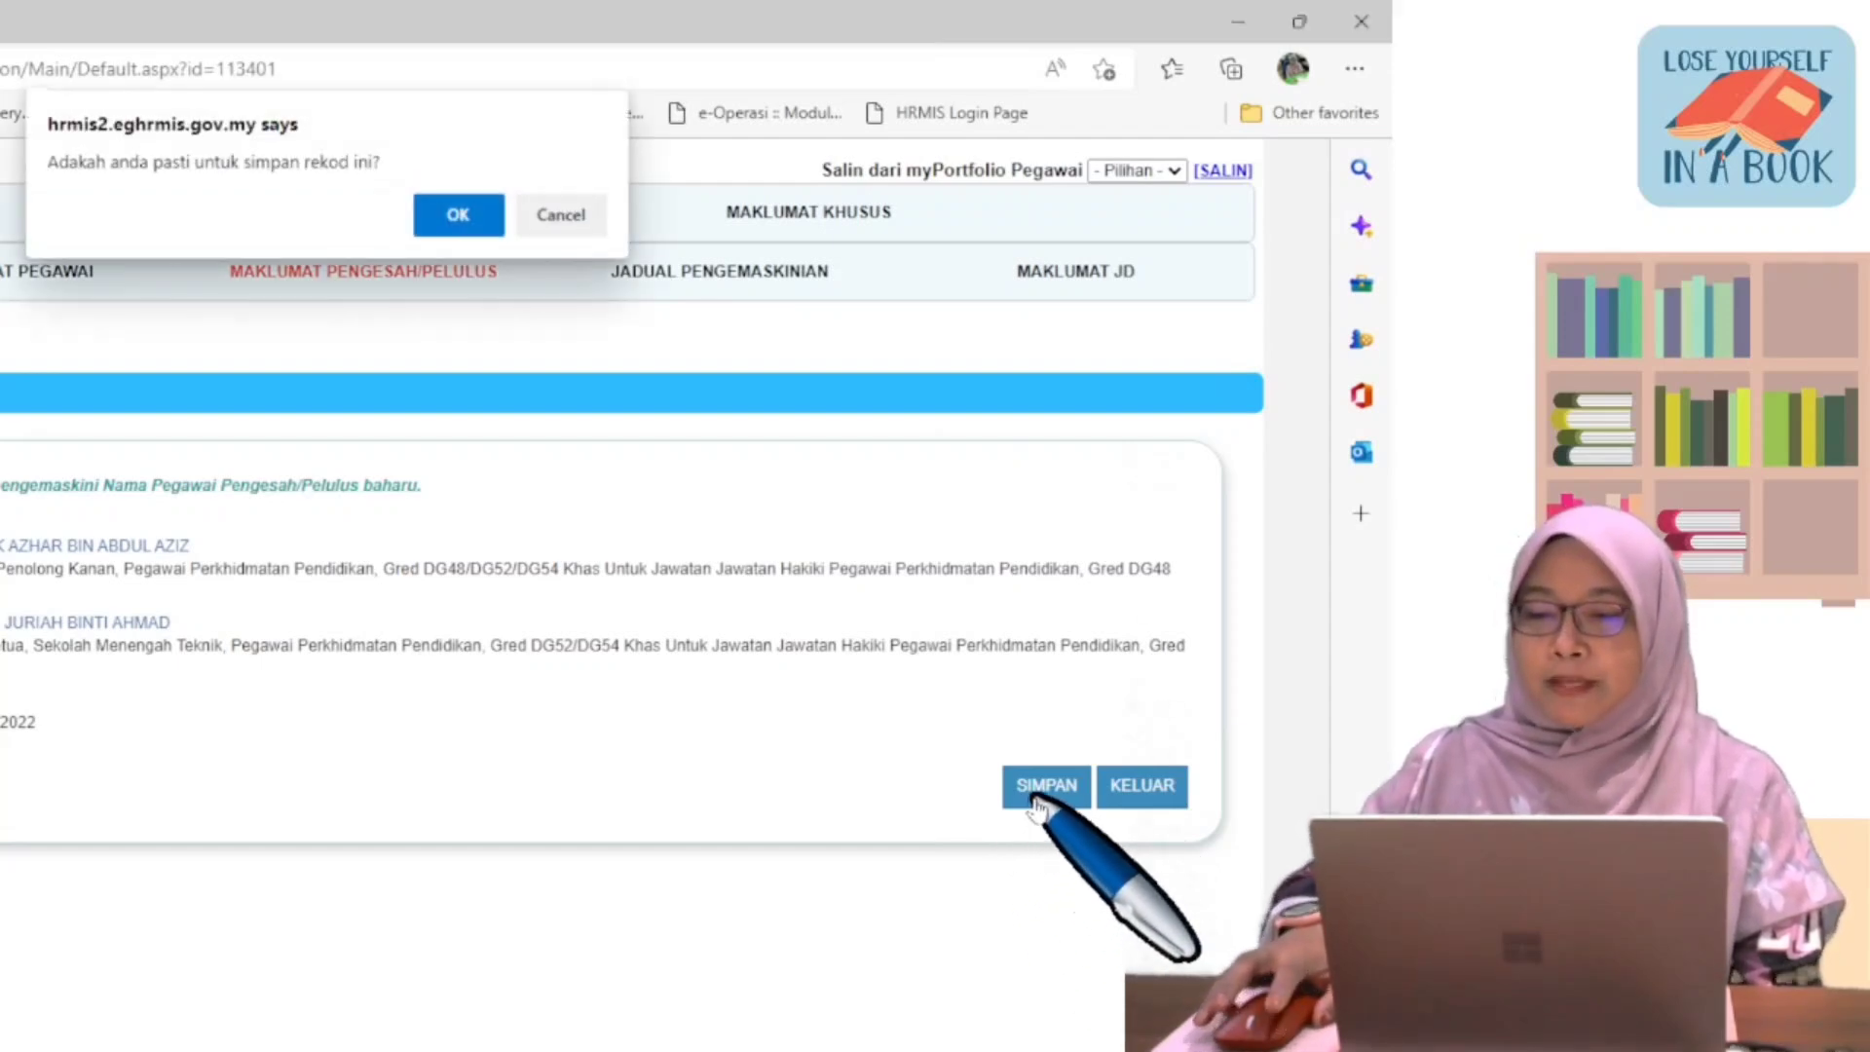
click(456, 209)
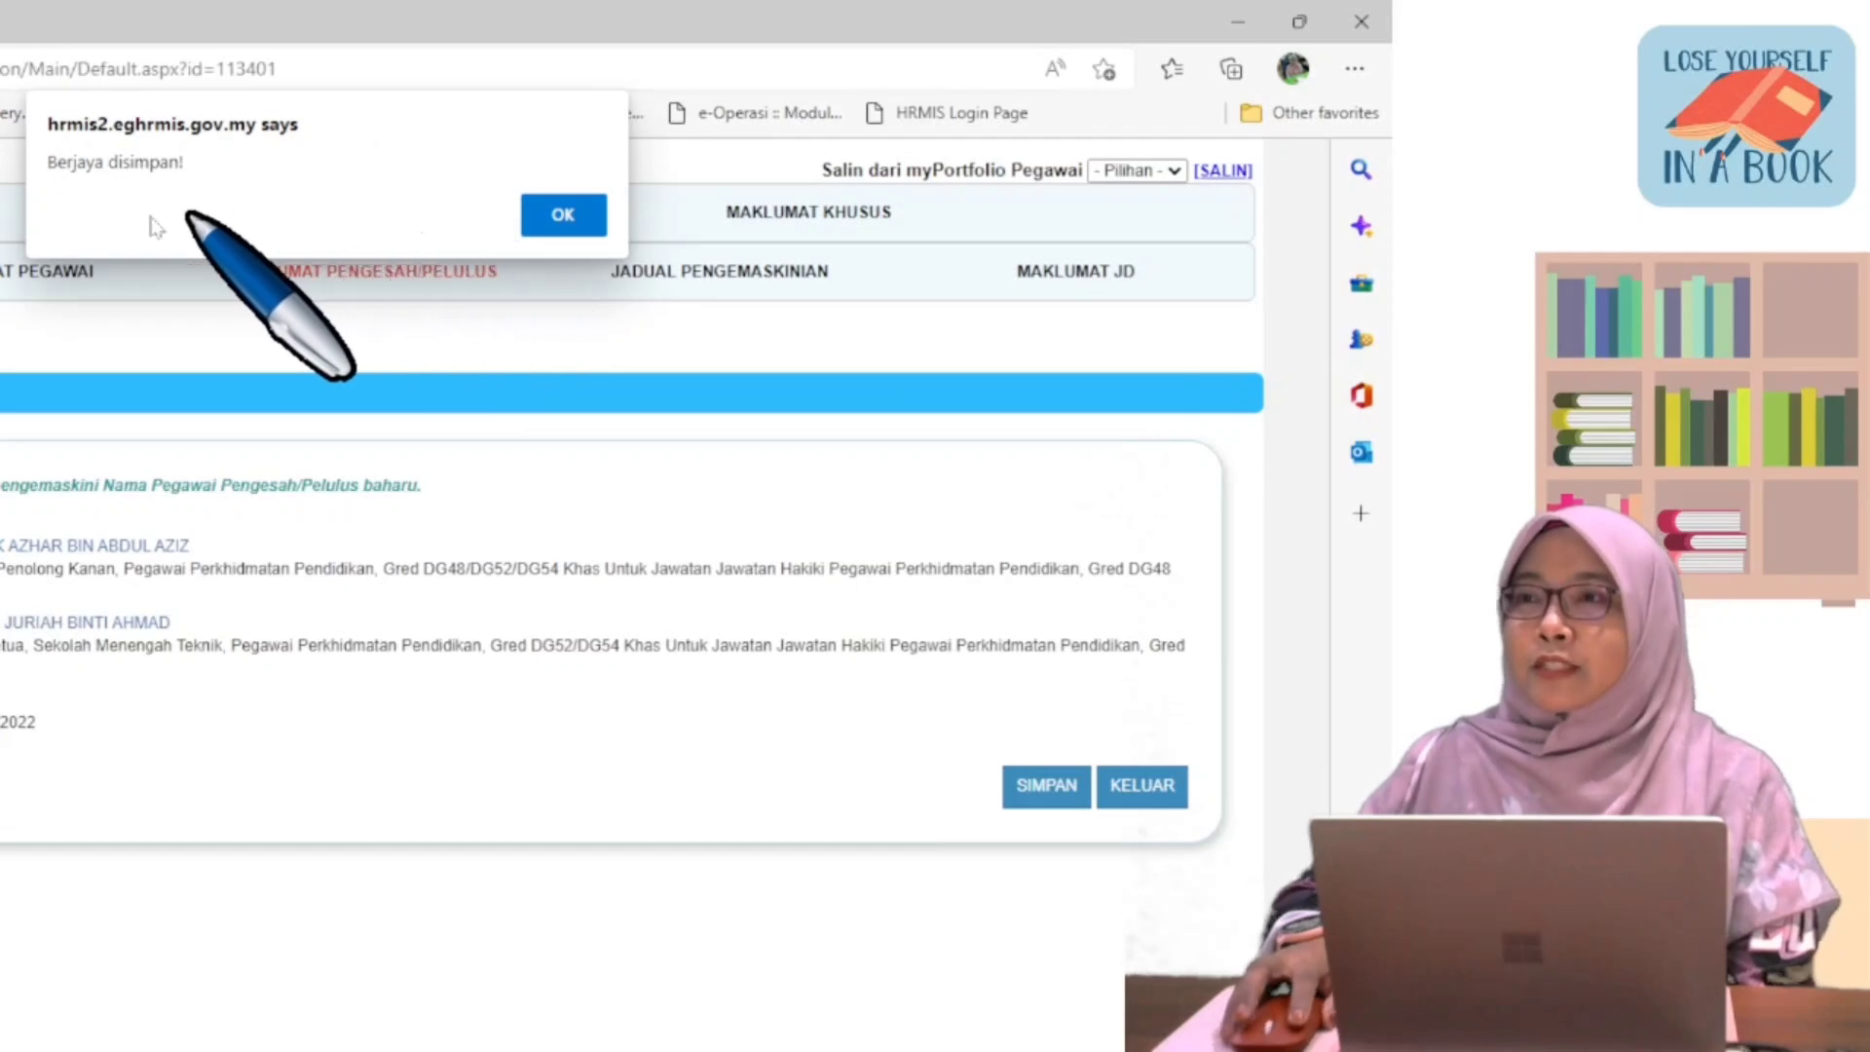
click(546, 230)
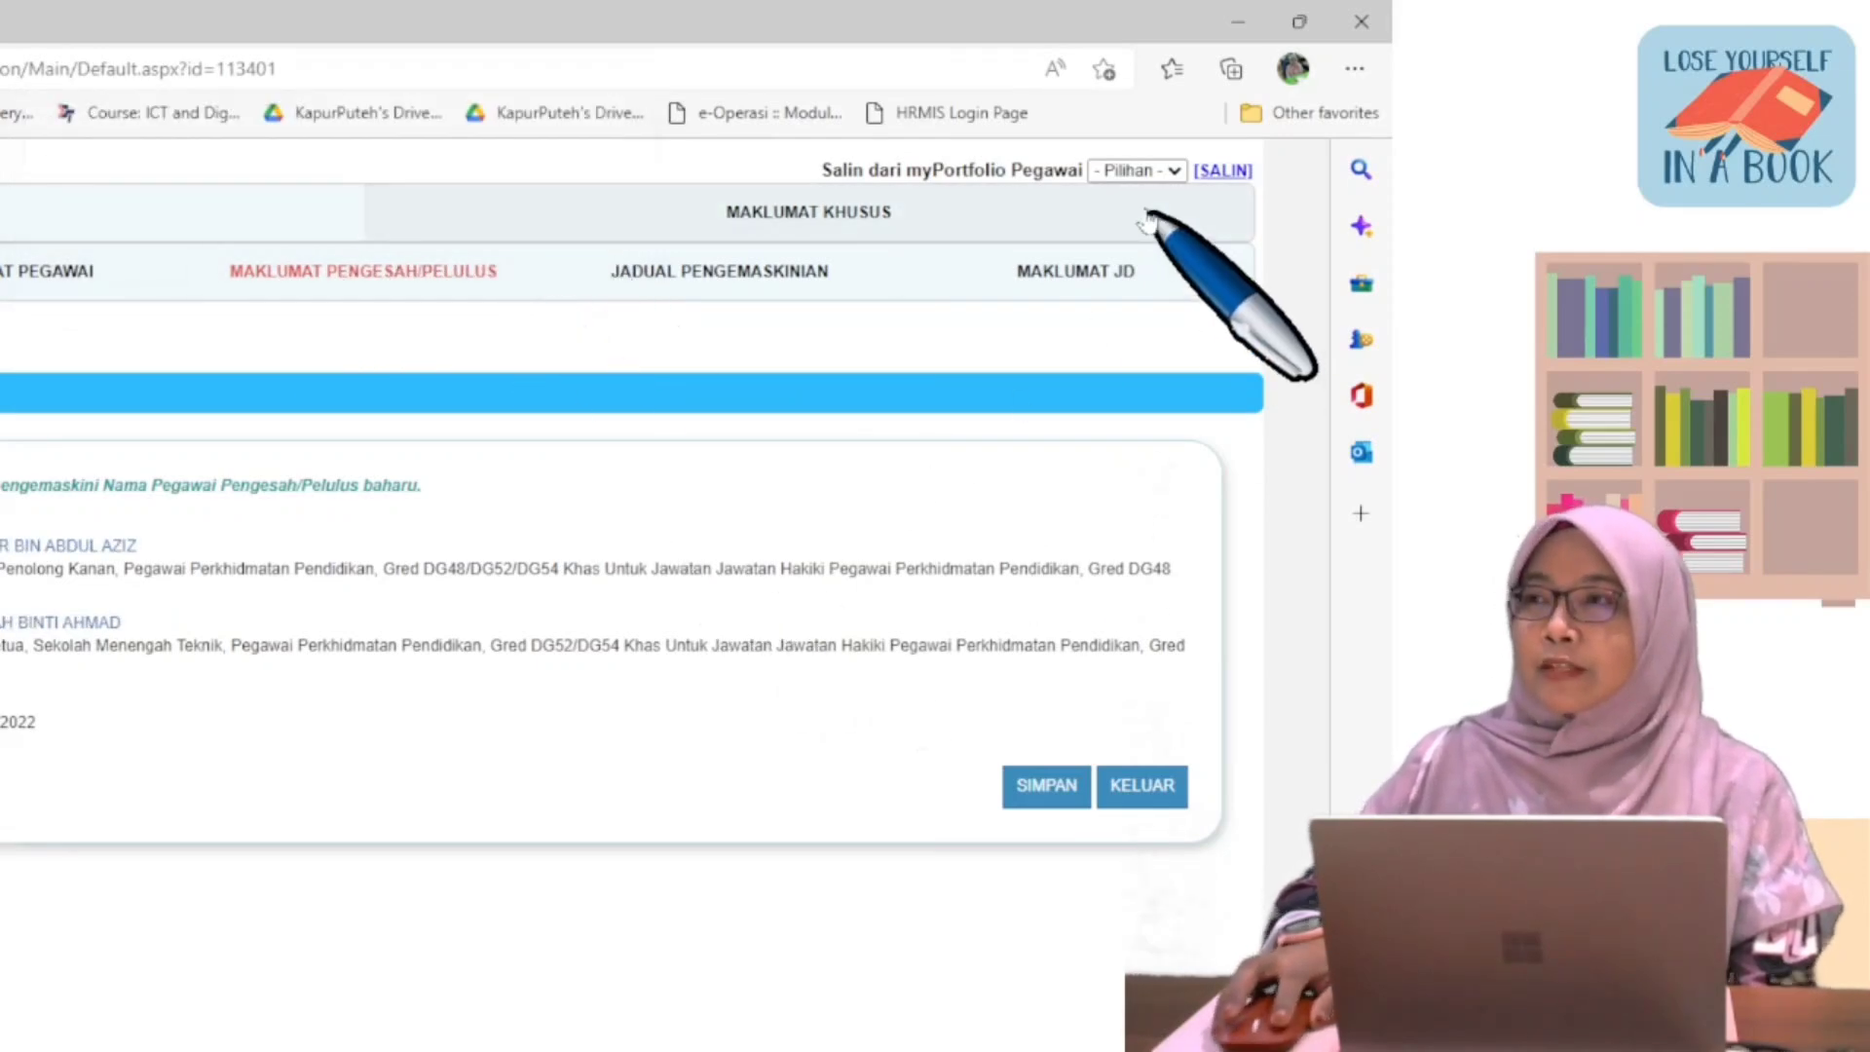
click(1299, 22)
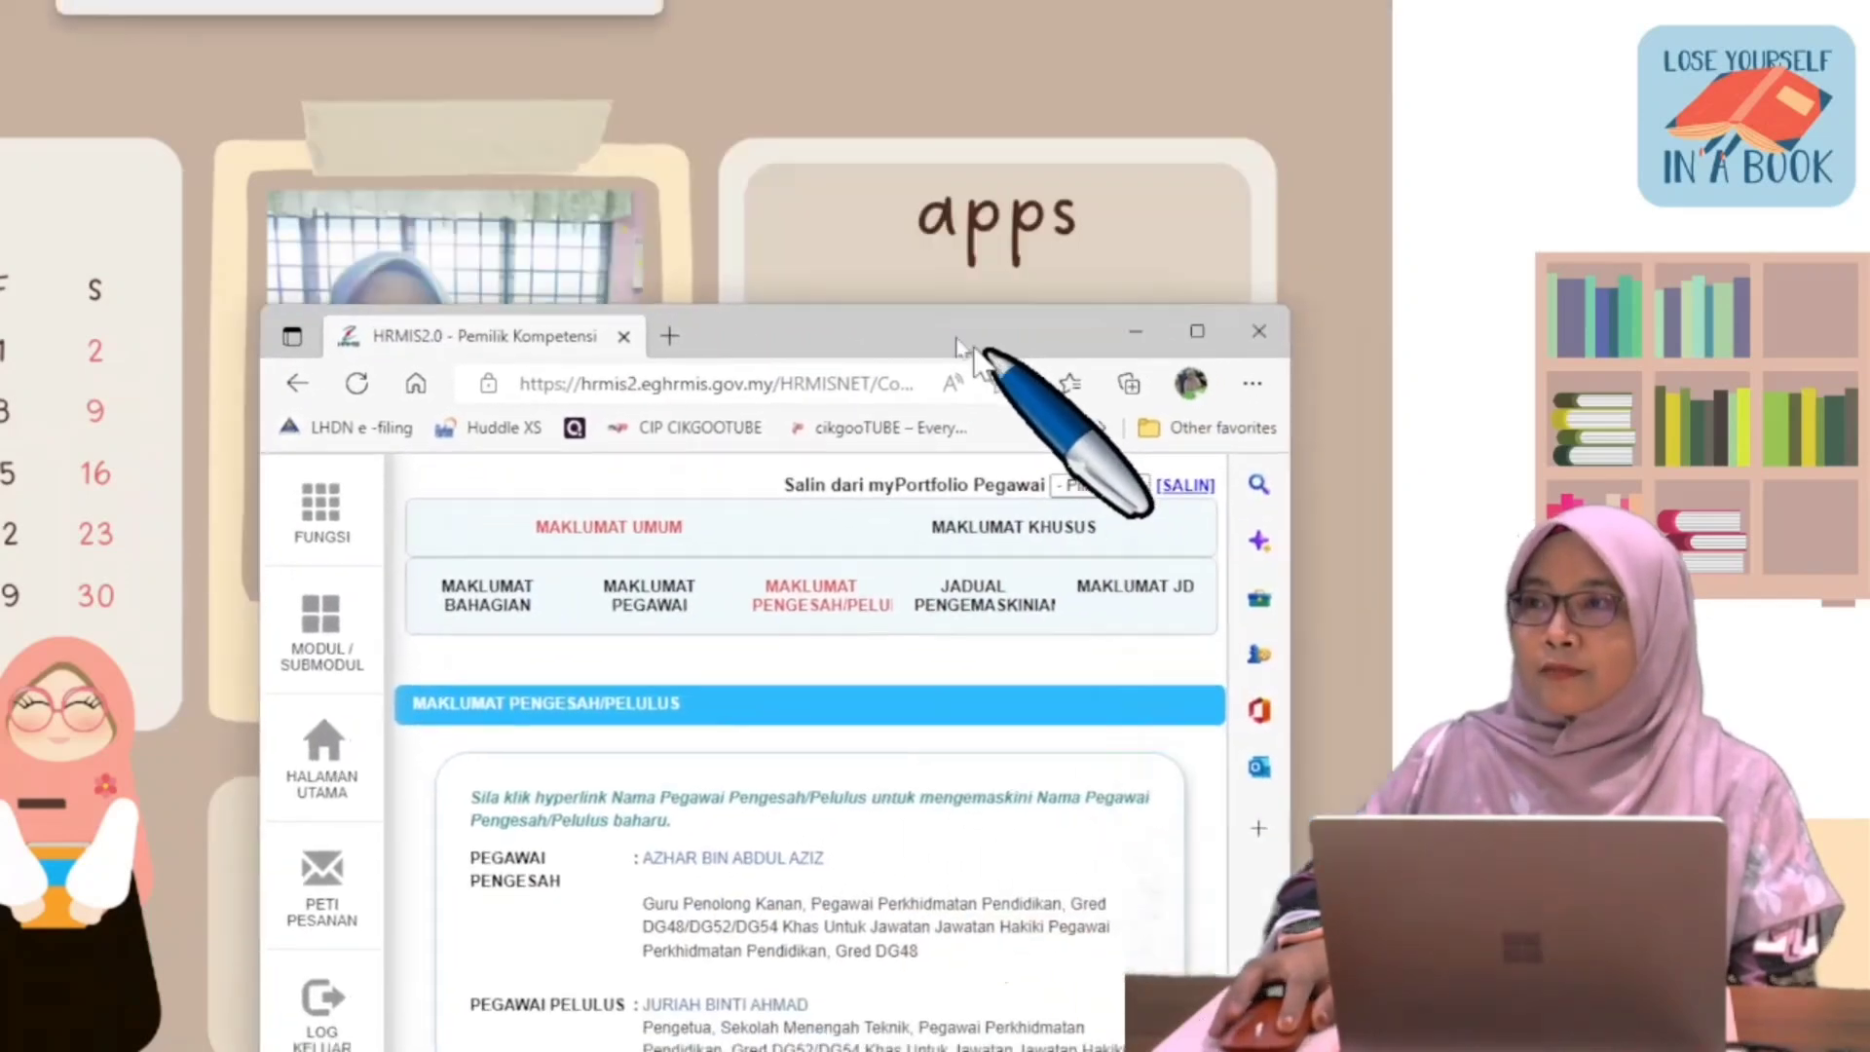
drag(959, 346, 399, 10)
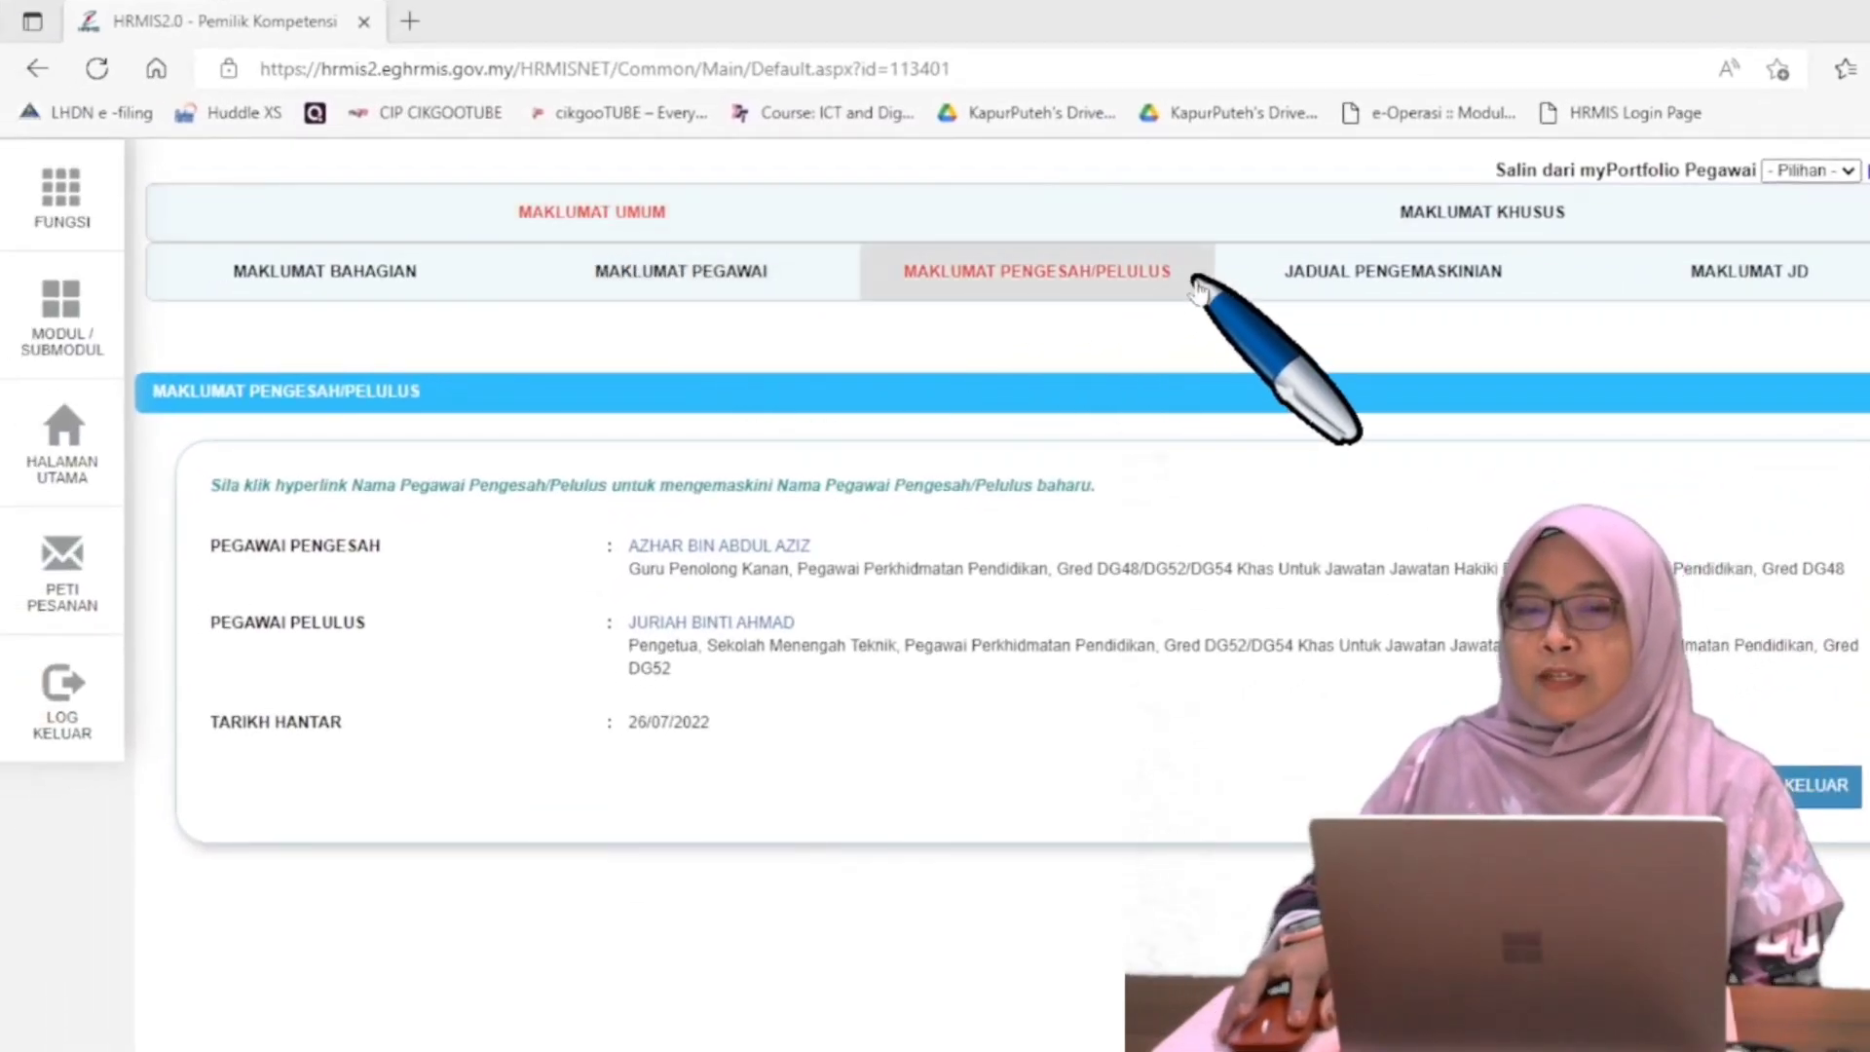
Review the update schedule in Jadual Pengemaskinian and read through the job description in Maklumat JD.
click(1308, 304)
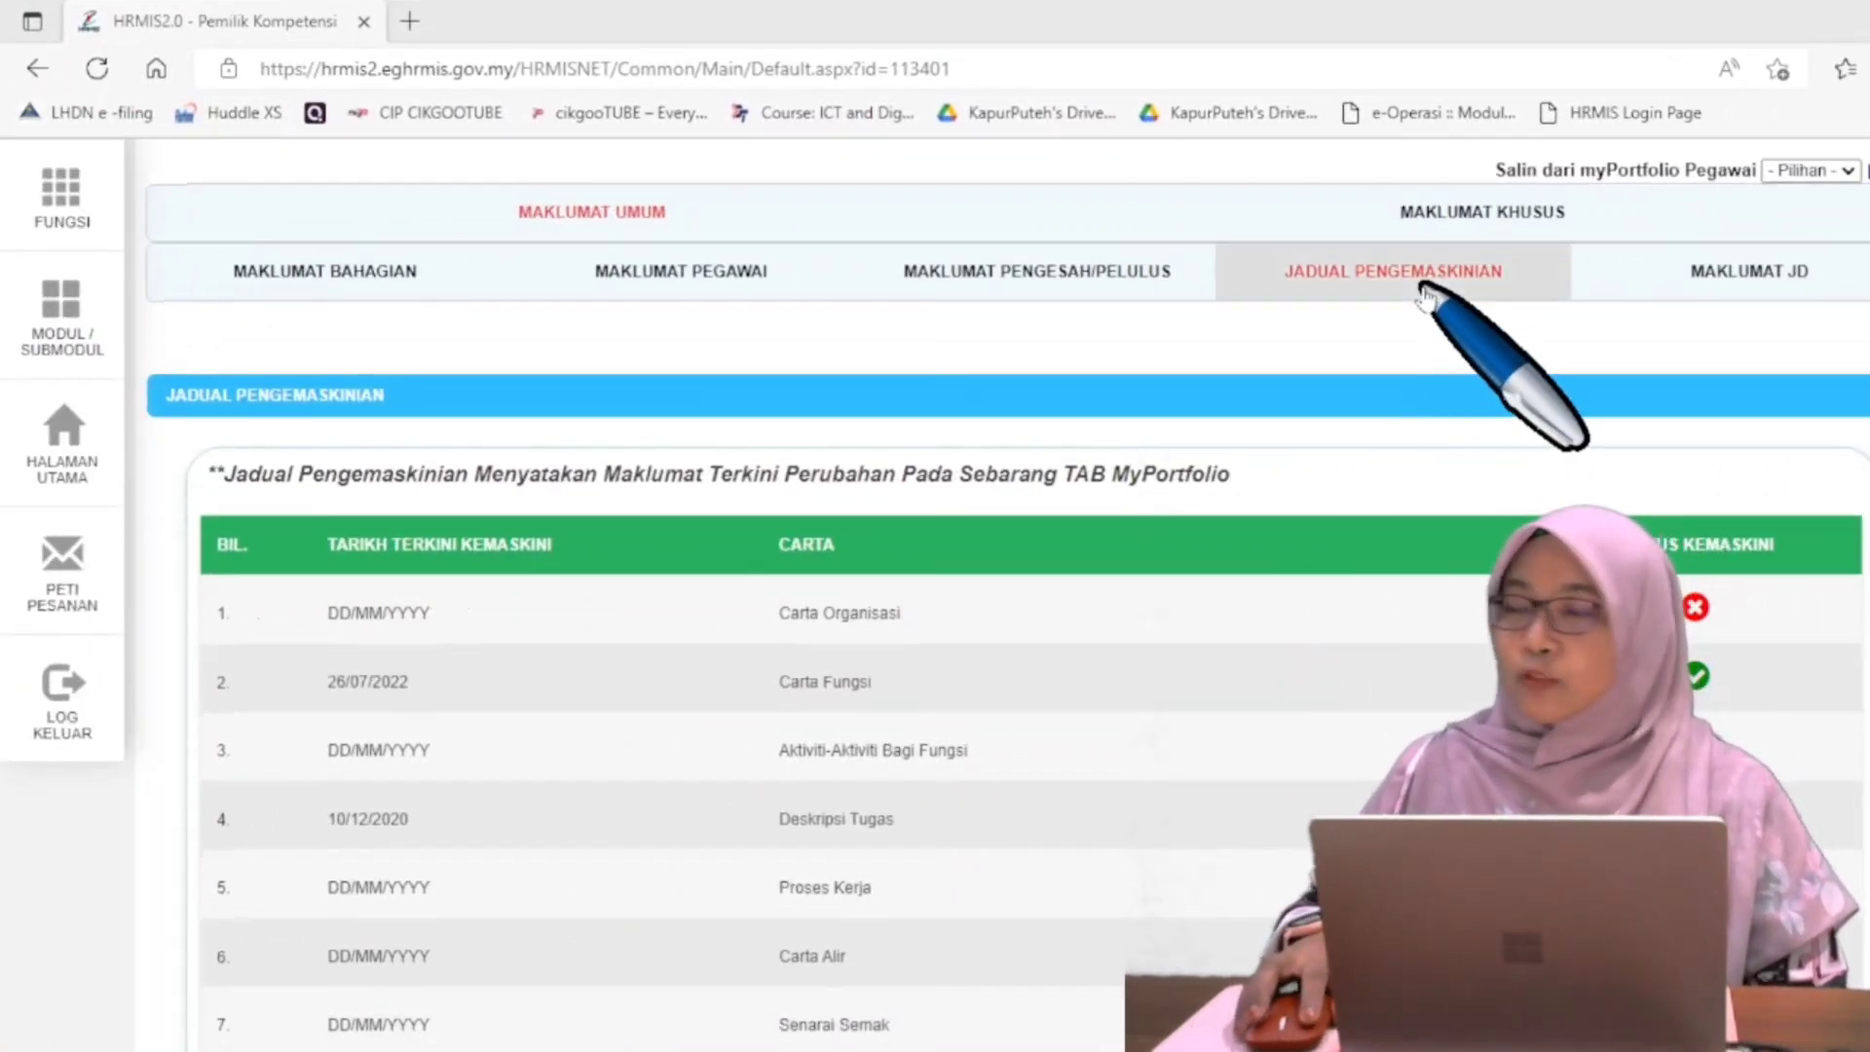
click(1673, 292)
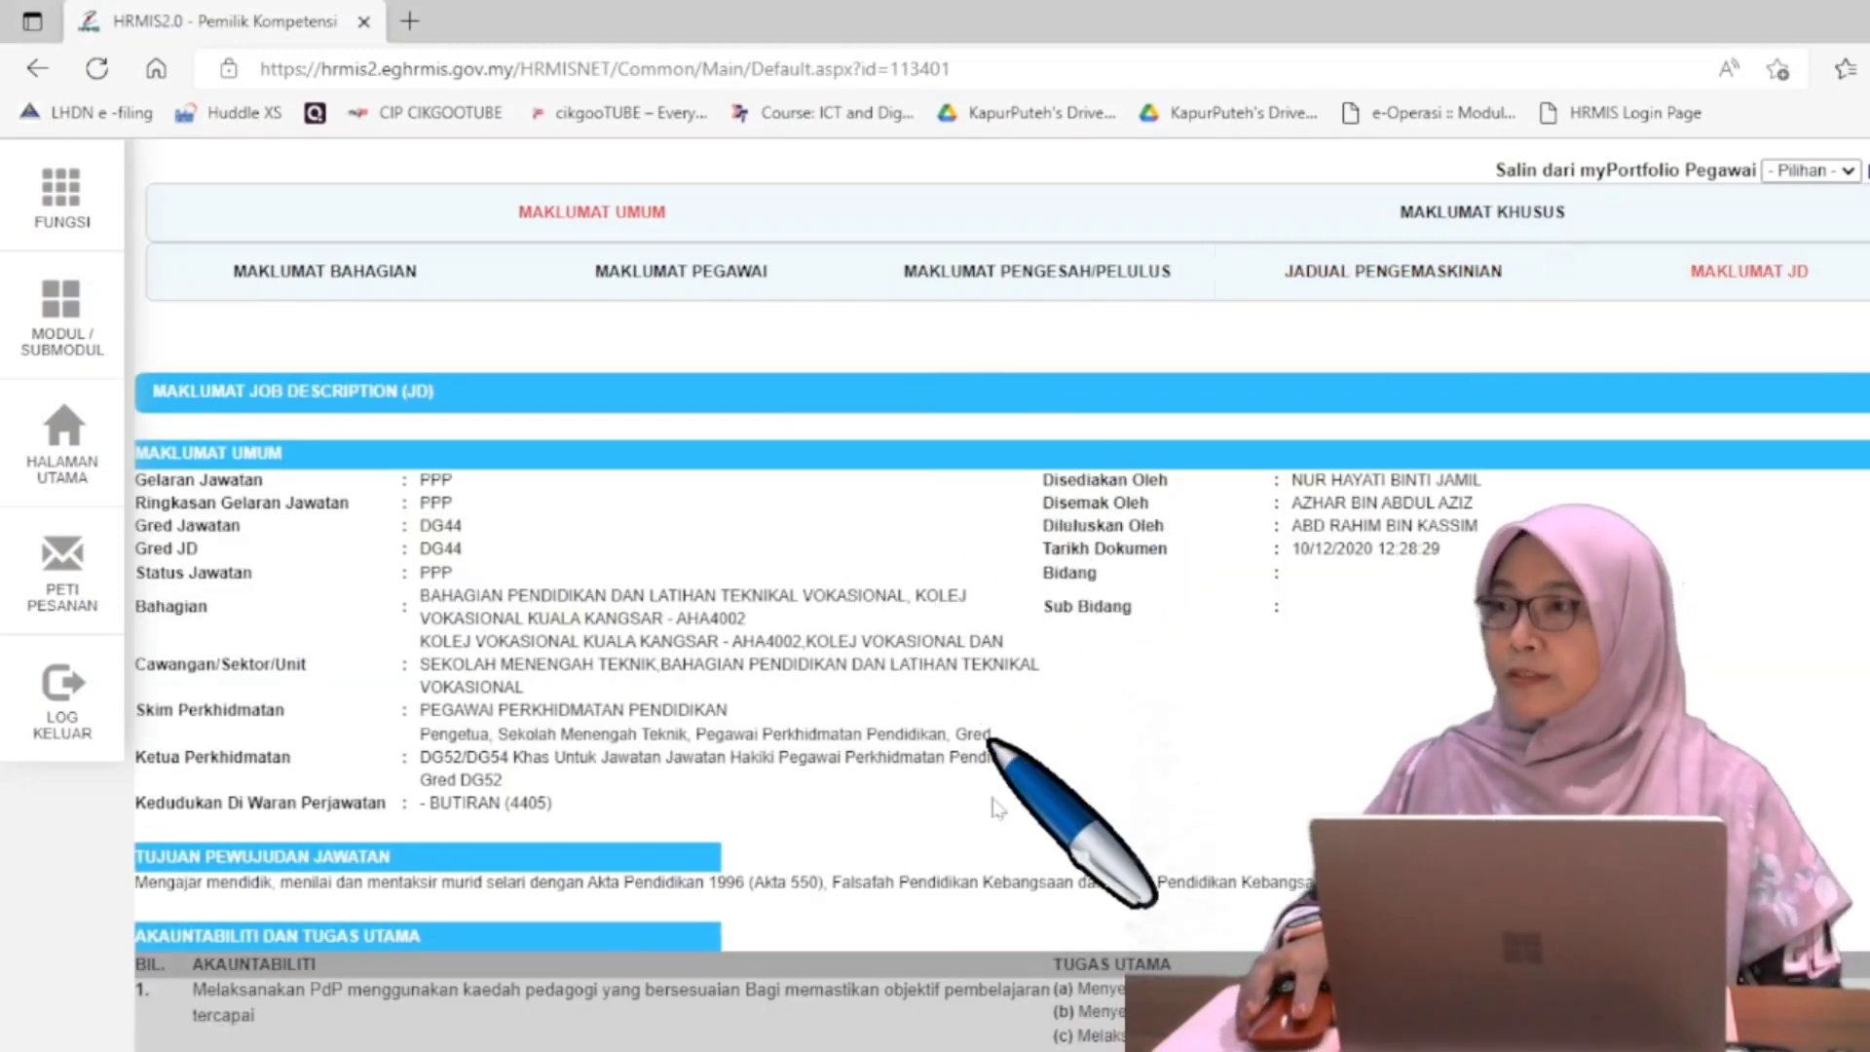
scroll(971, 660, down, 15)
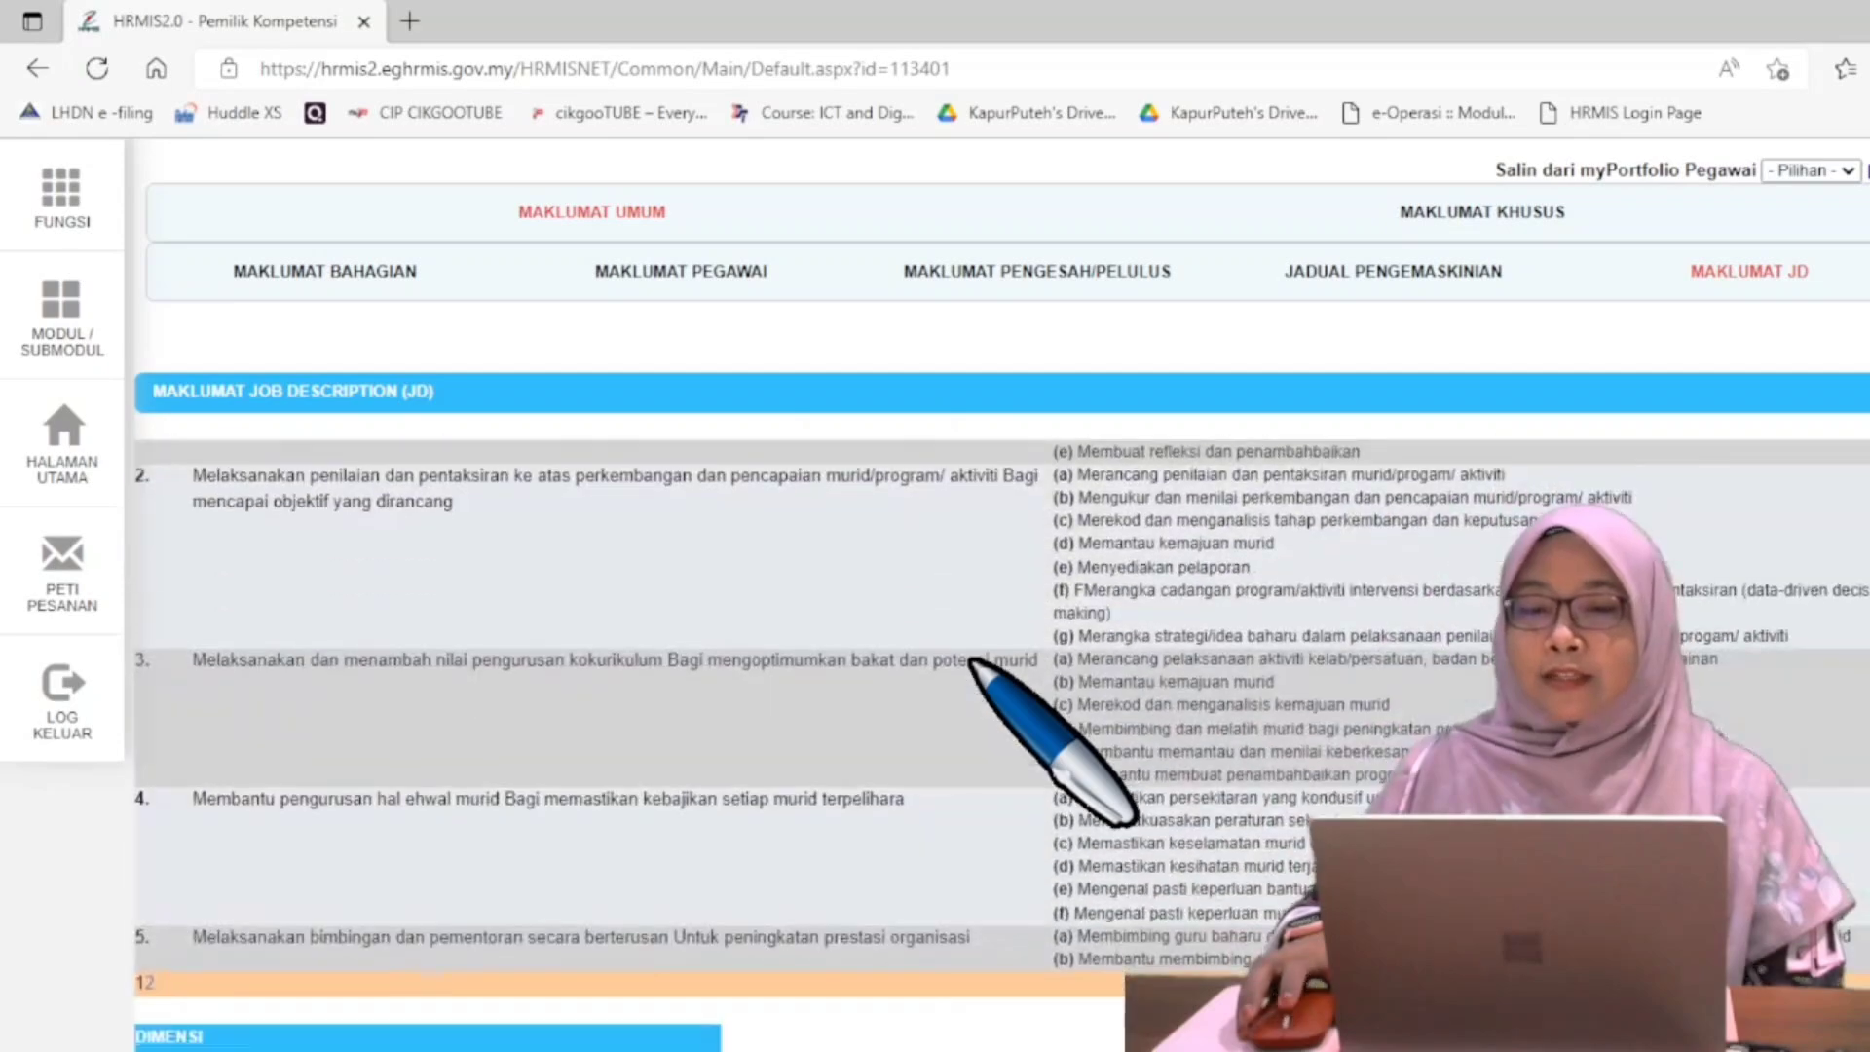
scroll(971, 660, up, 15)
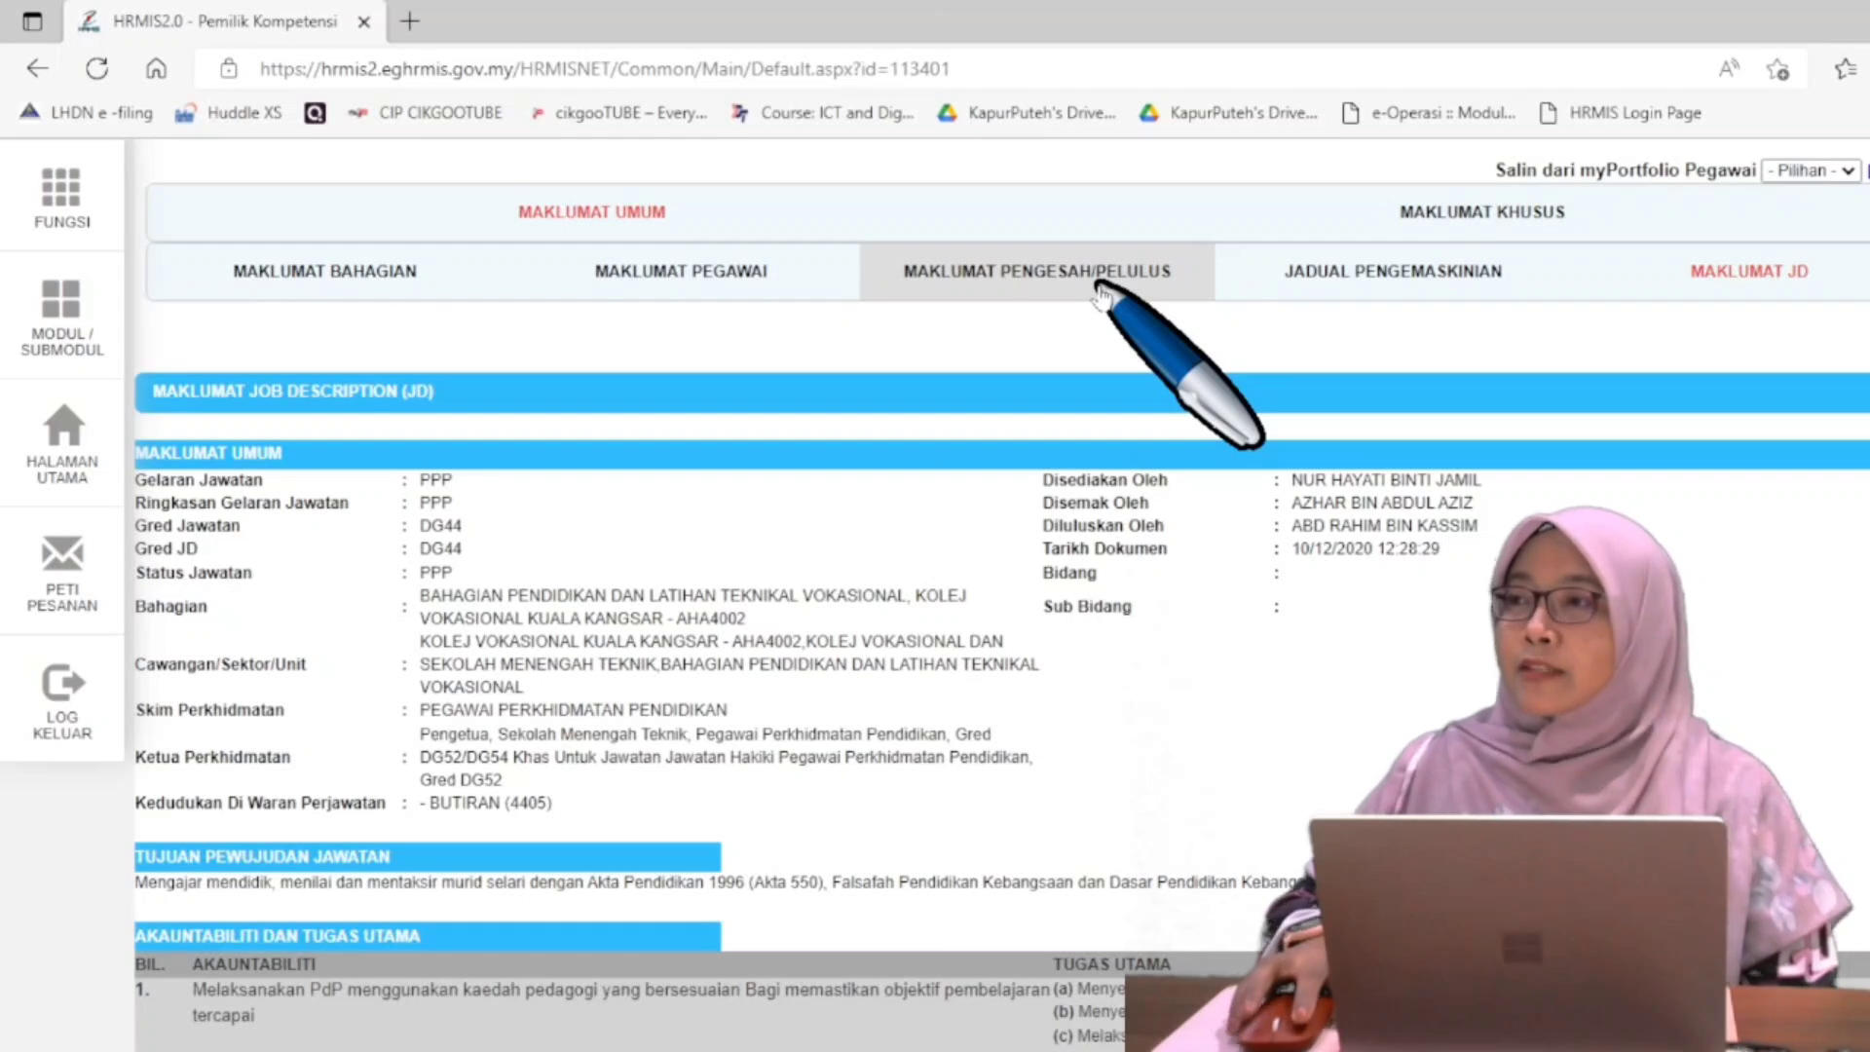
In Carta Organisasi under Maklumat Khusus, choose the Carta Organisasi KPM image from the Desktop as the document.
click(1505, 214)
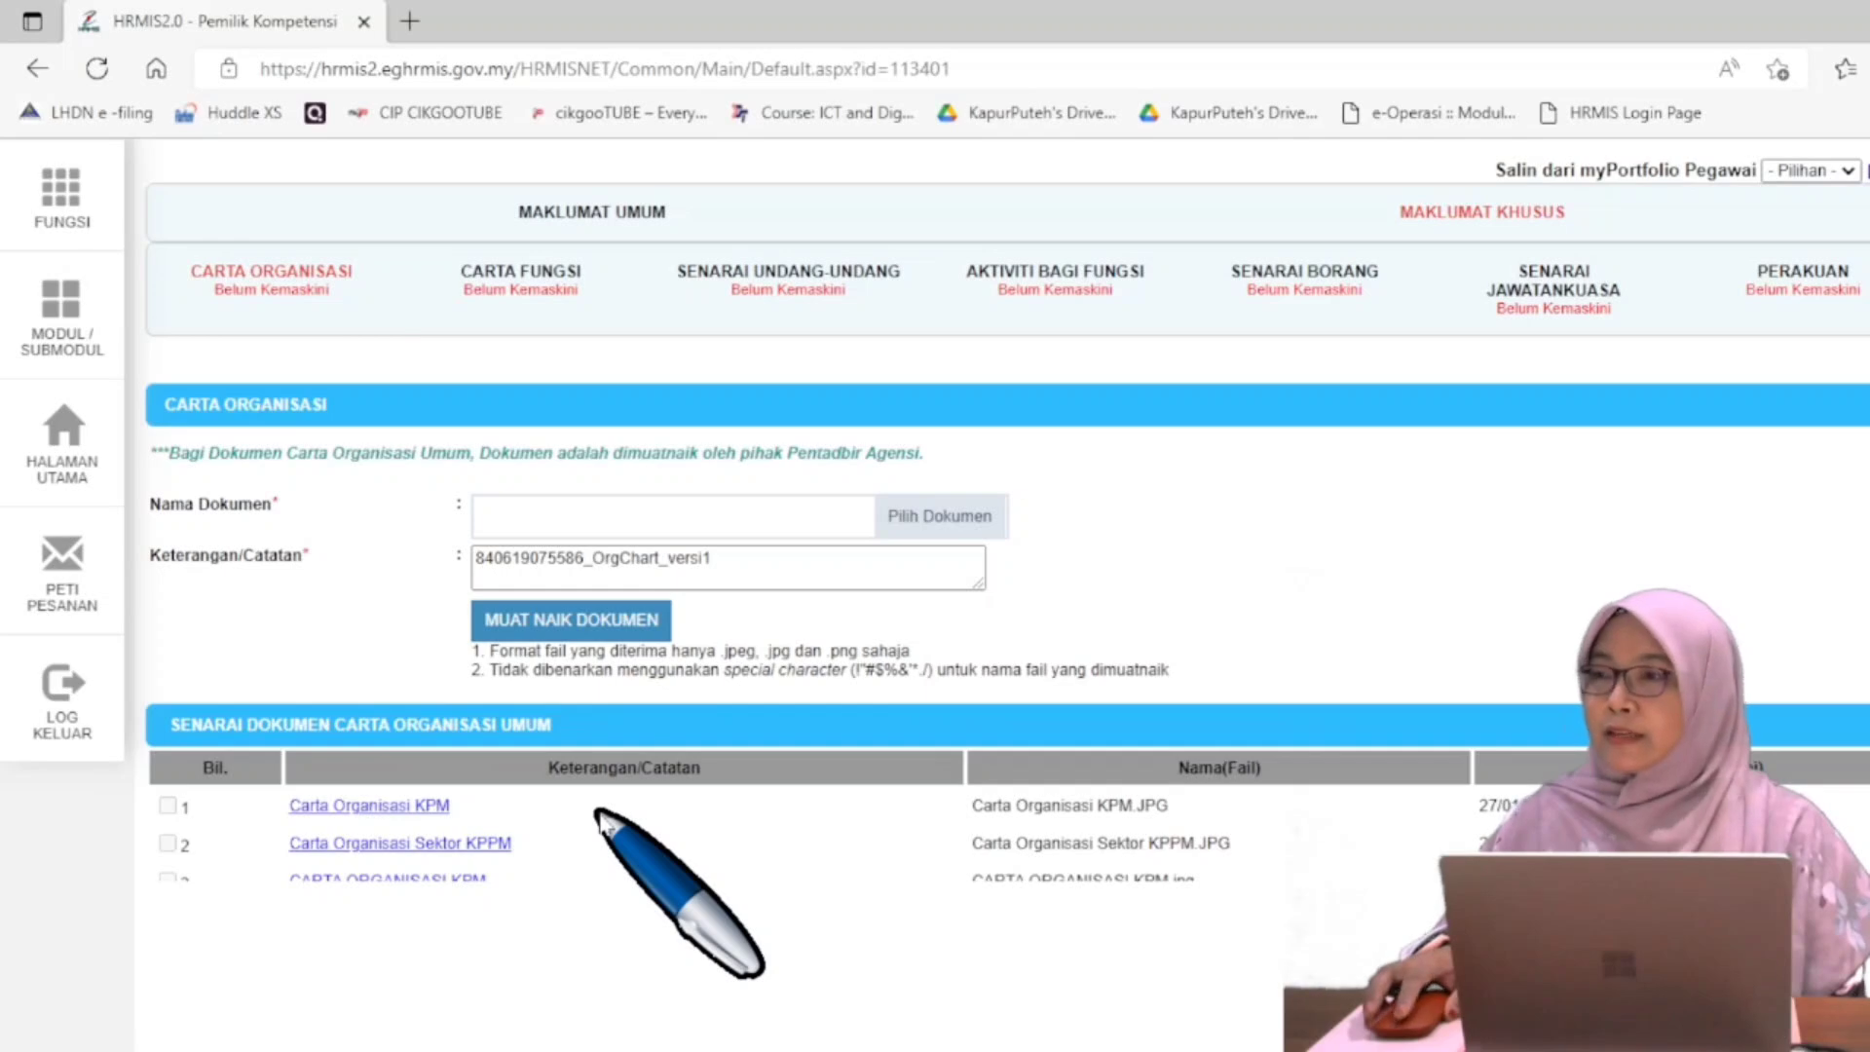
scroll(600, 818, down, 2)
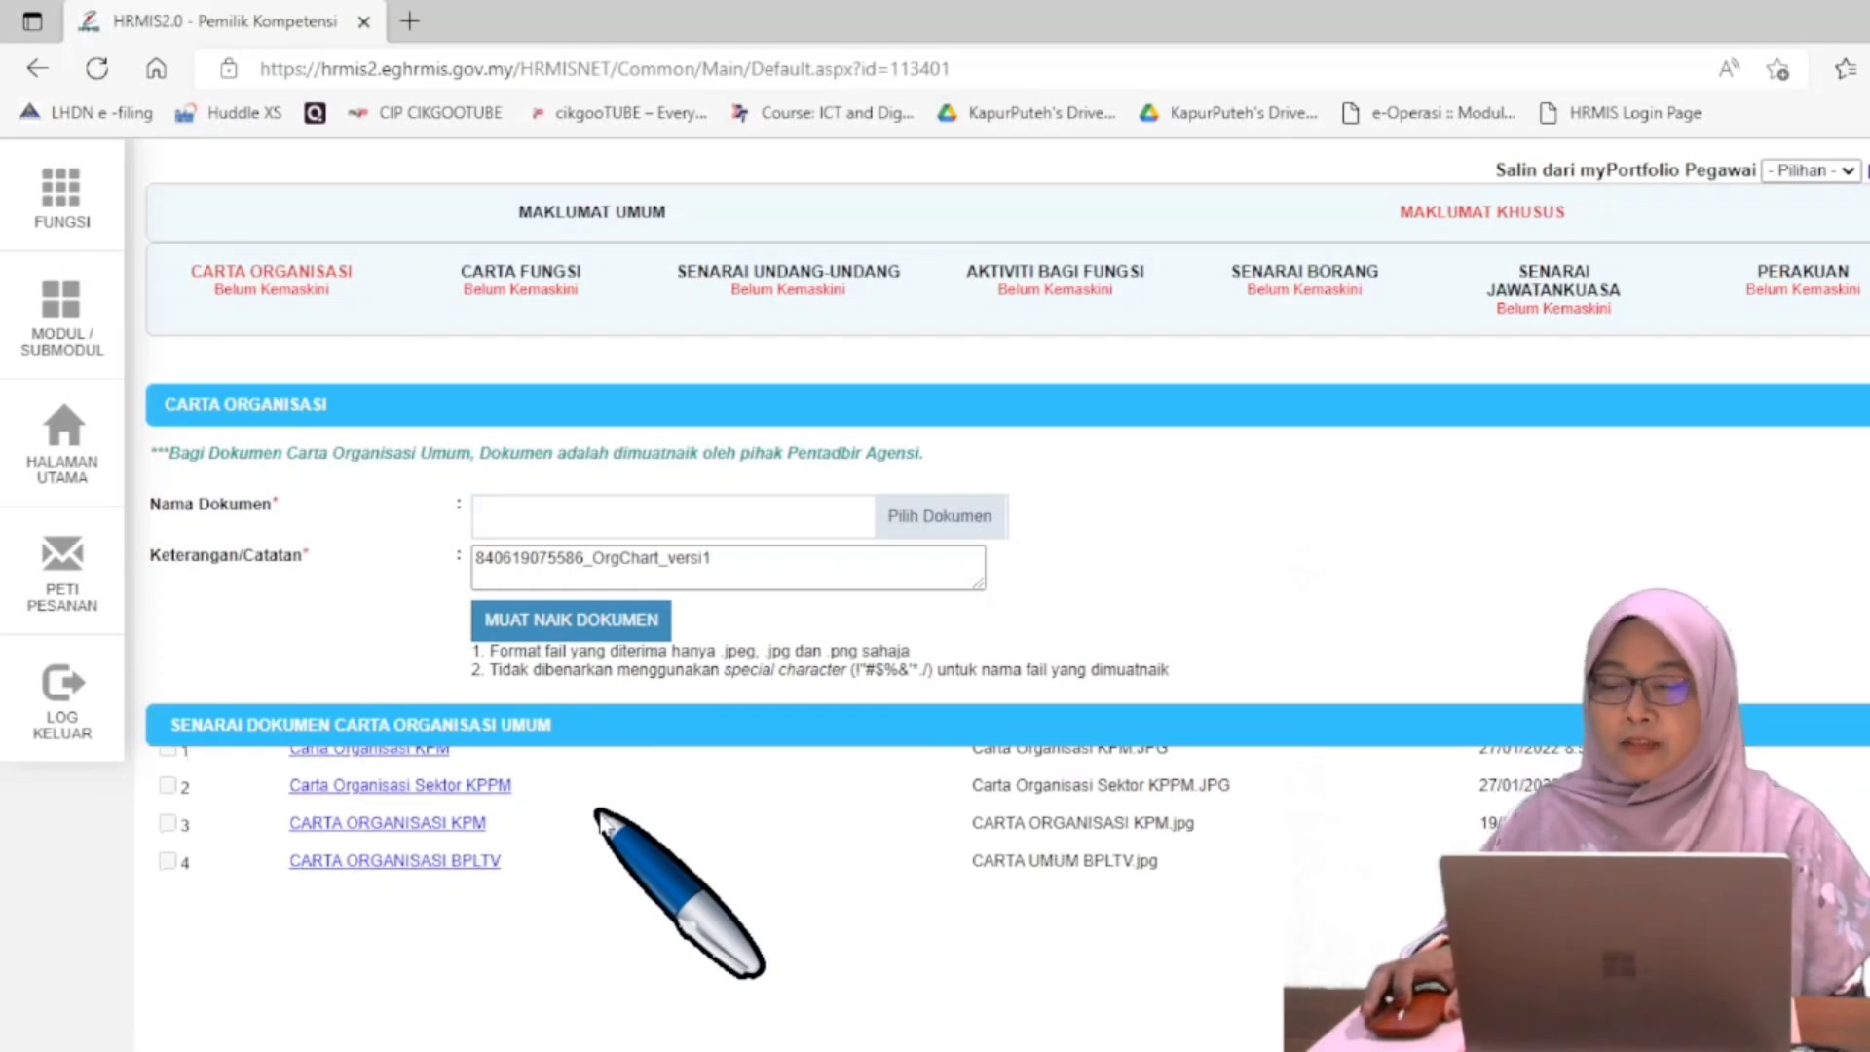
scroll(599, 817, up, 2)
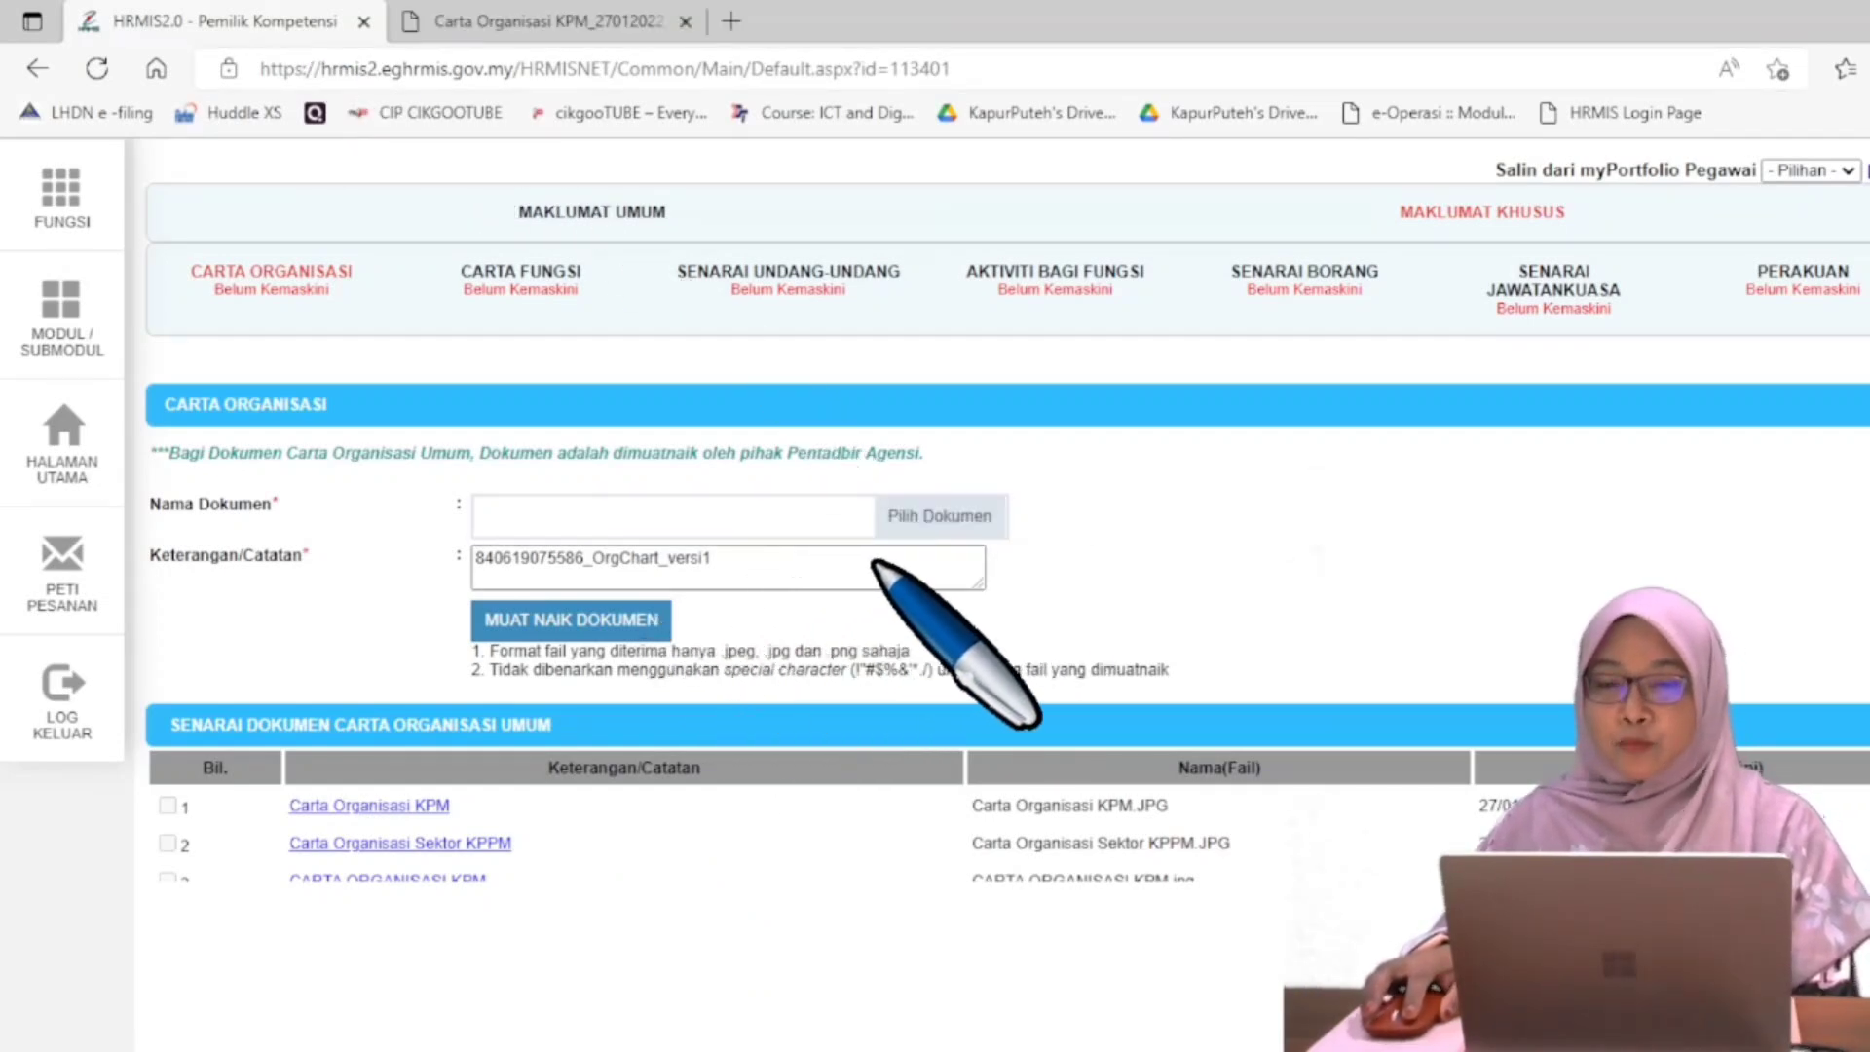
click(961, 533)
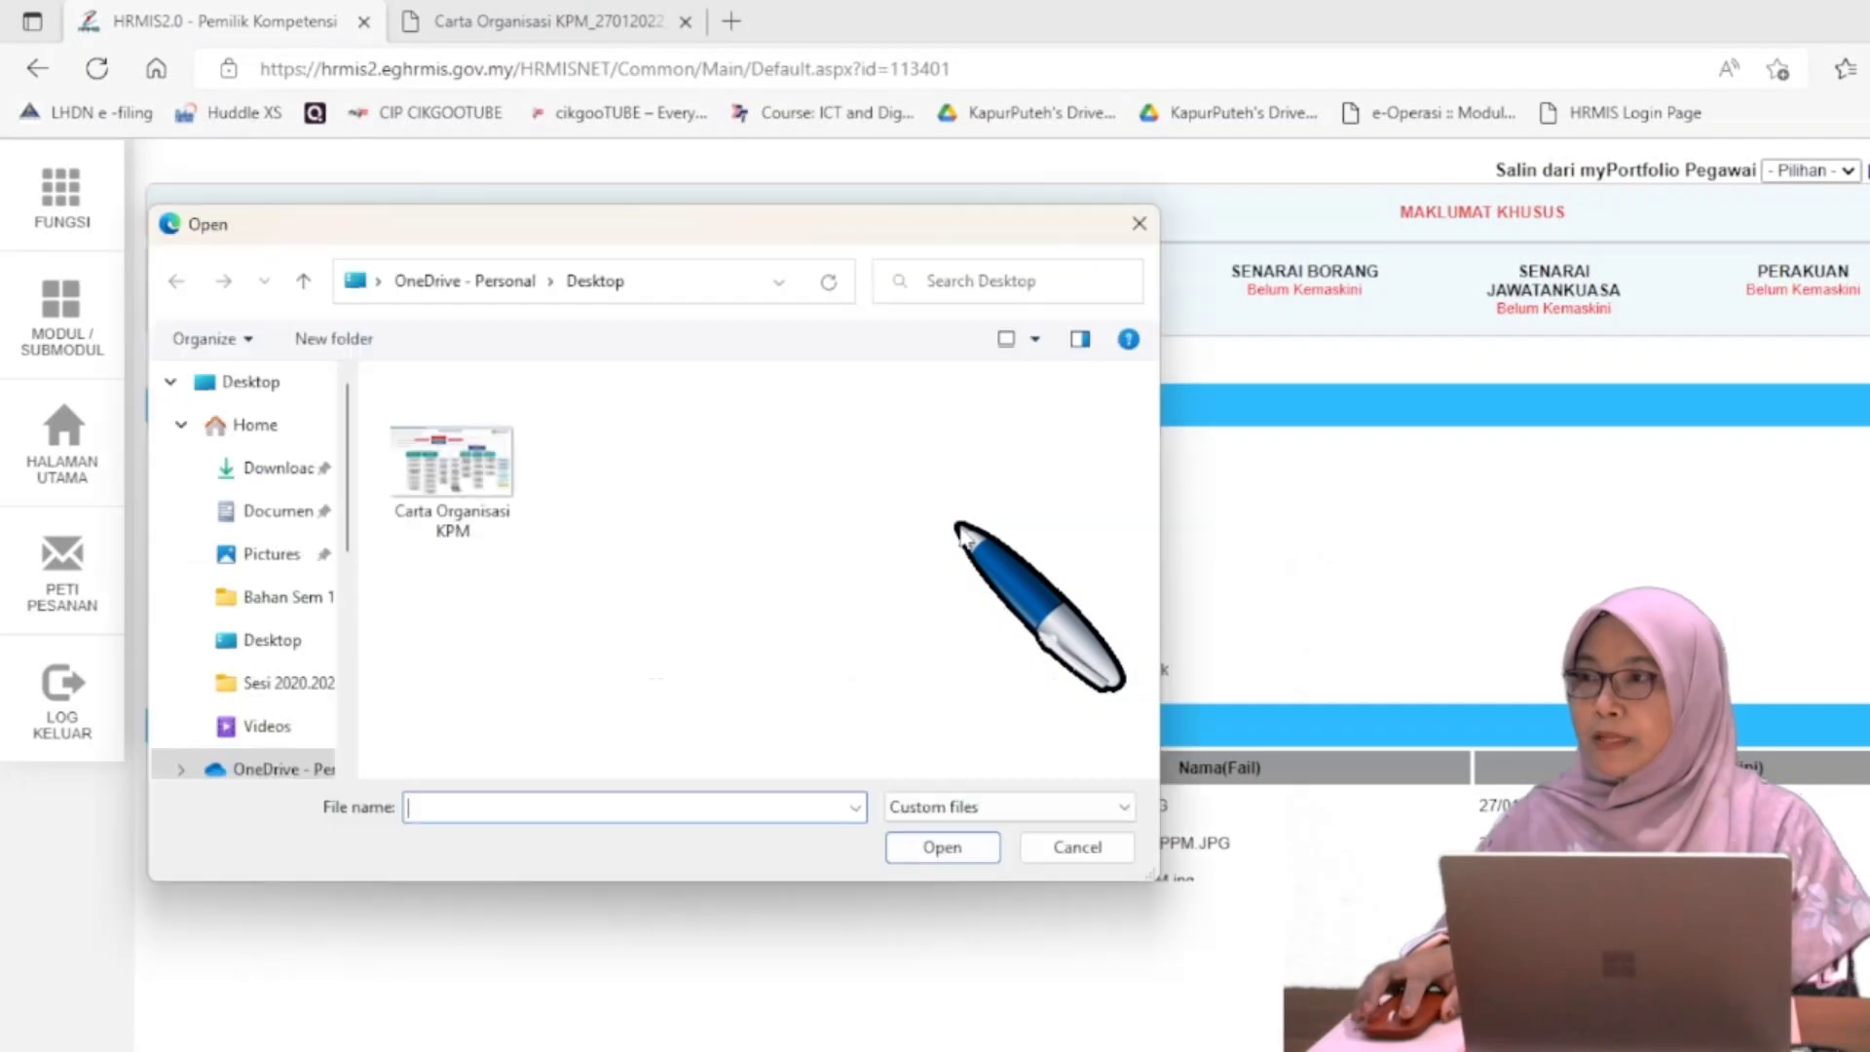
click(469, 490)
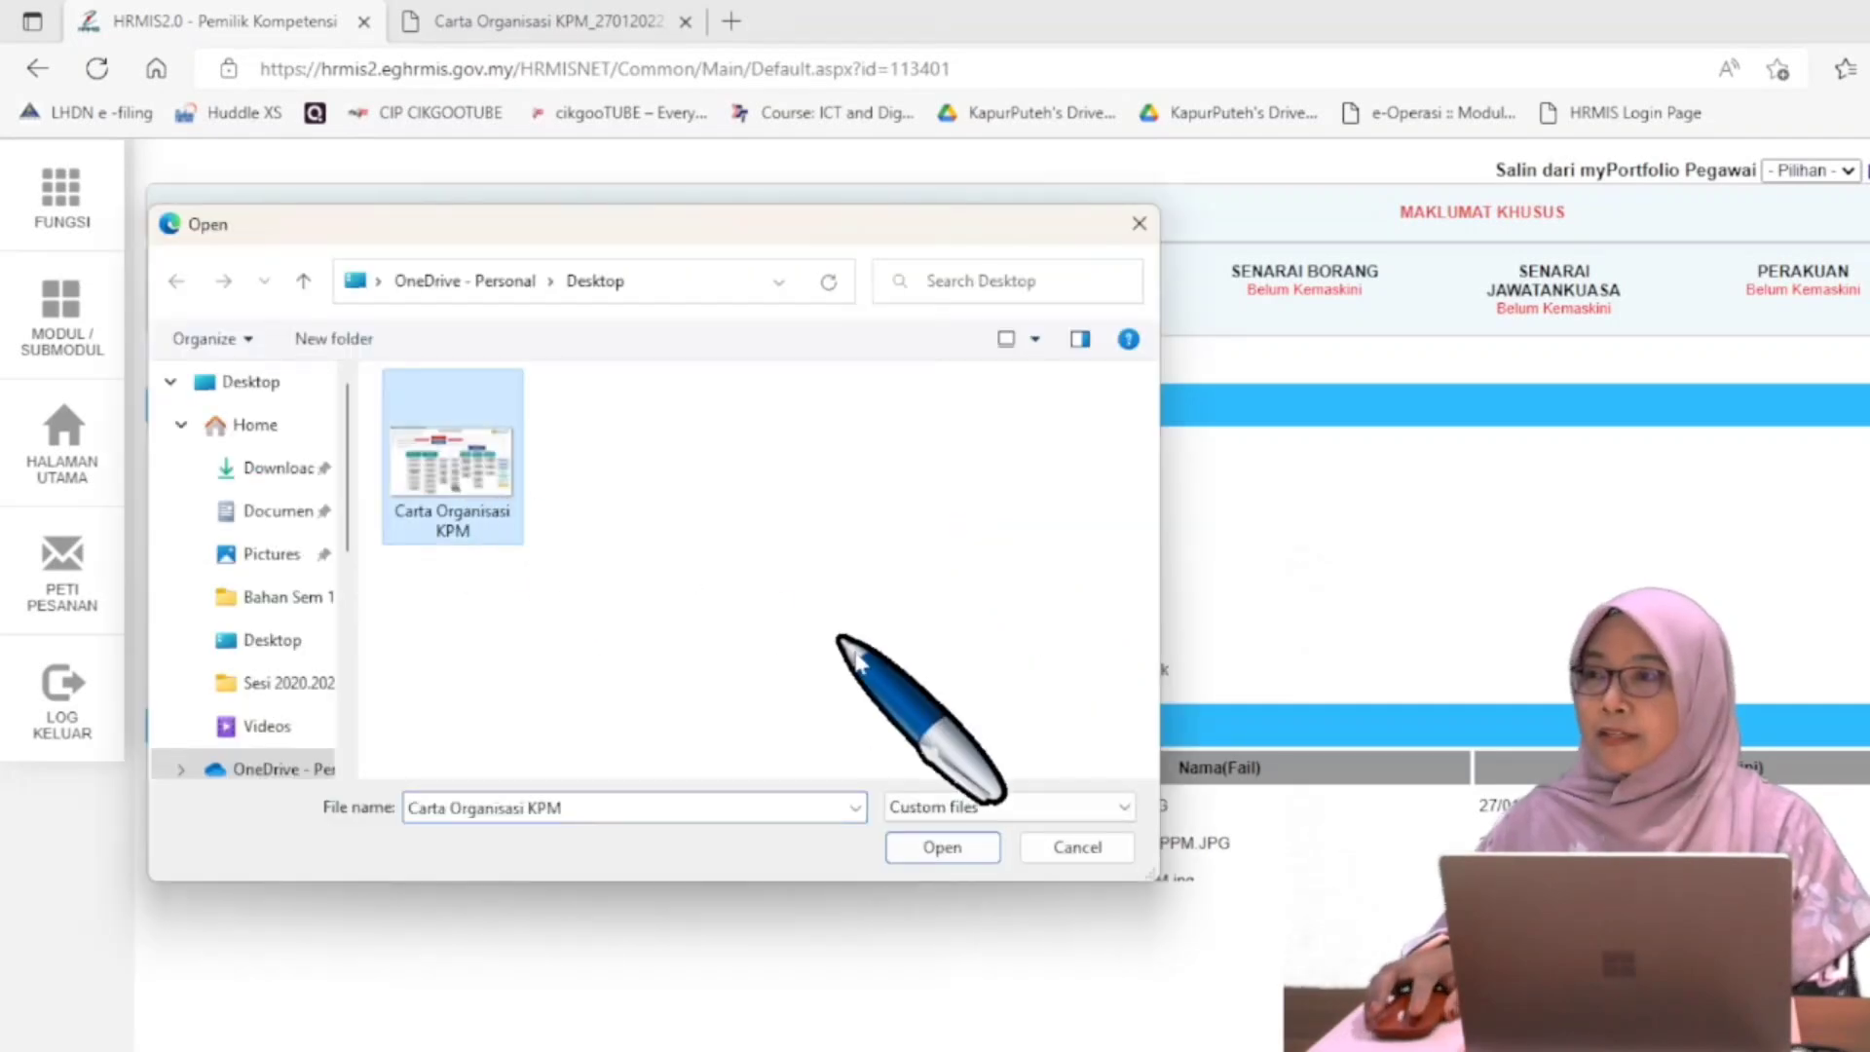
click(913, 835)
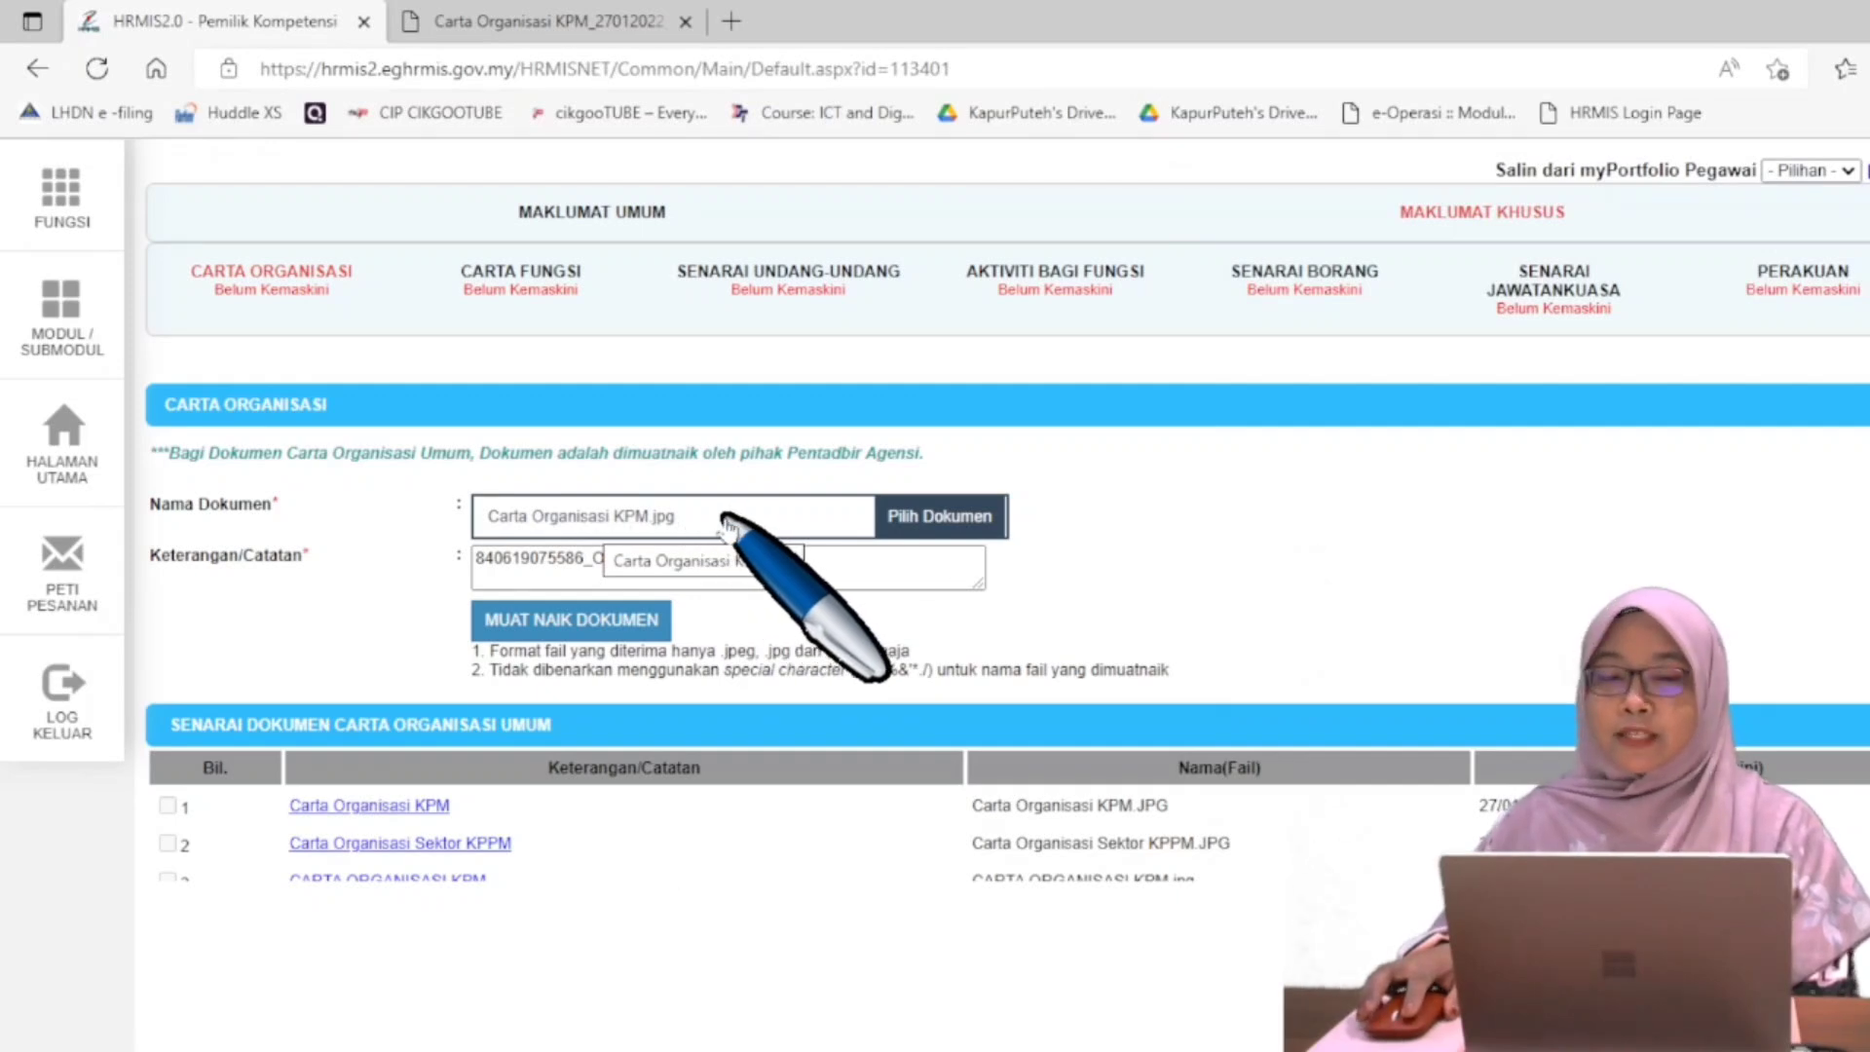
Upload the chosen organisation chart, confirming the save and dismissing the resulting message.
click(601, 628)
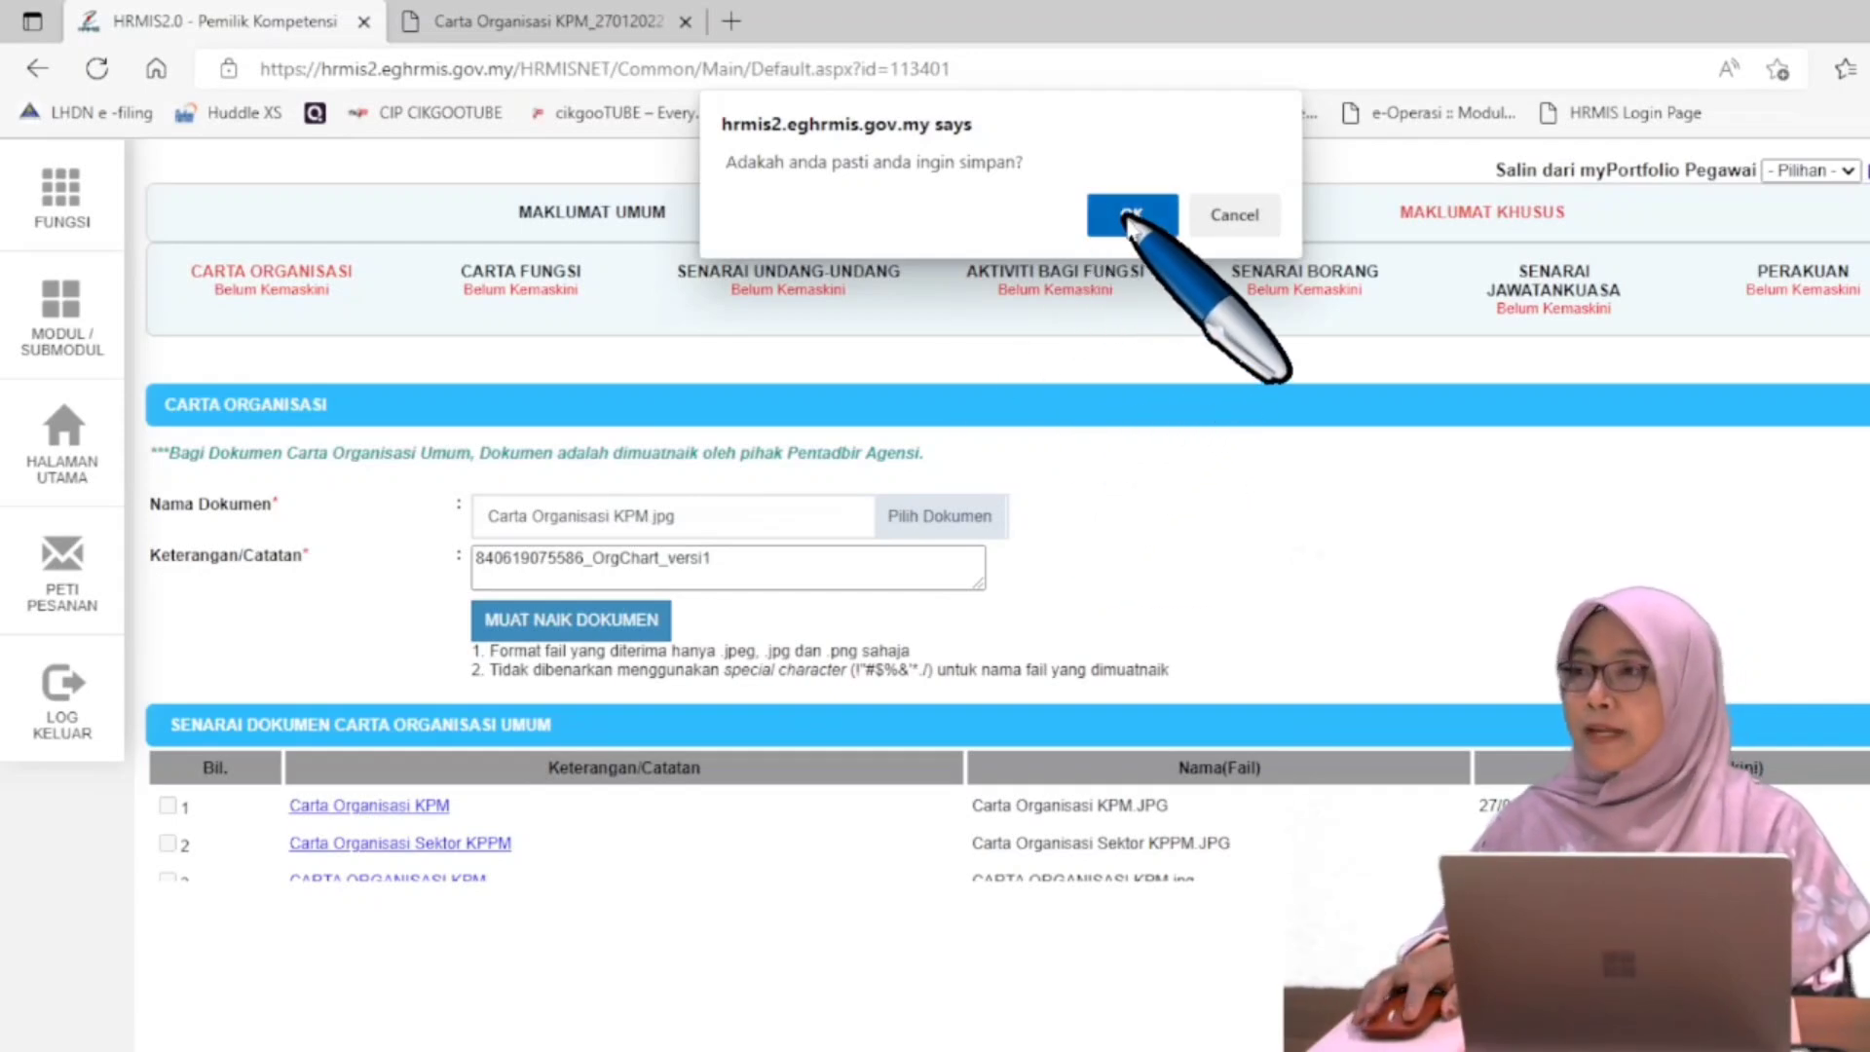
click(1164, 217)
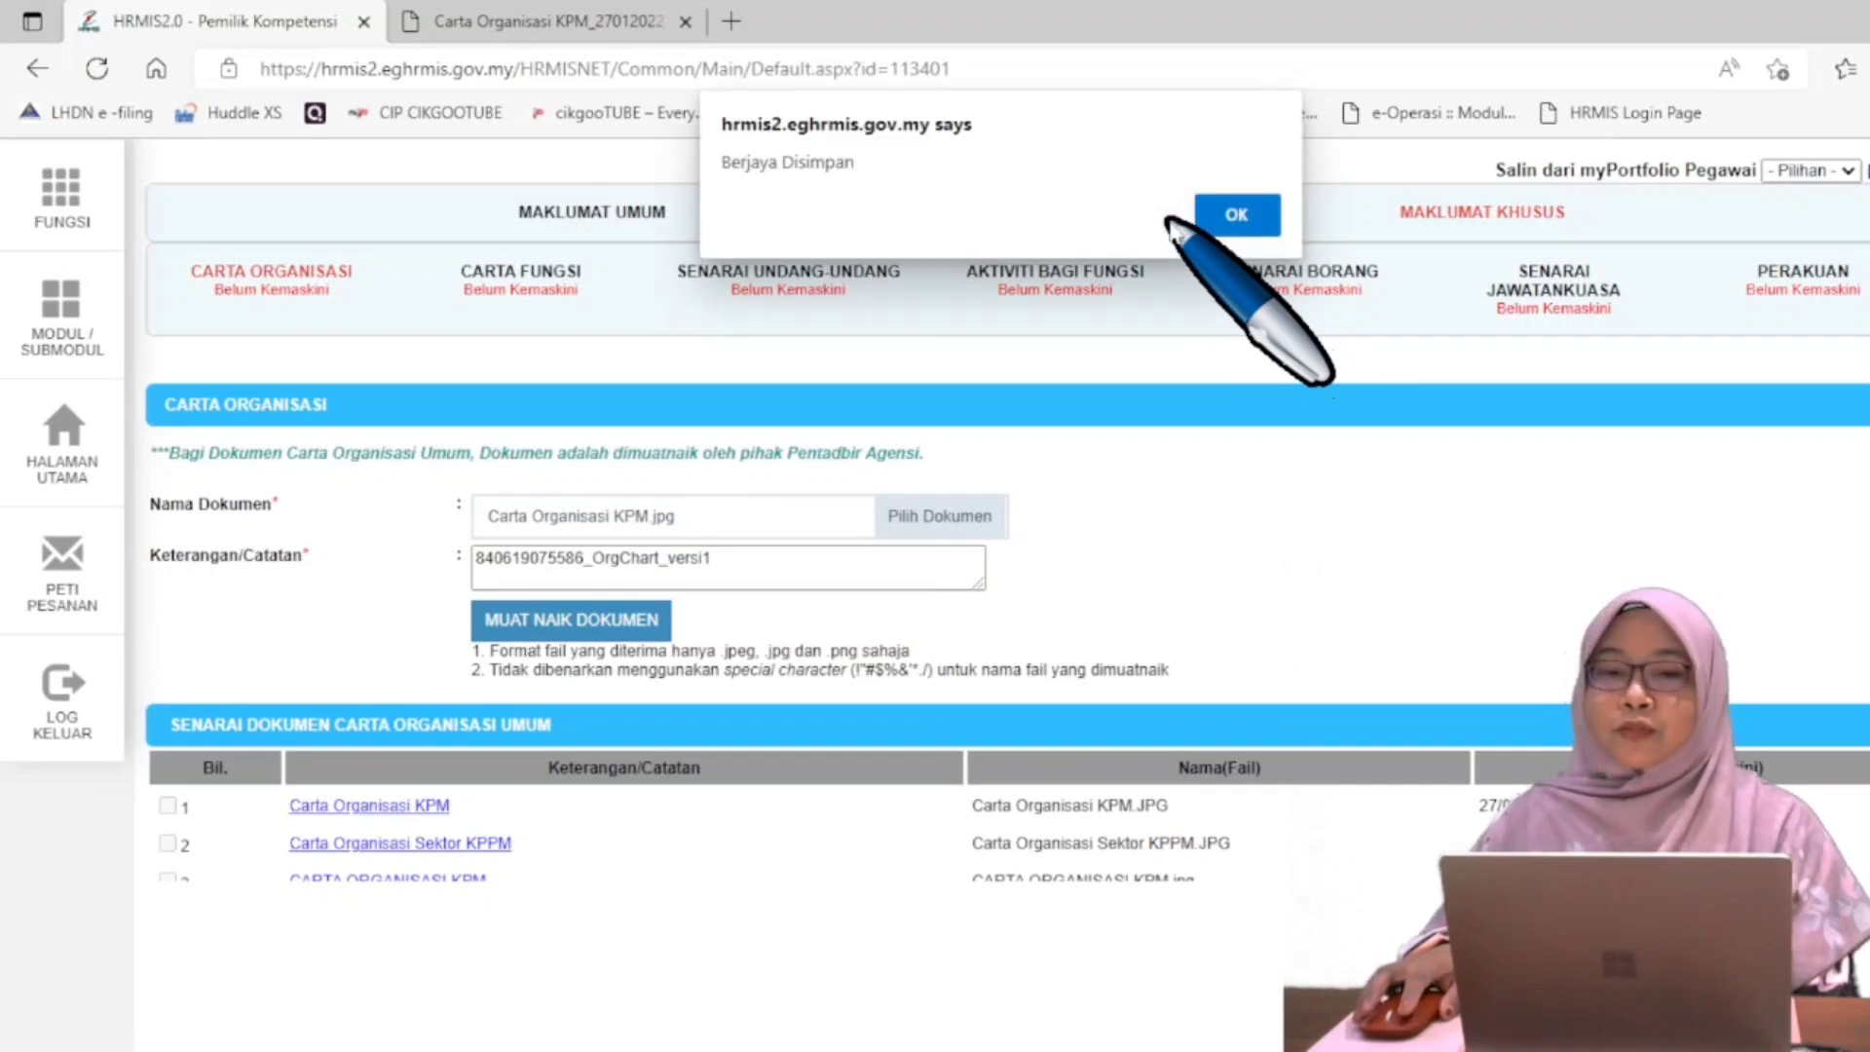
click(1249, 229)
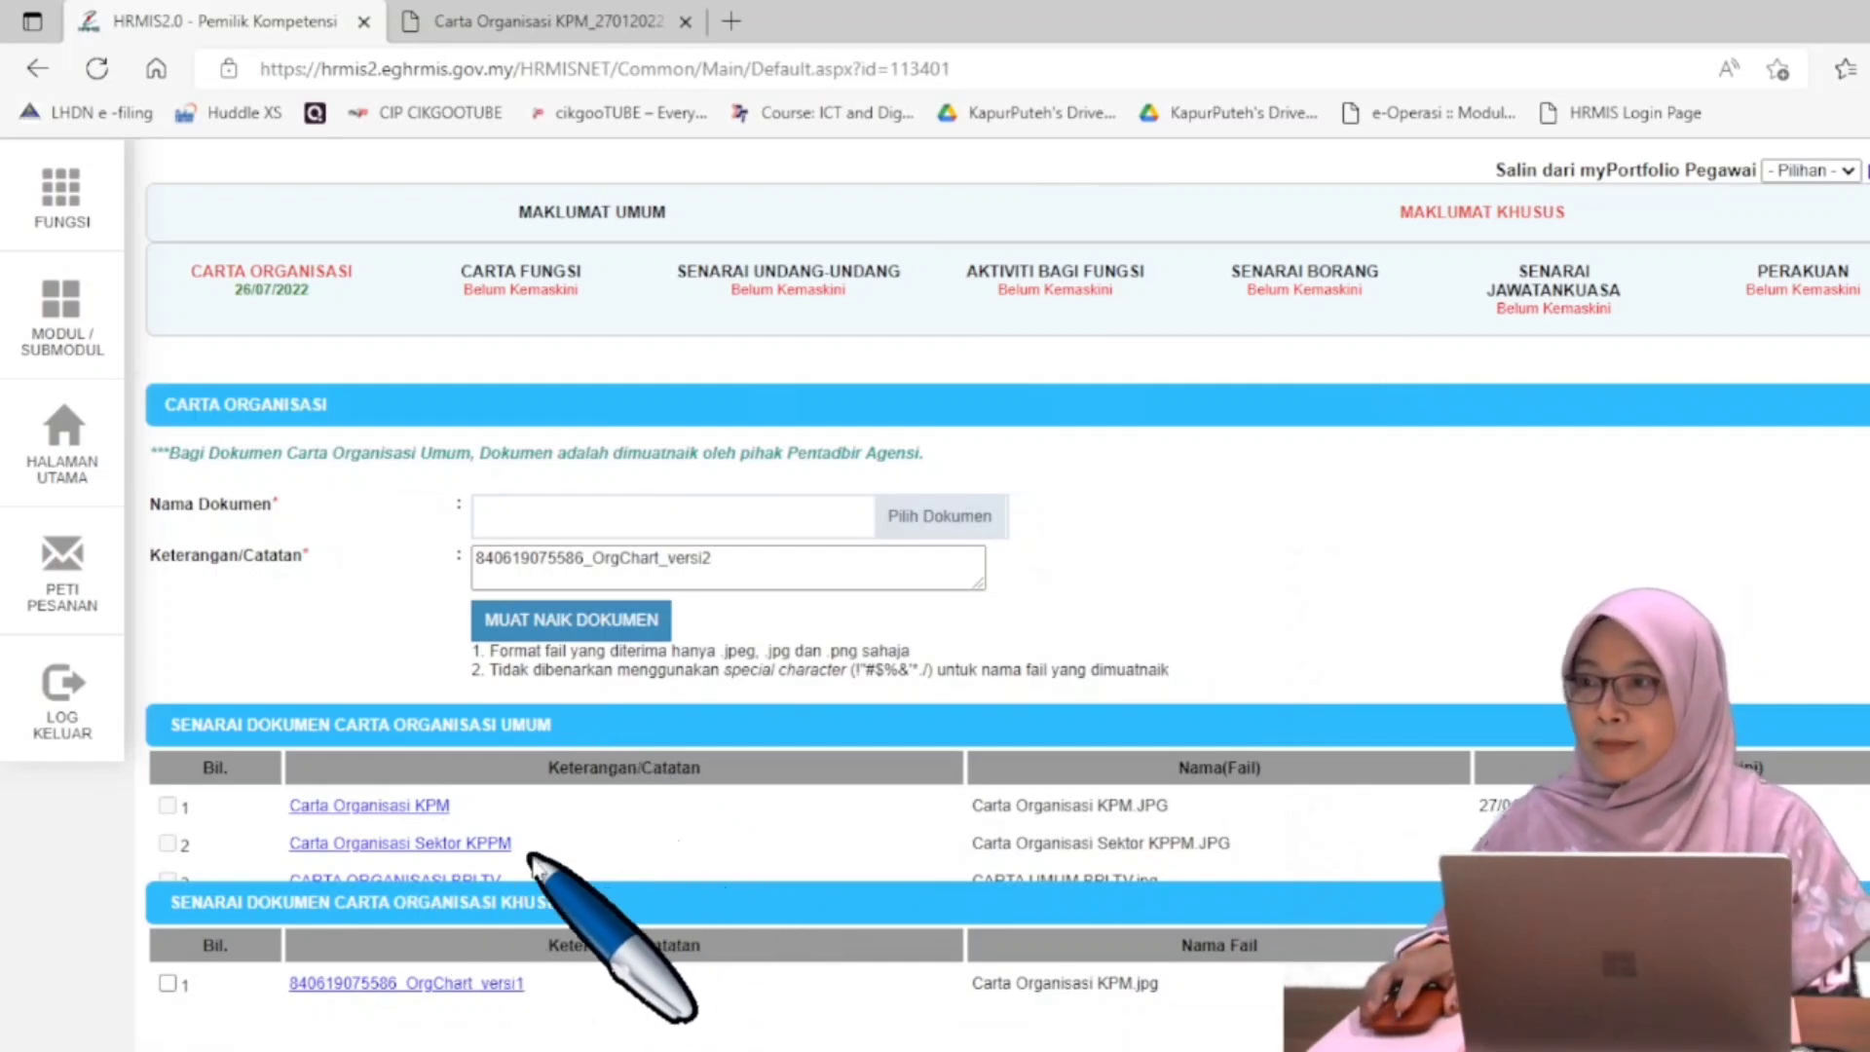
scroll(533, 862, down, 1)
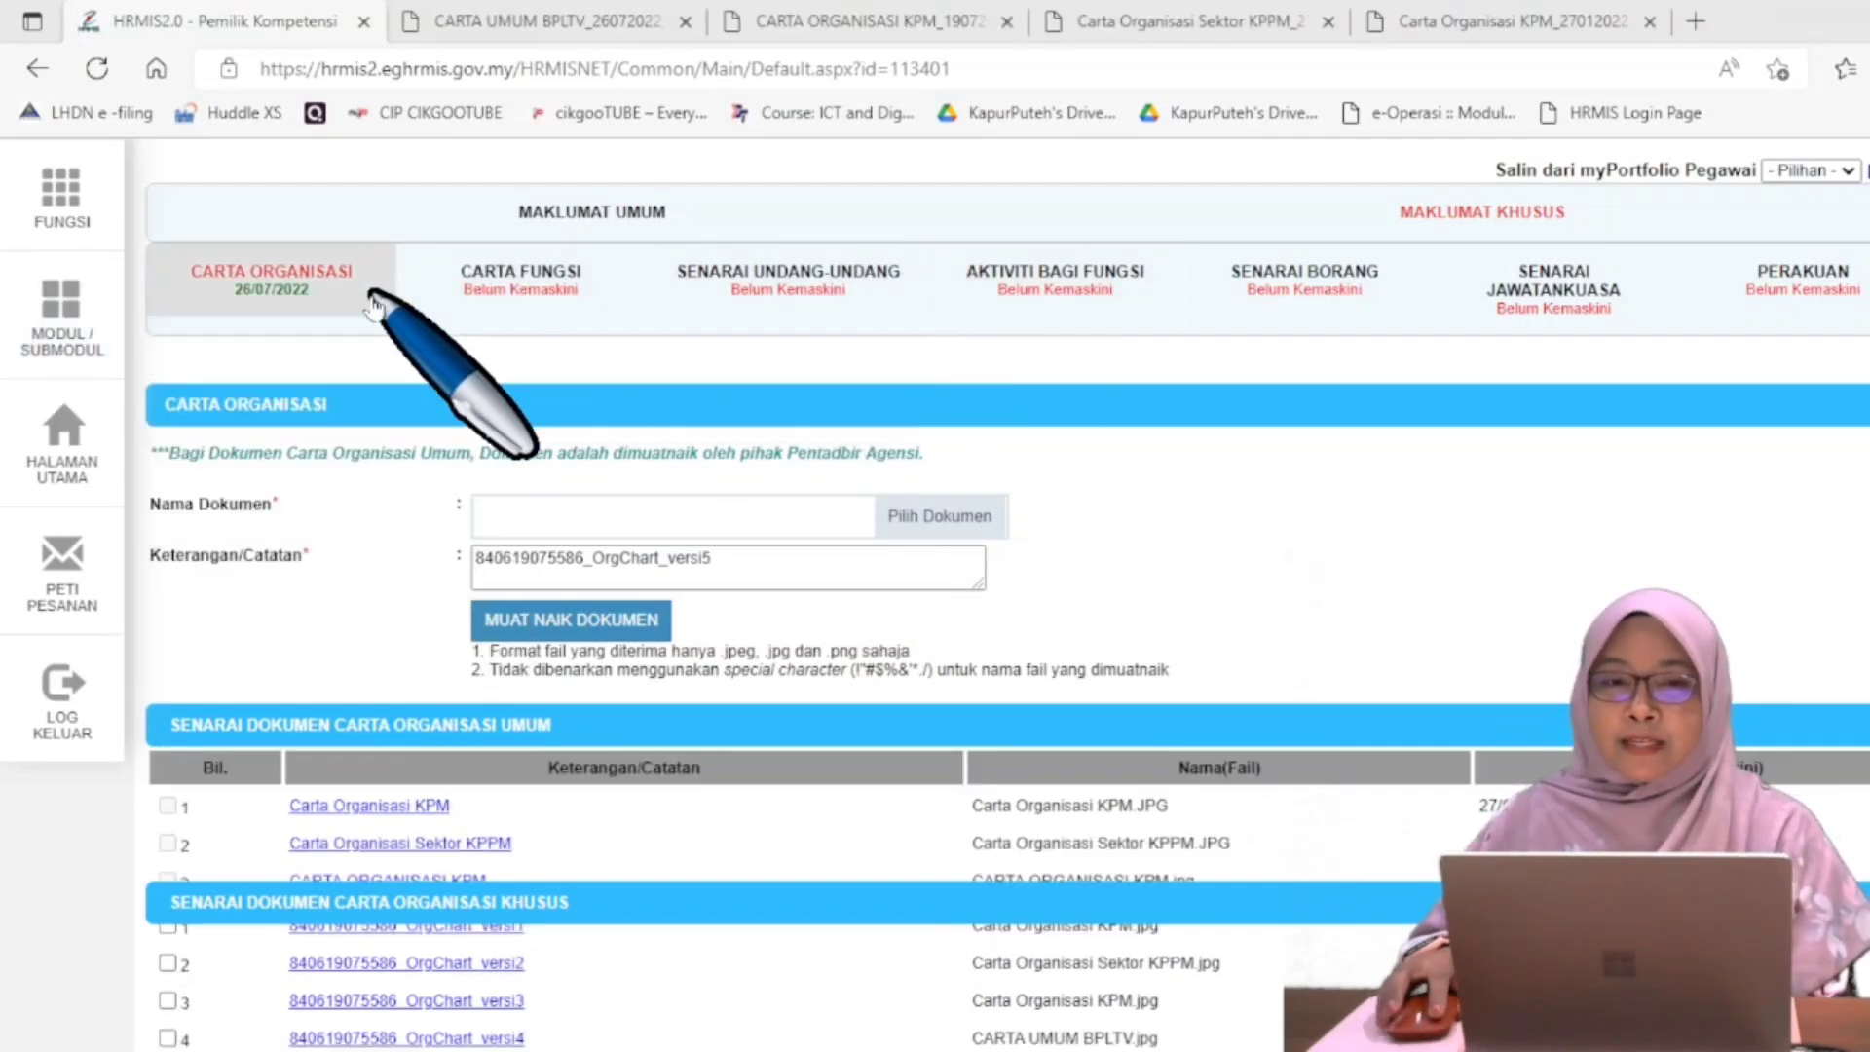
Add a Carta Fungsi record and mark functions 1 to 5 under Kolej Vokasional dan Sekolah Menengah Teknik as applicable.
click(492, 297)
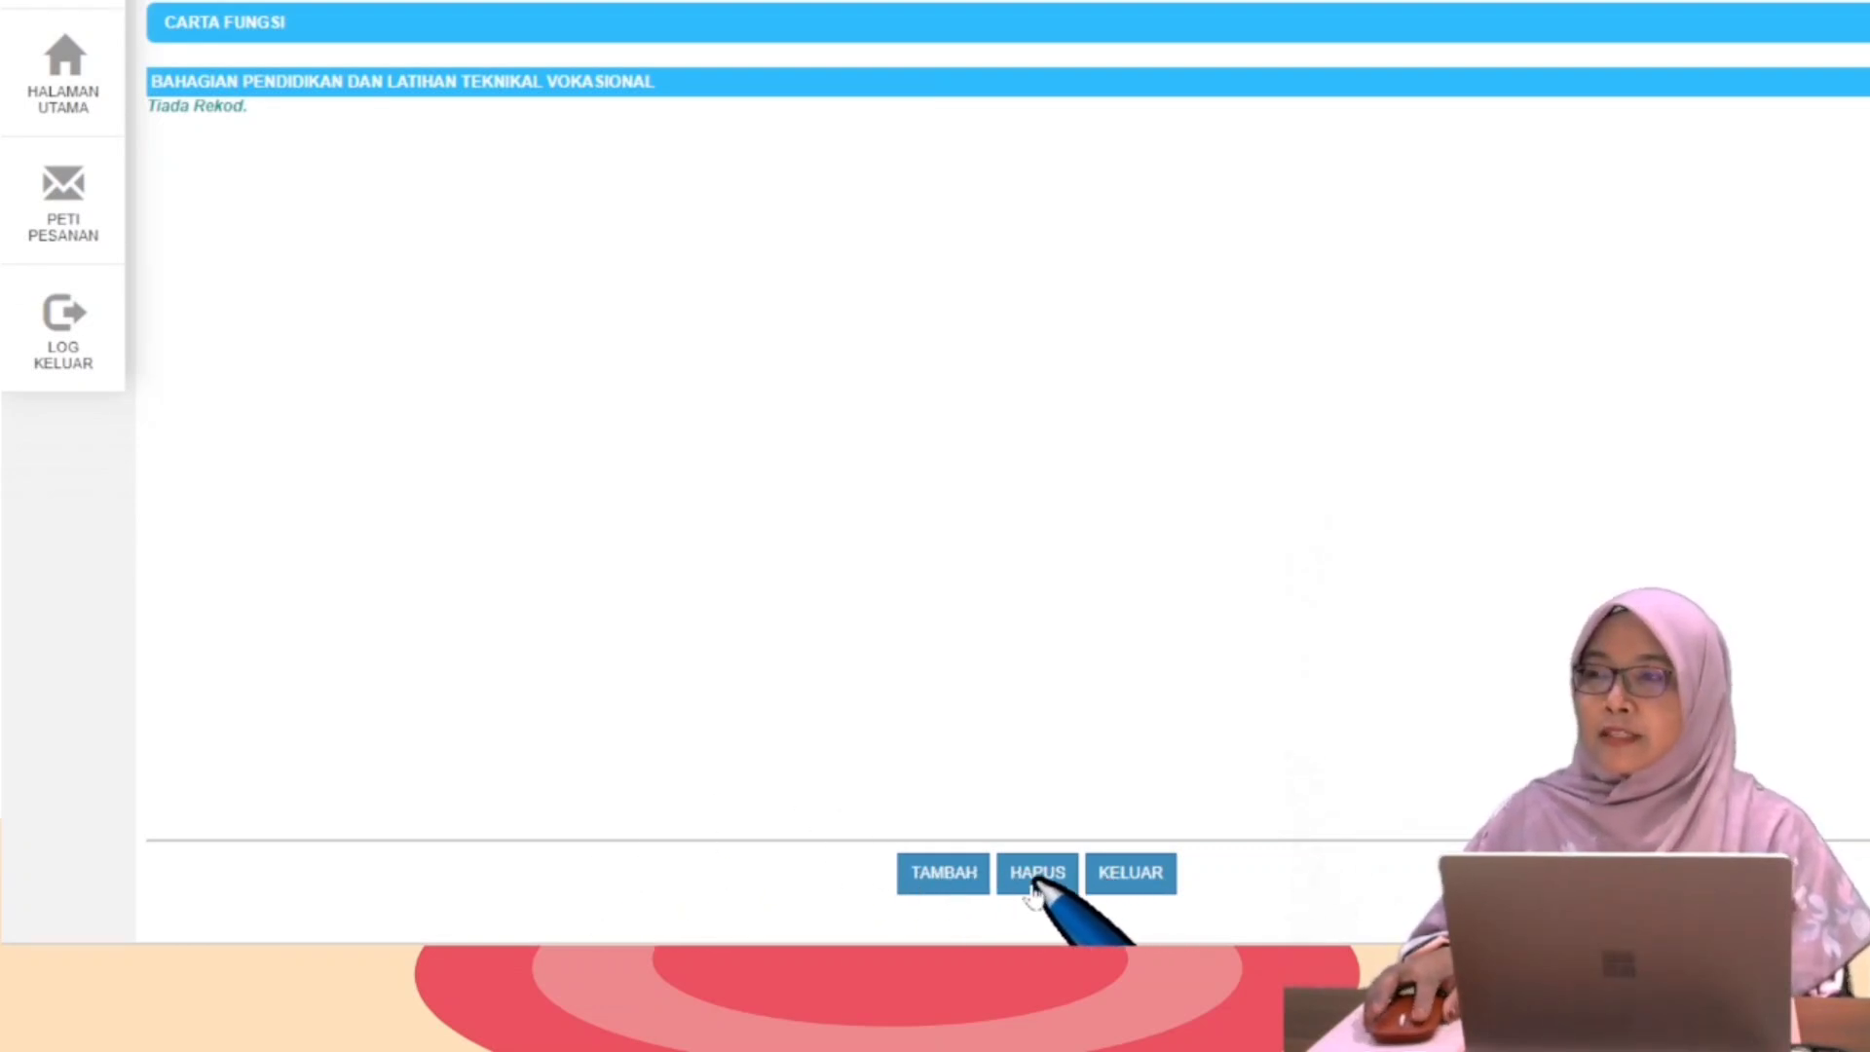
click(950, 887)
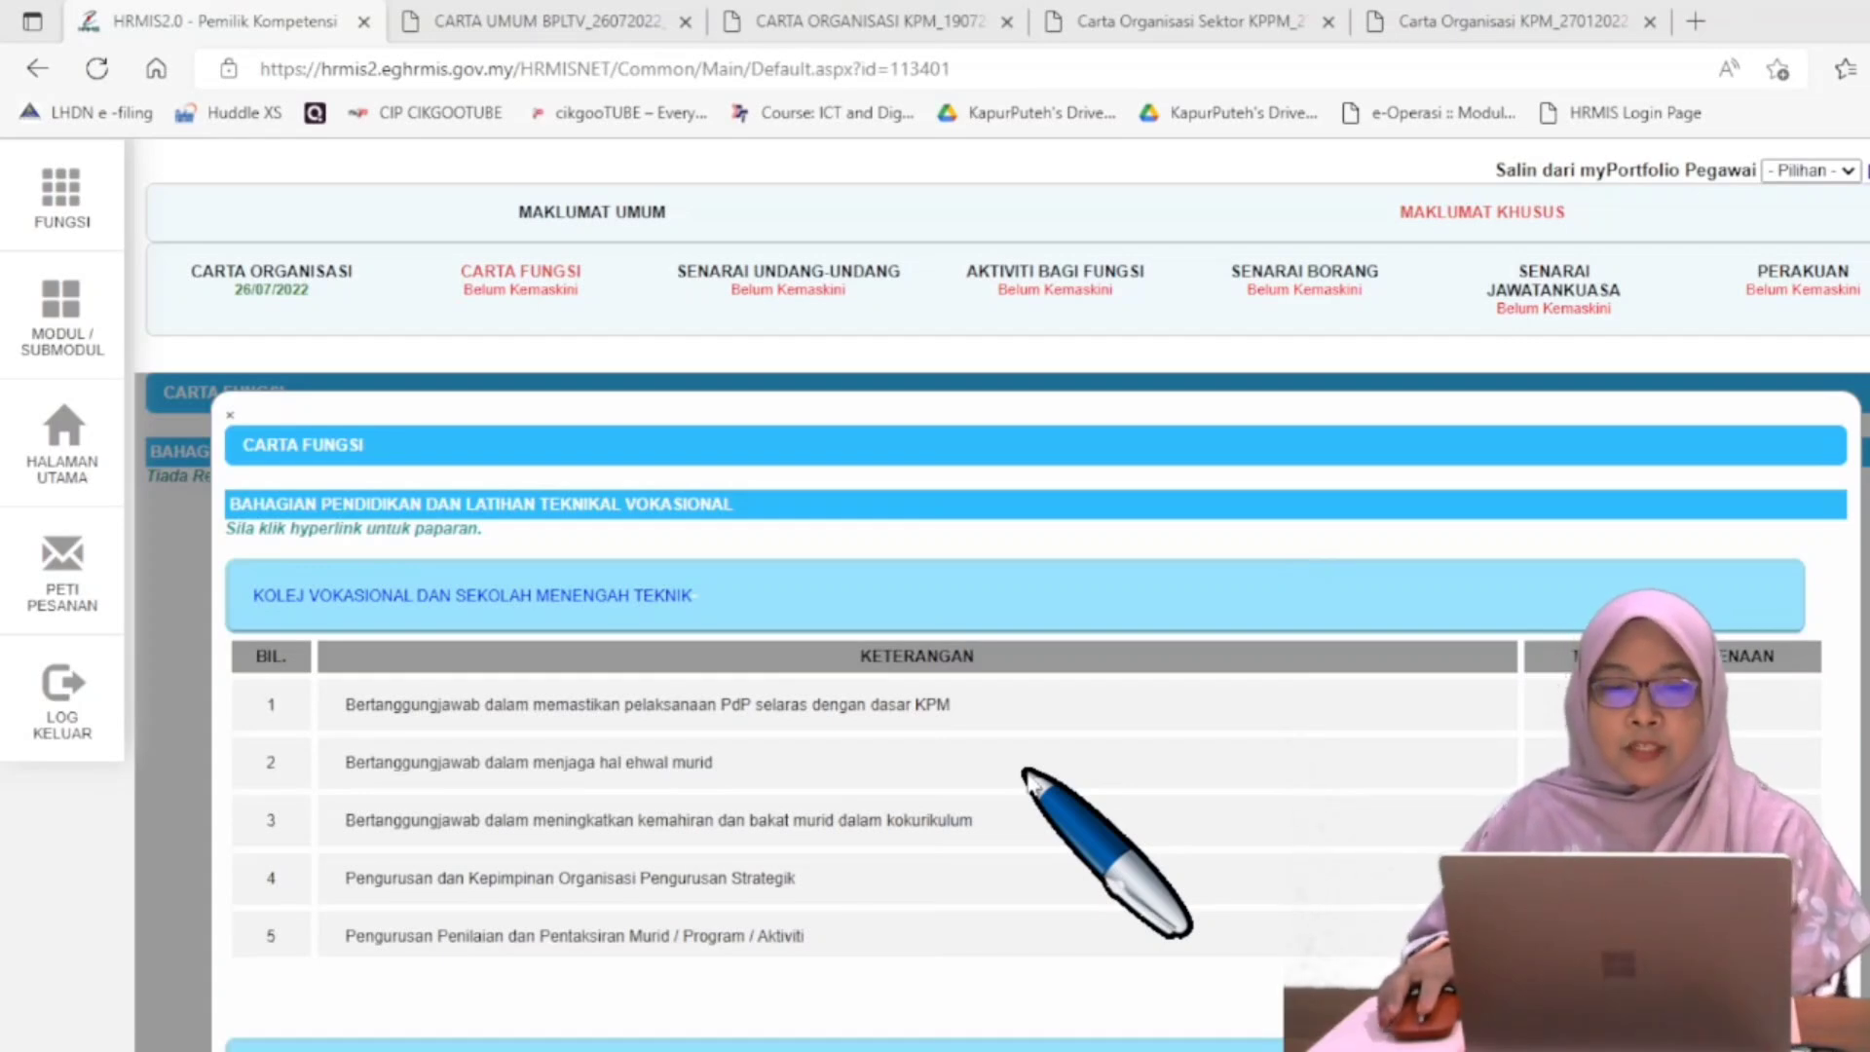
scroll(1027, 776, down, 5)
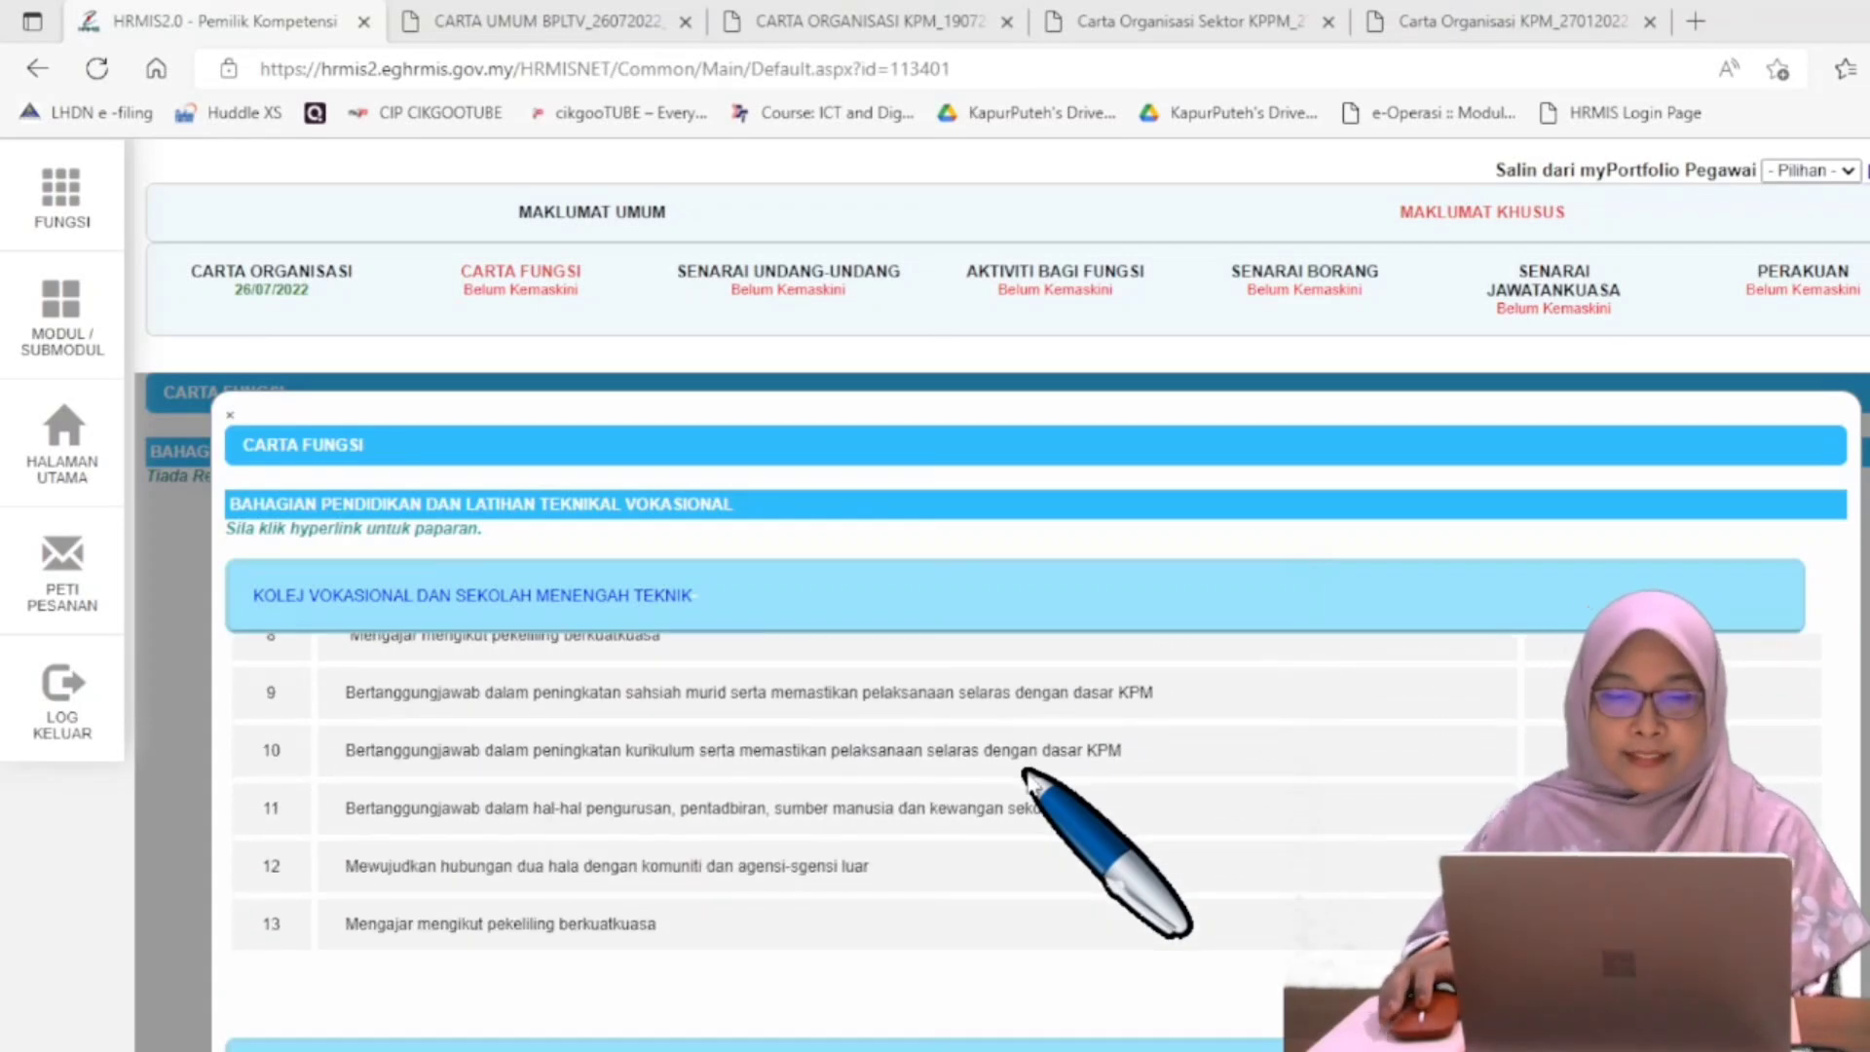
scroll(1027, 776, up, 5)
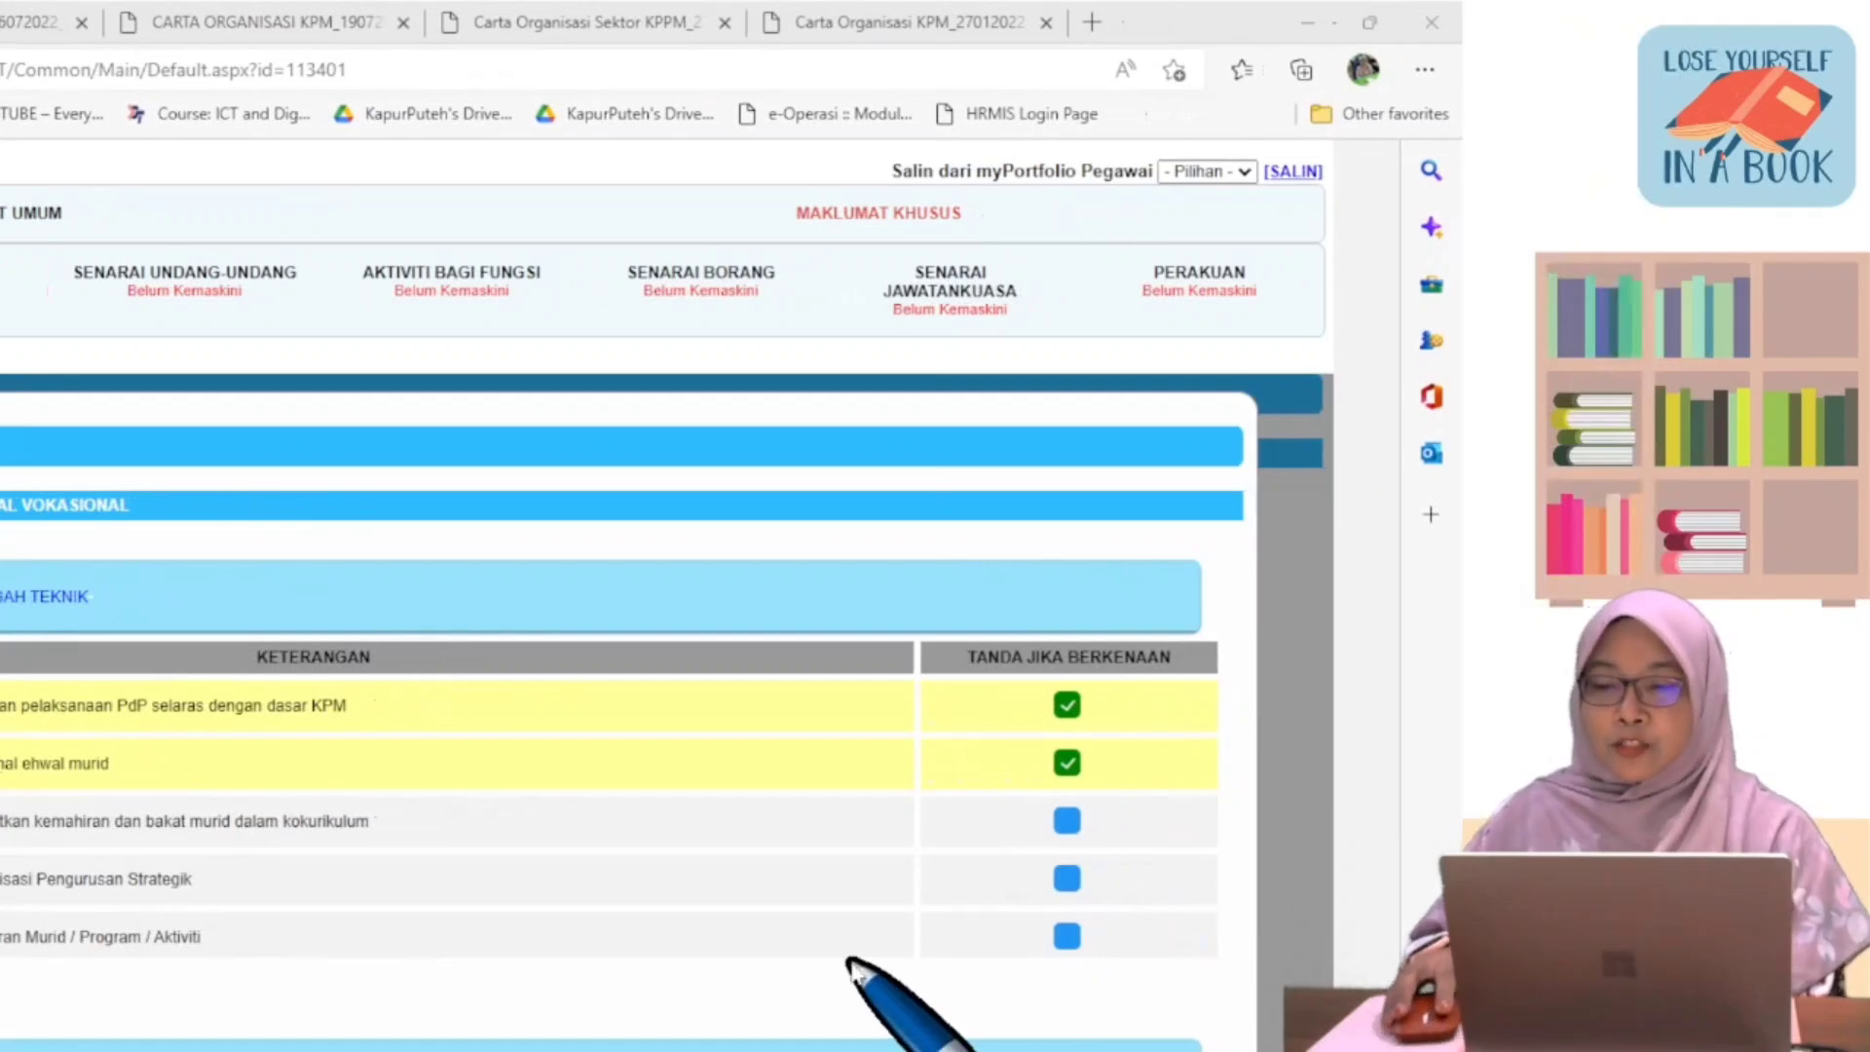
click(1066, 821)
click(1066, 878)
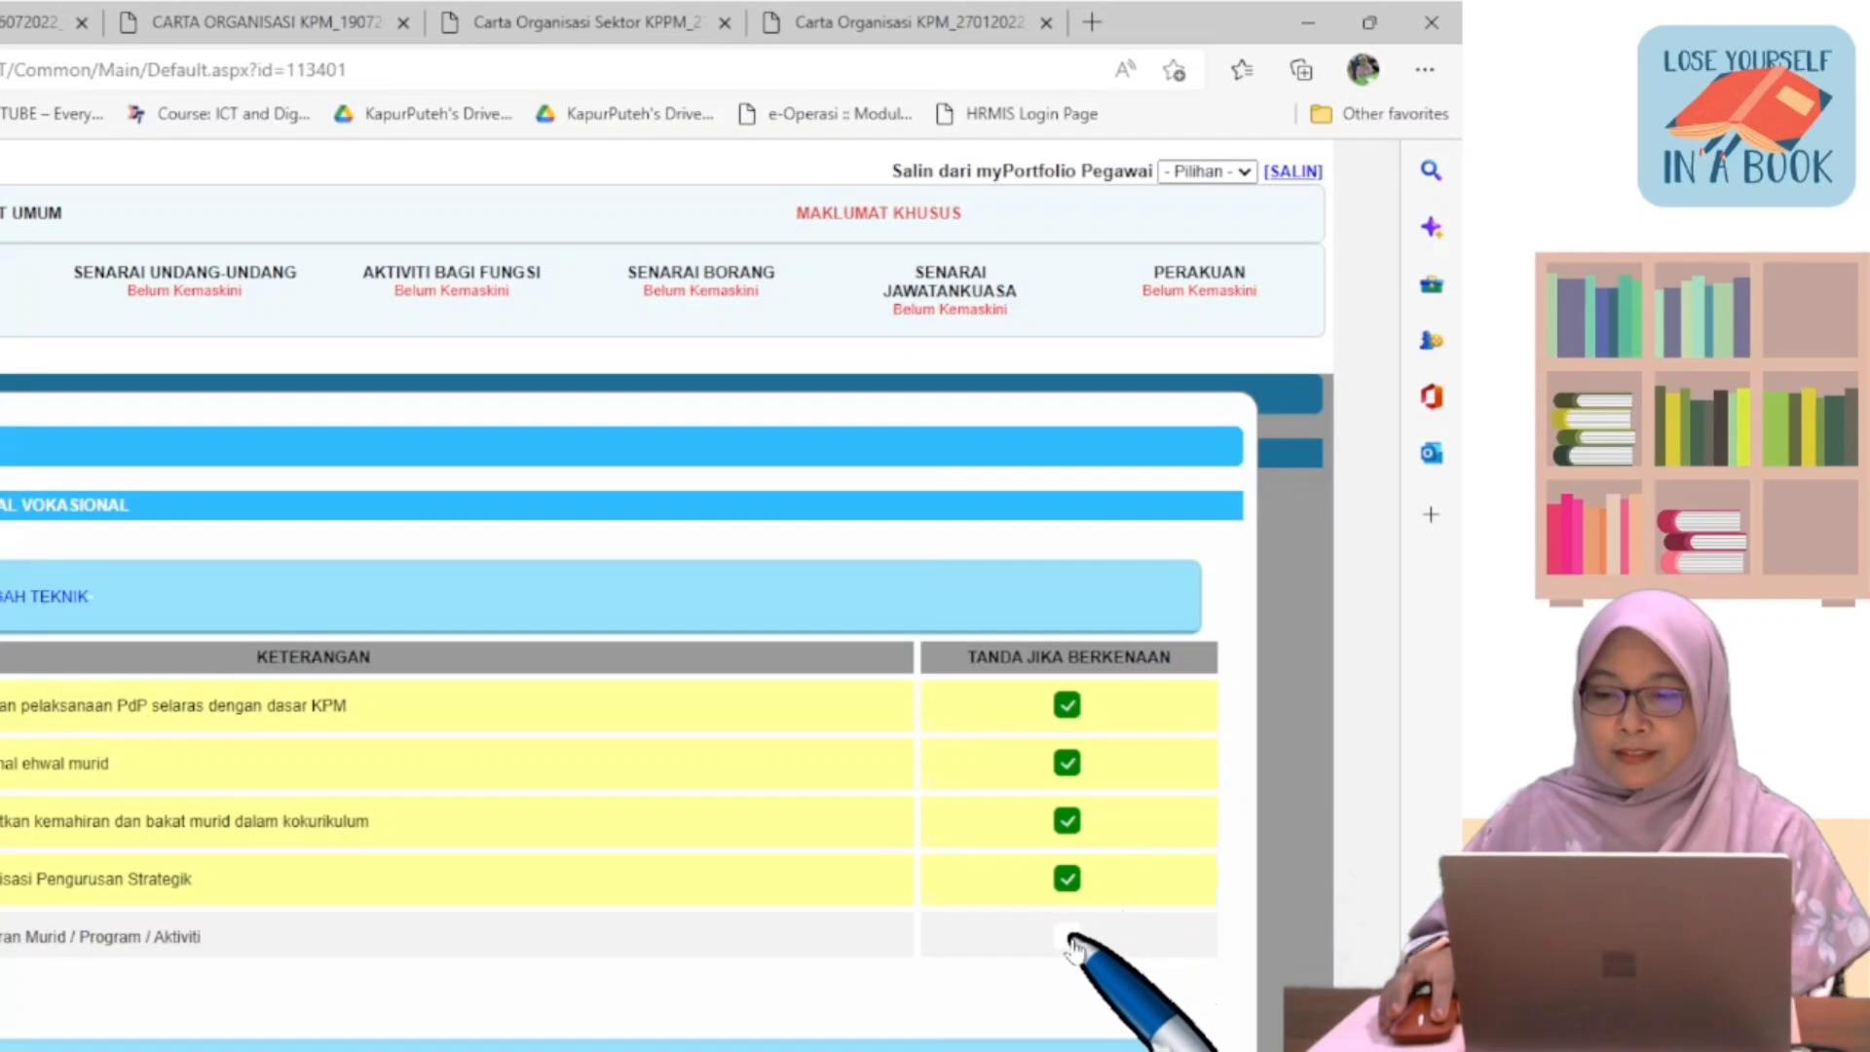
click(1067, 937)
Mark the remaining functions 6 to 13 under Kolej Vokasional dan Sekolah Menengah Teknik as applicable.
scroll(1081, 925, down, 3)
scroll(1101, 902, down, 1)
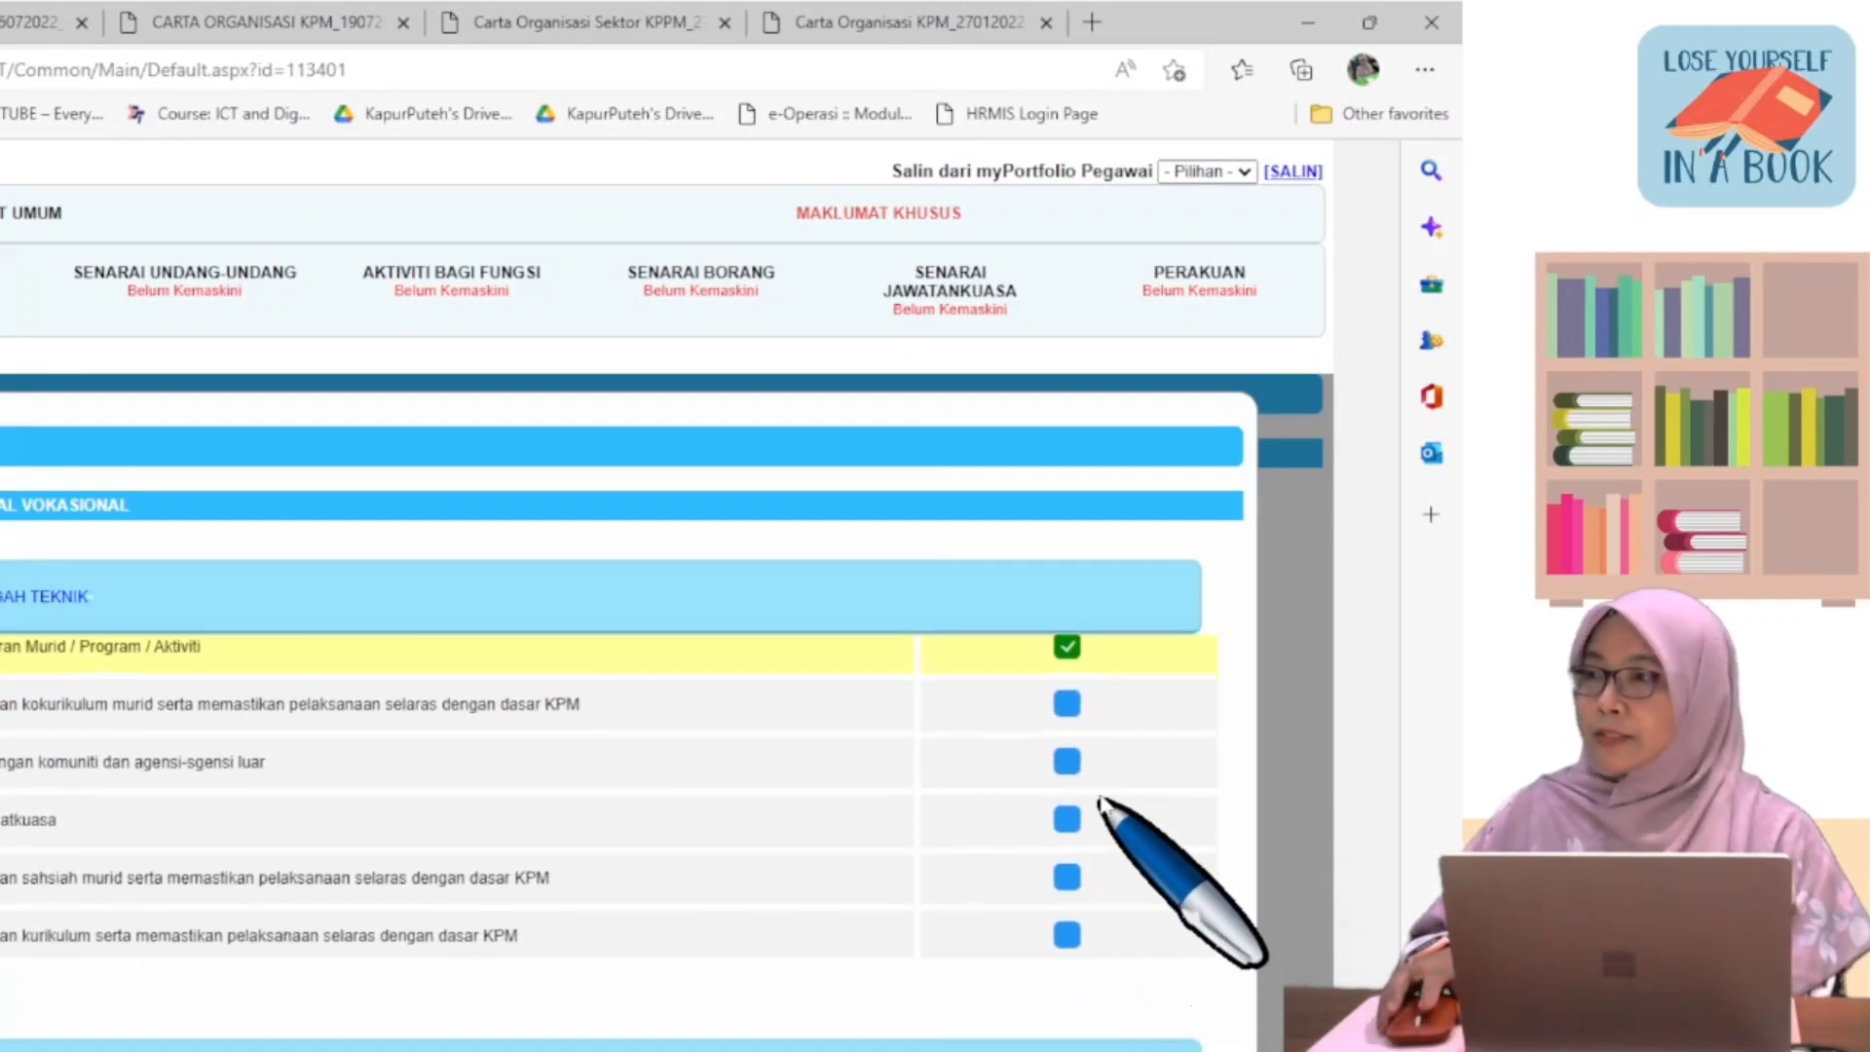
scroll(1090, 783, up, 1)
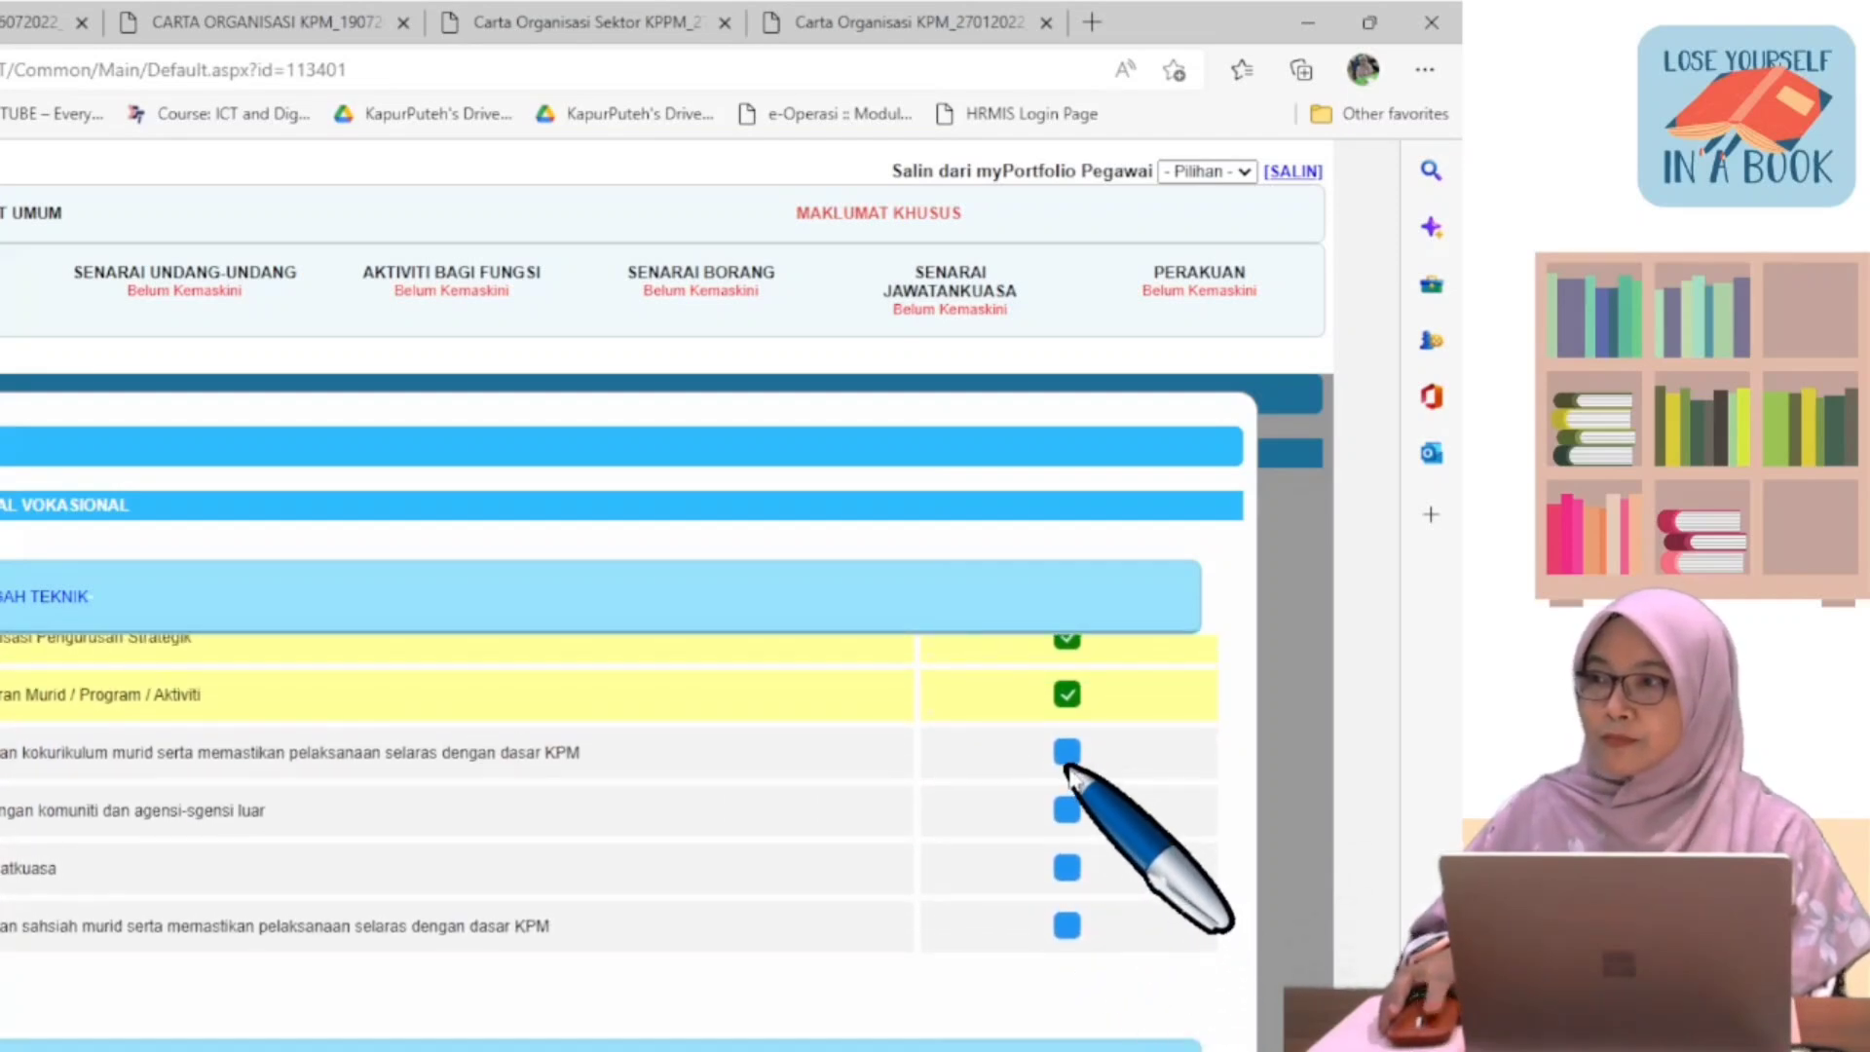
click(1069, 764)
scroll(1071, 769, down, 2)
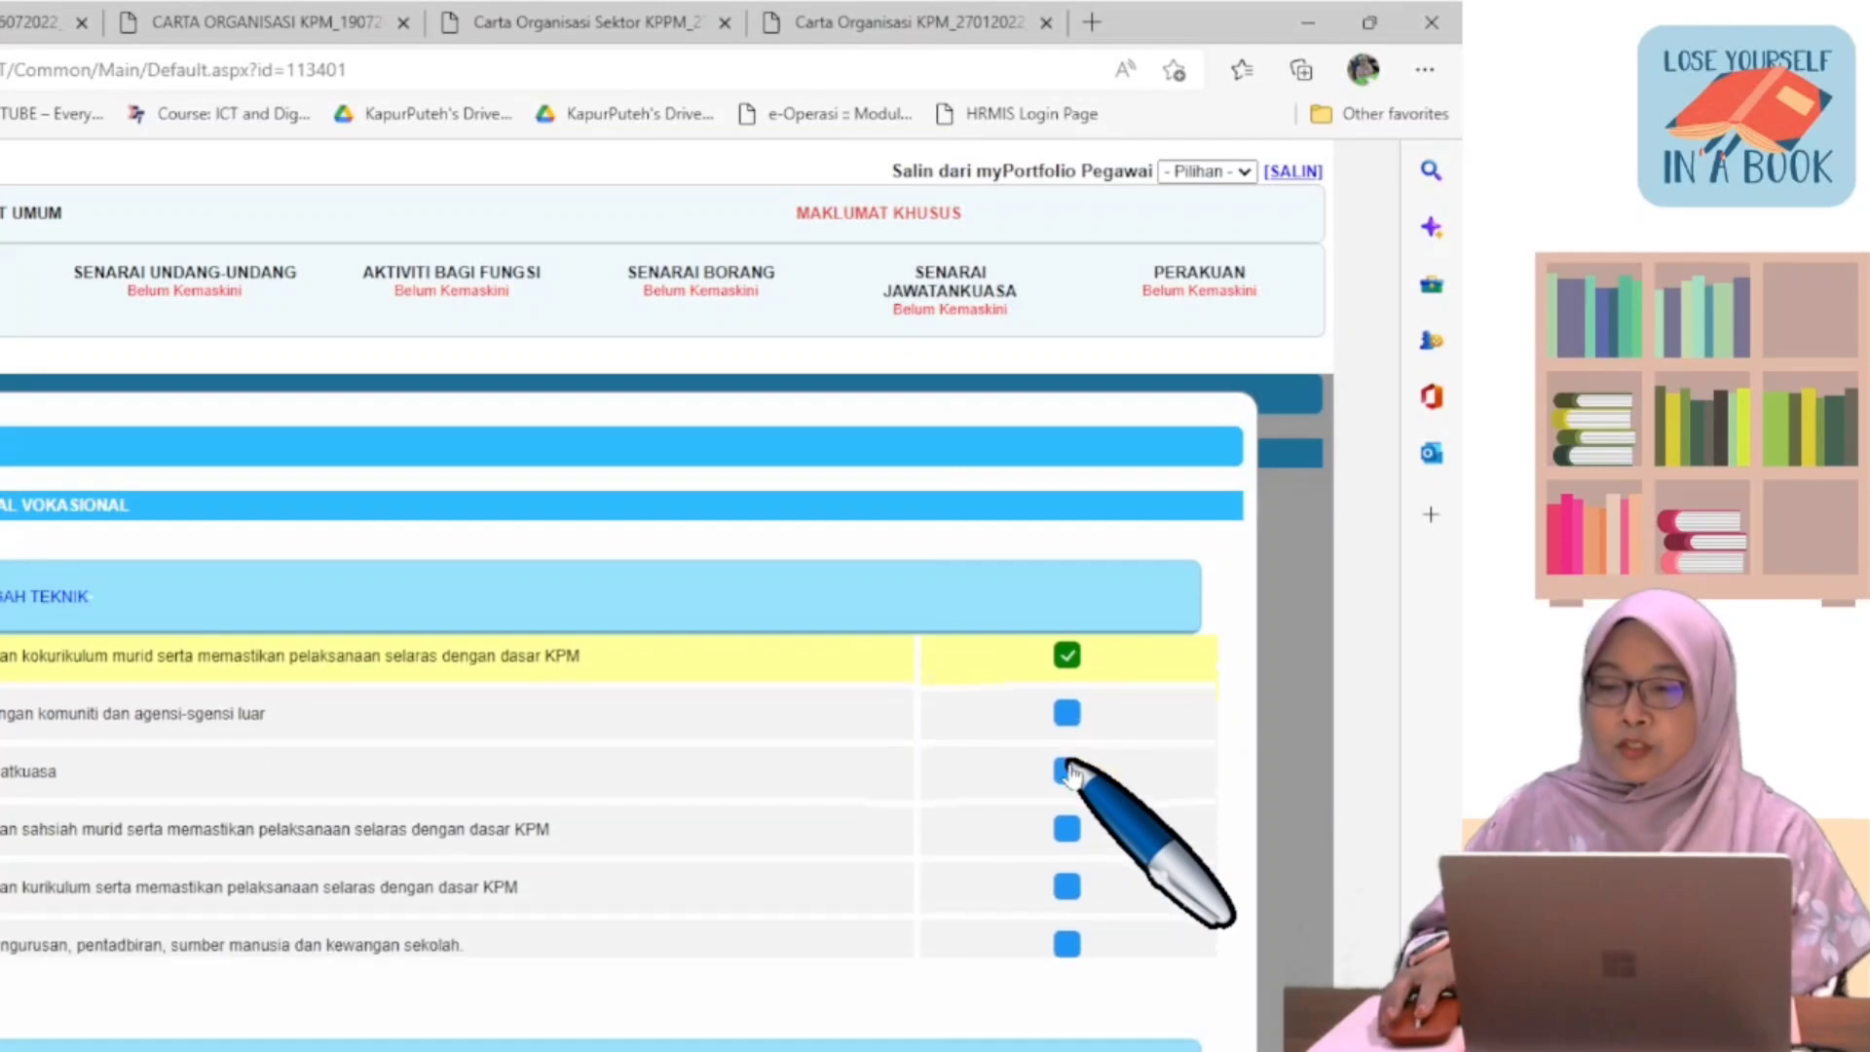
click(1068, 715)
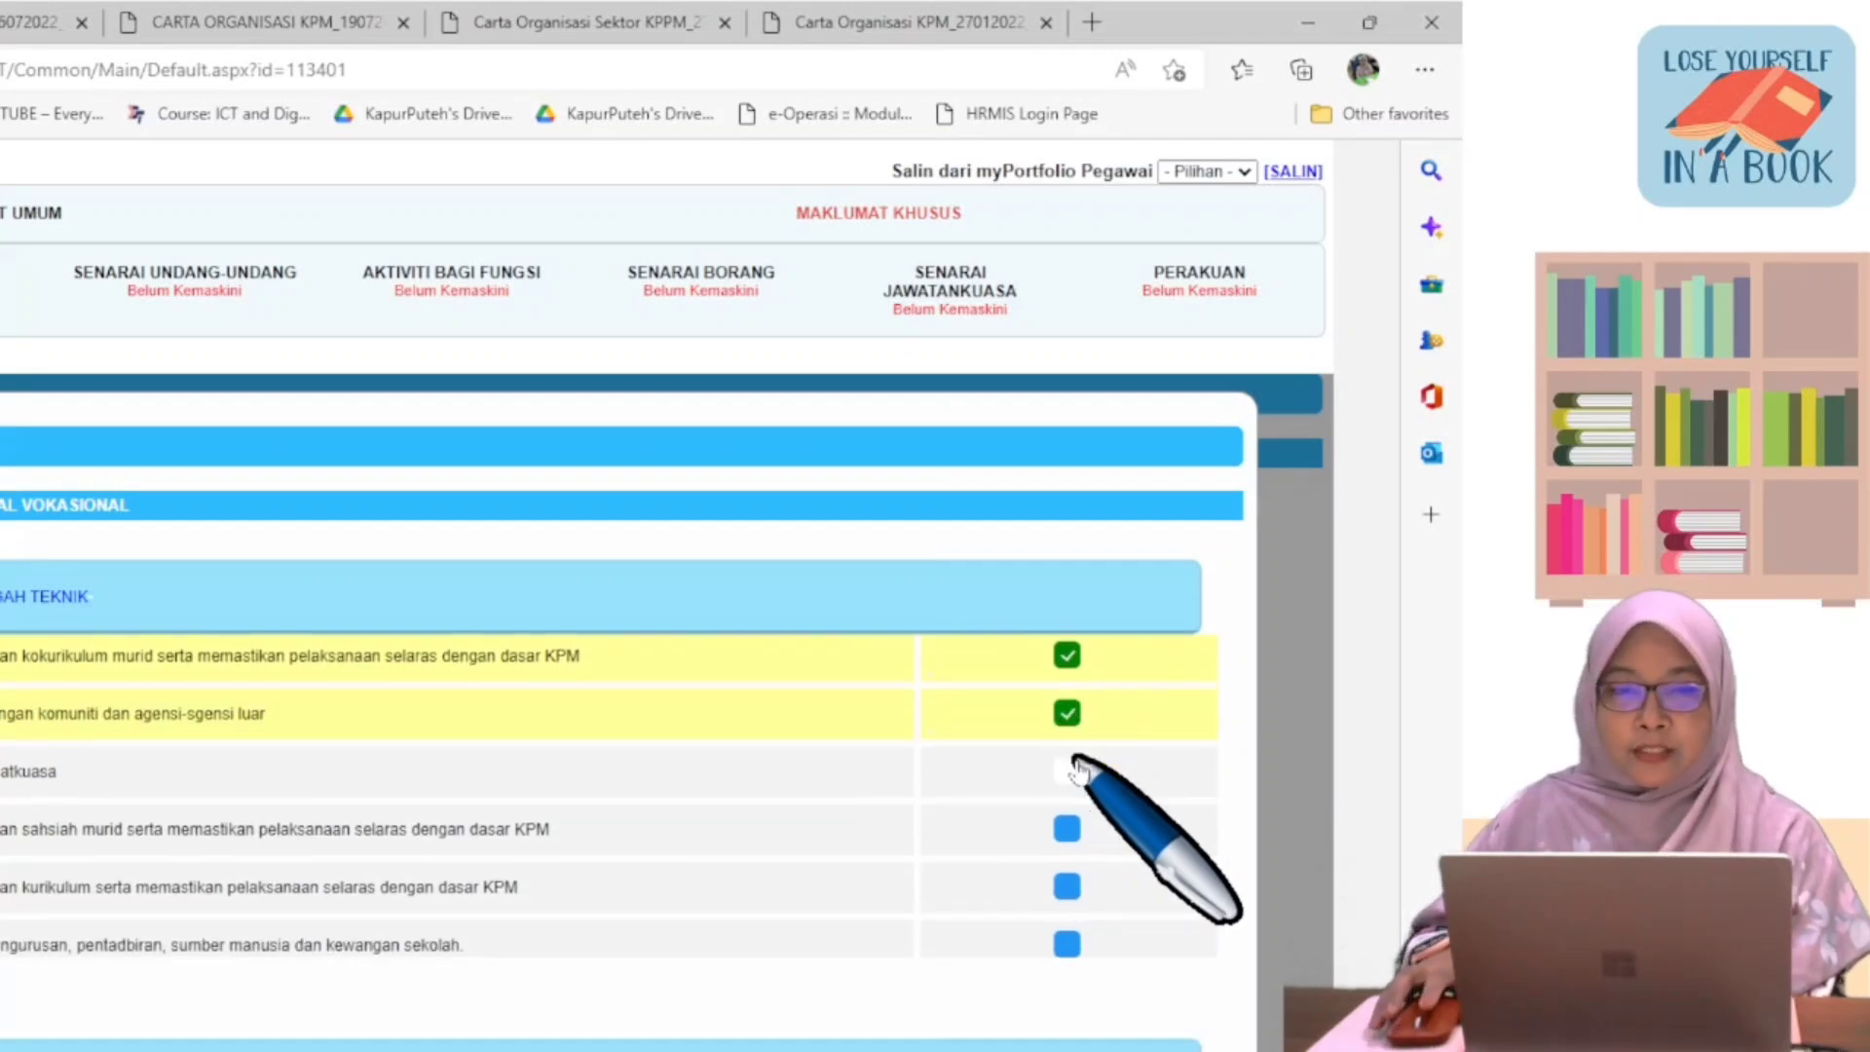
click(1072, 773)
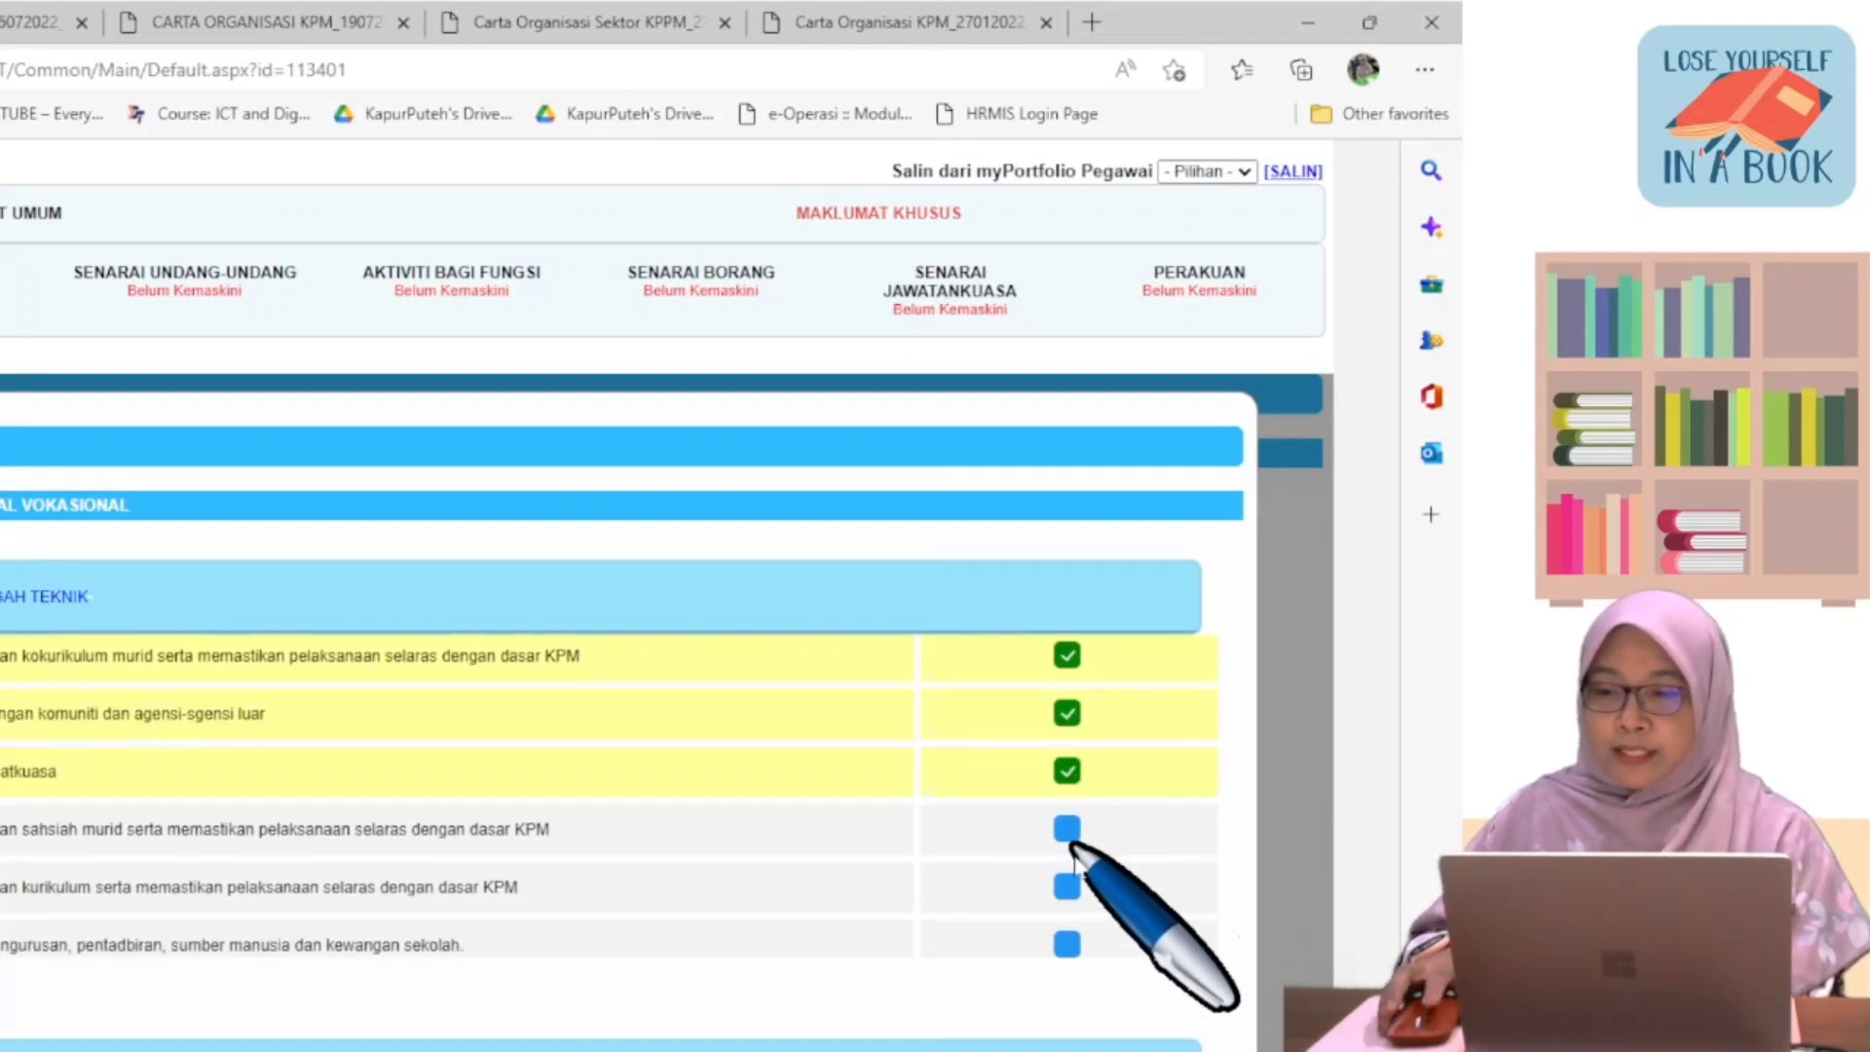
click(1068, 829)
scroll(1113, 881, down, 3)
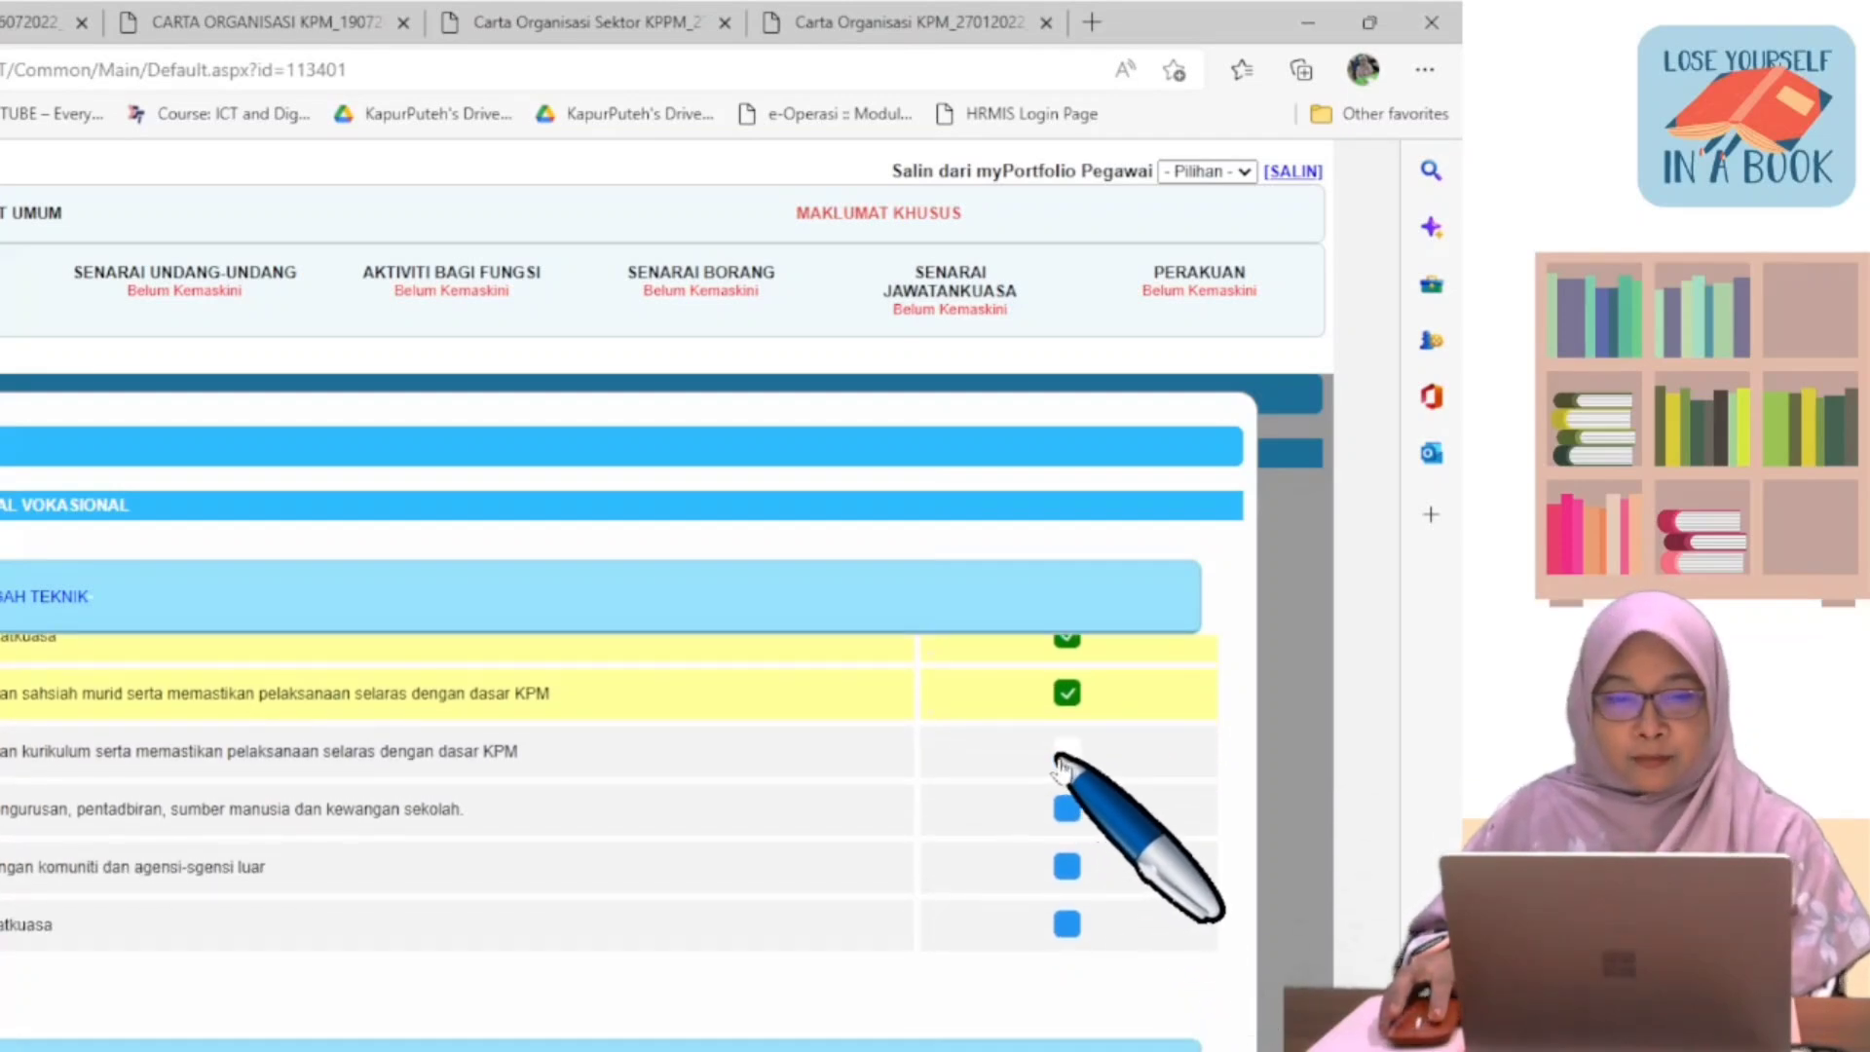
click(1065, 751)
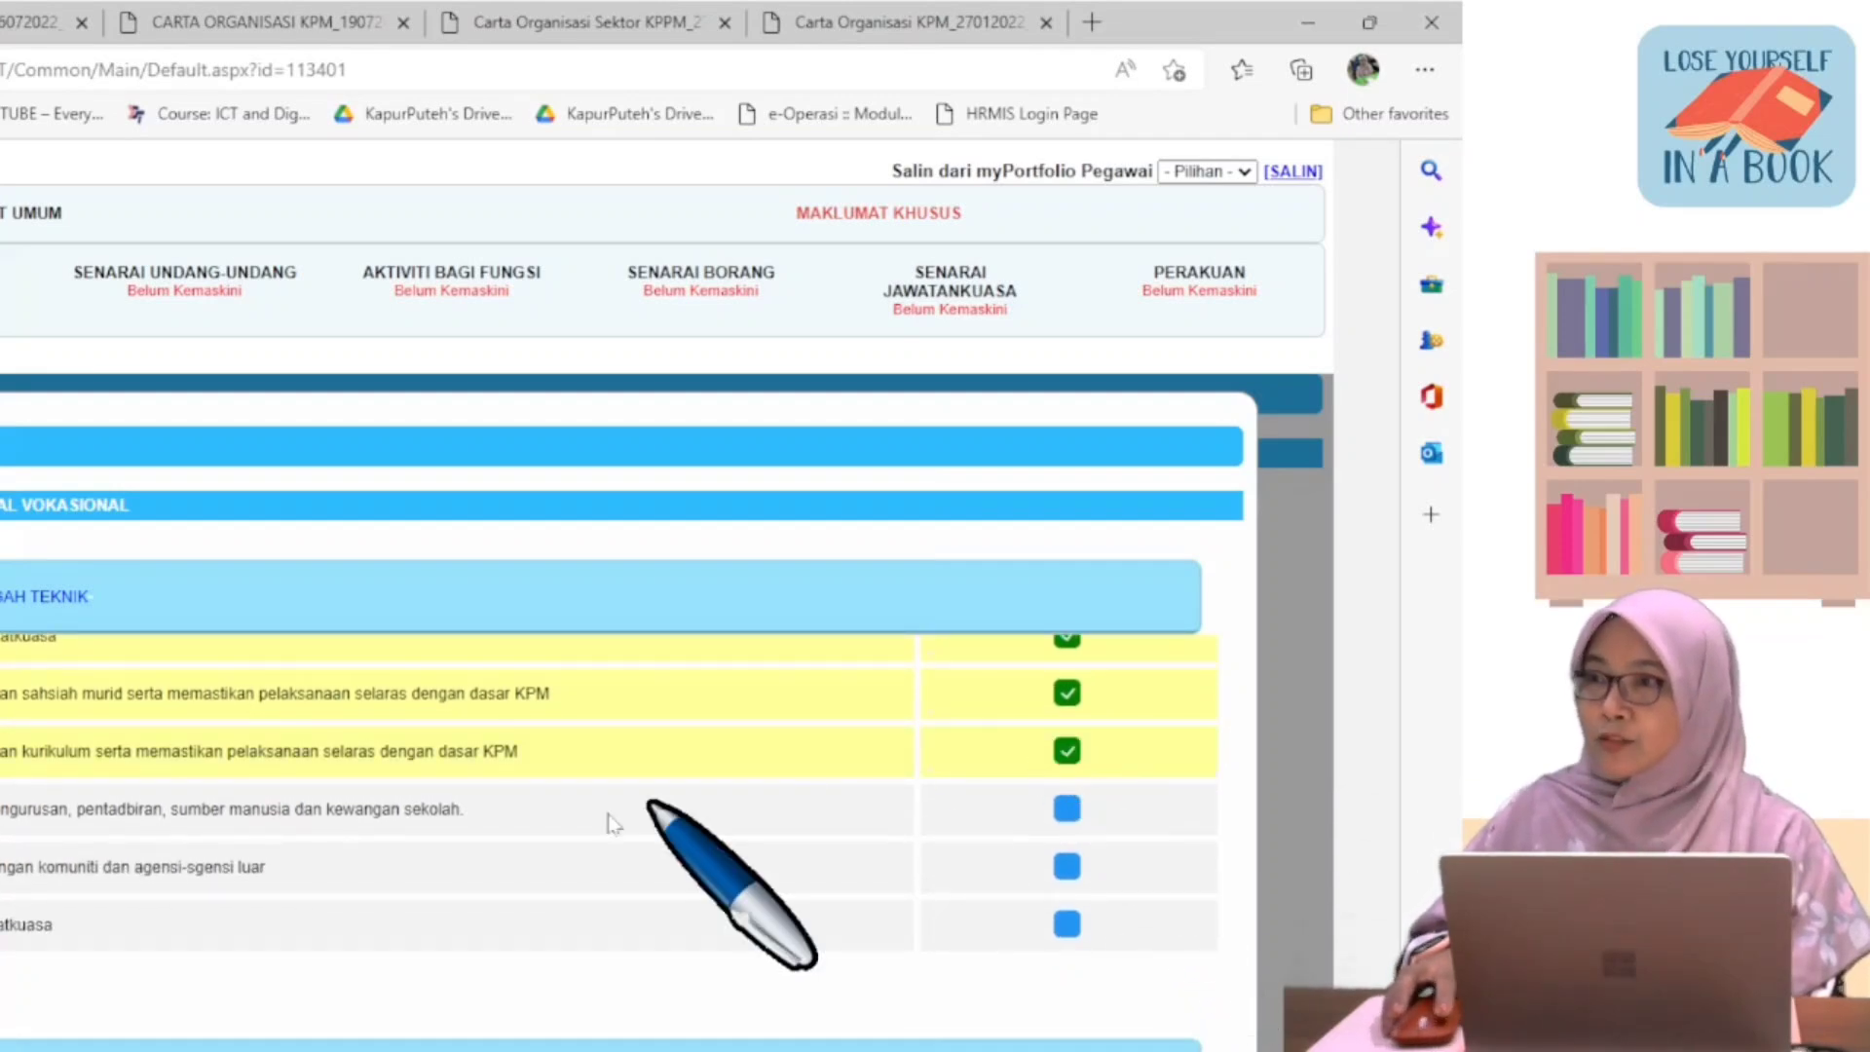
click(1068, 820)
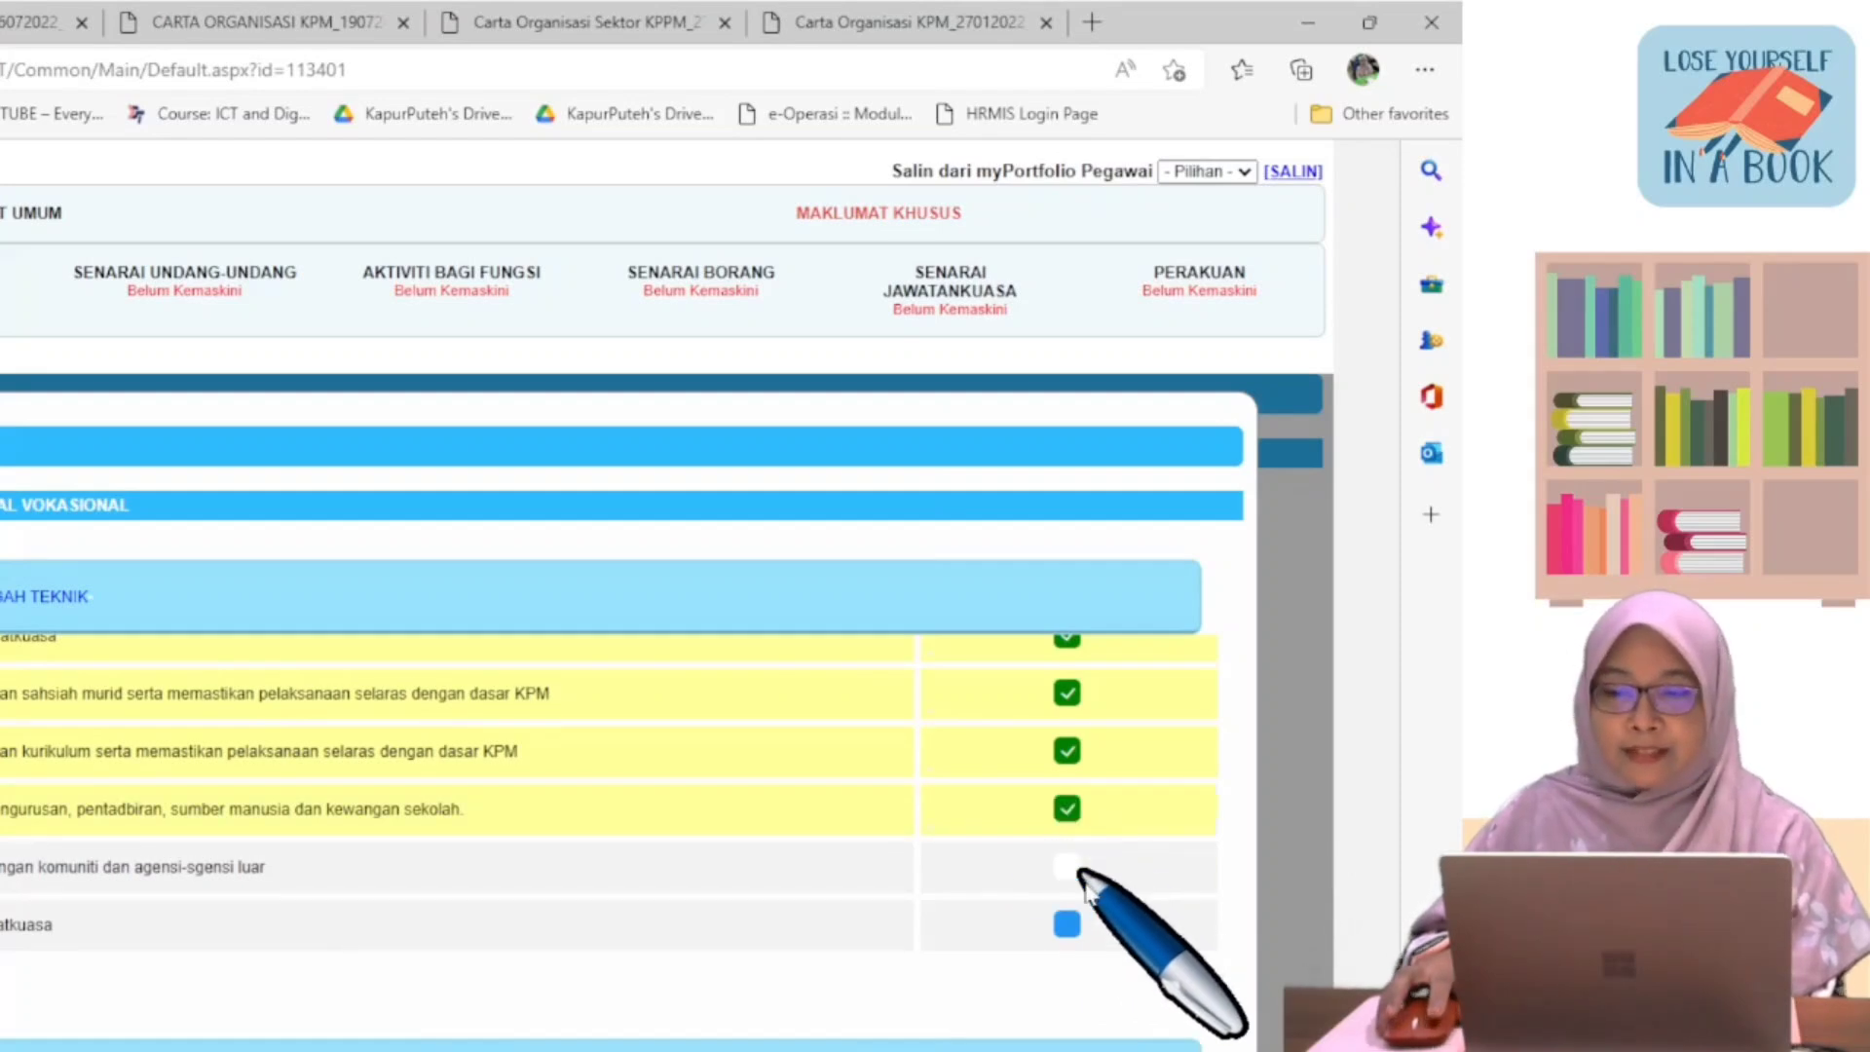
click(1068, 869)
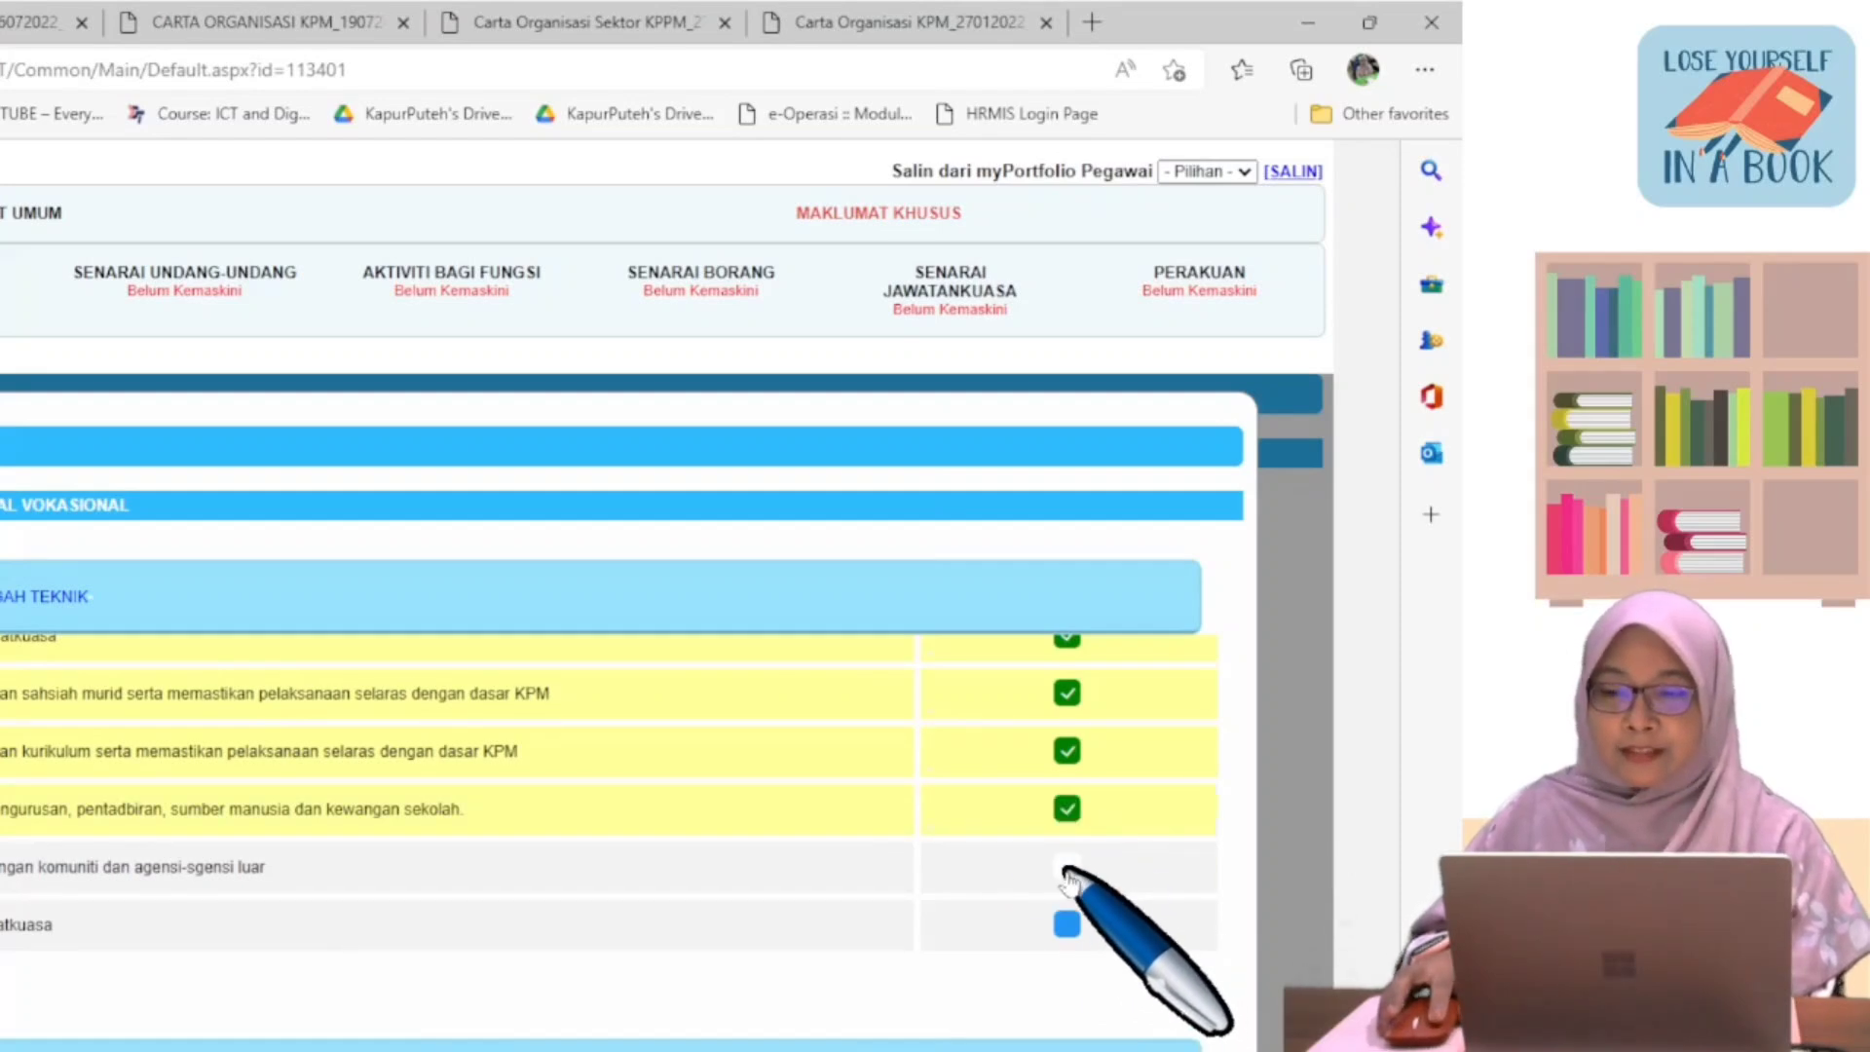
click(1067, 927)
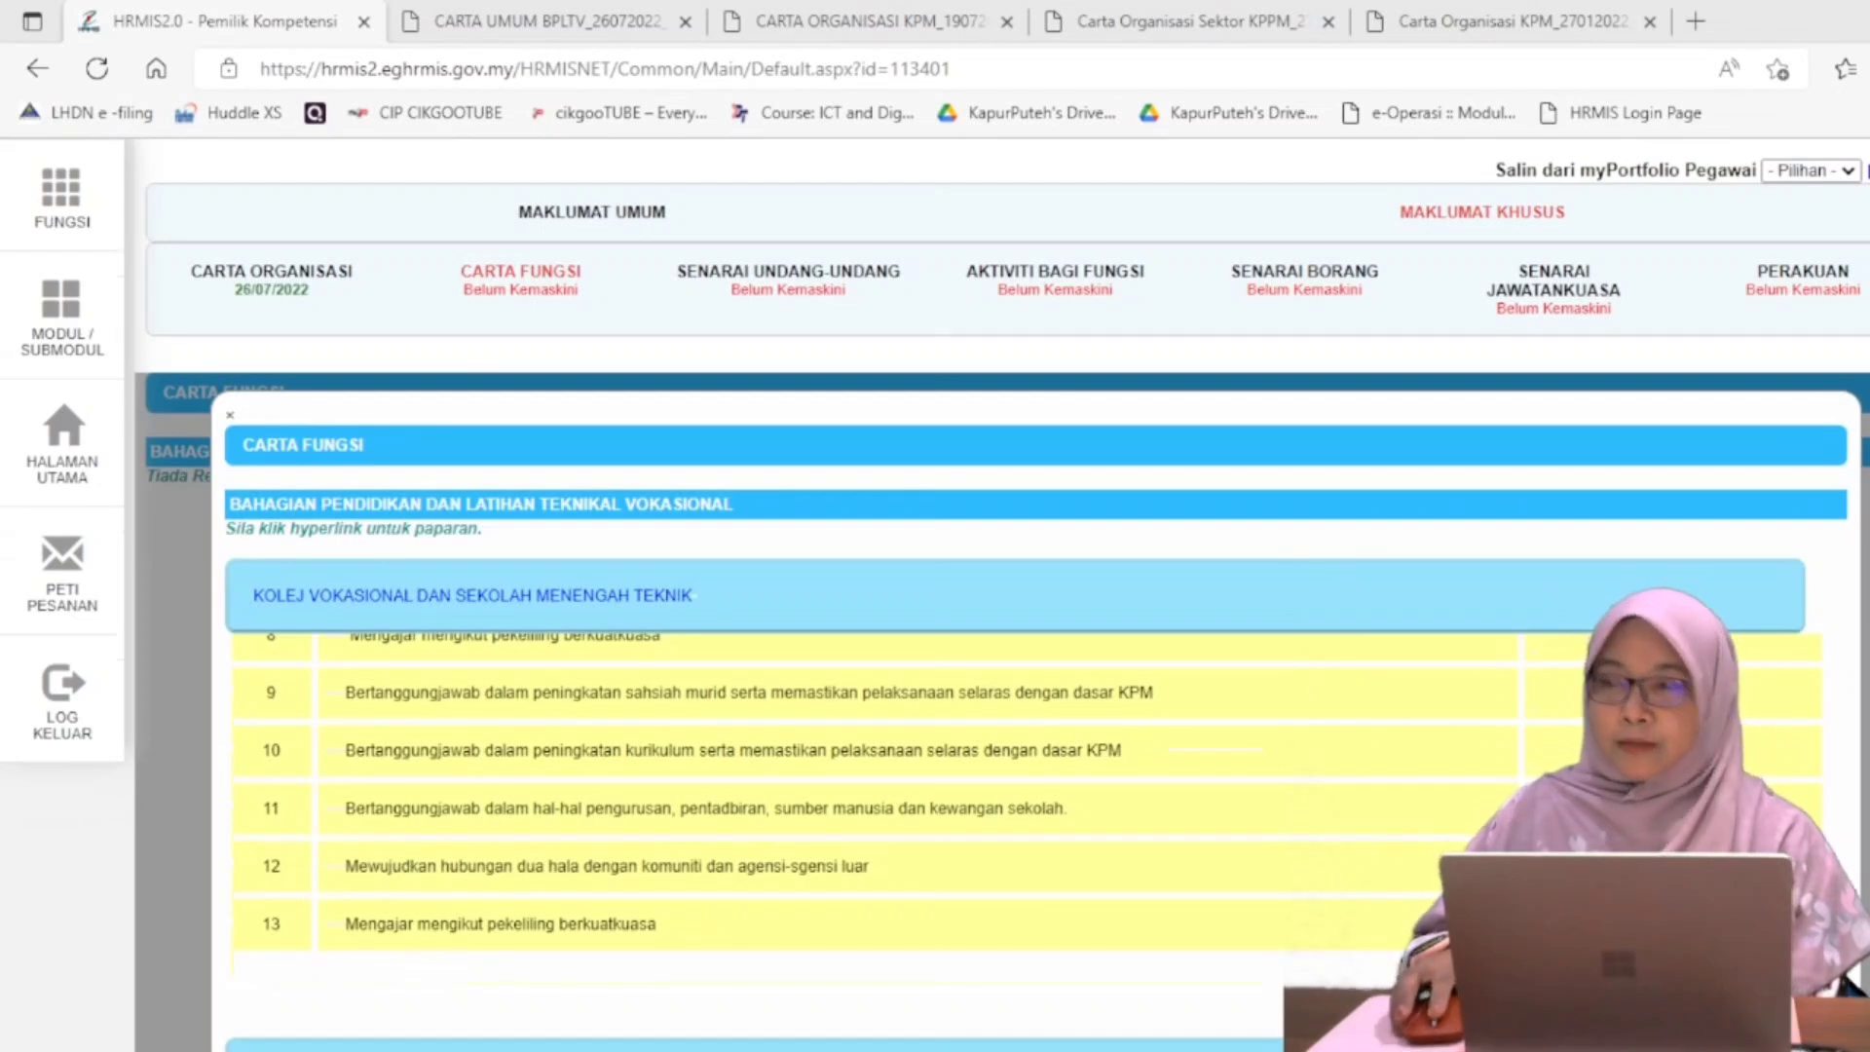
Save the Carta Fungsi selection without marking any Khidmat Pengurusan functions, and dismiss the resulting message.
scroll(1032, 779, down, 3)
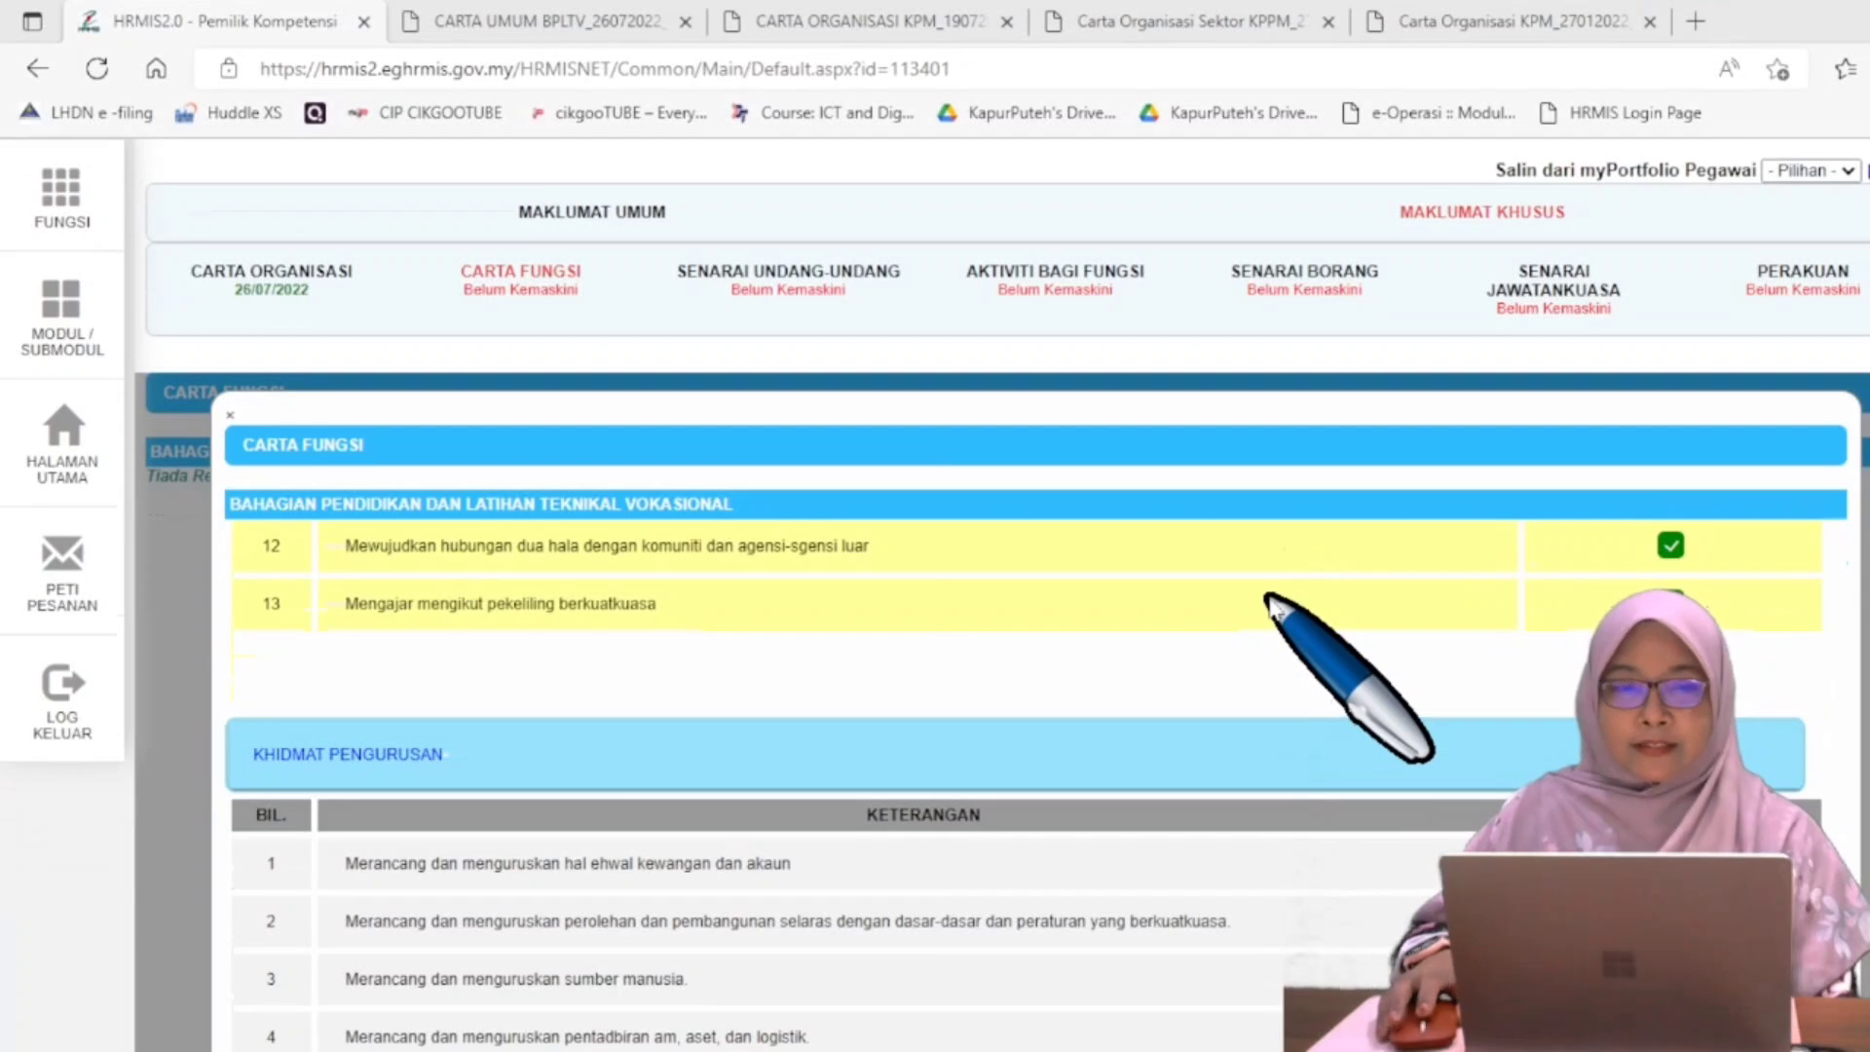
scroll(1268, 600, up, 5)
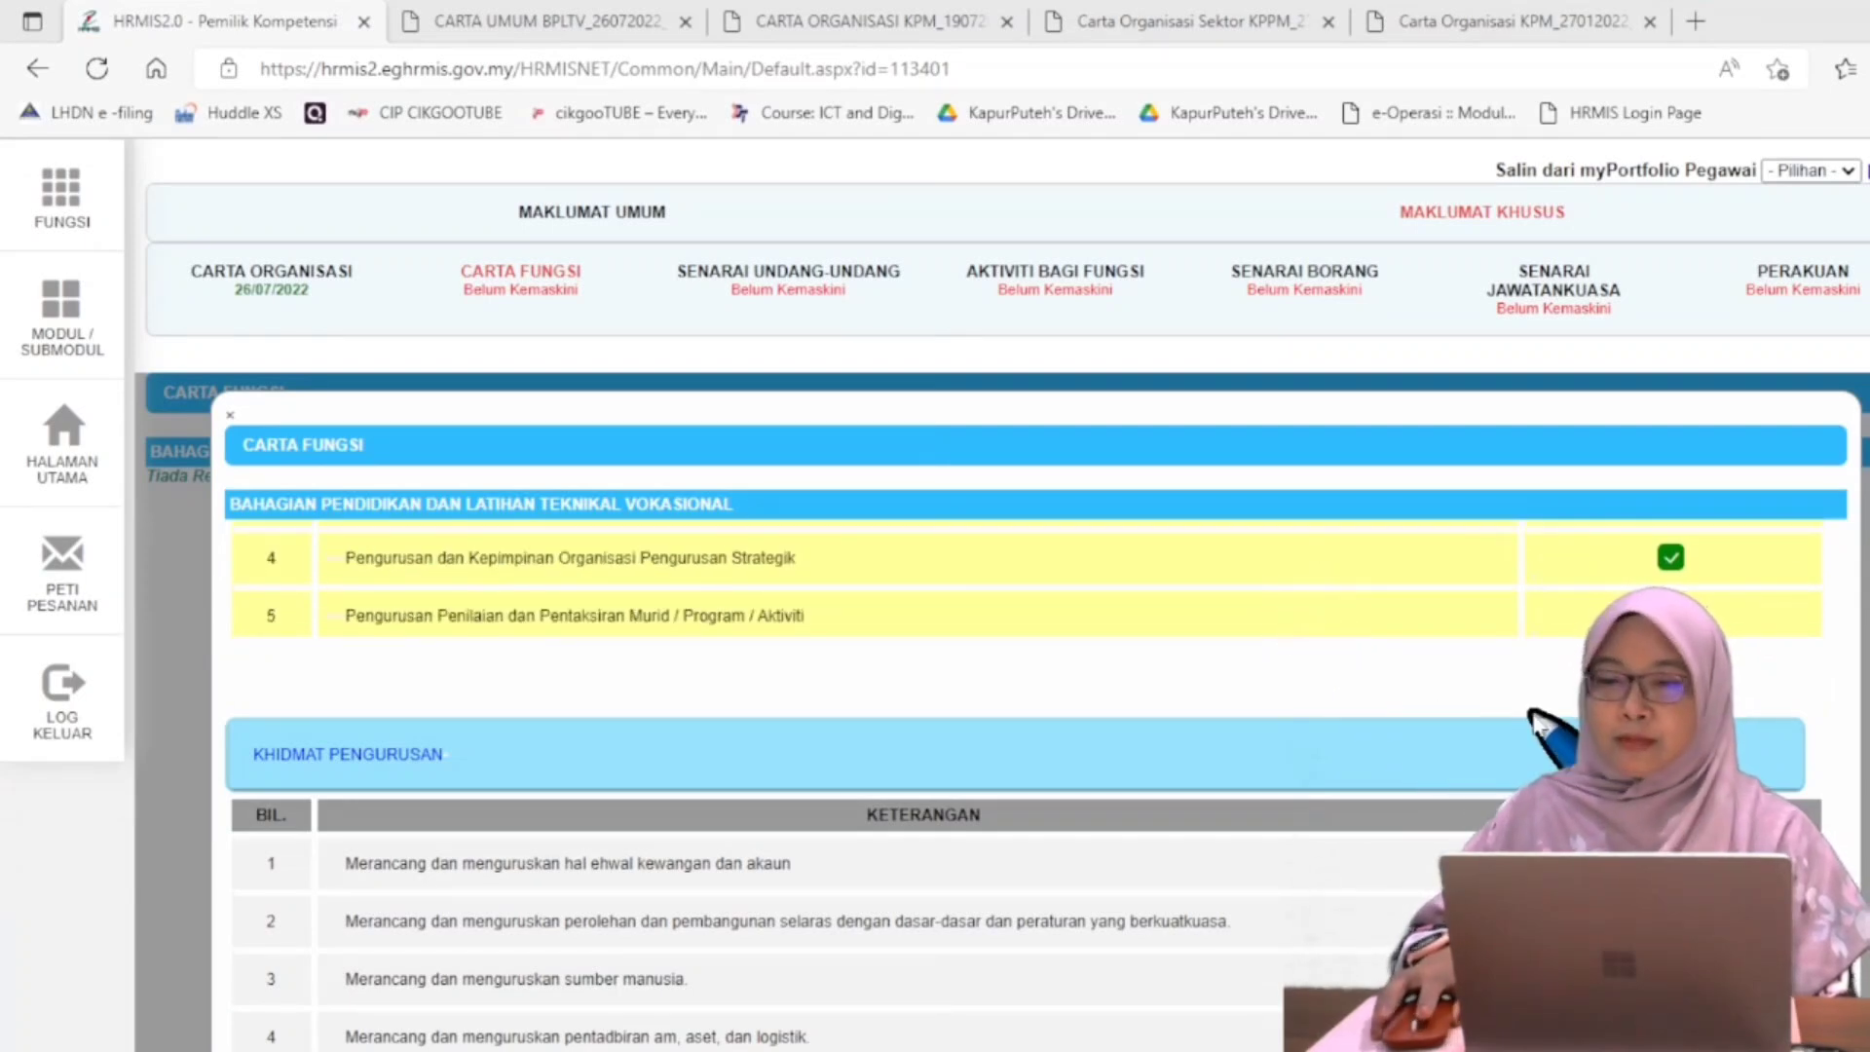
scroll(1310, 652, up, 3)
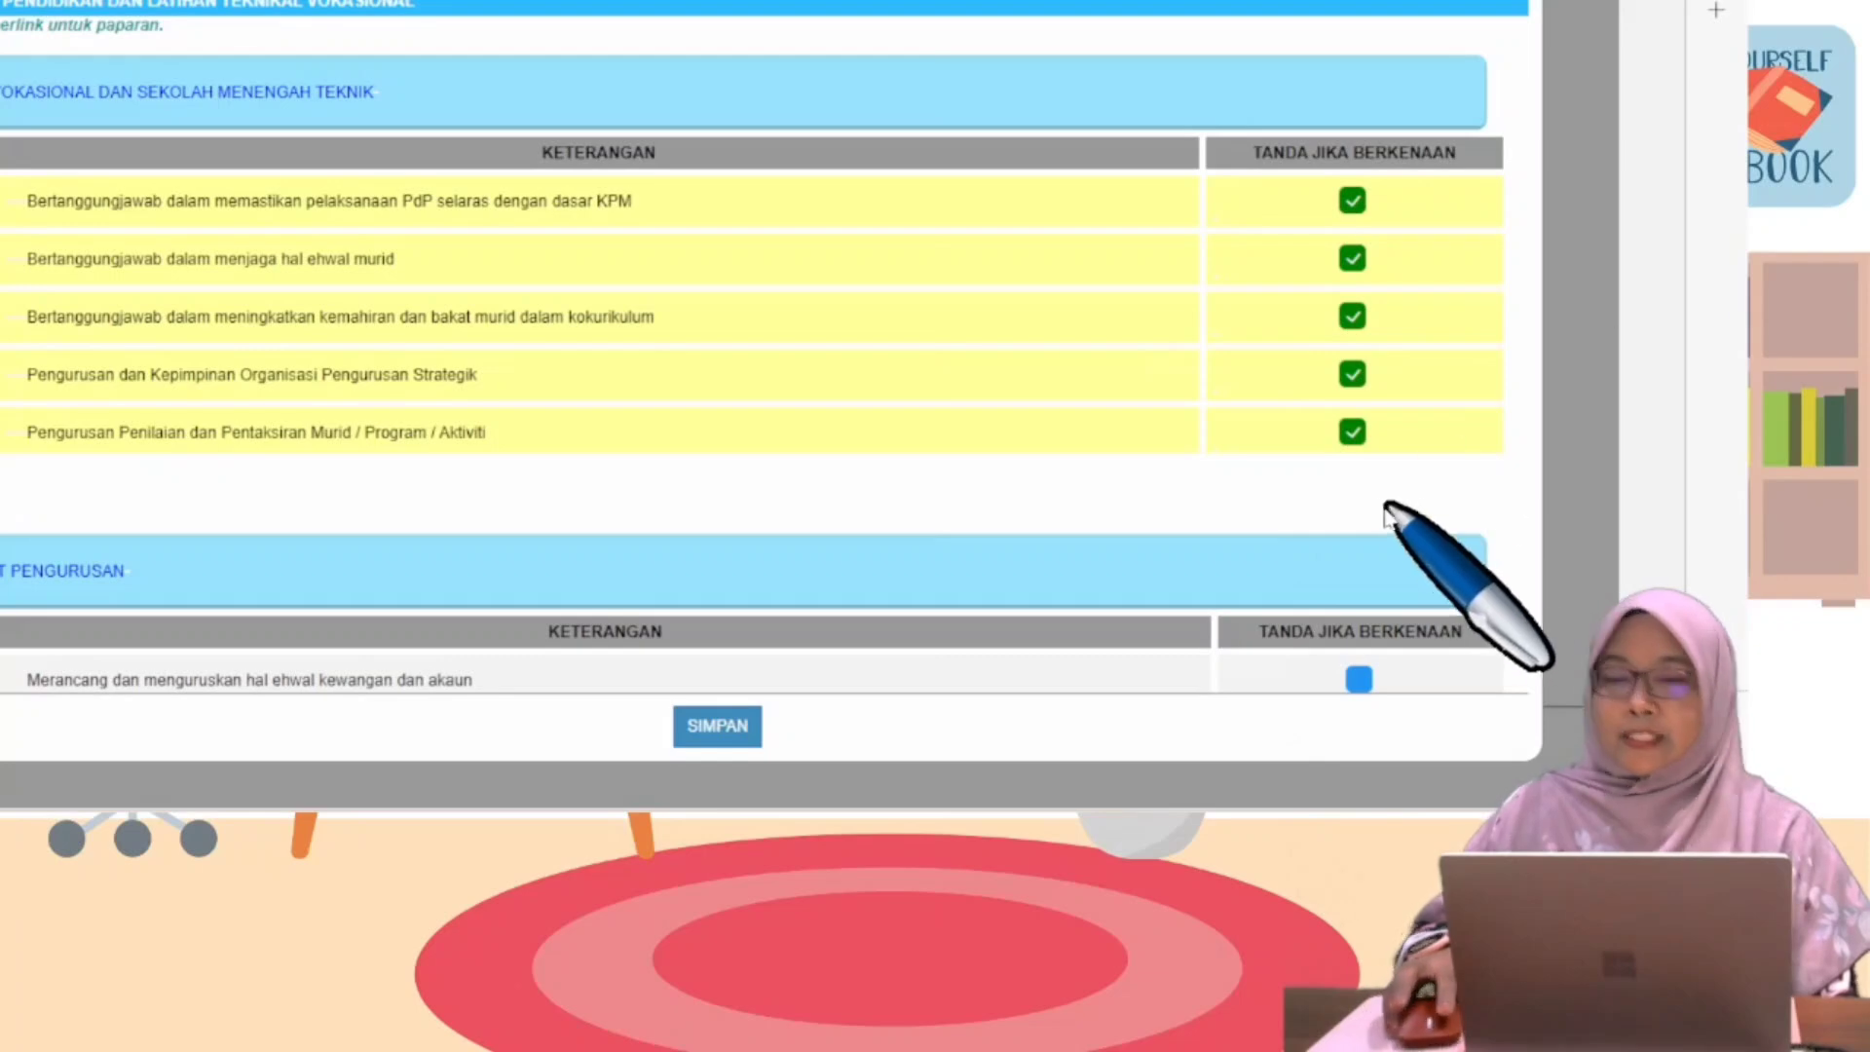
click(725, 738)
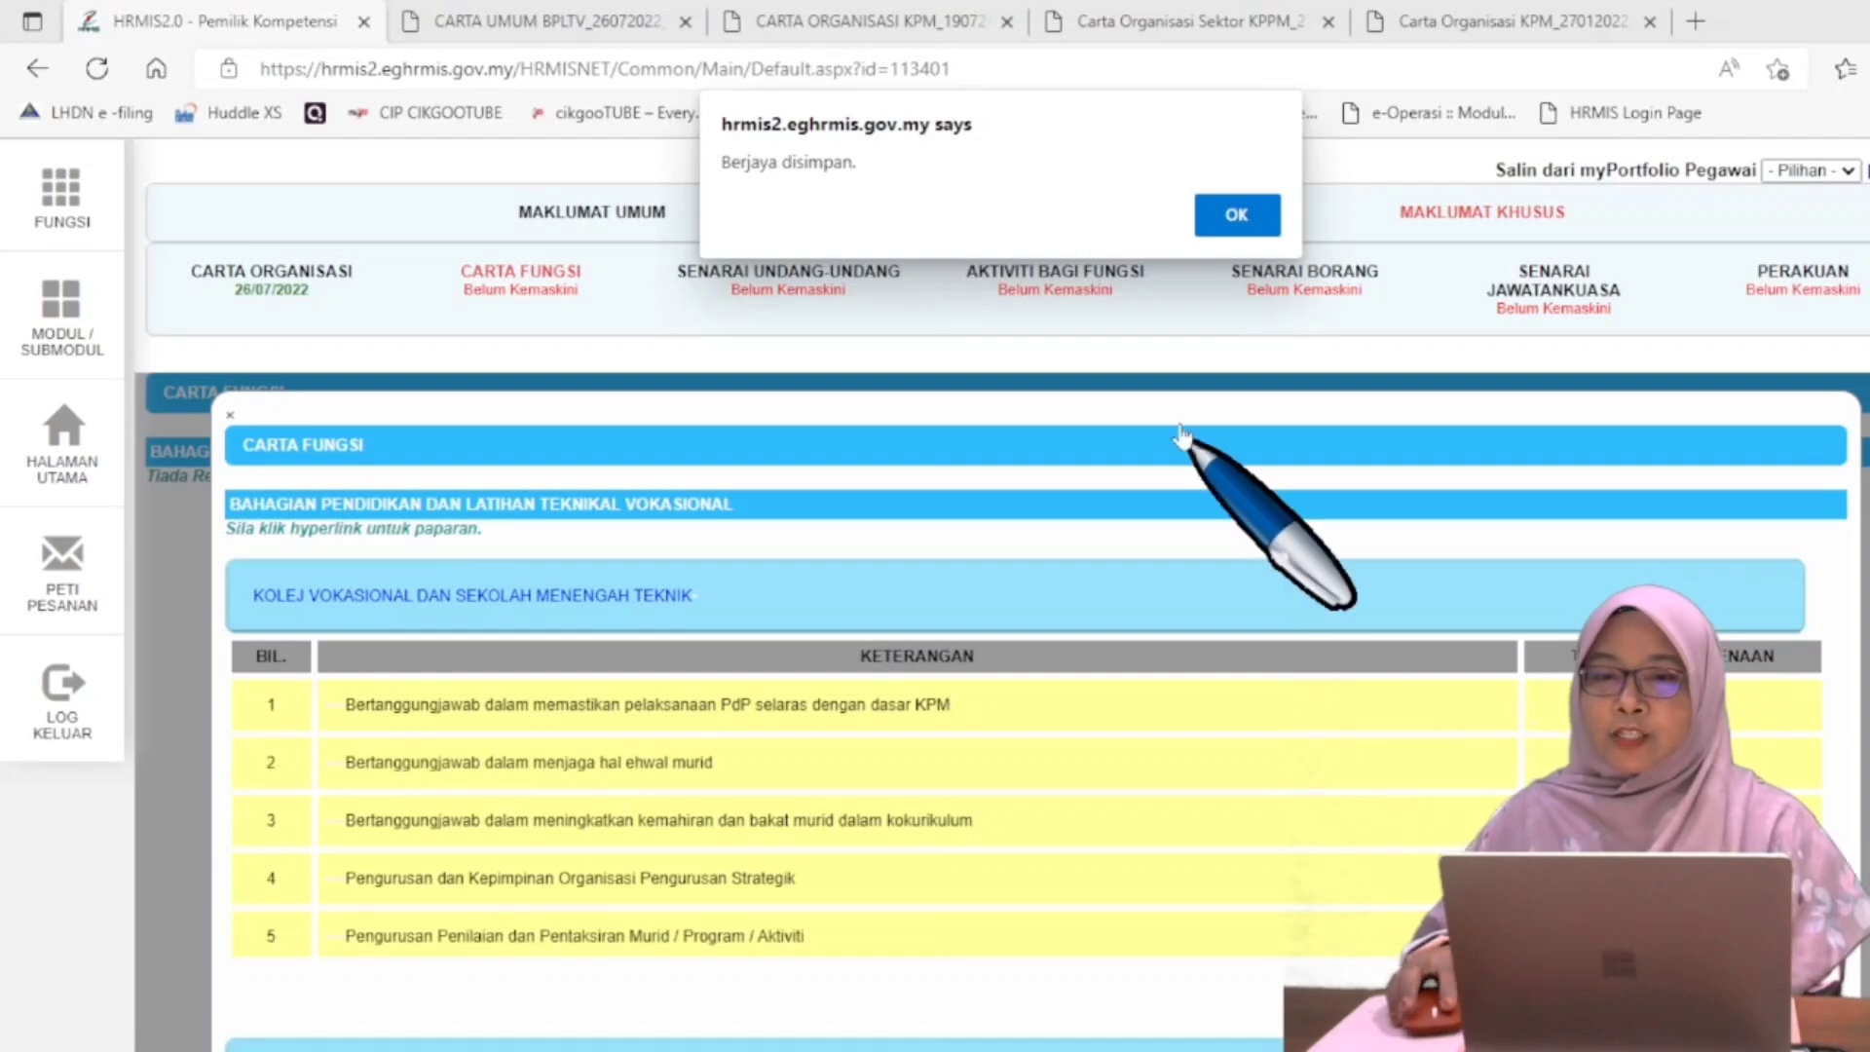
click(1258, 226)
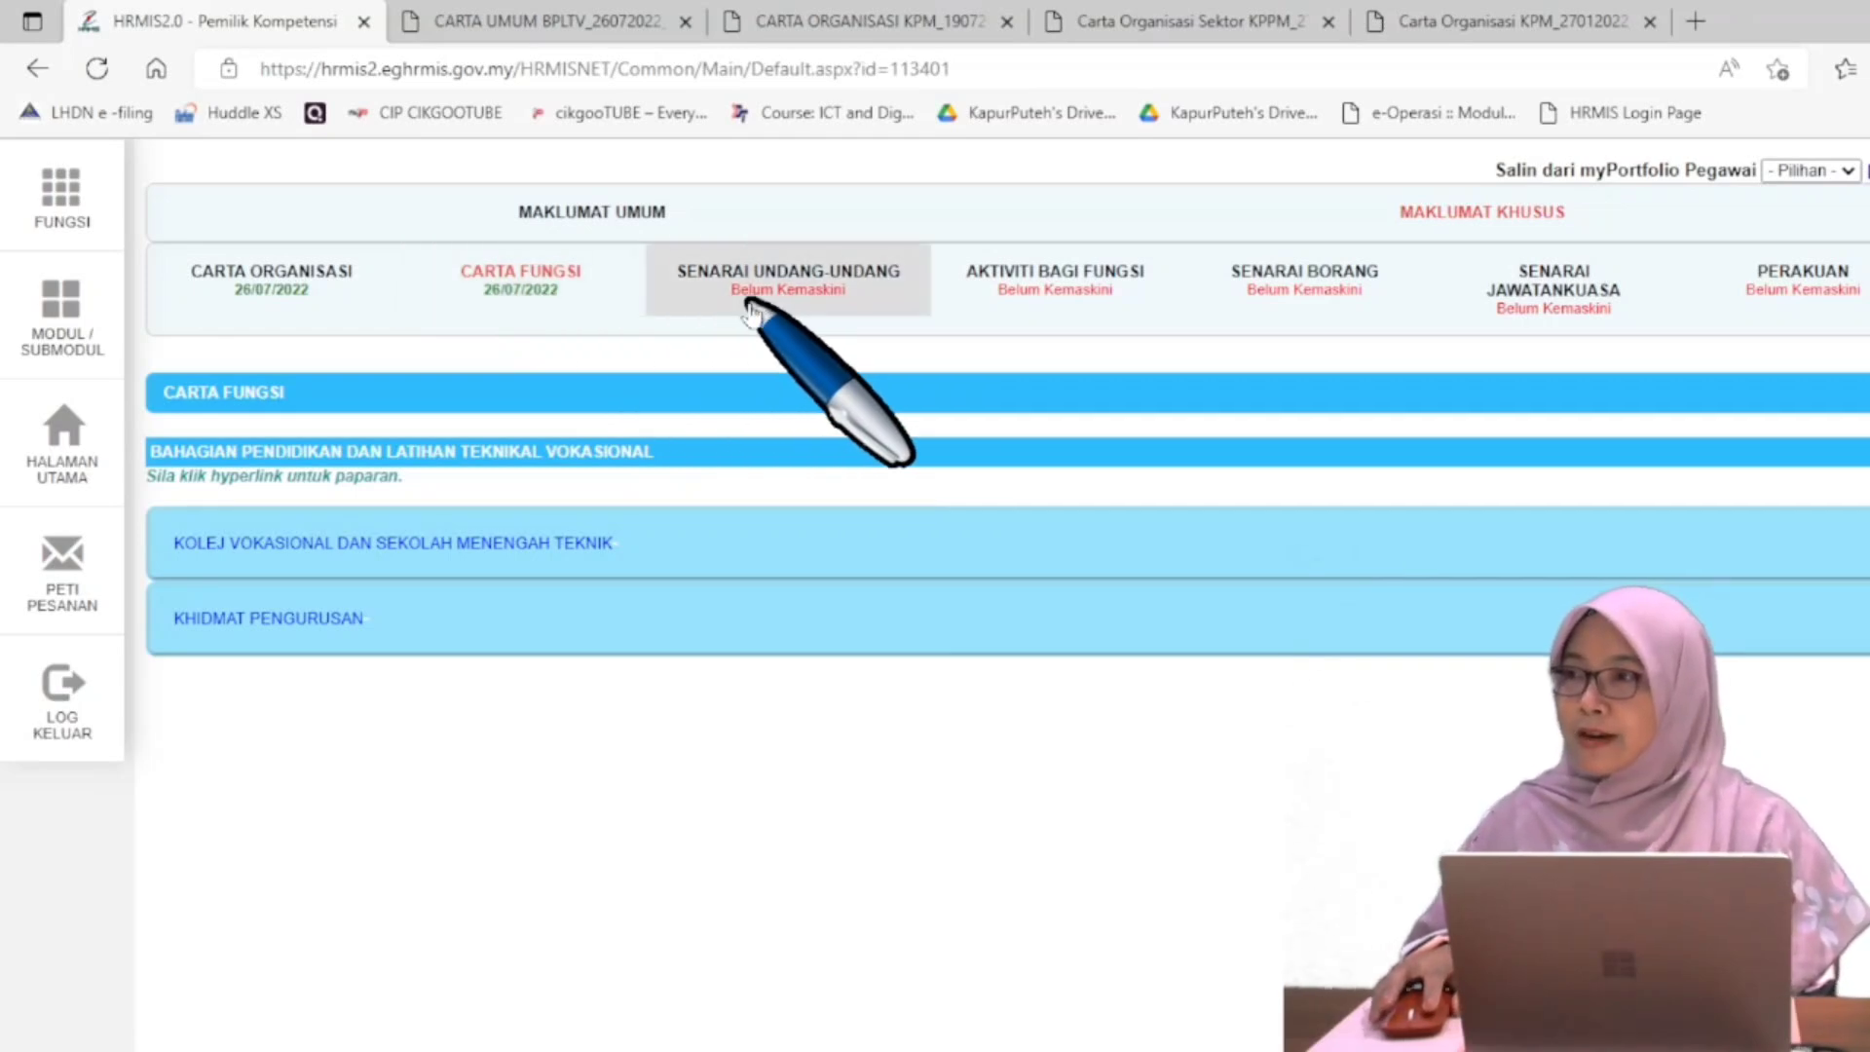
Start adding to the Senarai Undang-Undang and select items 1 to 5, from the EKSA guidelines to Akta Acara Kewangan Perlembagaan Persekutuan.
click(880, 310)
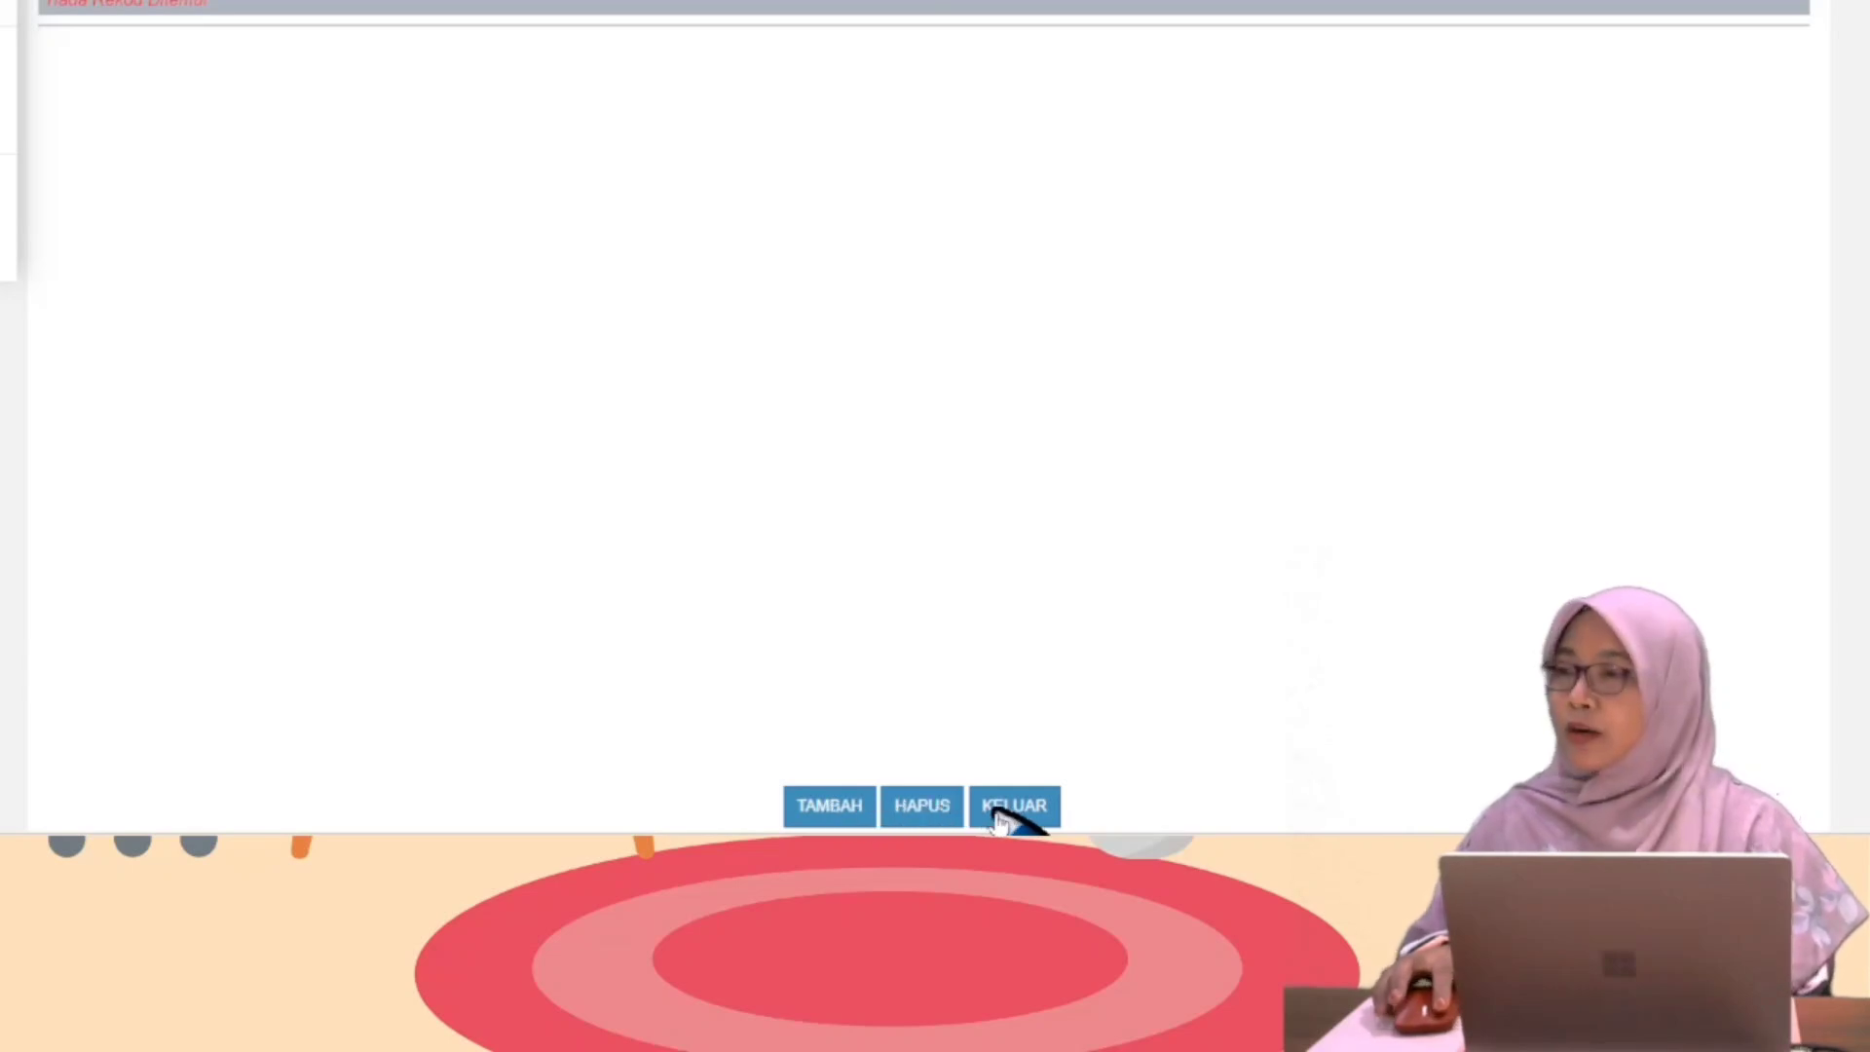
click(830, 806)
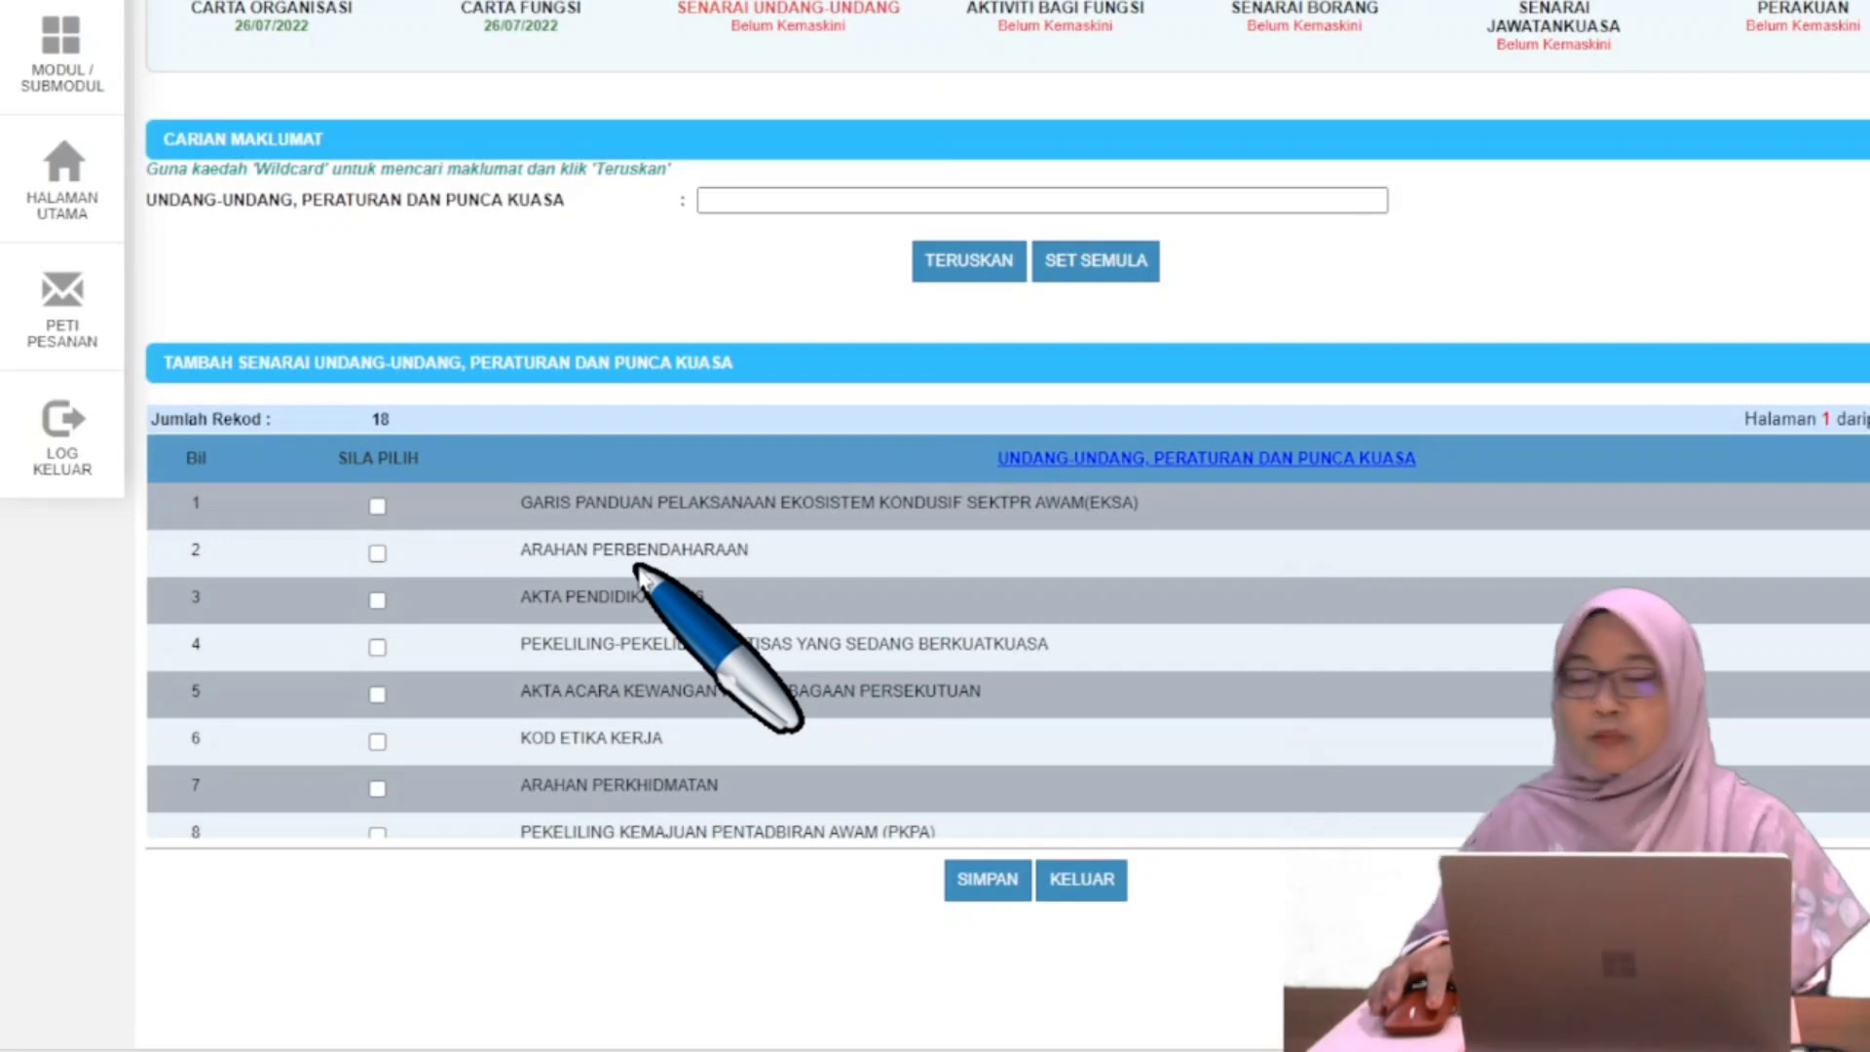
click(378, 506)
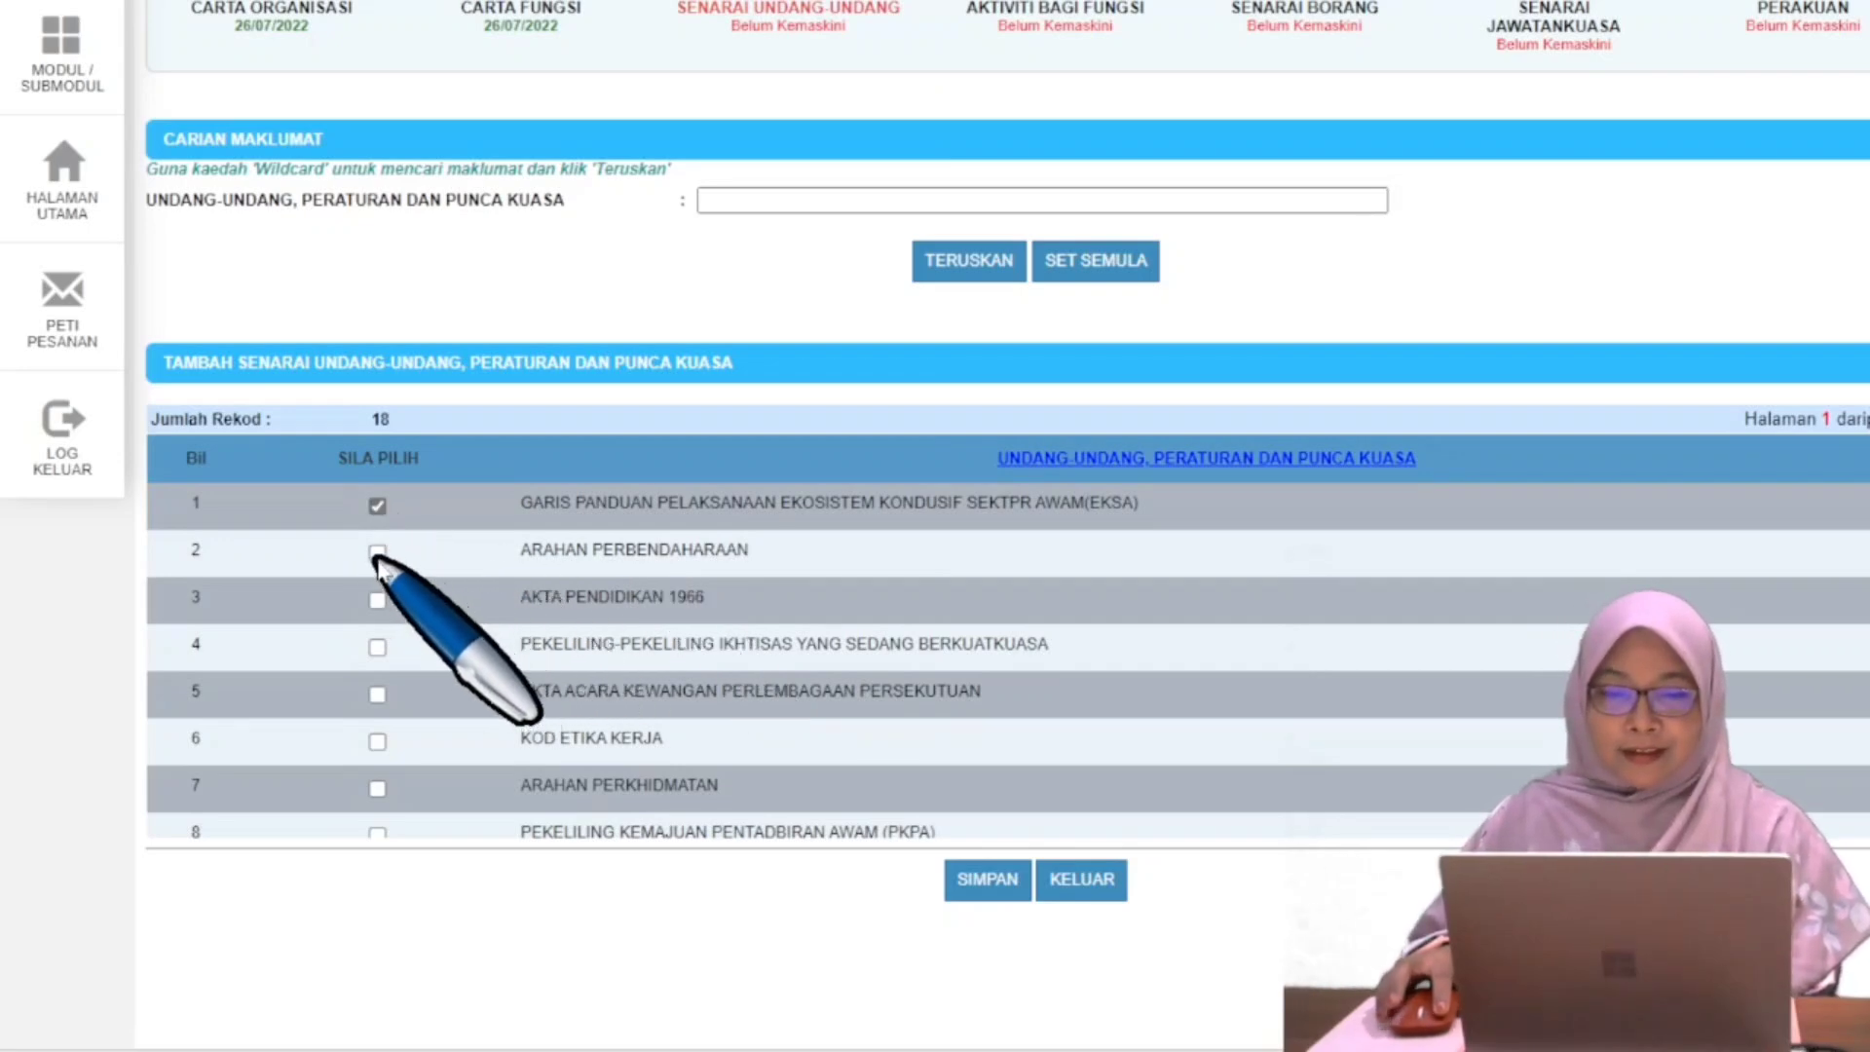
click(377, 553)
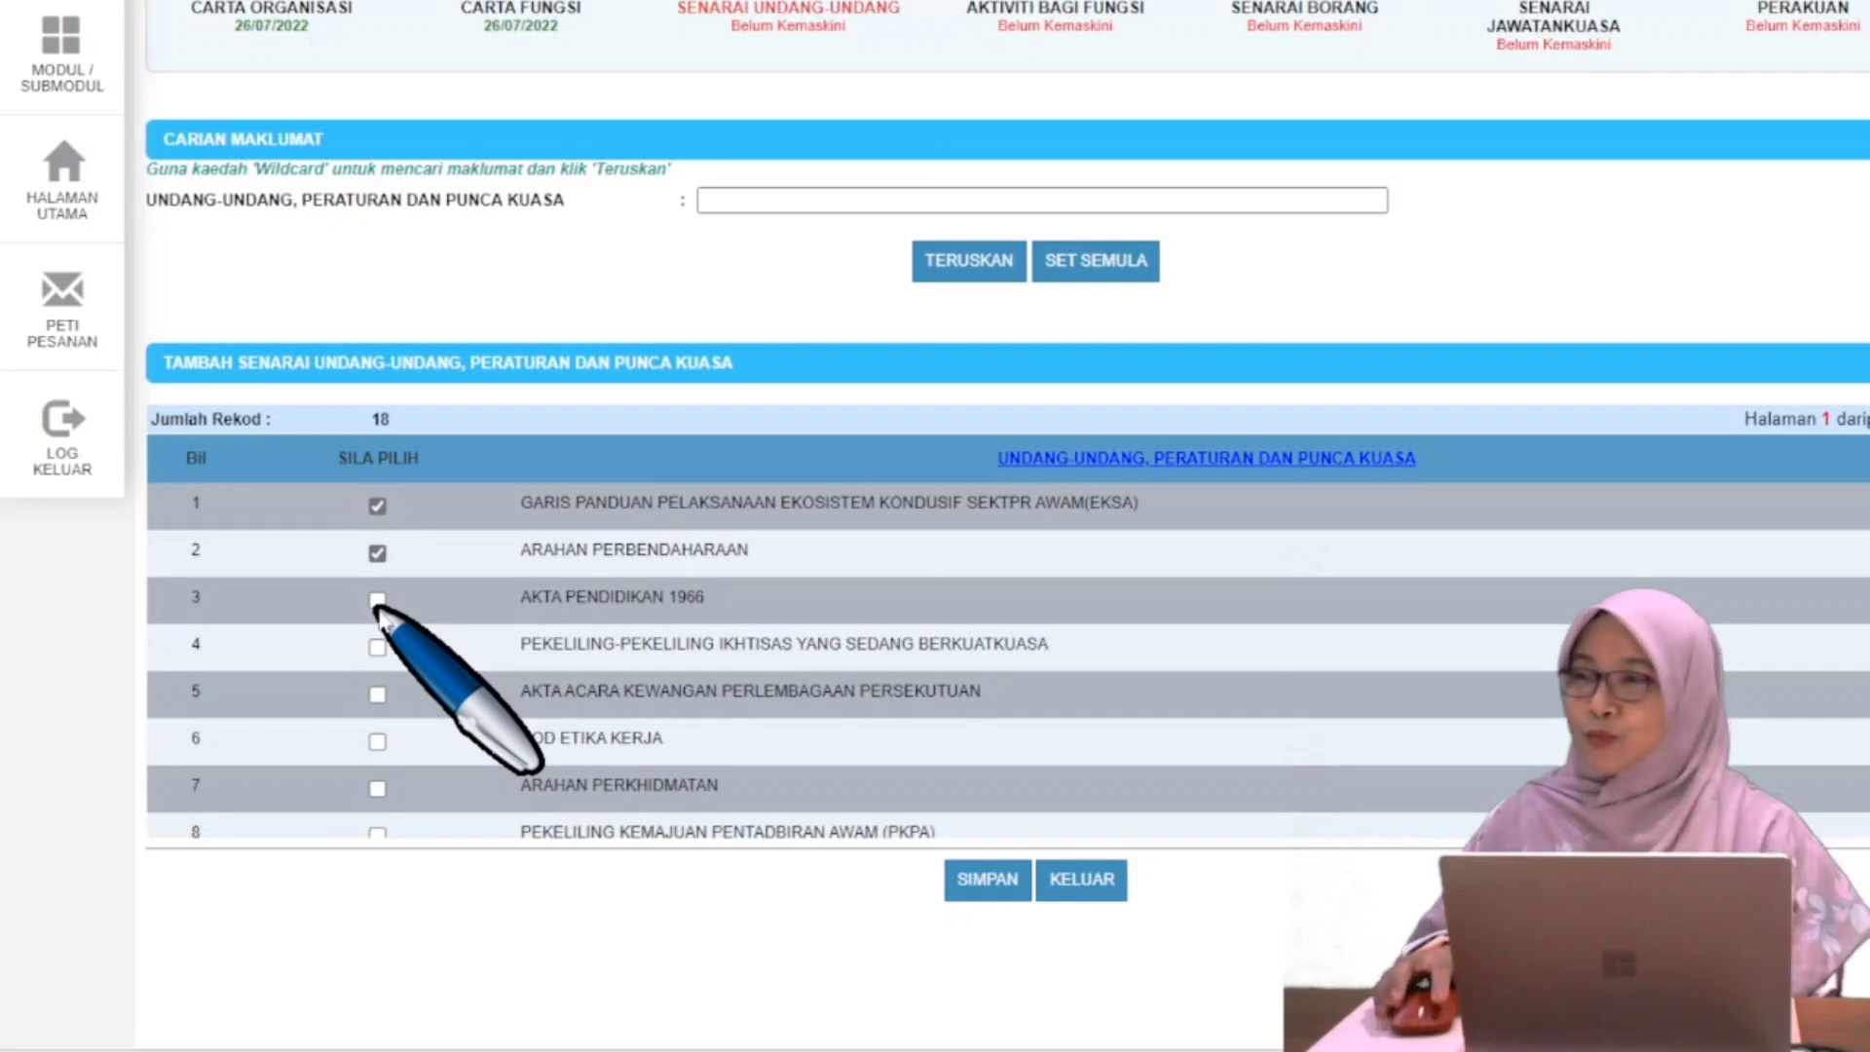
click(376, 601)
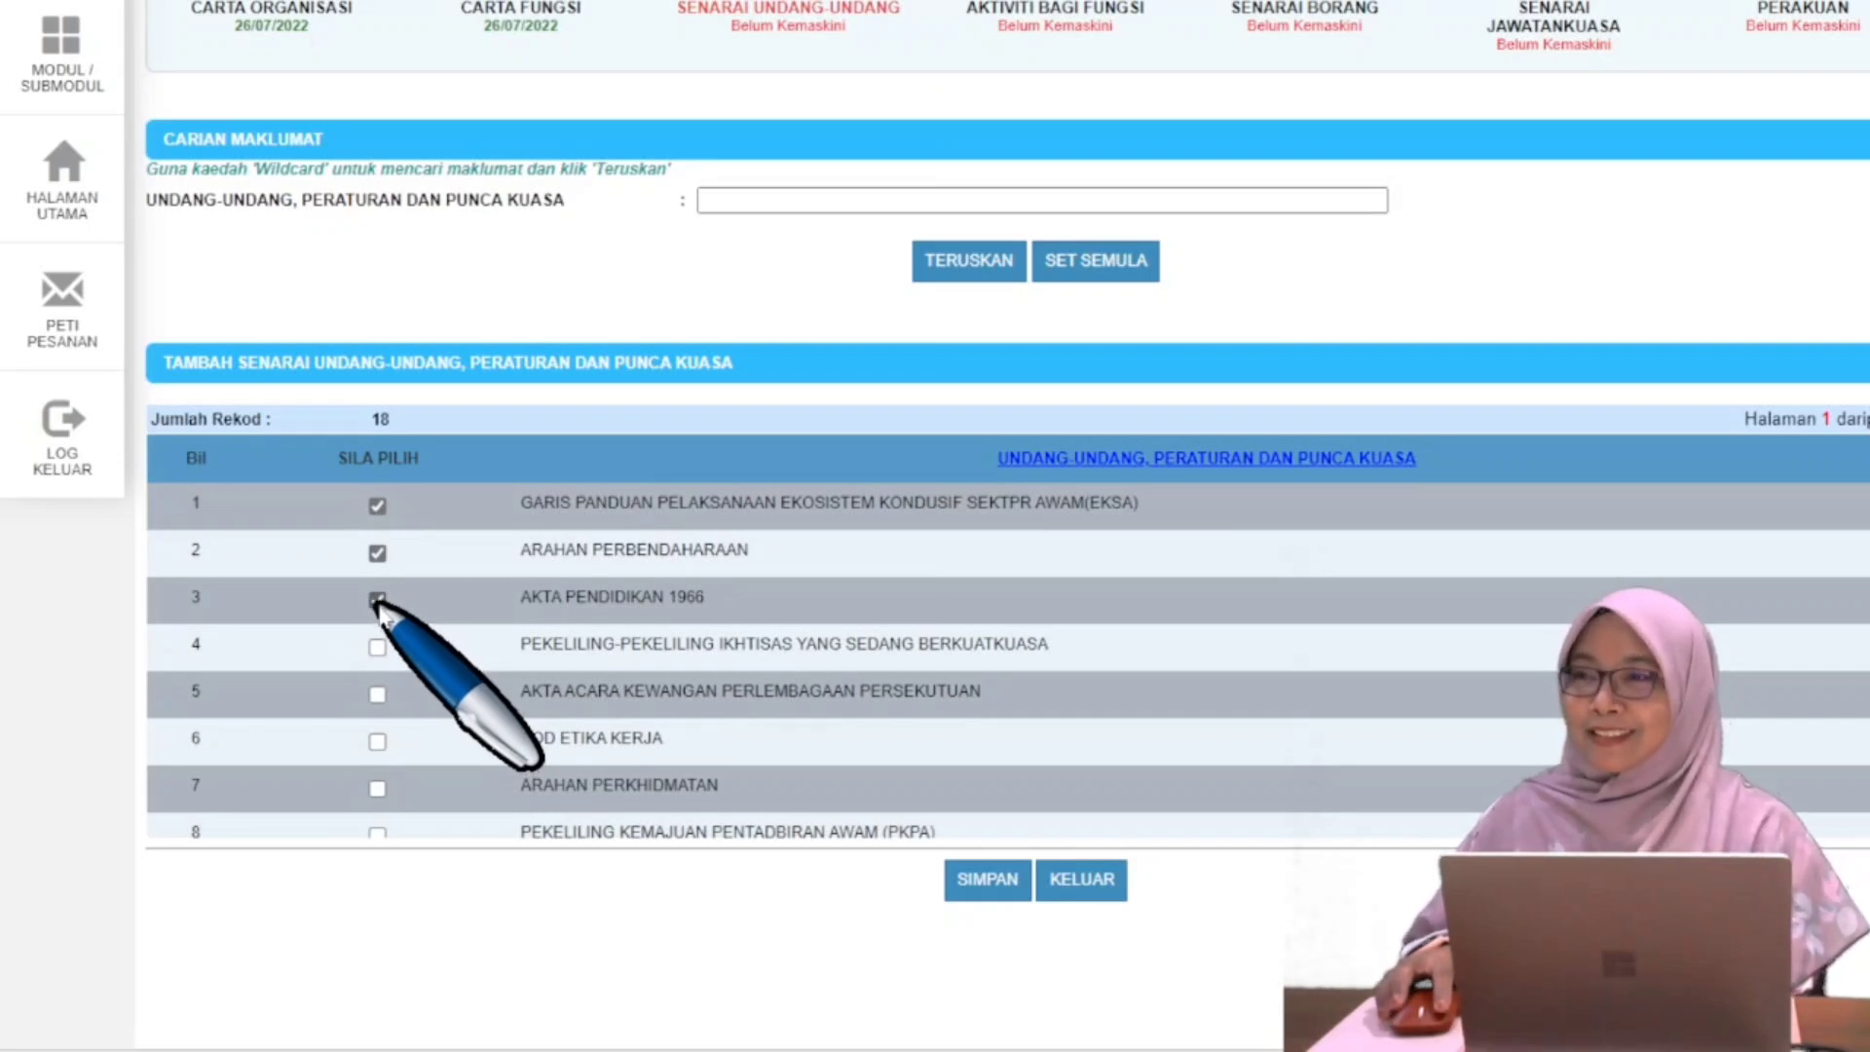
click(377, 647)
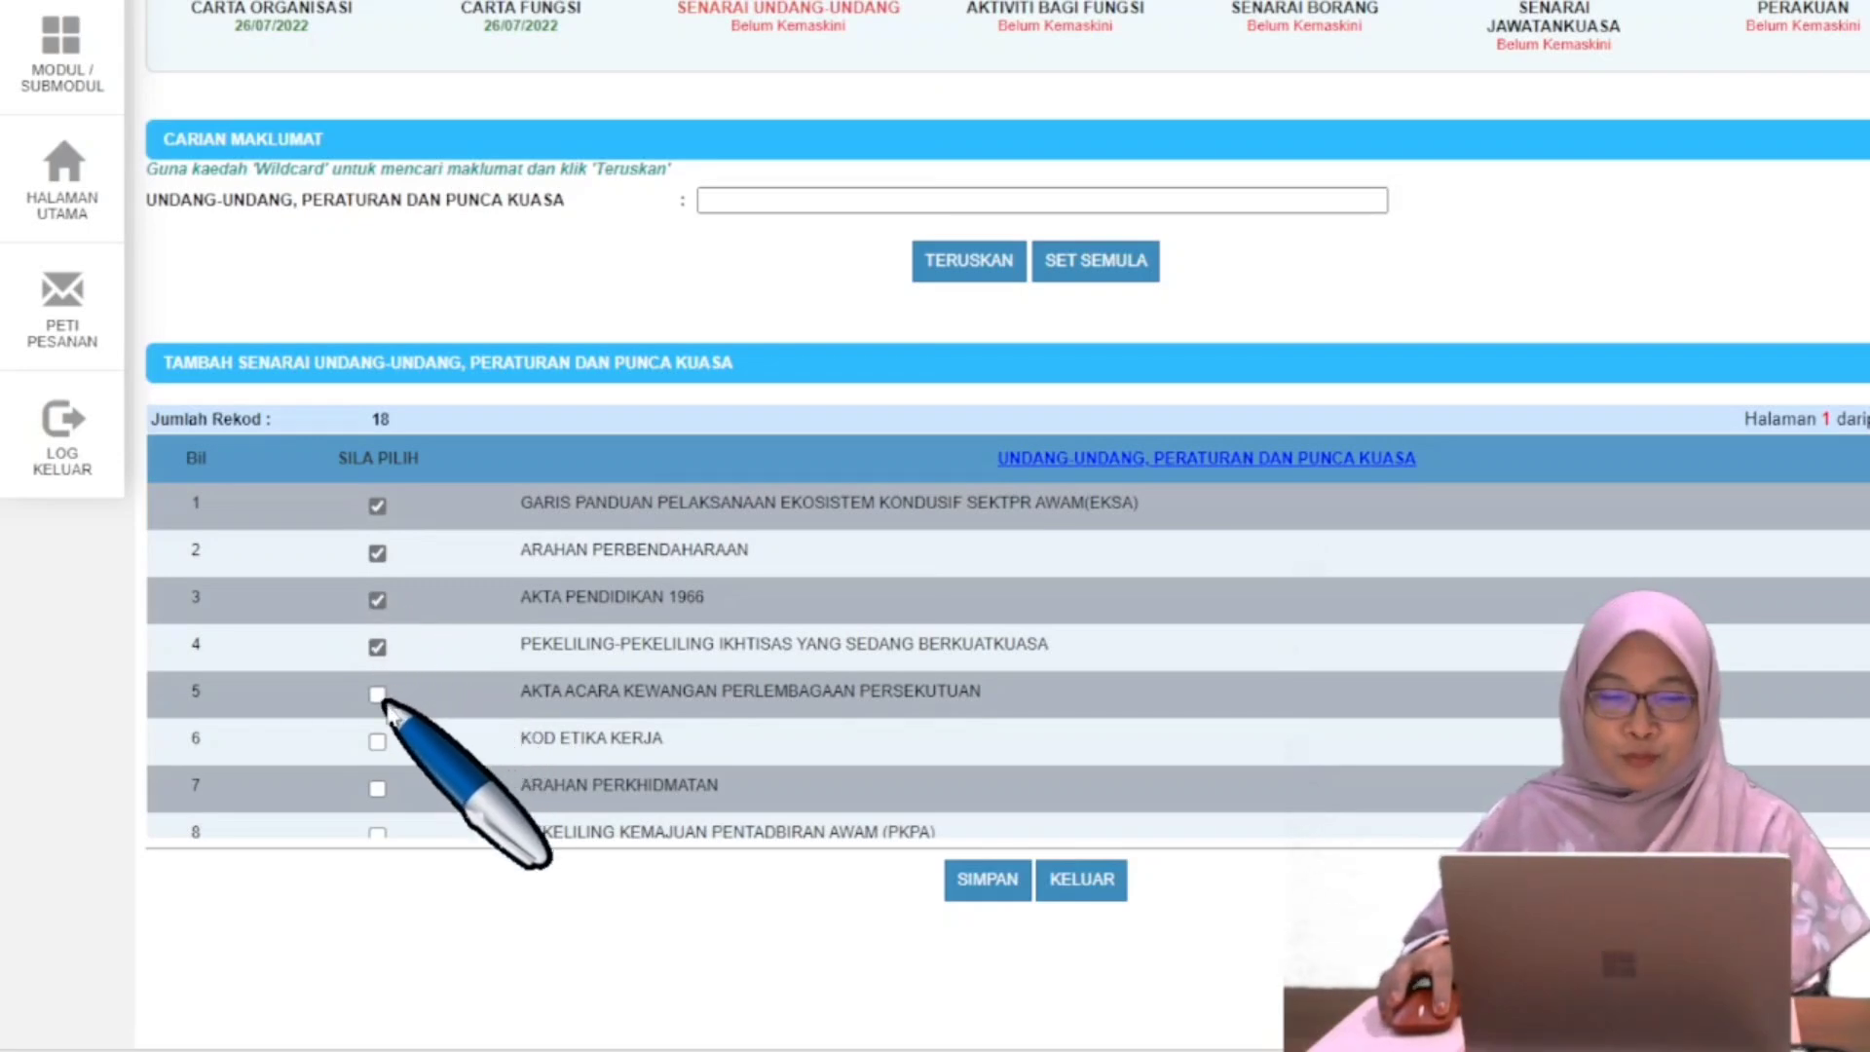
click(378, 695)
Select items 6 to 10 of the laws list, from Kod Etika Kerja to Perintah-Perintah Am (Bab A - Bab G).
scroll(599, 633, down, 1)
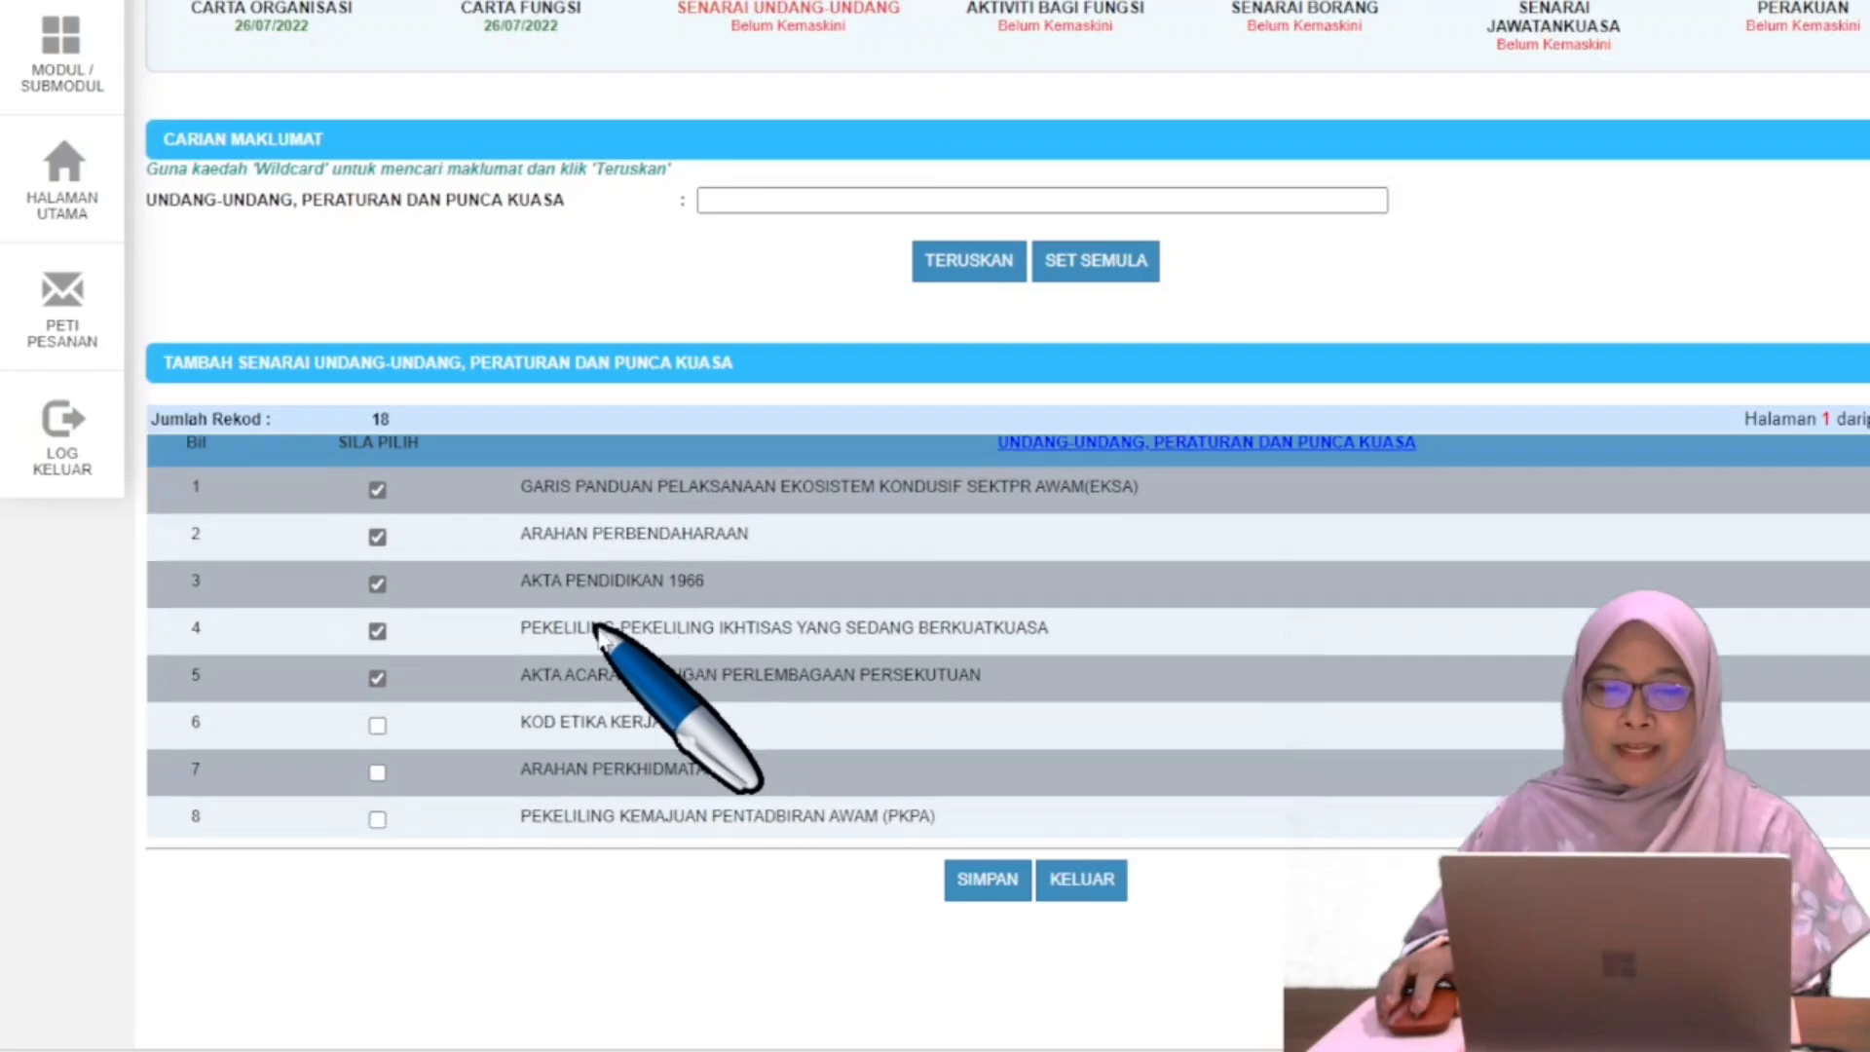
scroll(596, 628, down, 3)
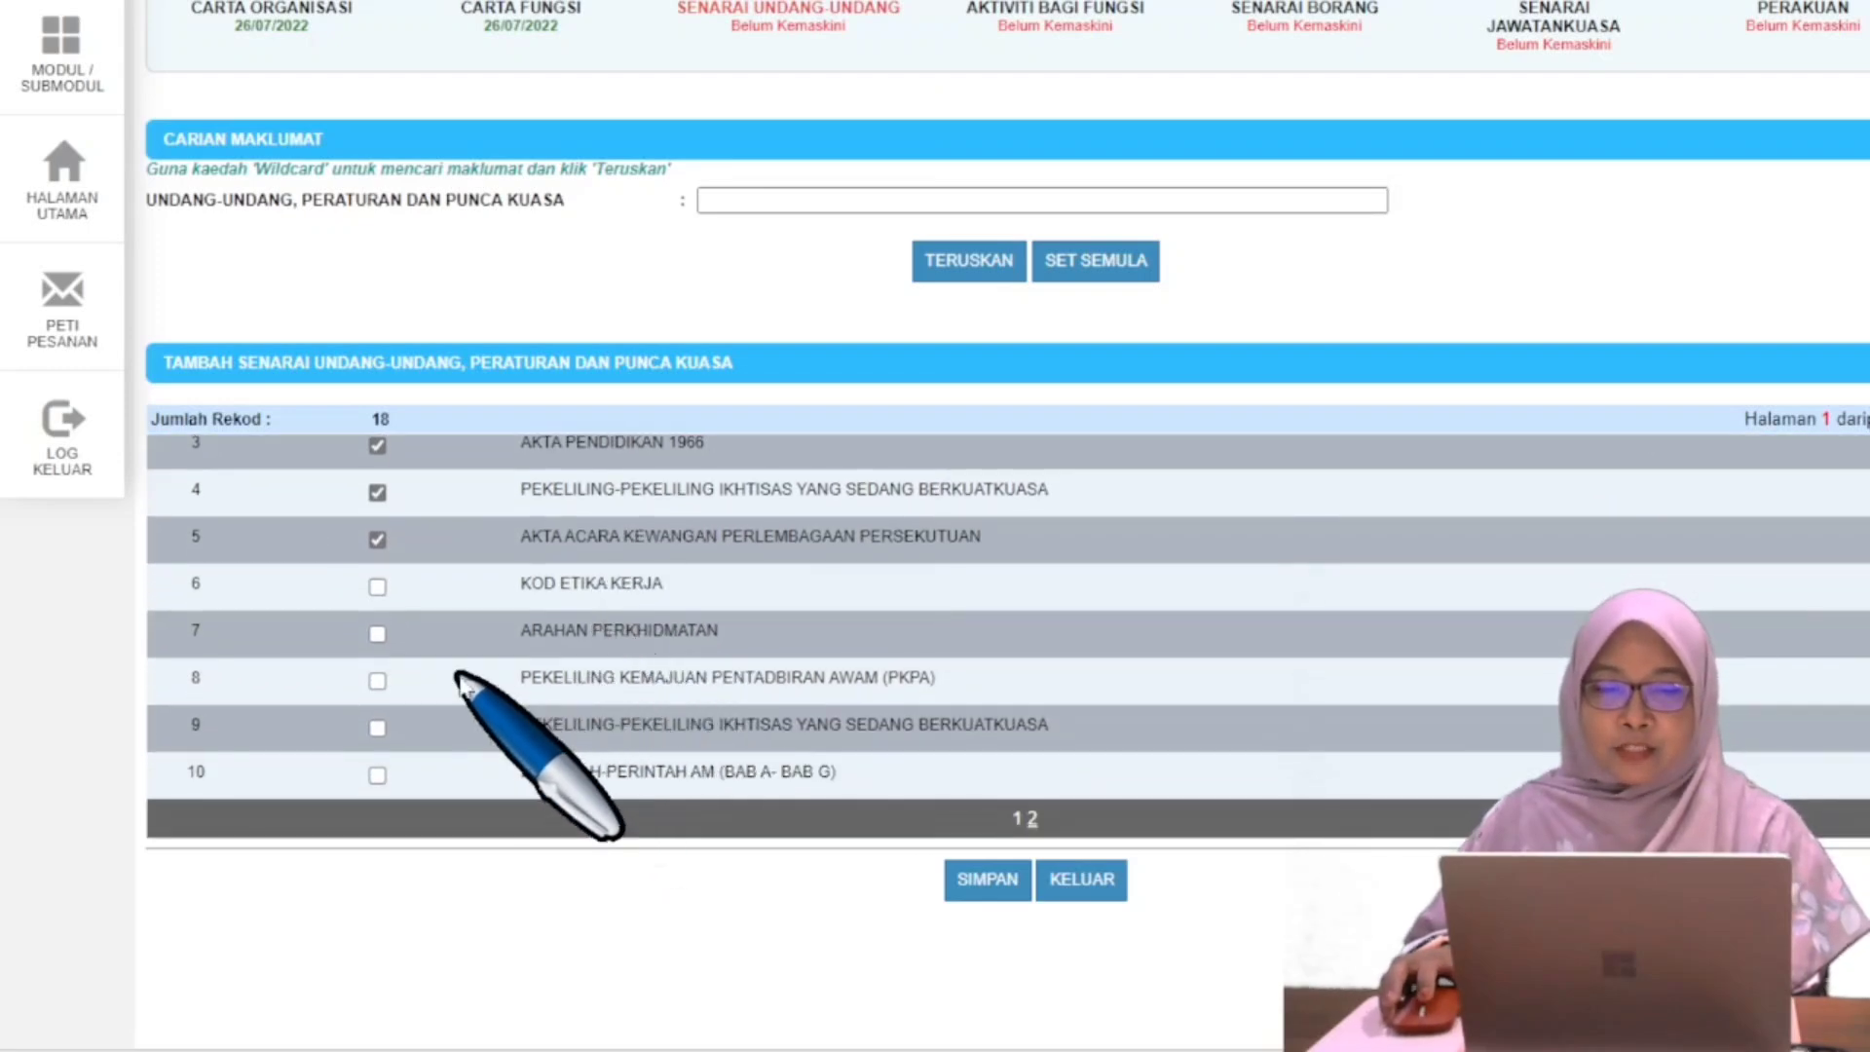
click(378, 587)
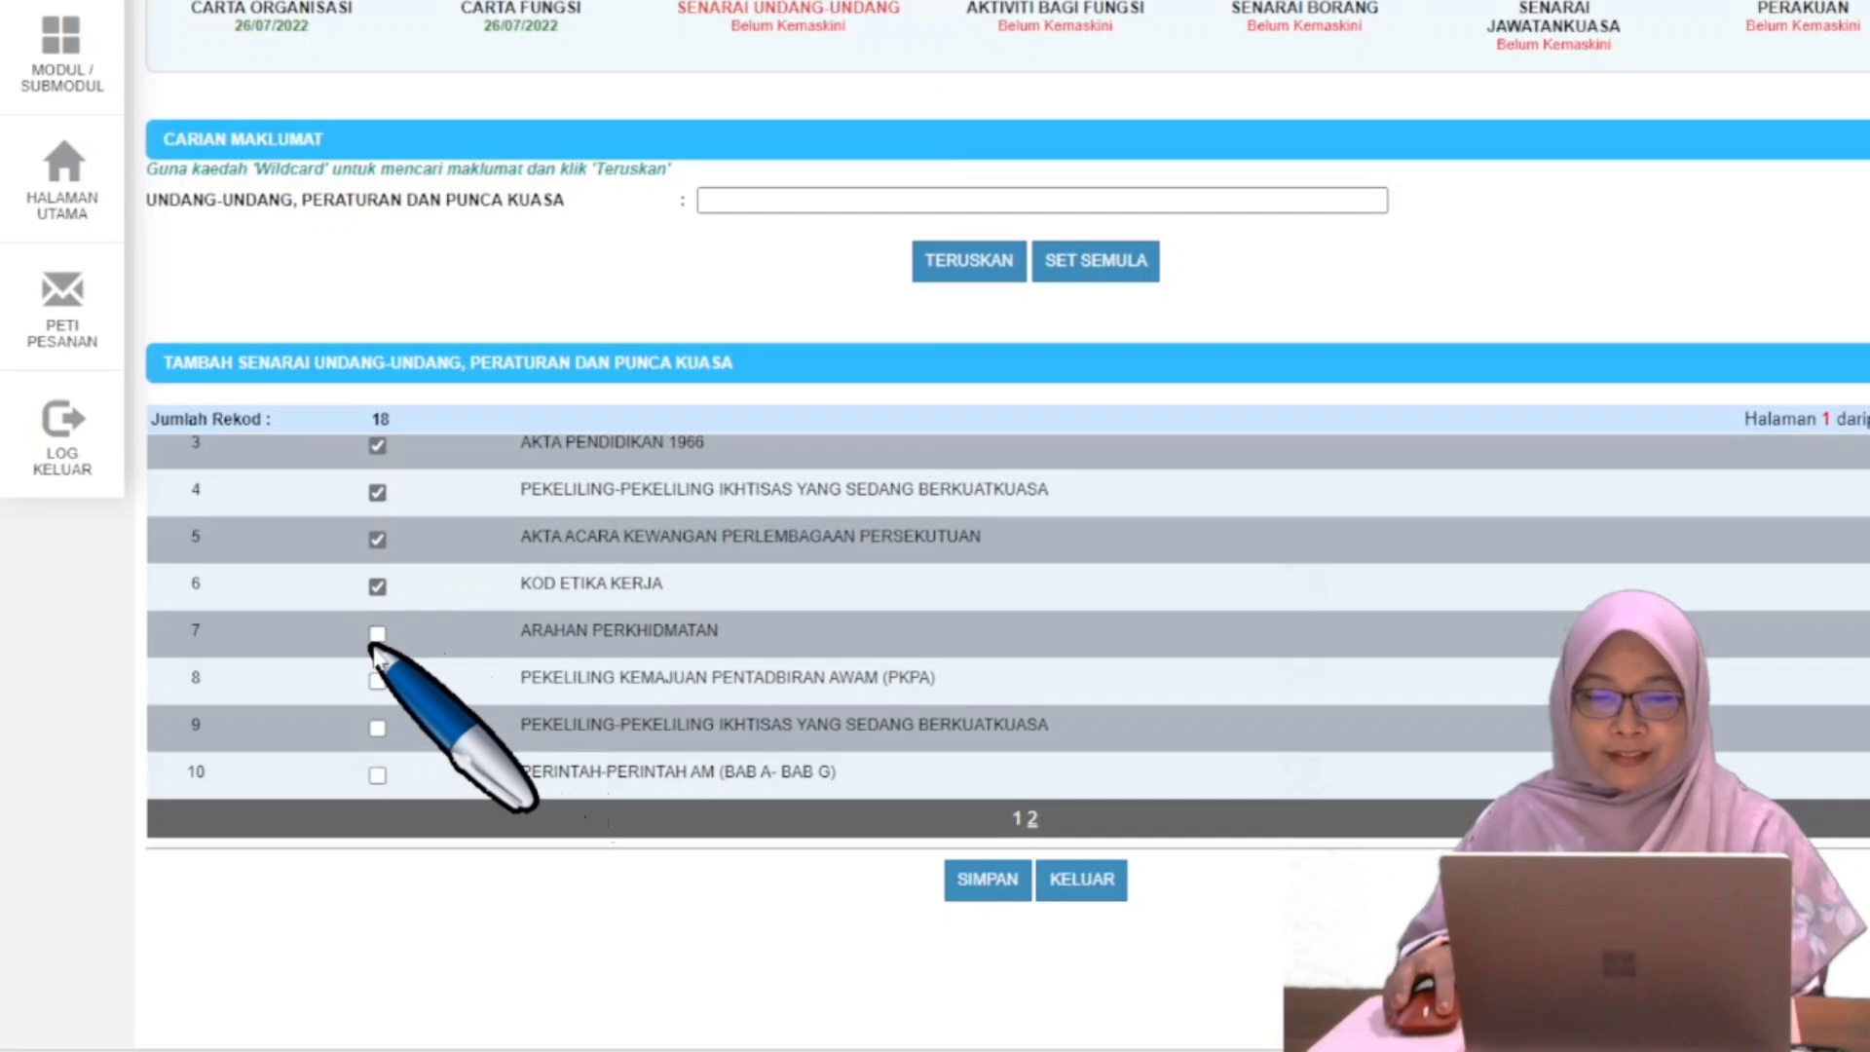
click(377, 634)
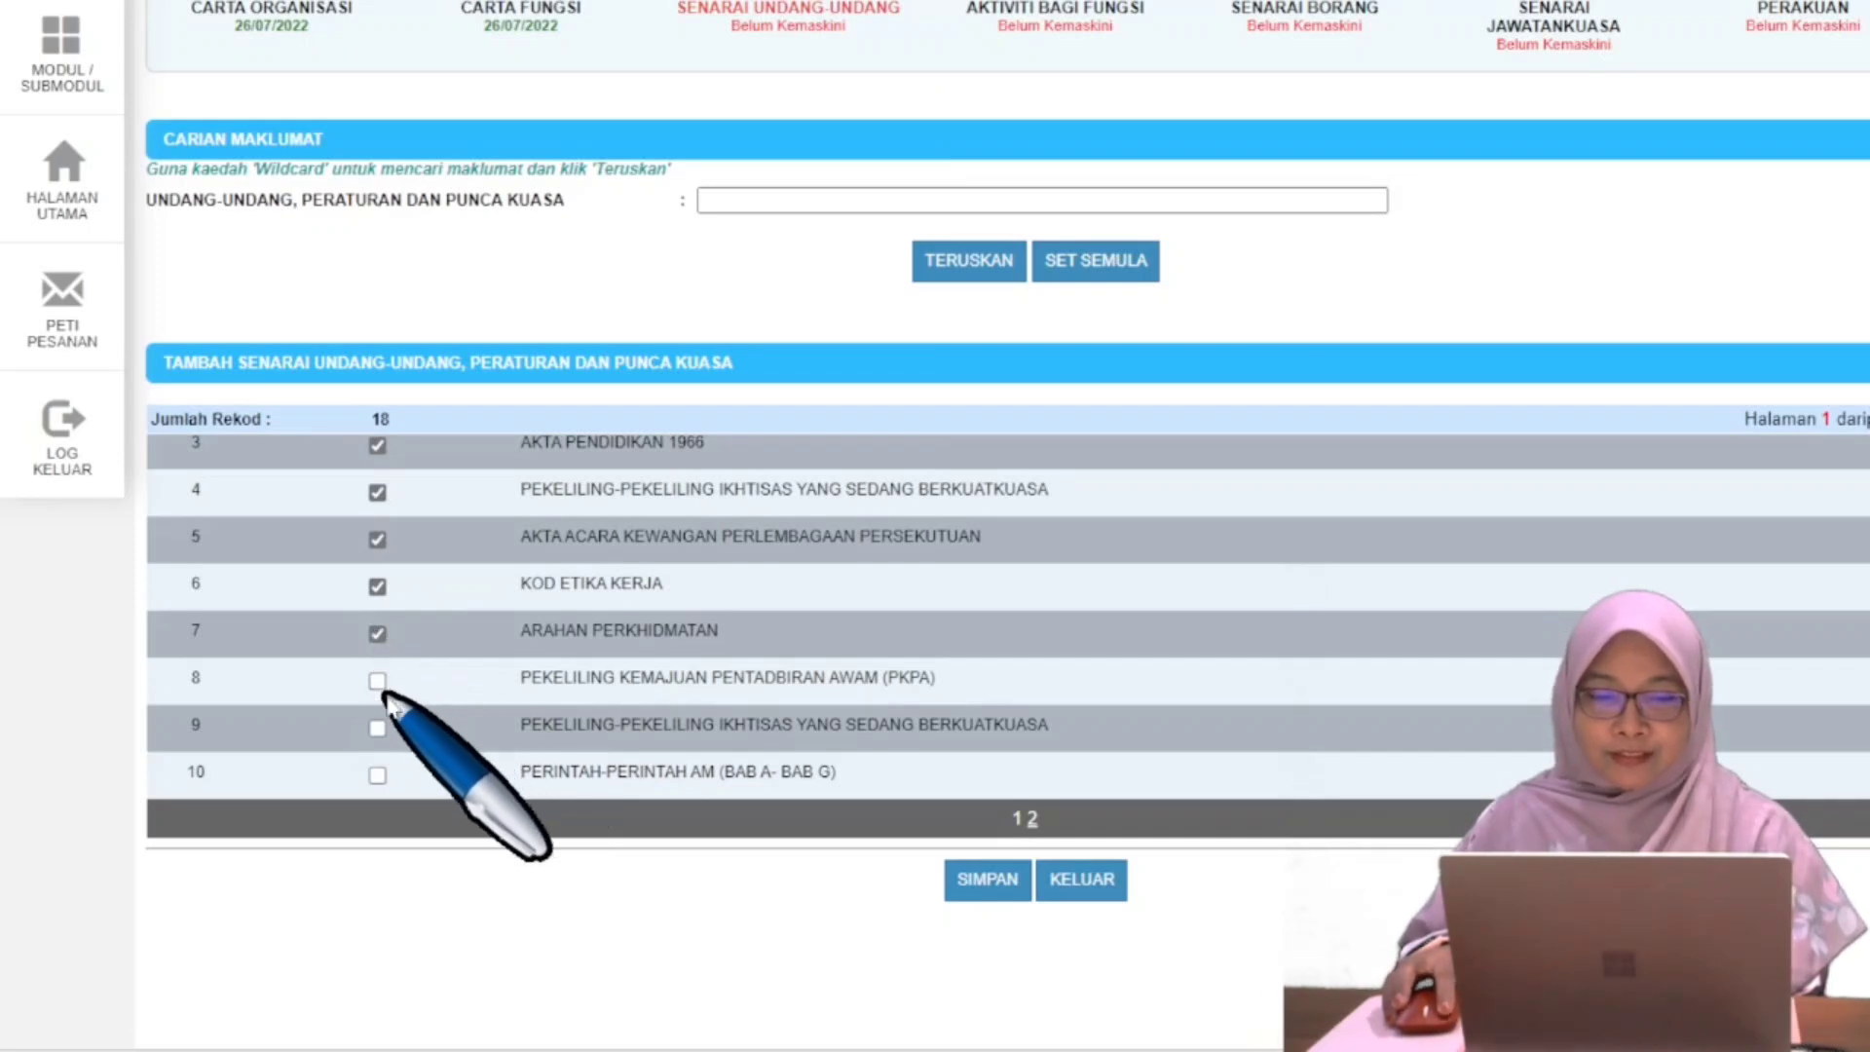
click(377, 681)
click(377, 728)
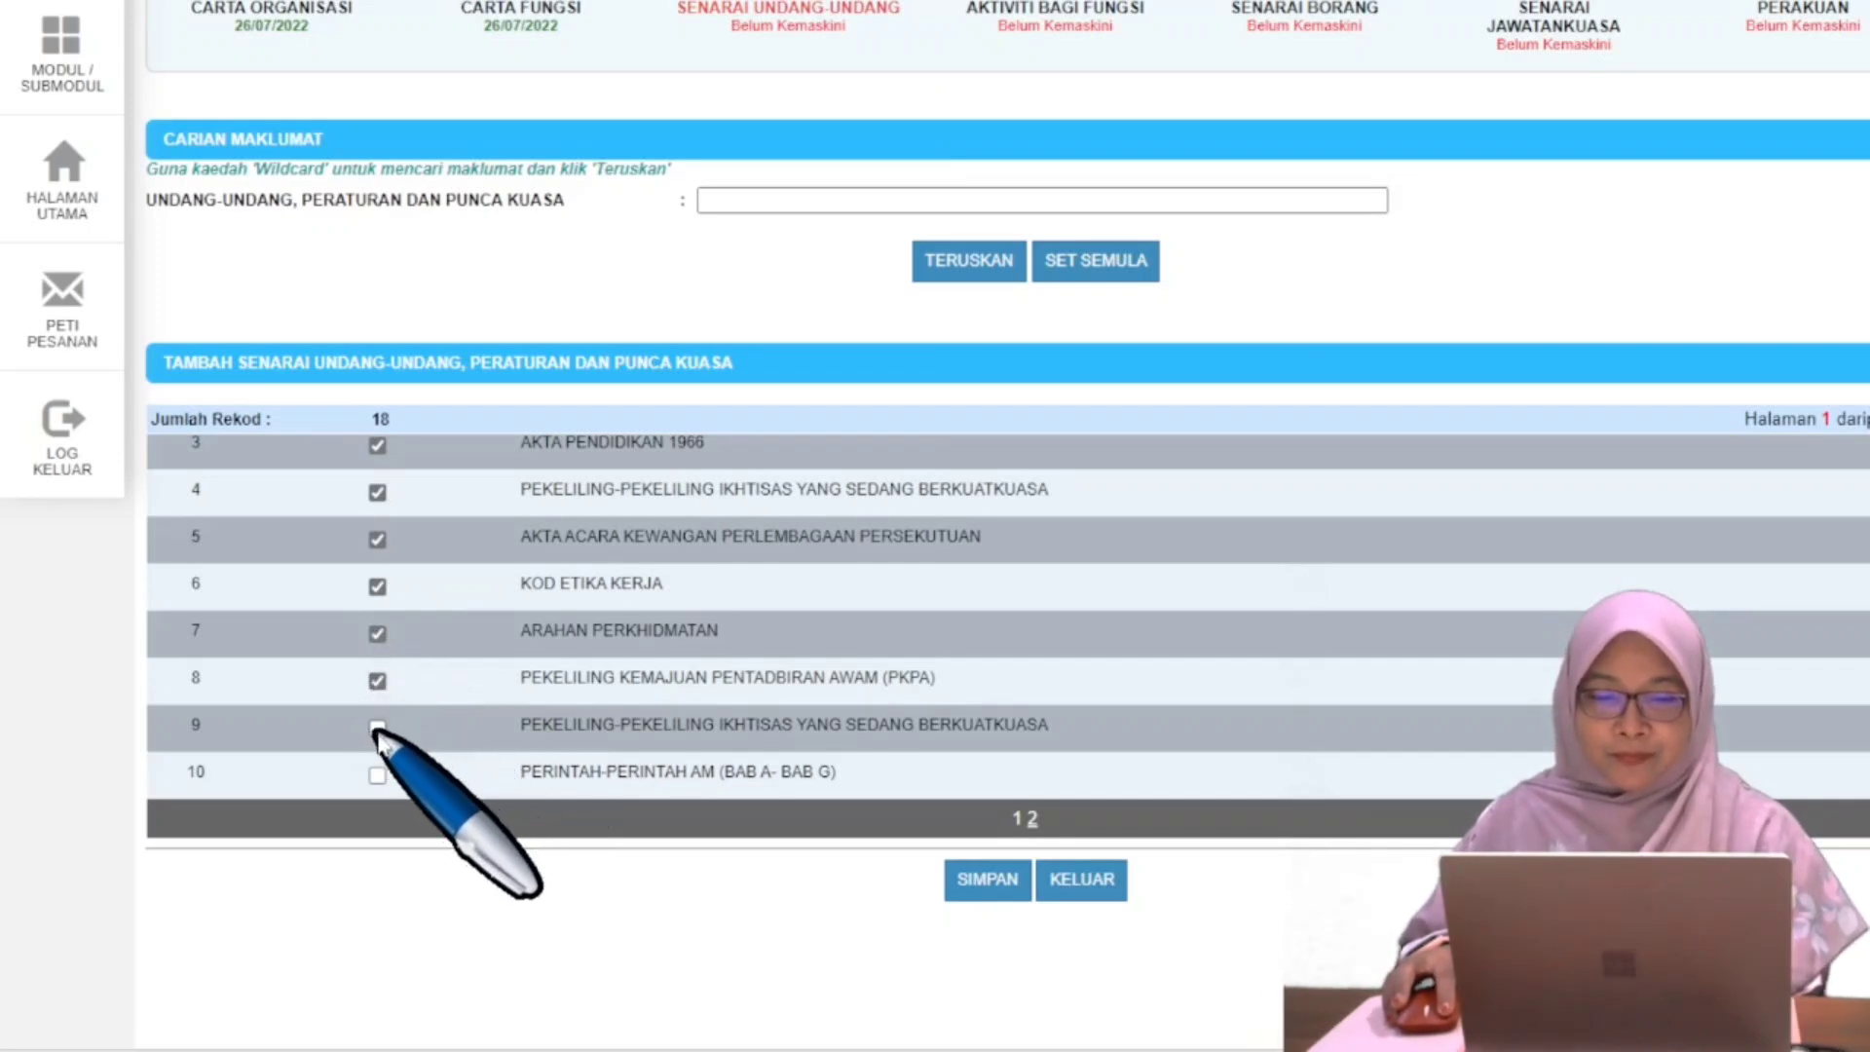
click(378, 776)
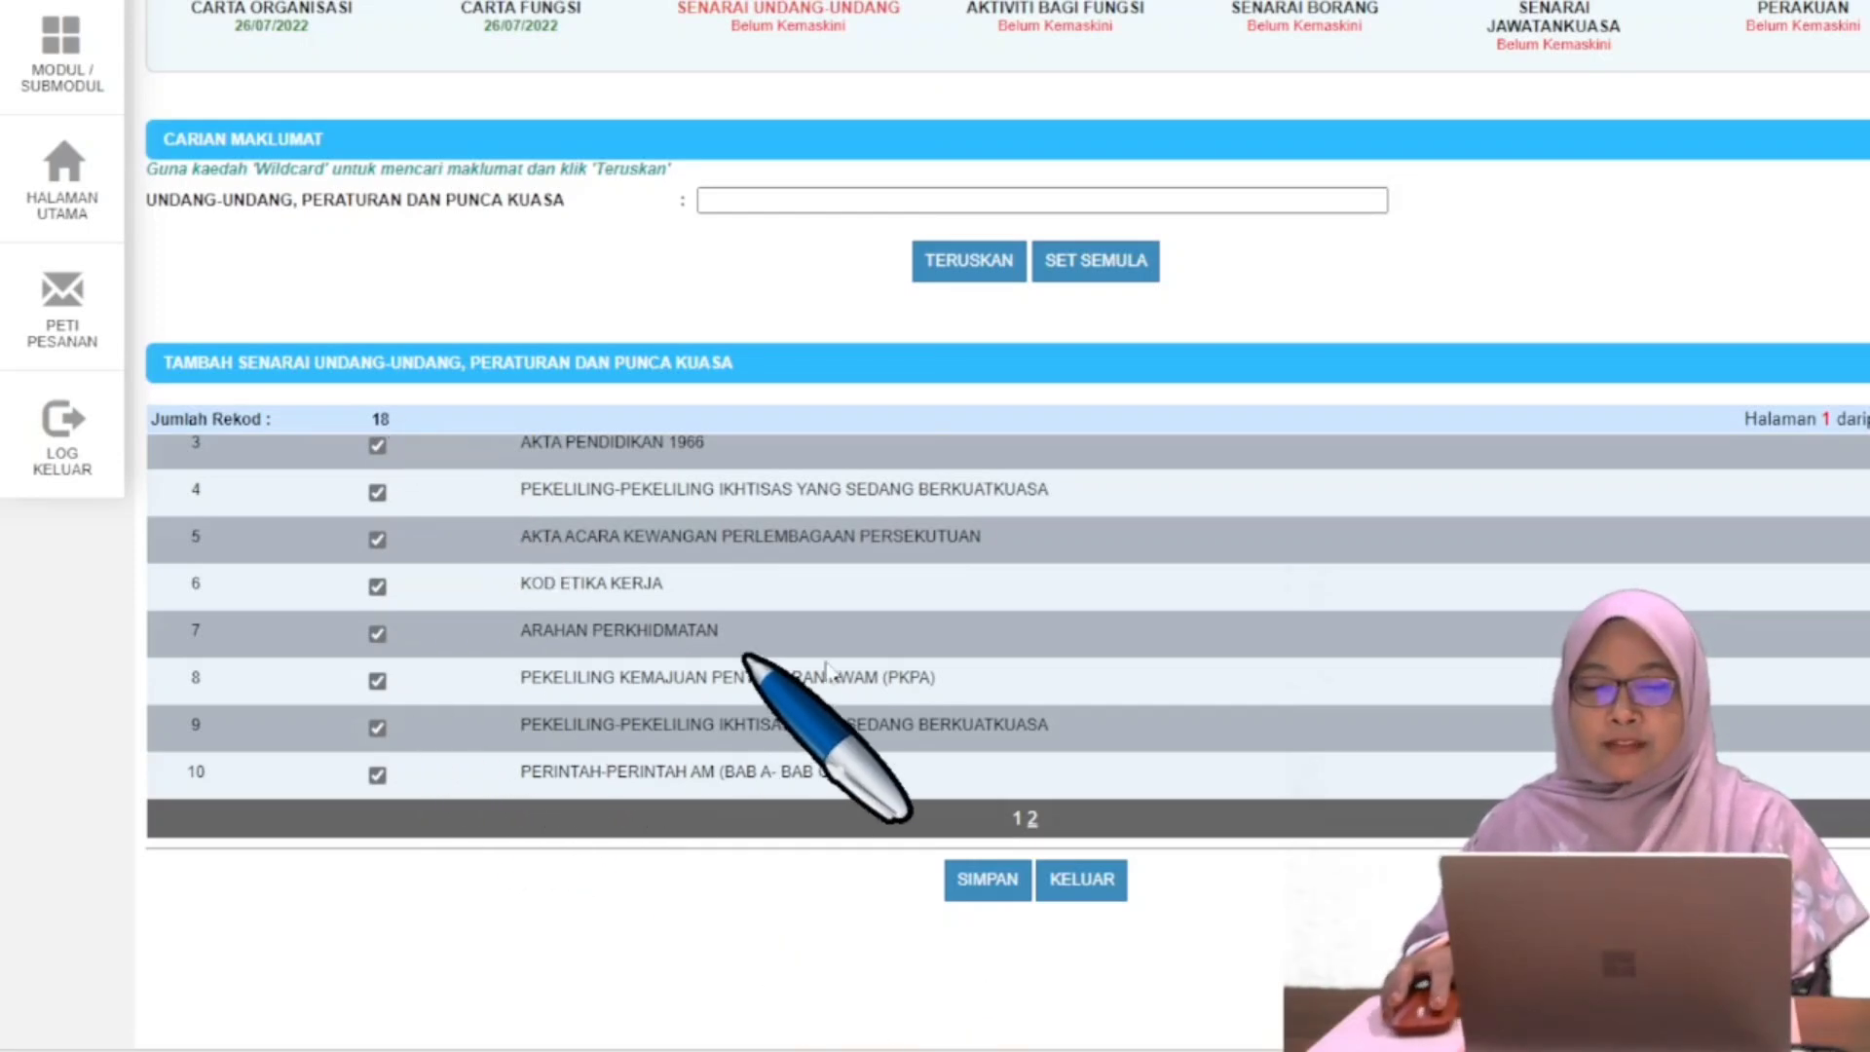
Save the ten selected laws, confirming the save and dismissing the resulting message.
click(1001, 891)
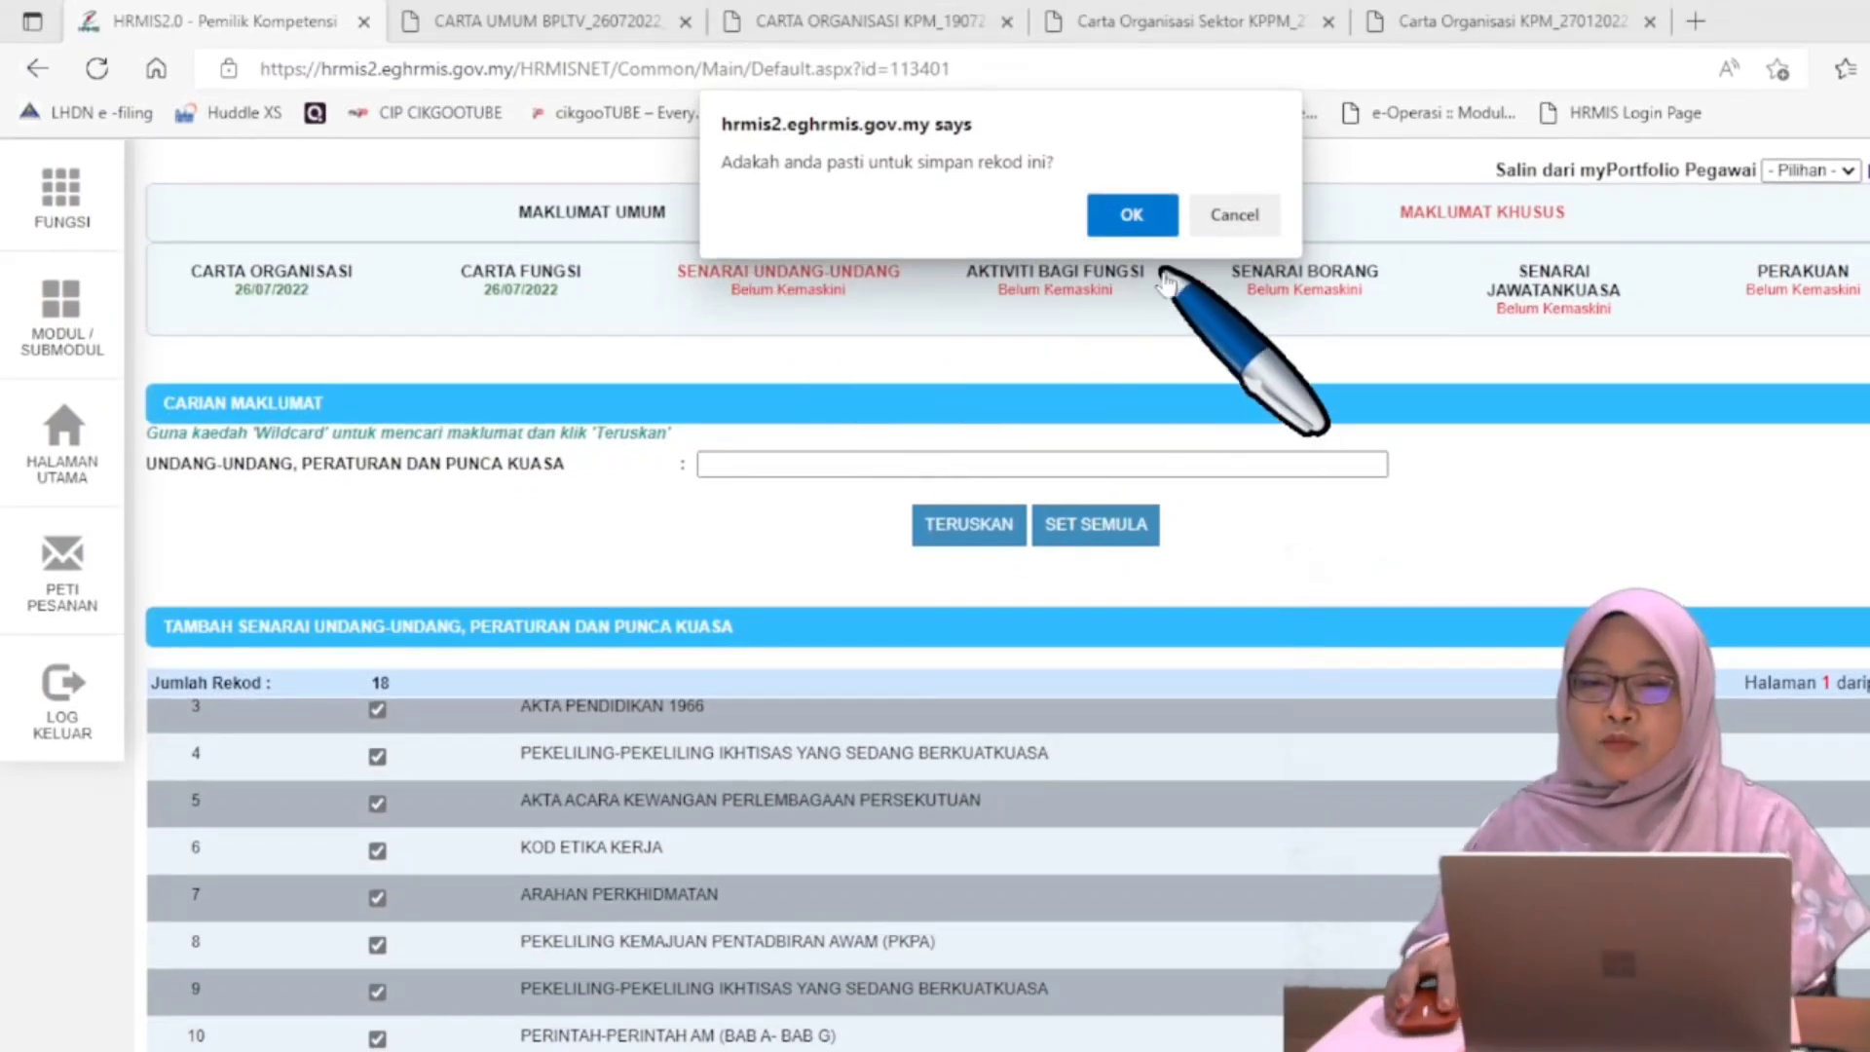
click(1157, 228)
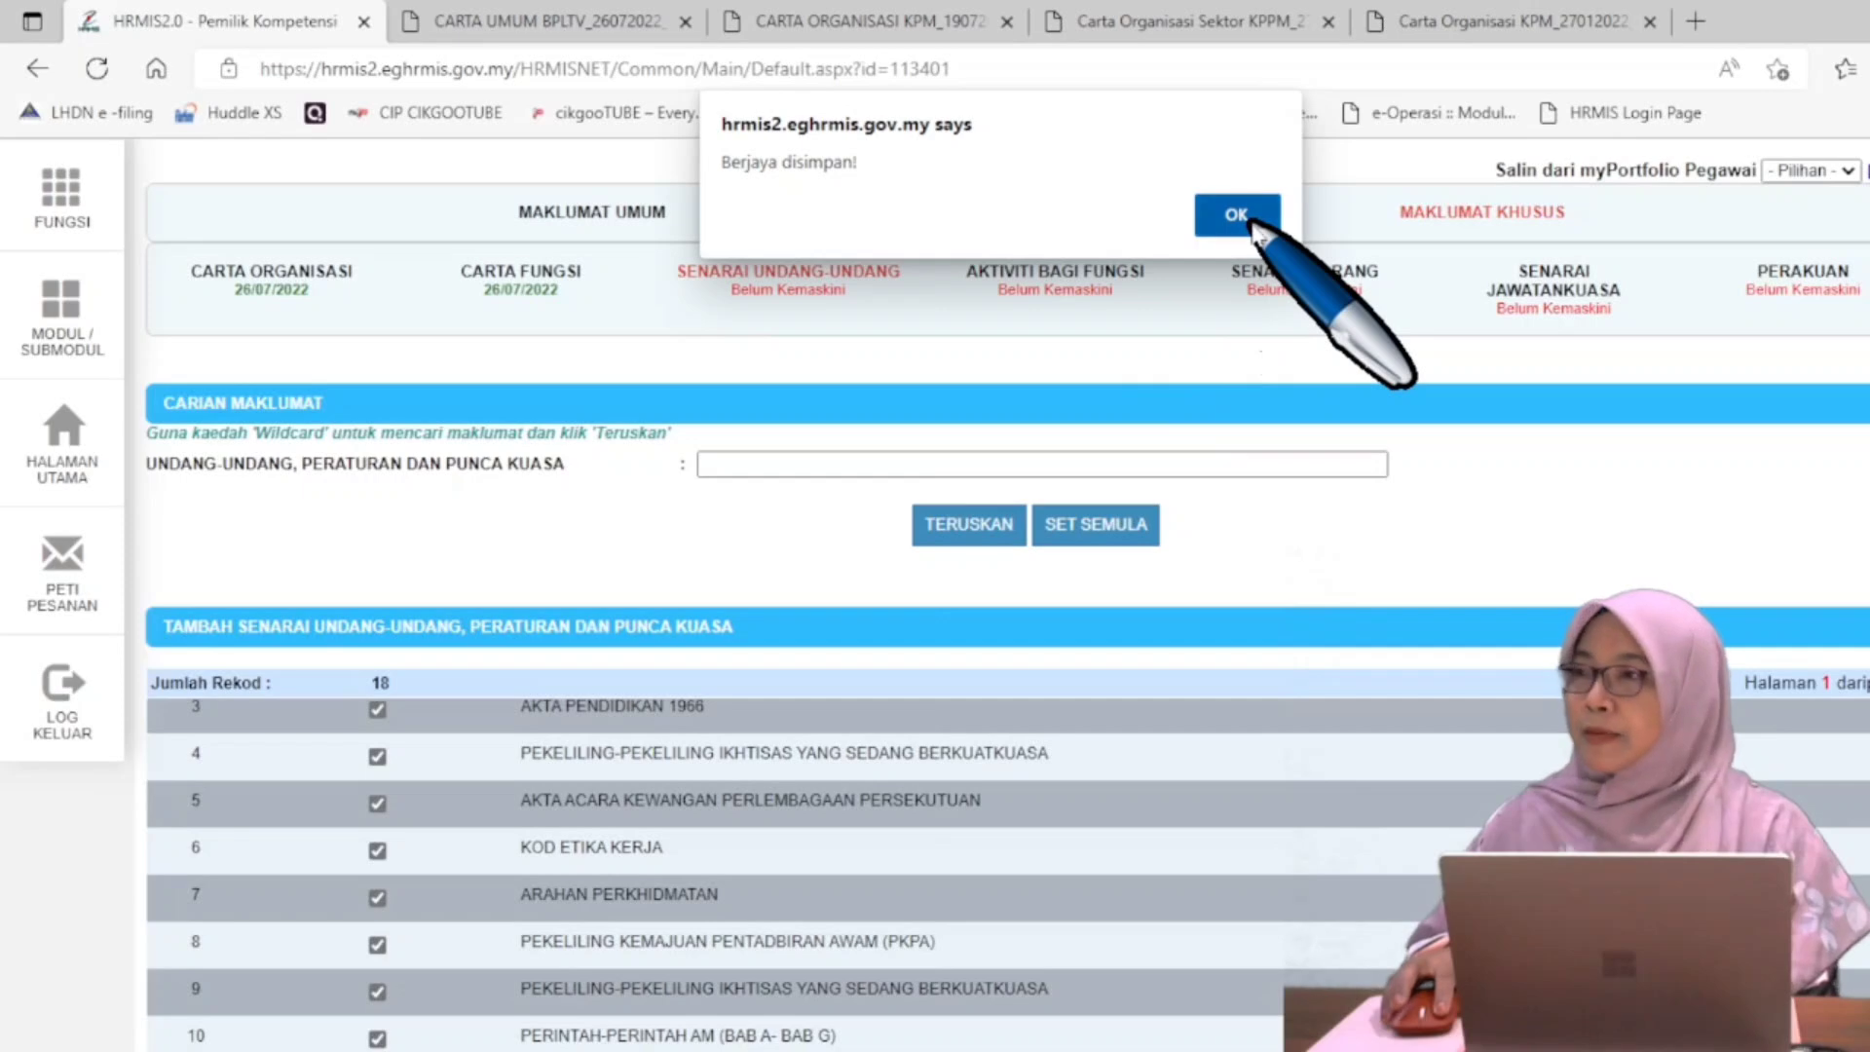
click(1236, 214)
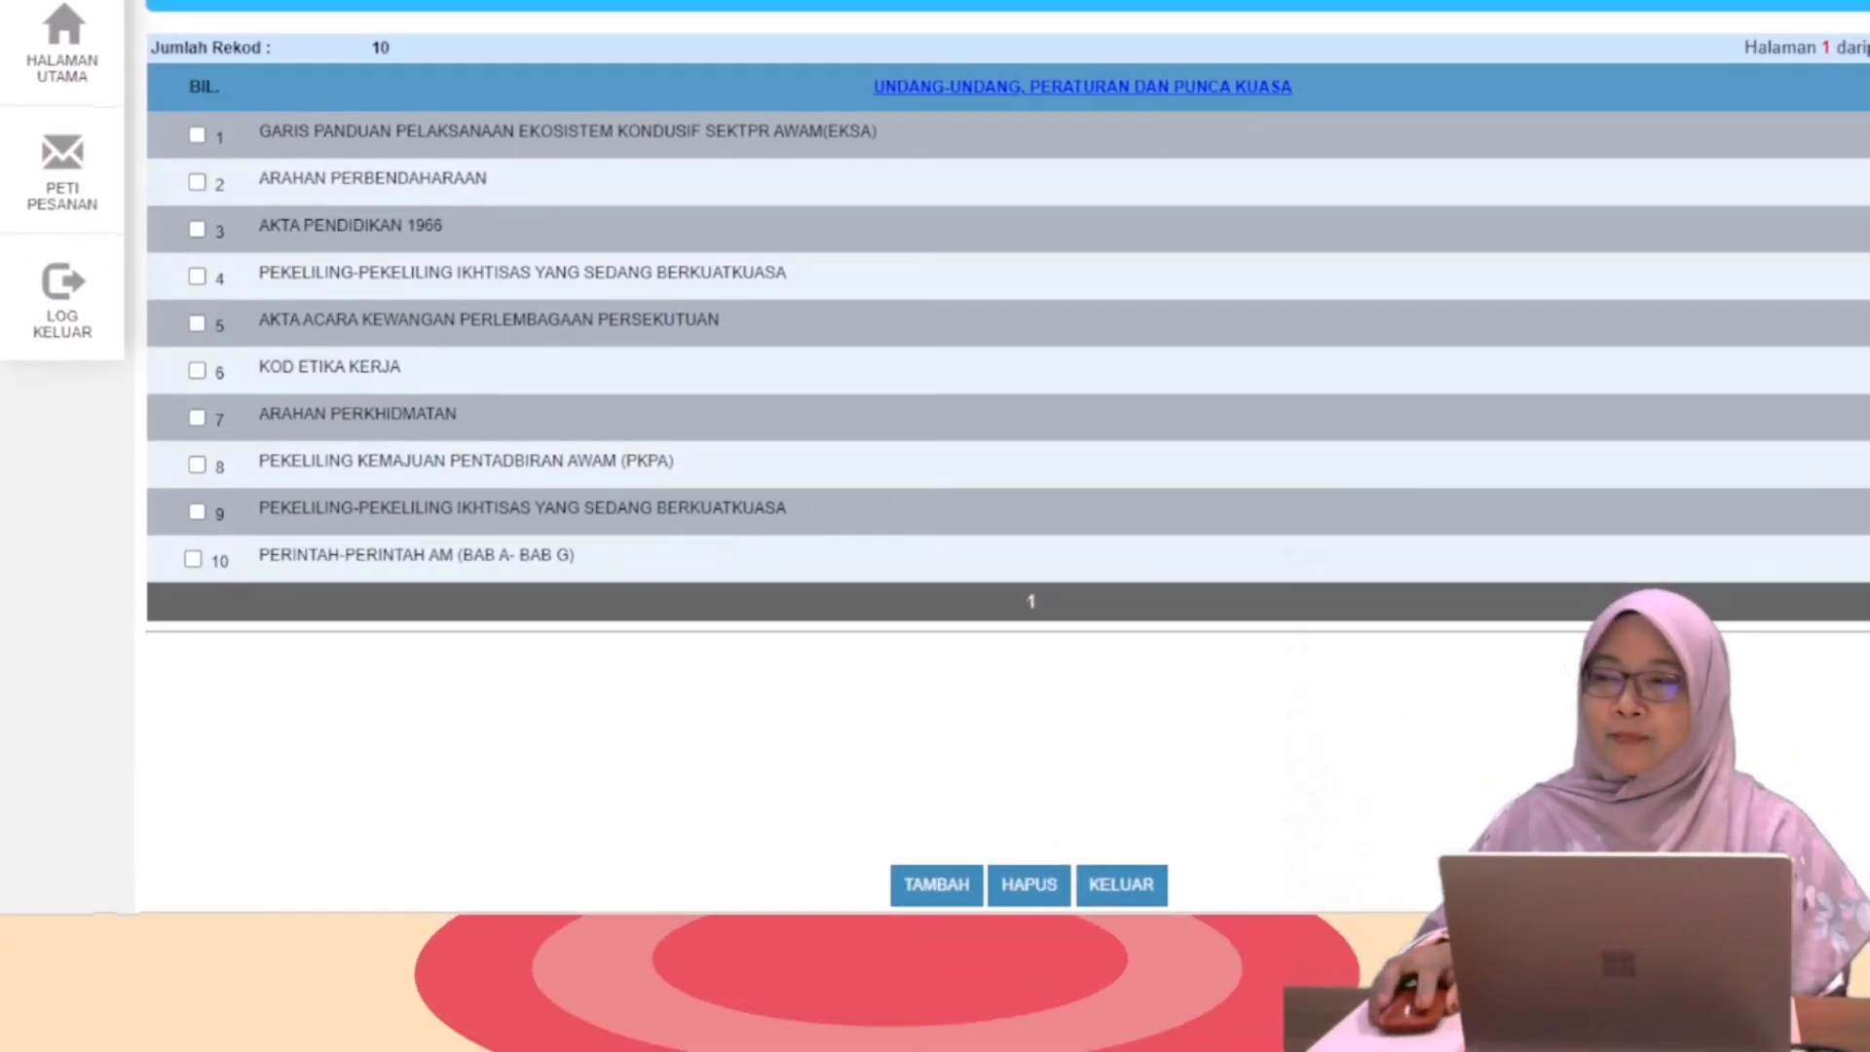
Start another addition to the laws list and select all the remaining items 1 to 8, beginning with Akta Rahsia Rasmi 1972 Pindaan 1976.
click(935, 884)
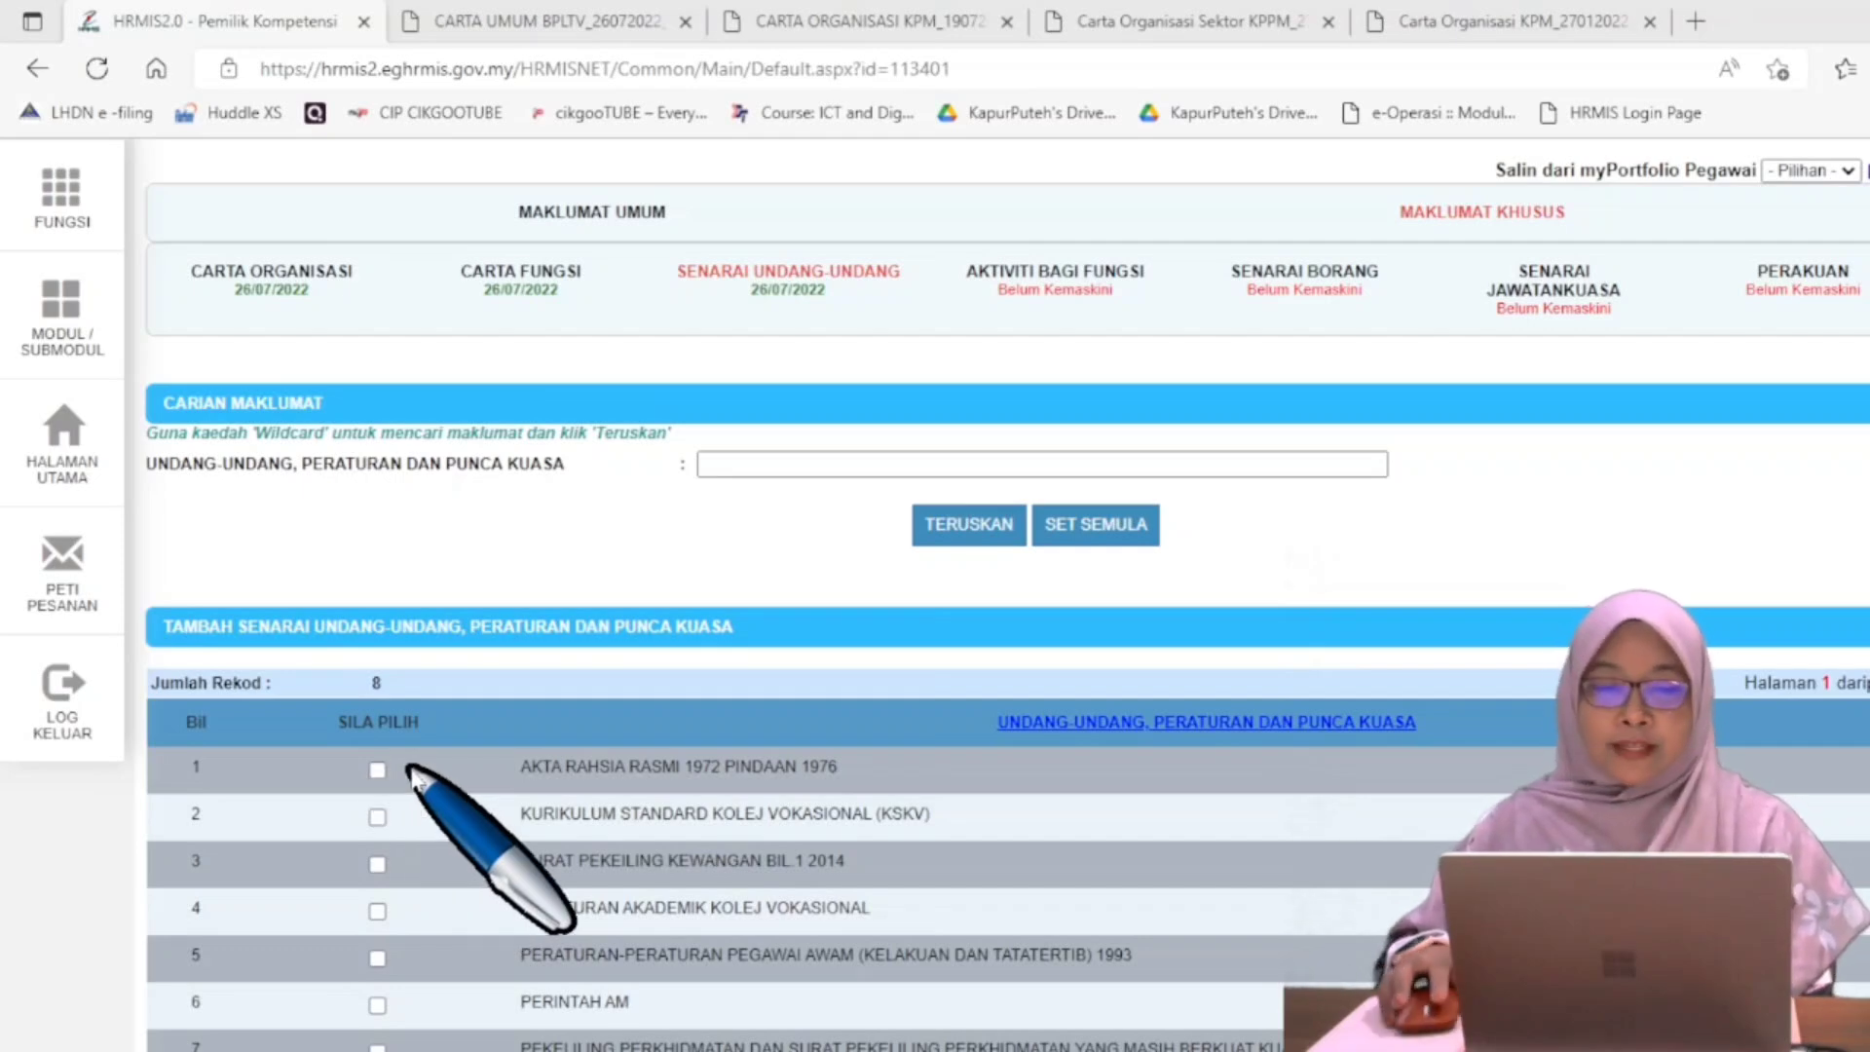
click(376, 769)
click(377, 817)
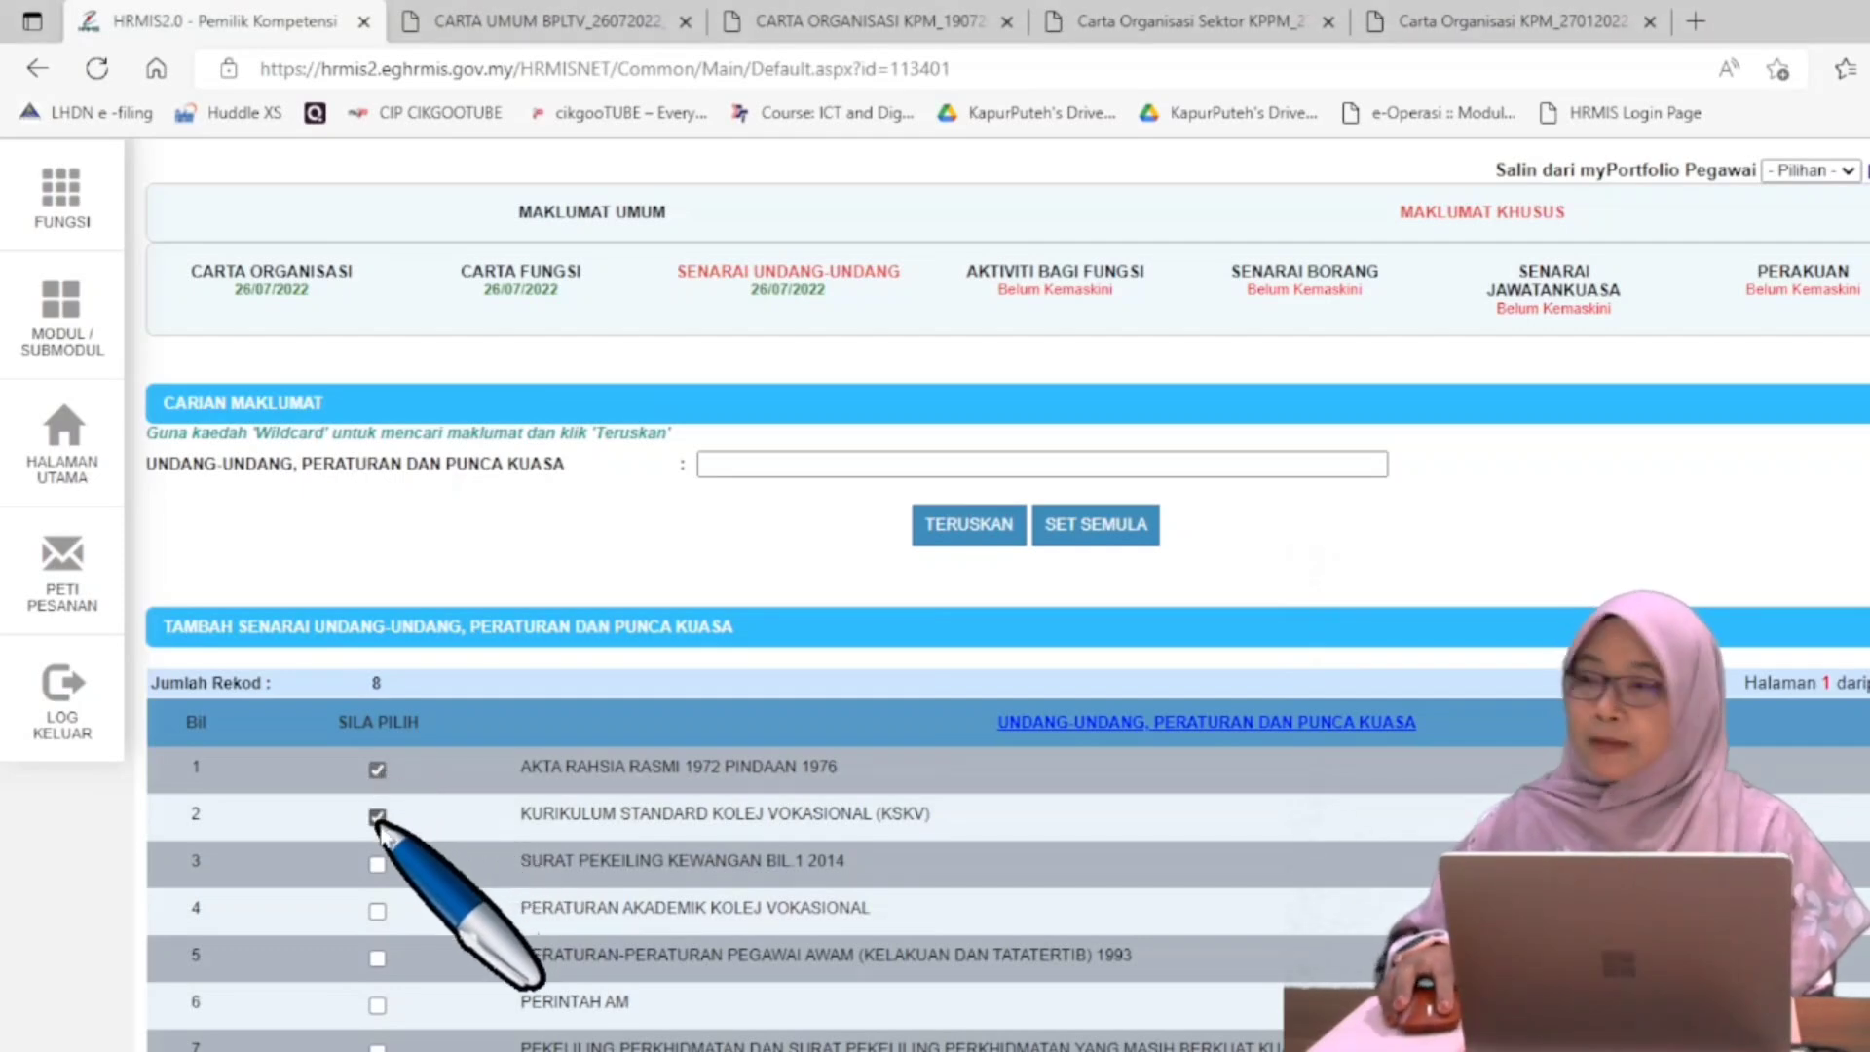
click(377, 865)
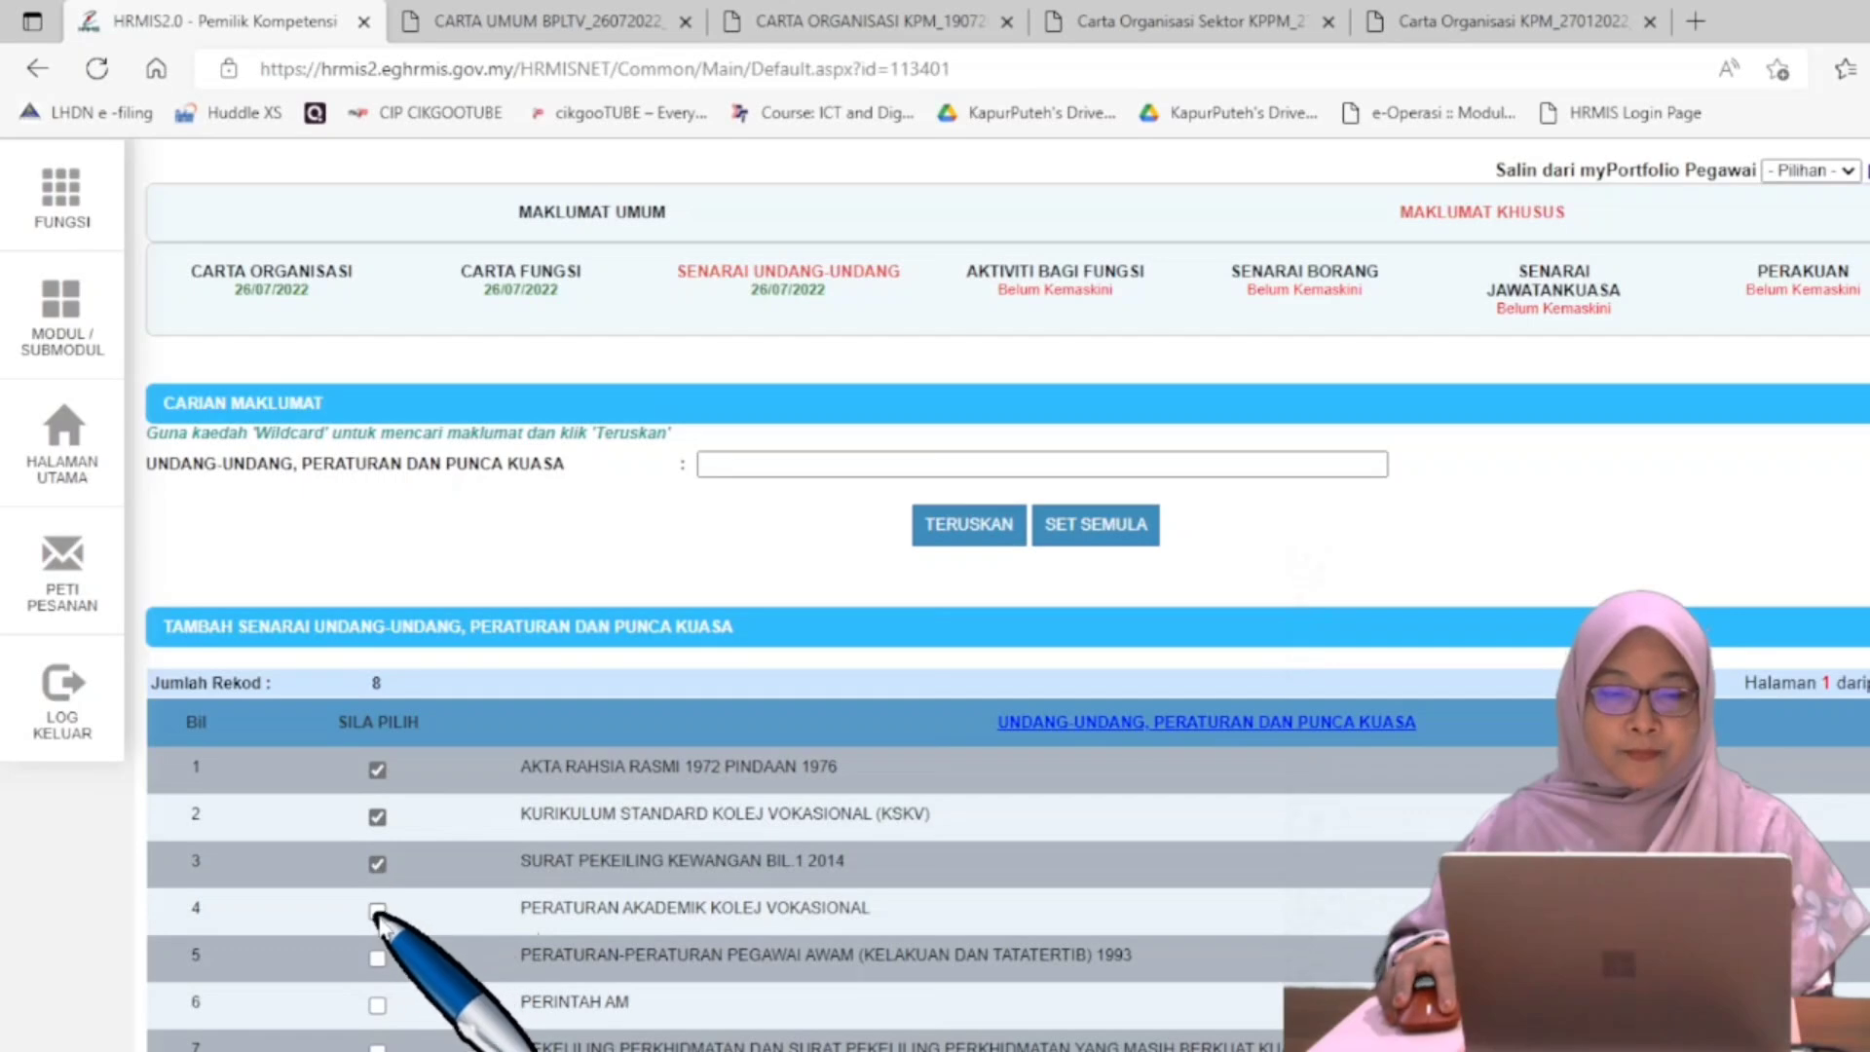
click(377, 912)
click(376, 958)
click(377, 1005)
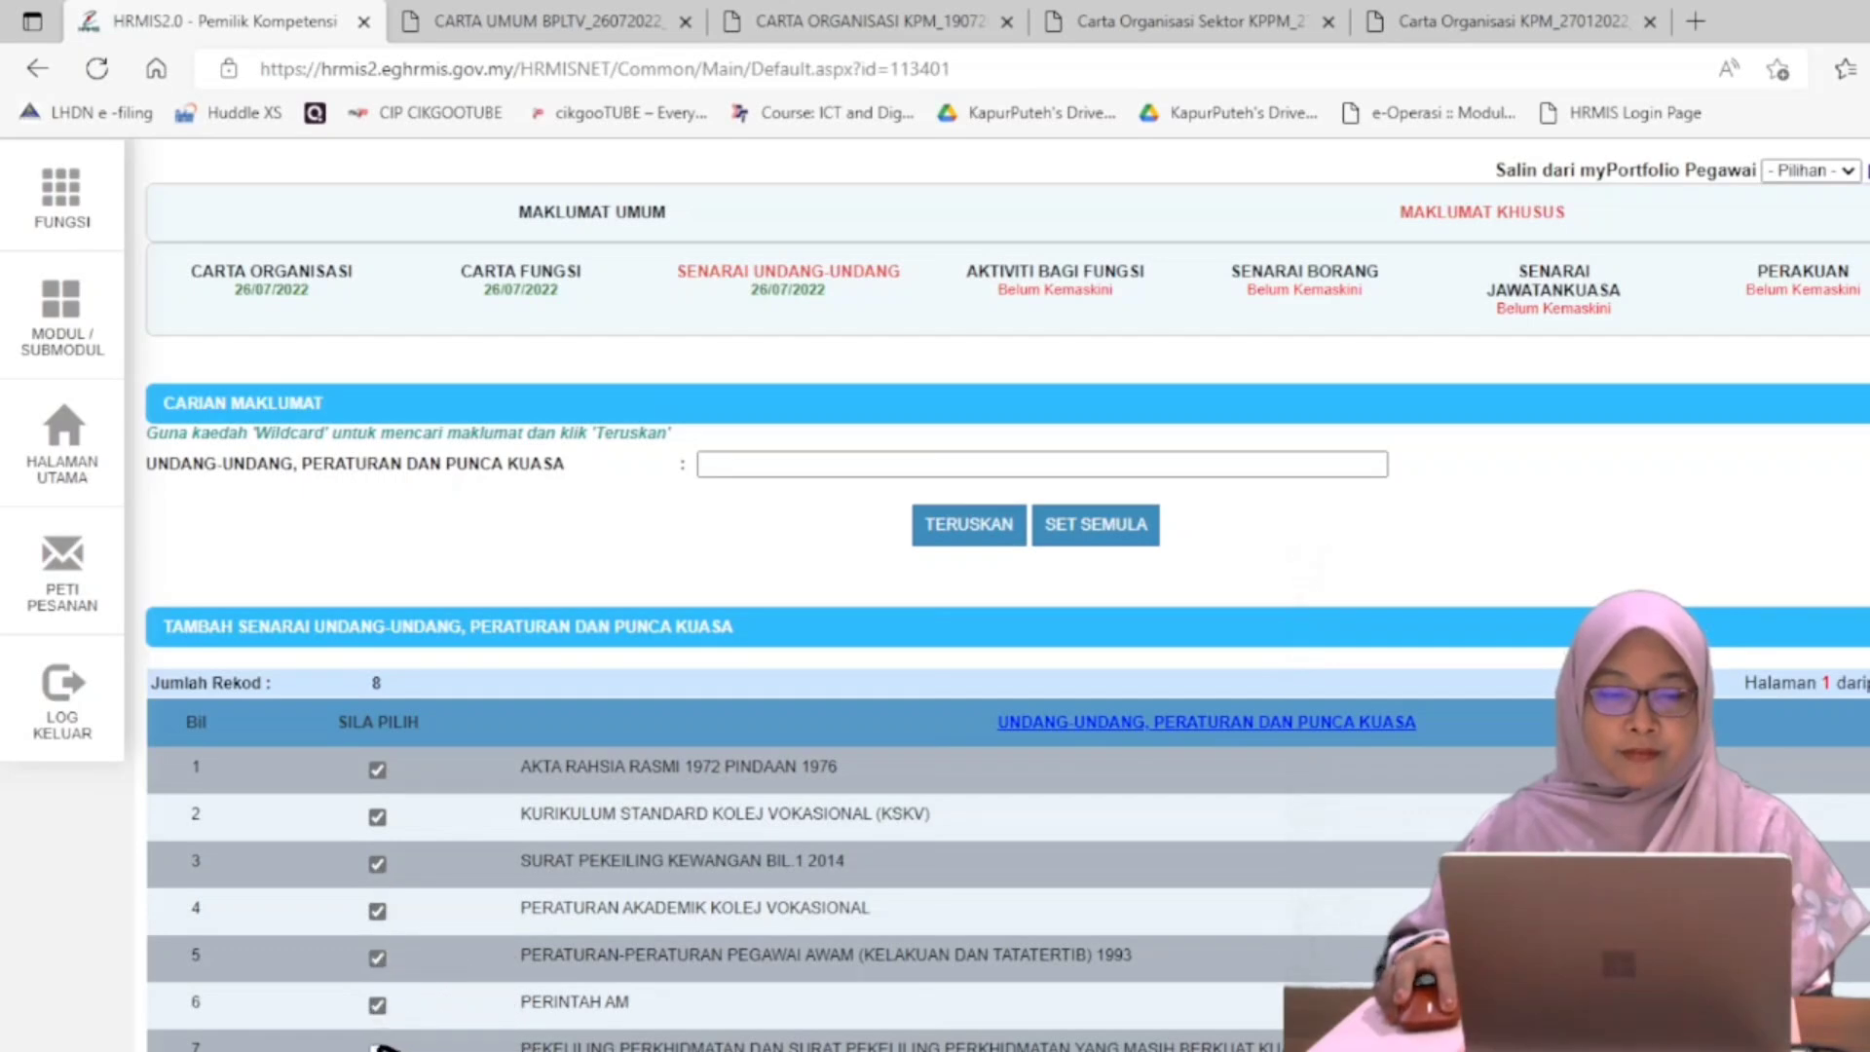
click(377, 1048)
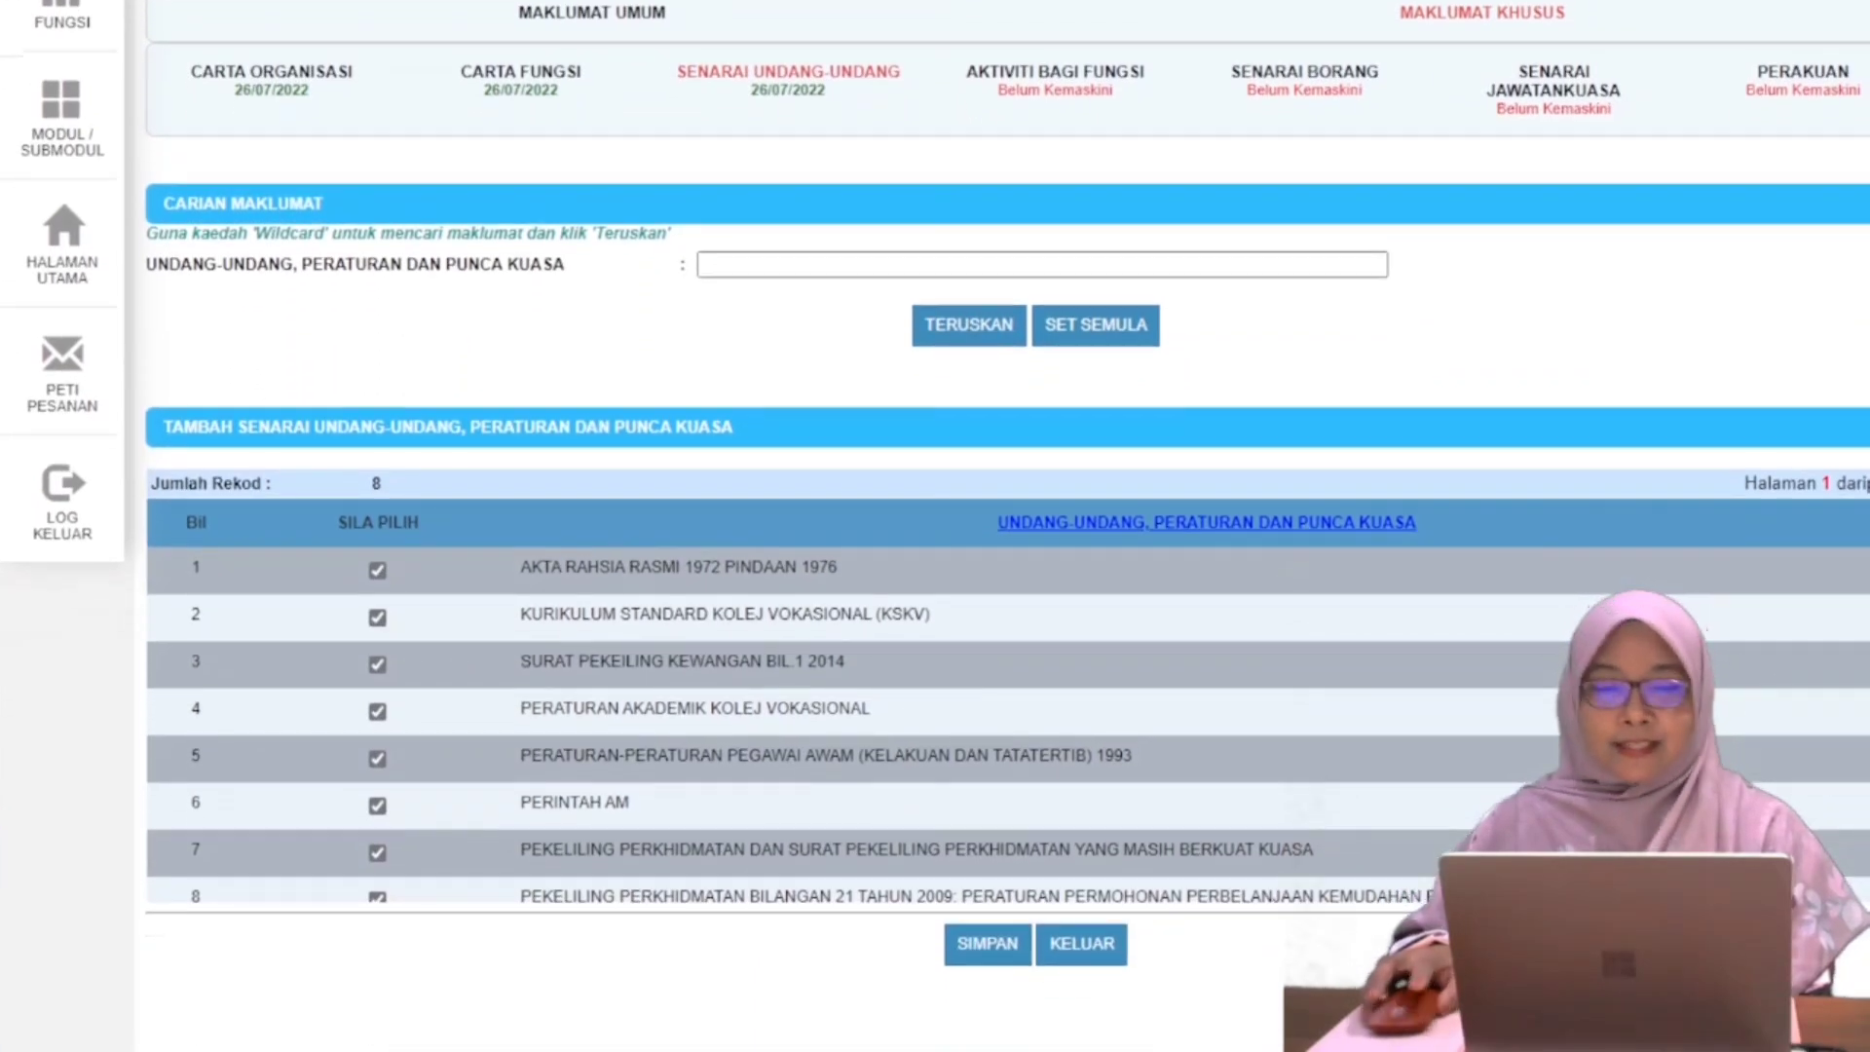
Save the eight additional laws, confirming the save and dismissing the resulting message.
scroll(1193, 837, down, 1)
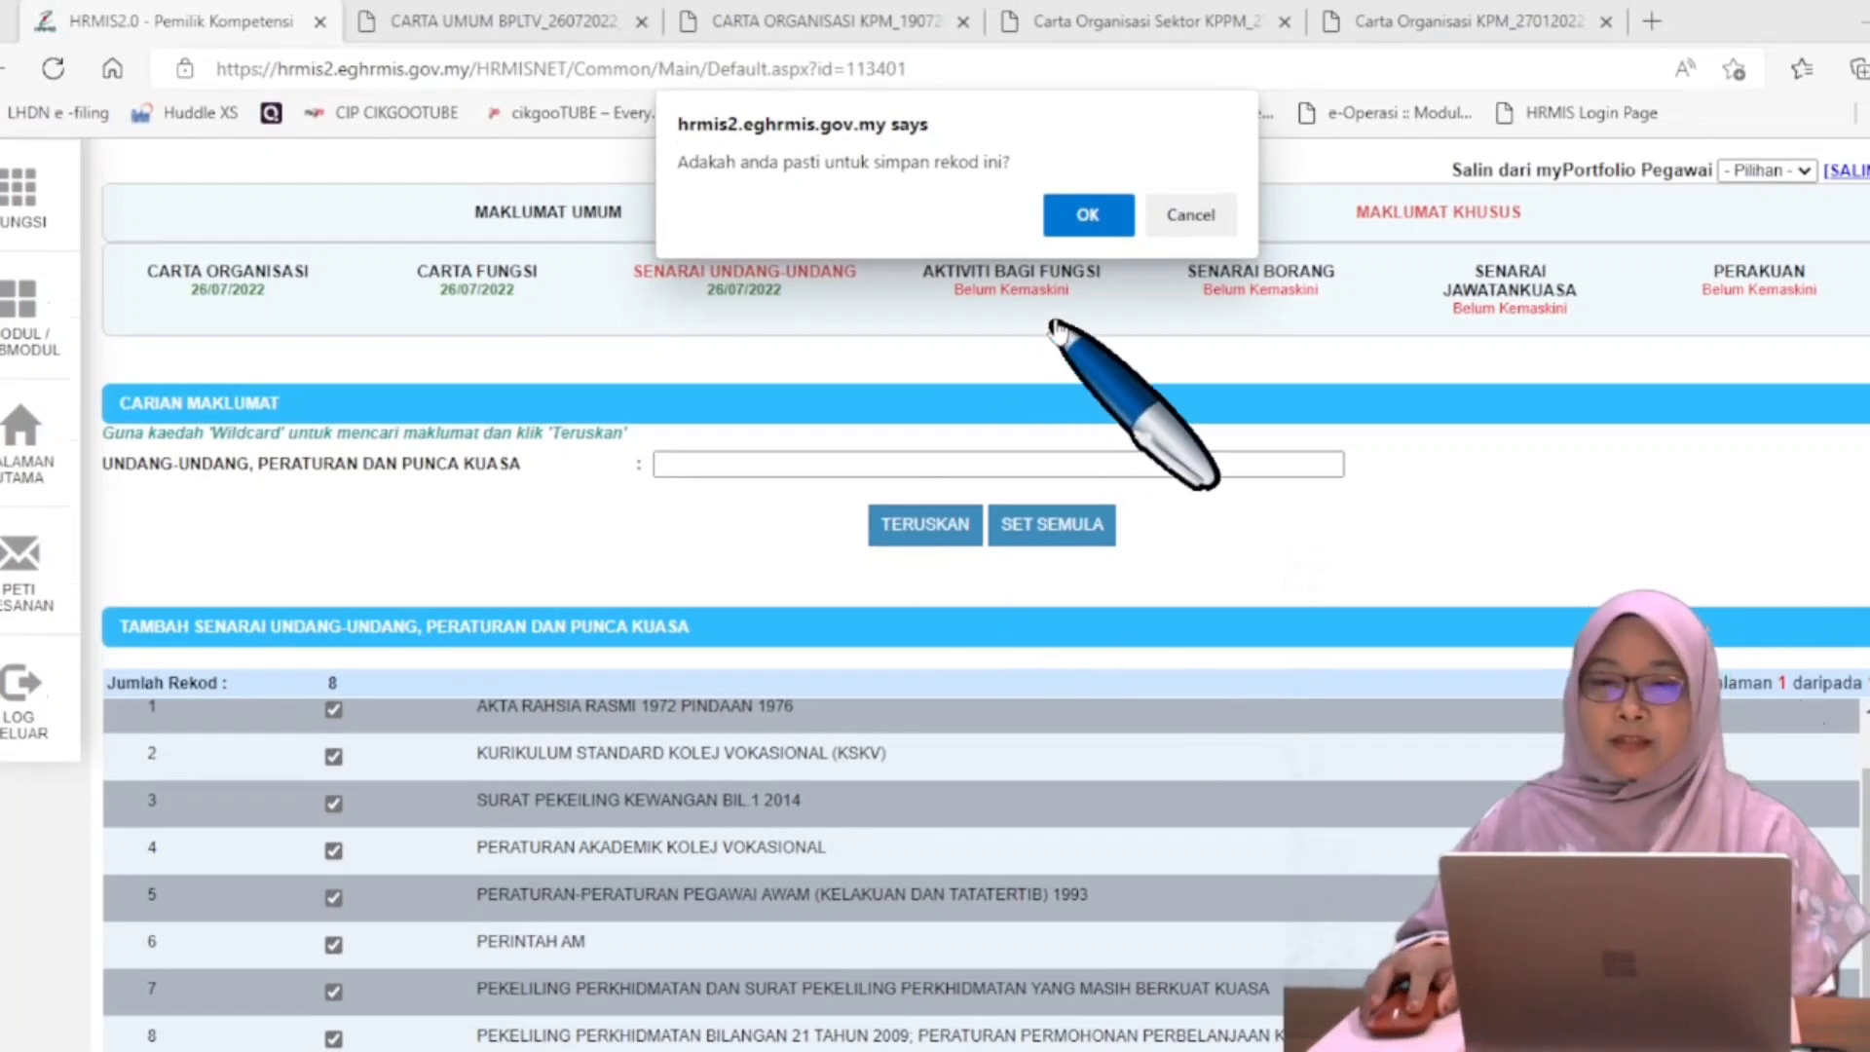
click(1083, 214)
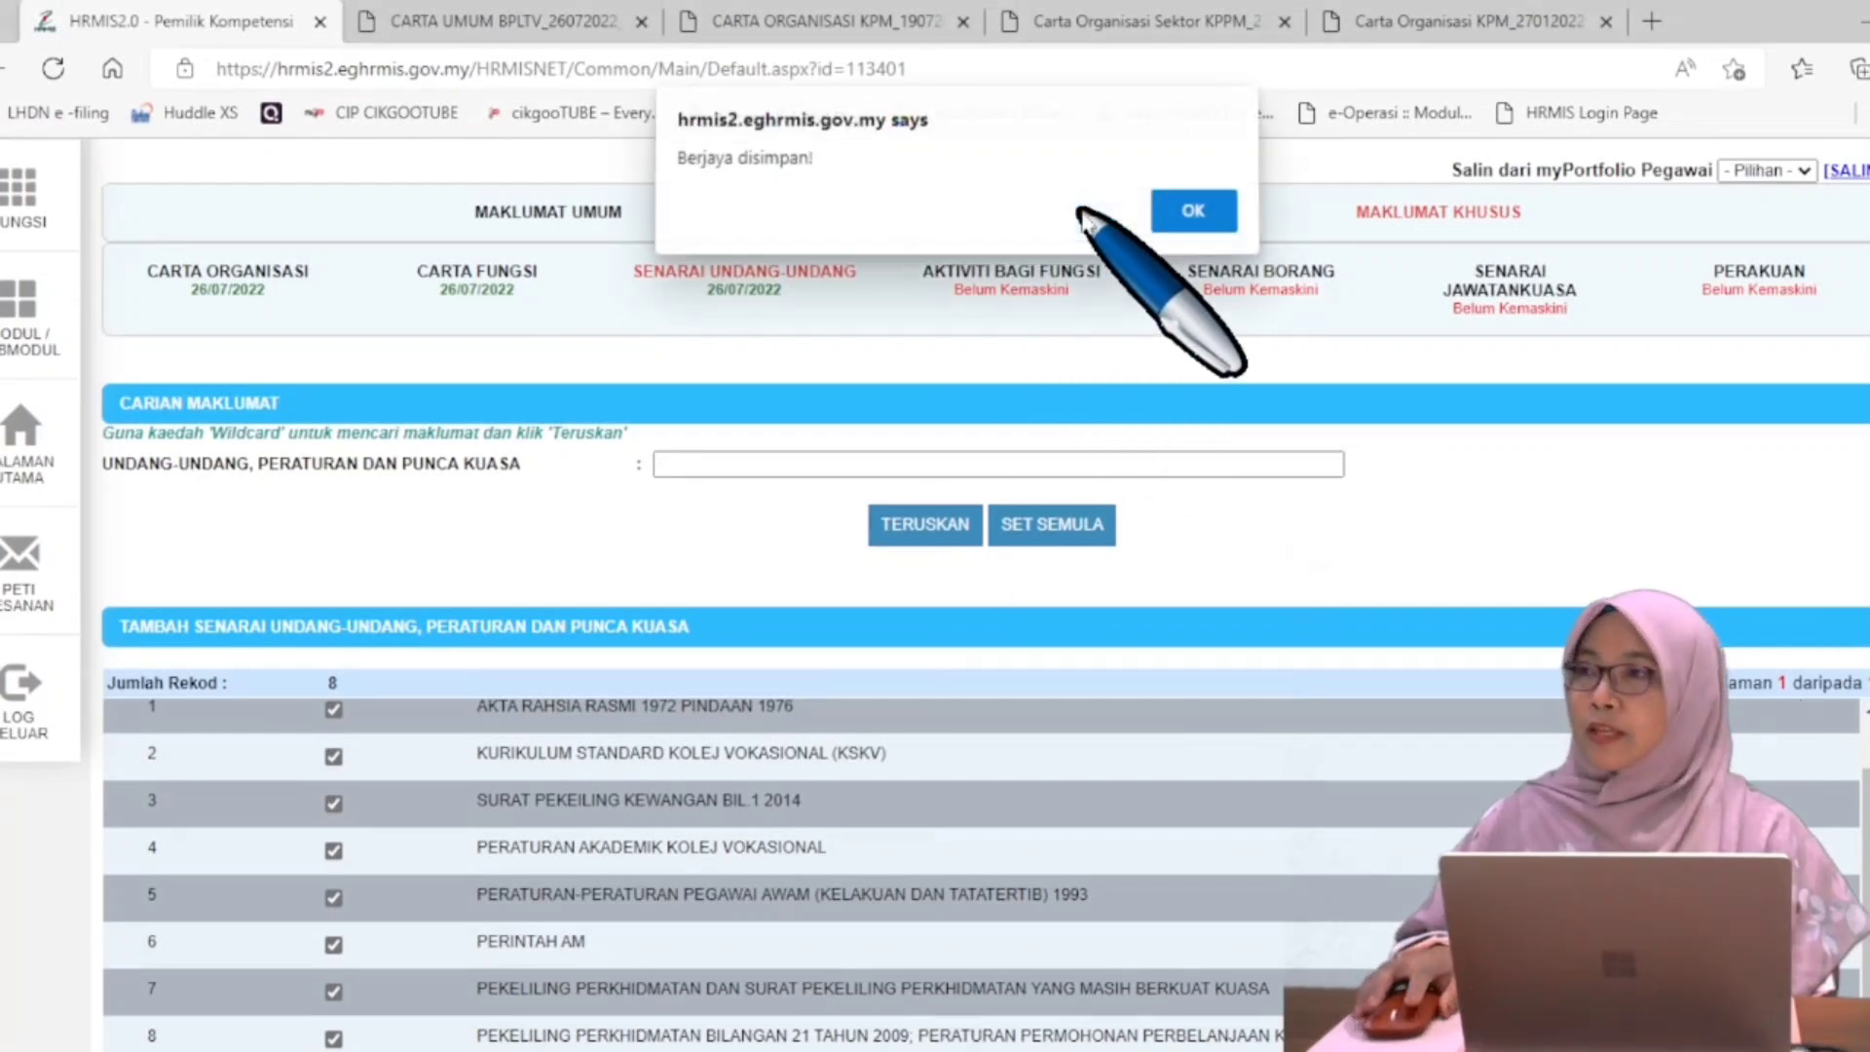
click(1176, 230)
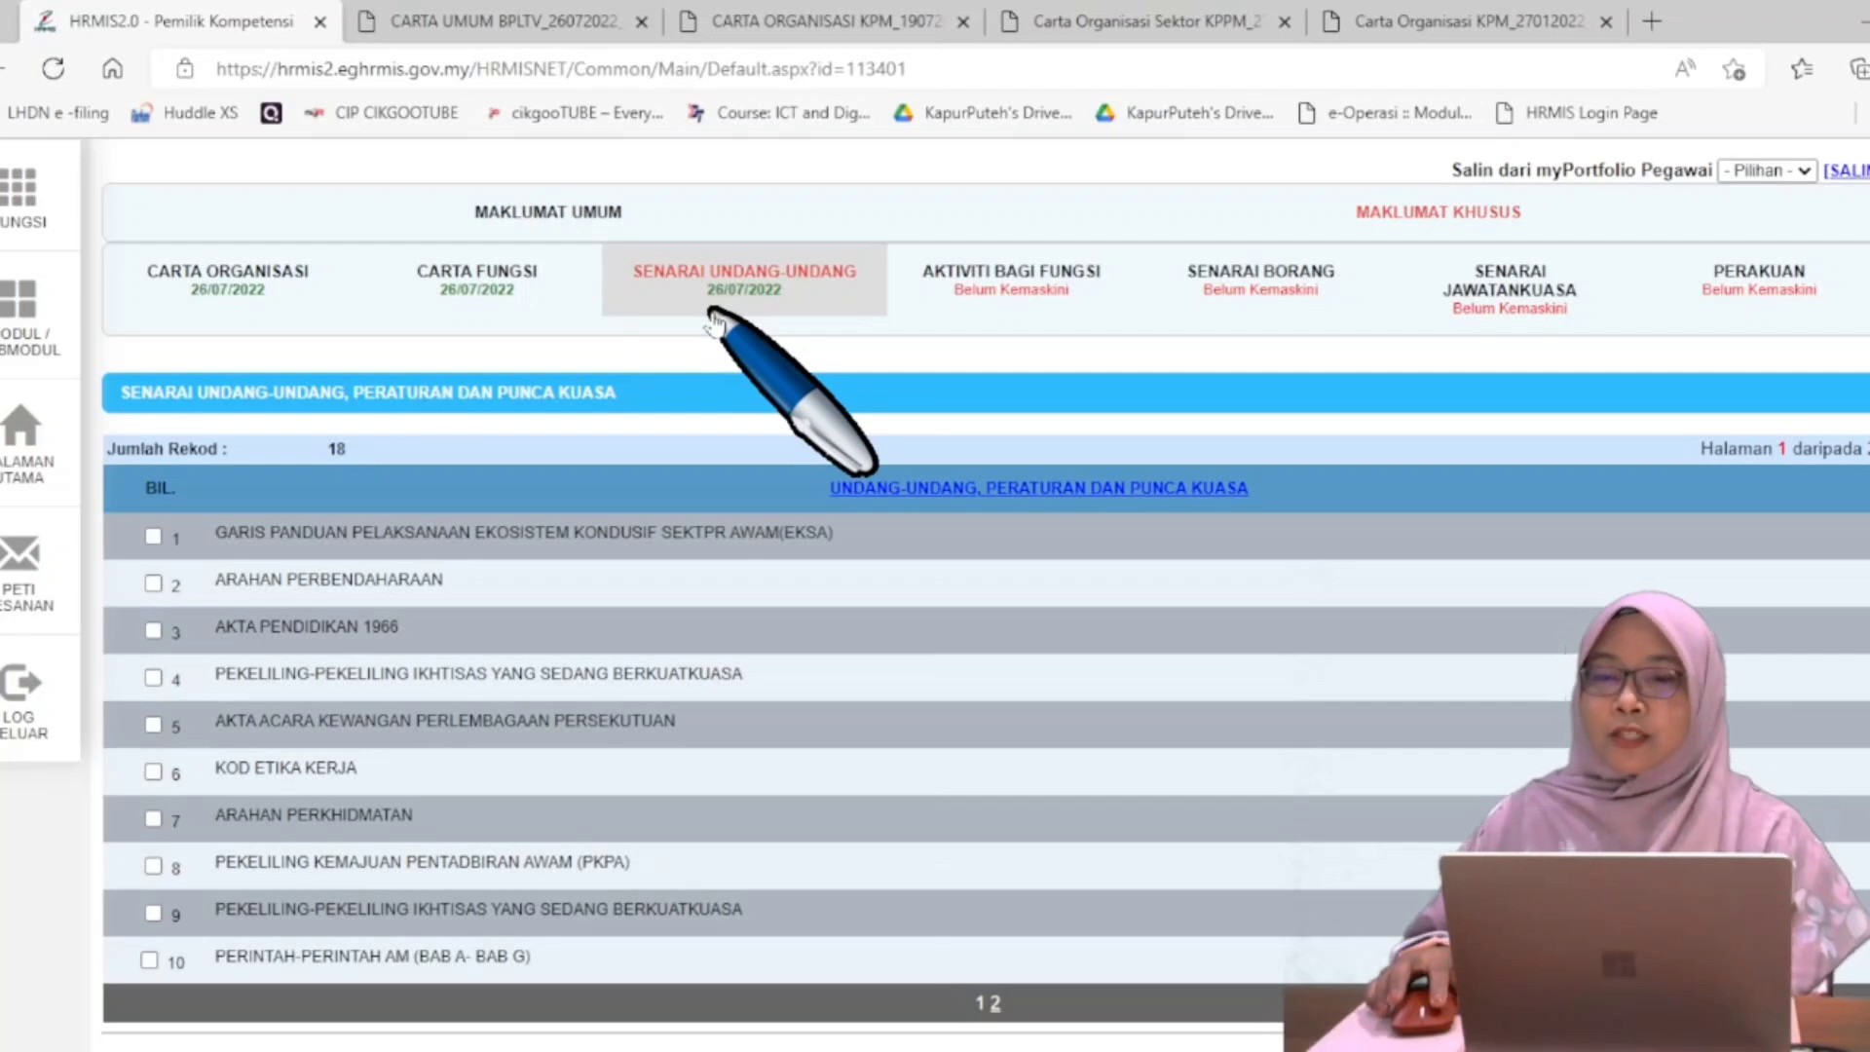
In Aktiviti Bagi Fungsi, describe Aktiviti 1 as "Melaksanakan PdP selaras dengan dasar KPM", save it and dismiss the message.
click(1022, 308)
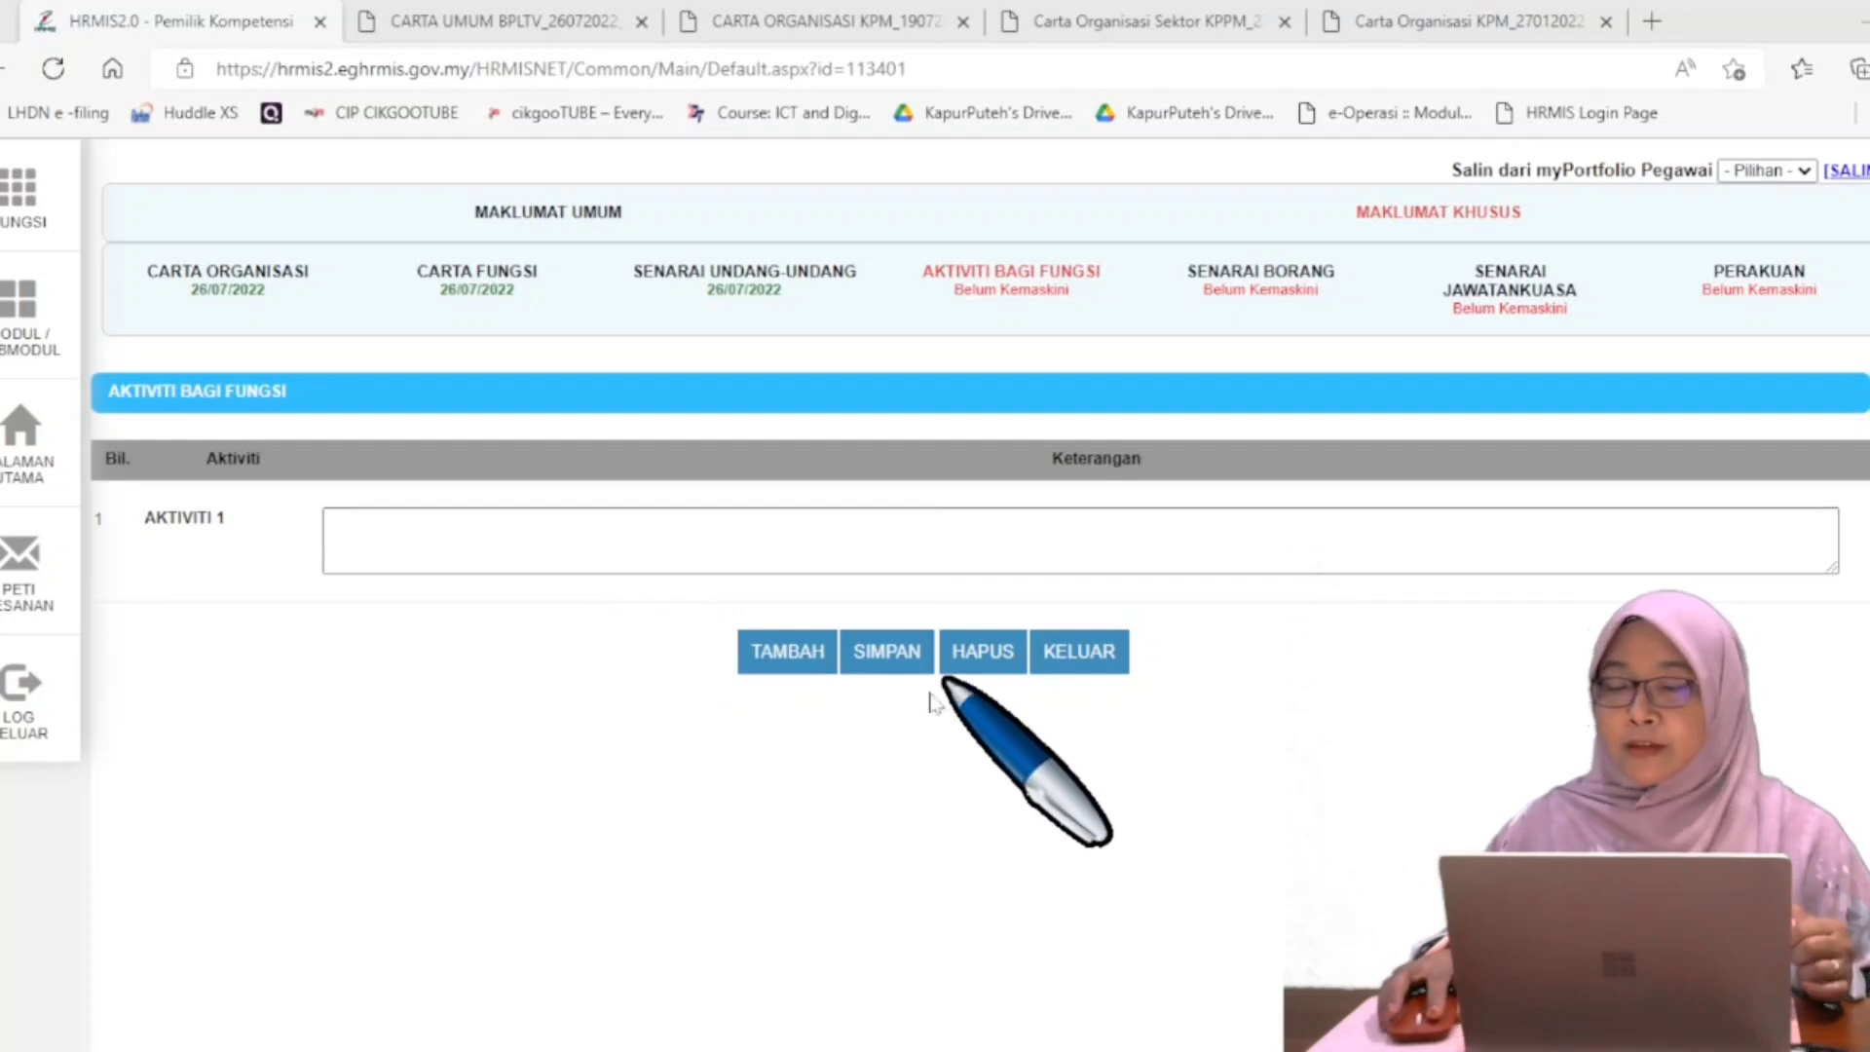
click(554, 544)
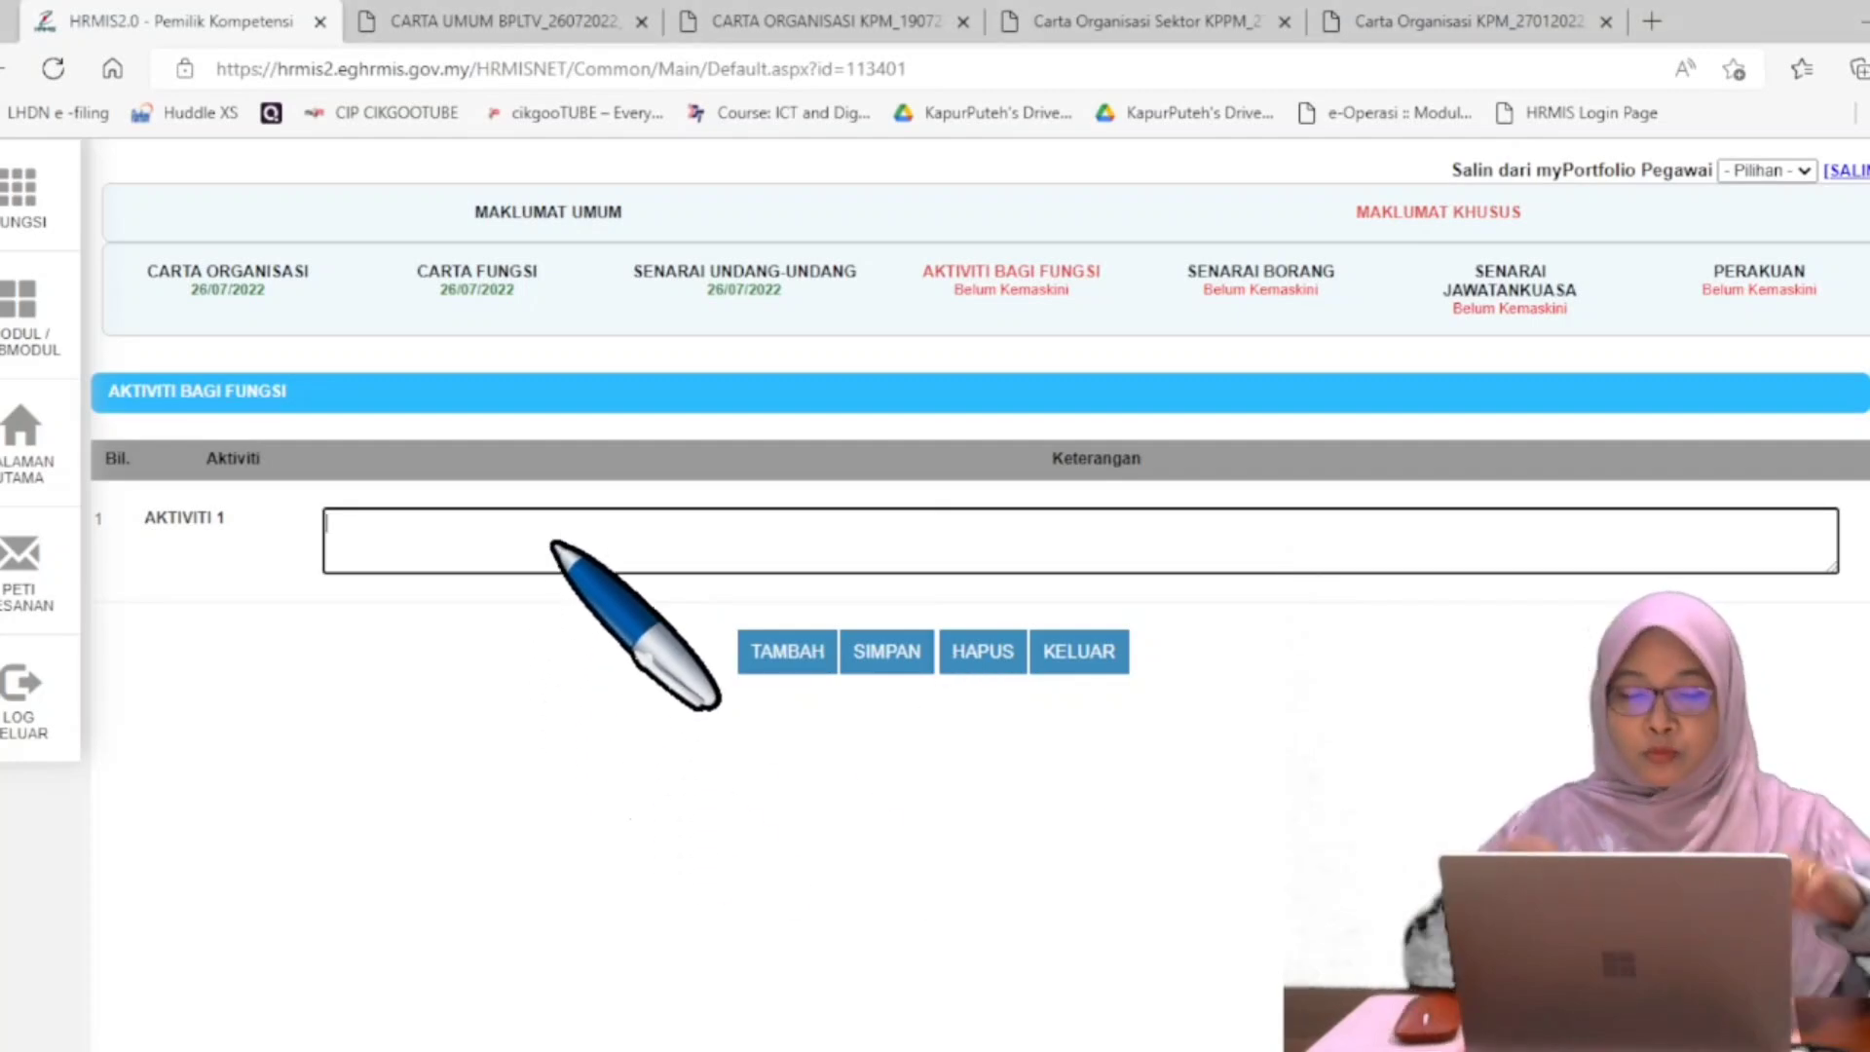
text(Melaksanakan )
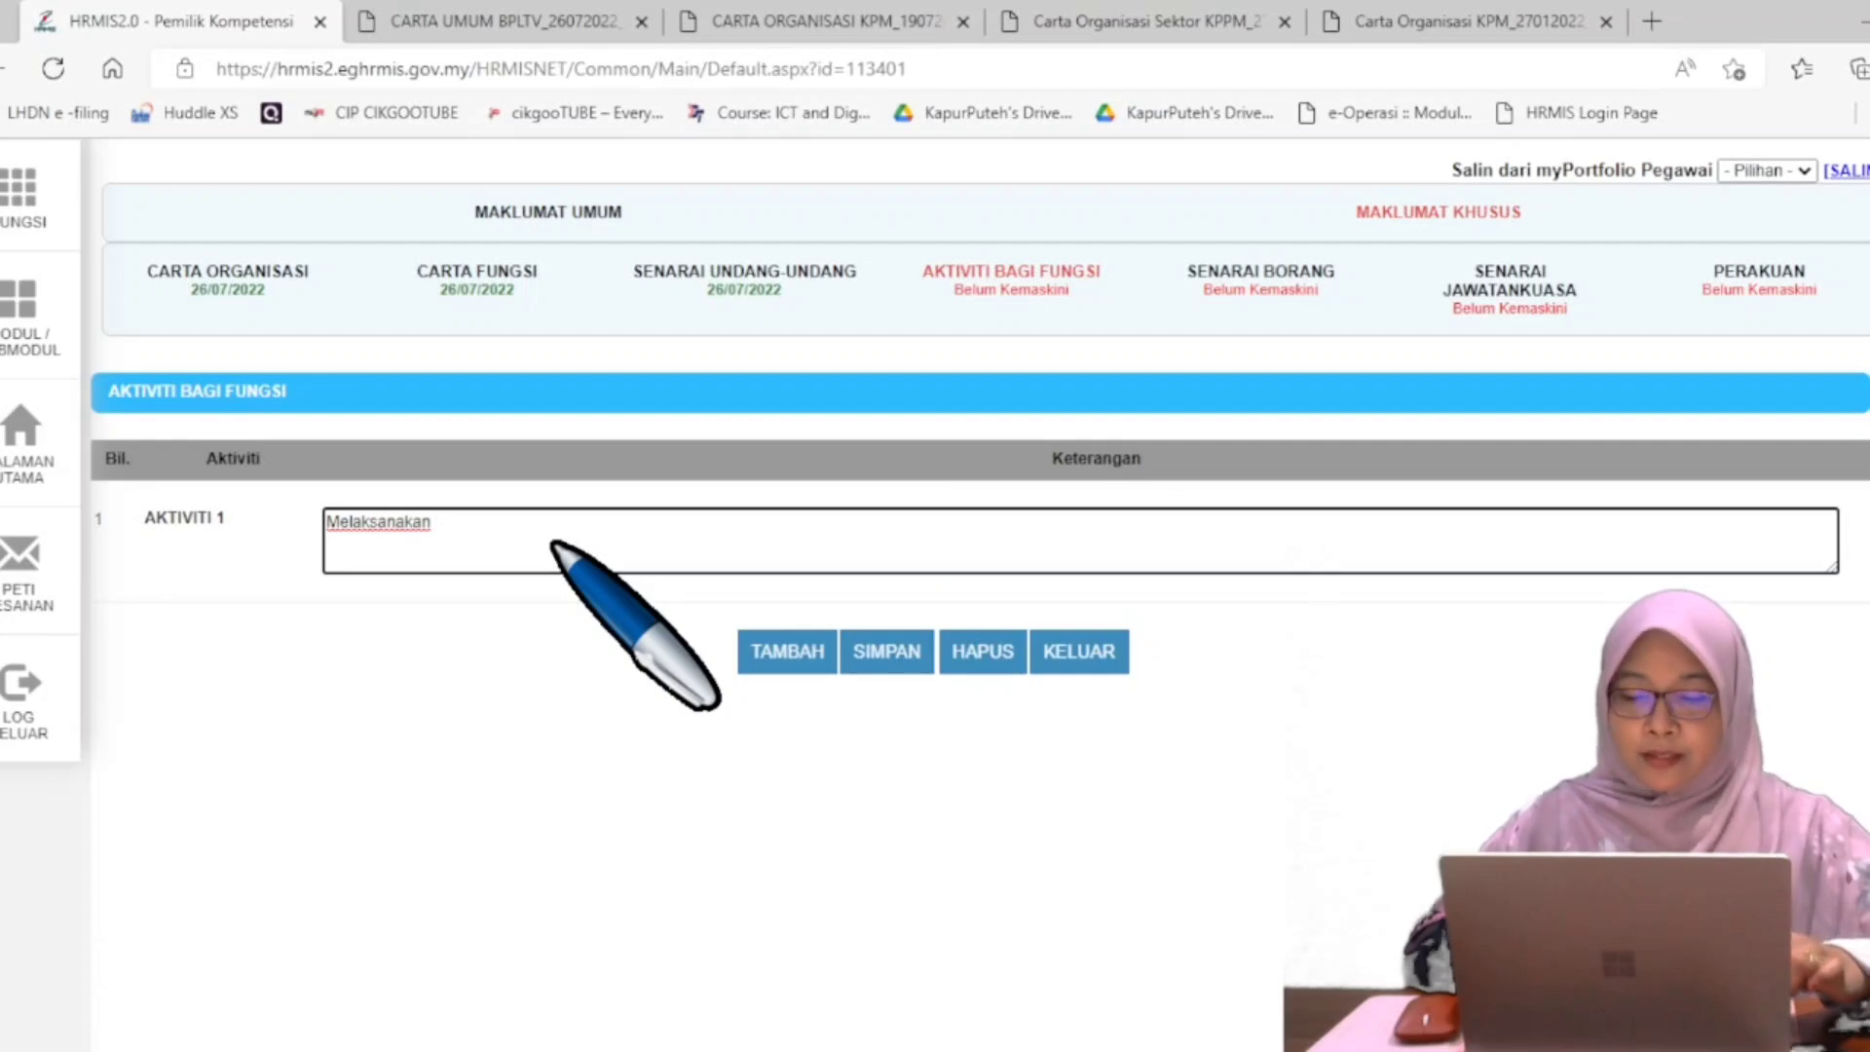
text(PdP)
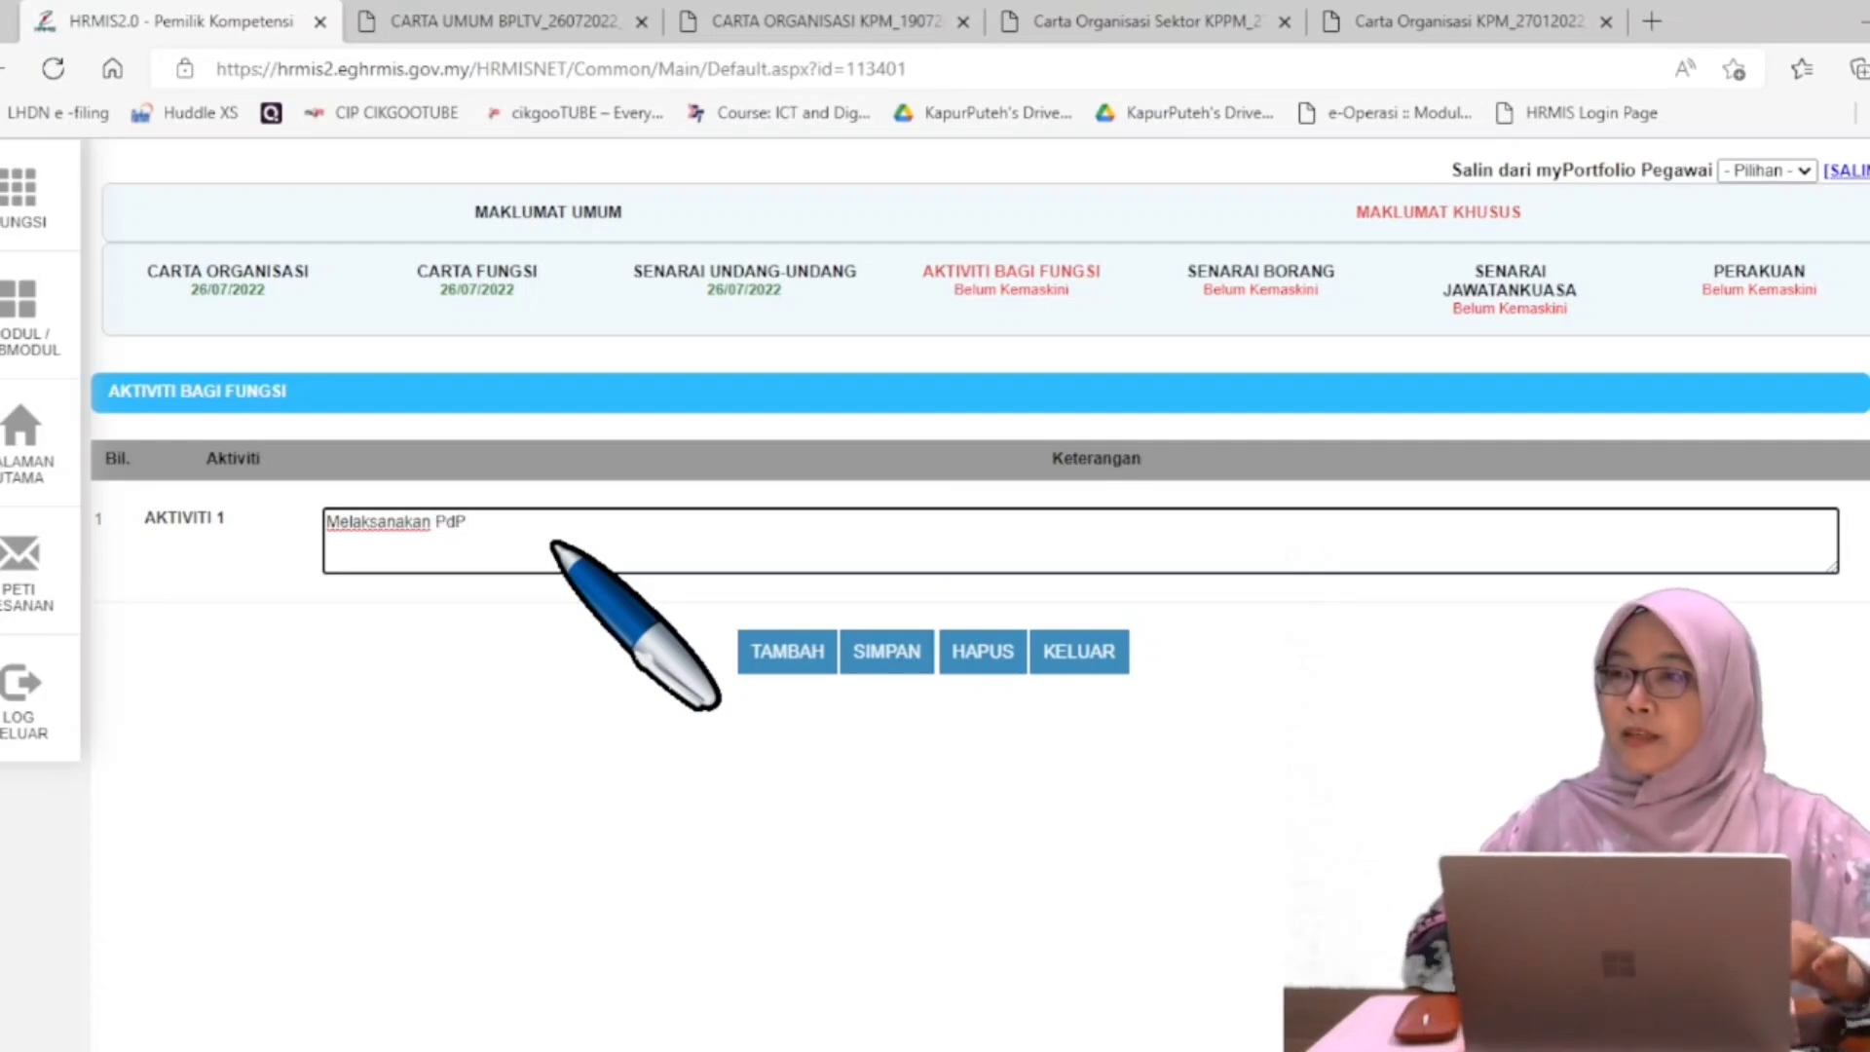
text( selara)
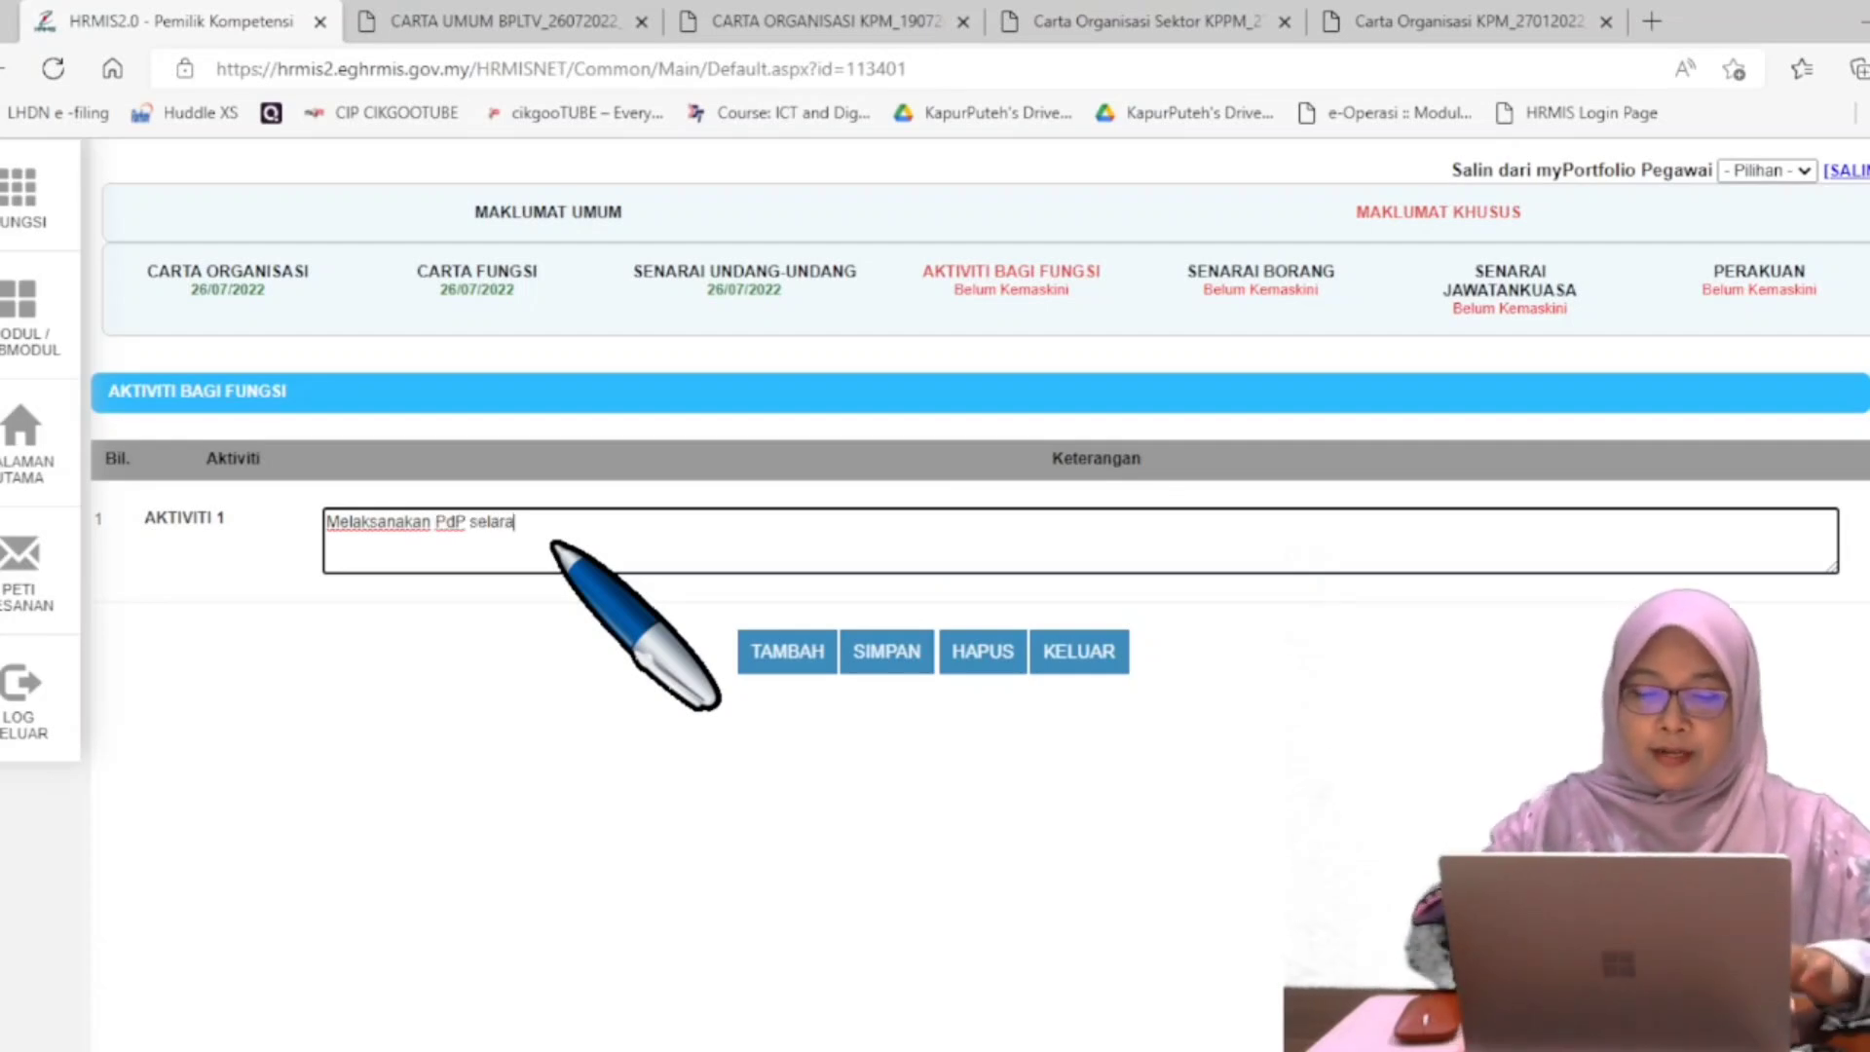
text(s dengan das)
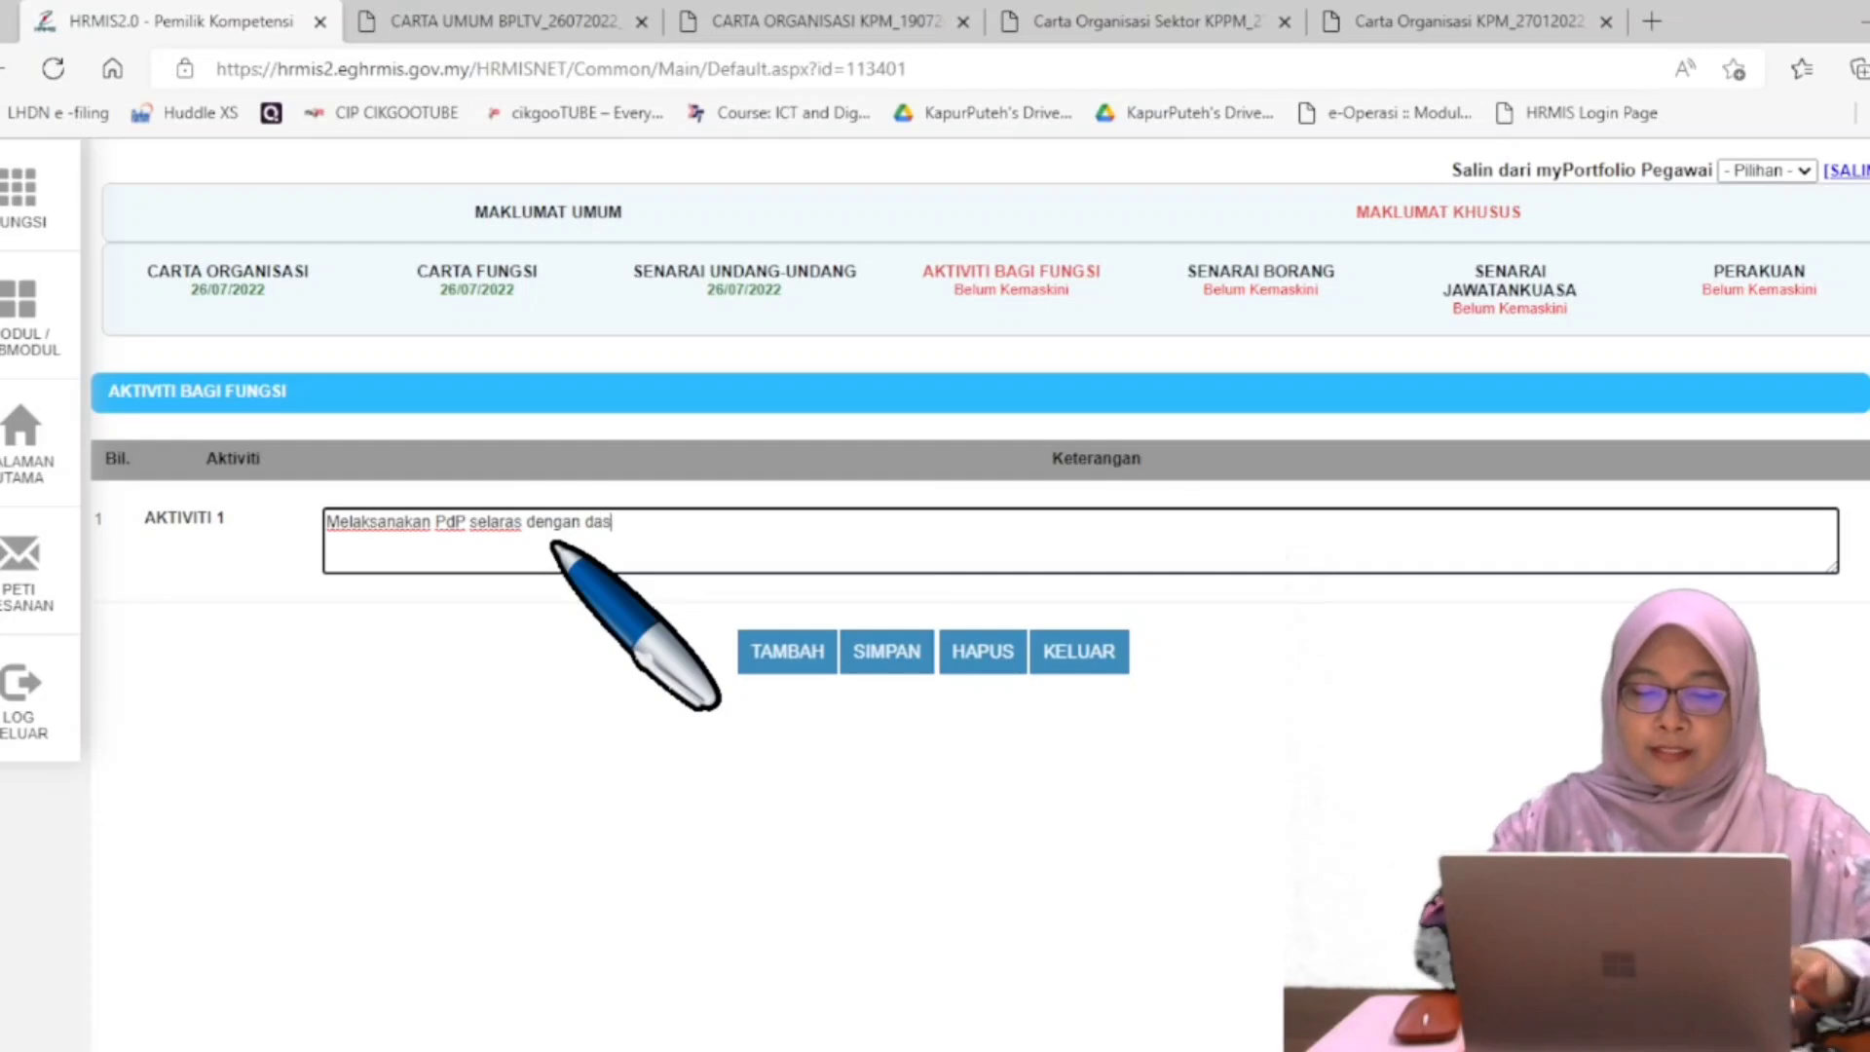
text(ar KPM)
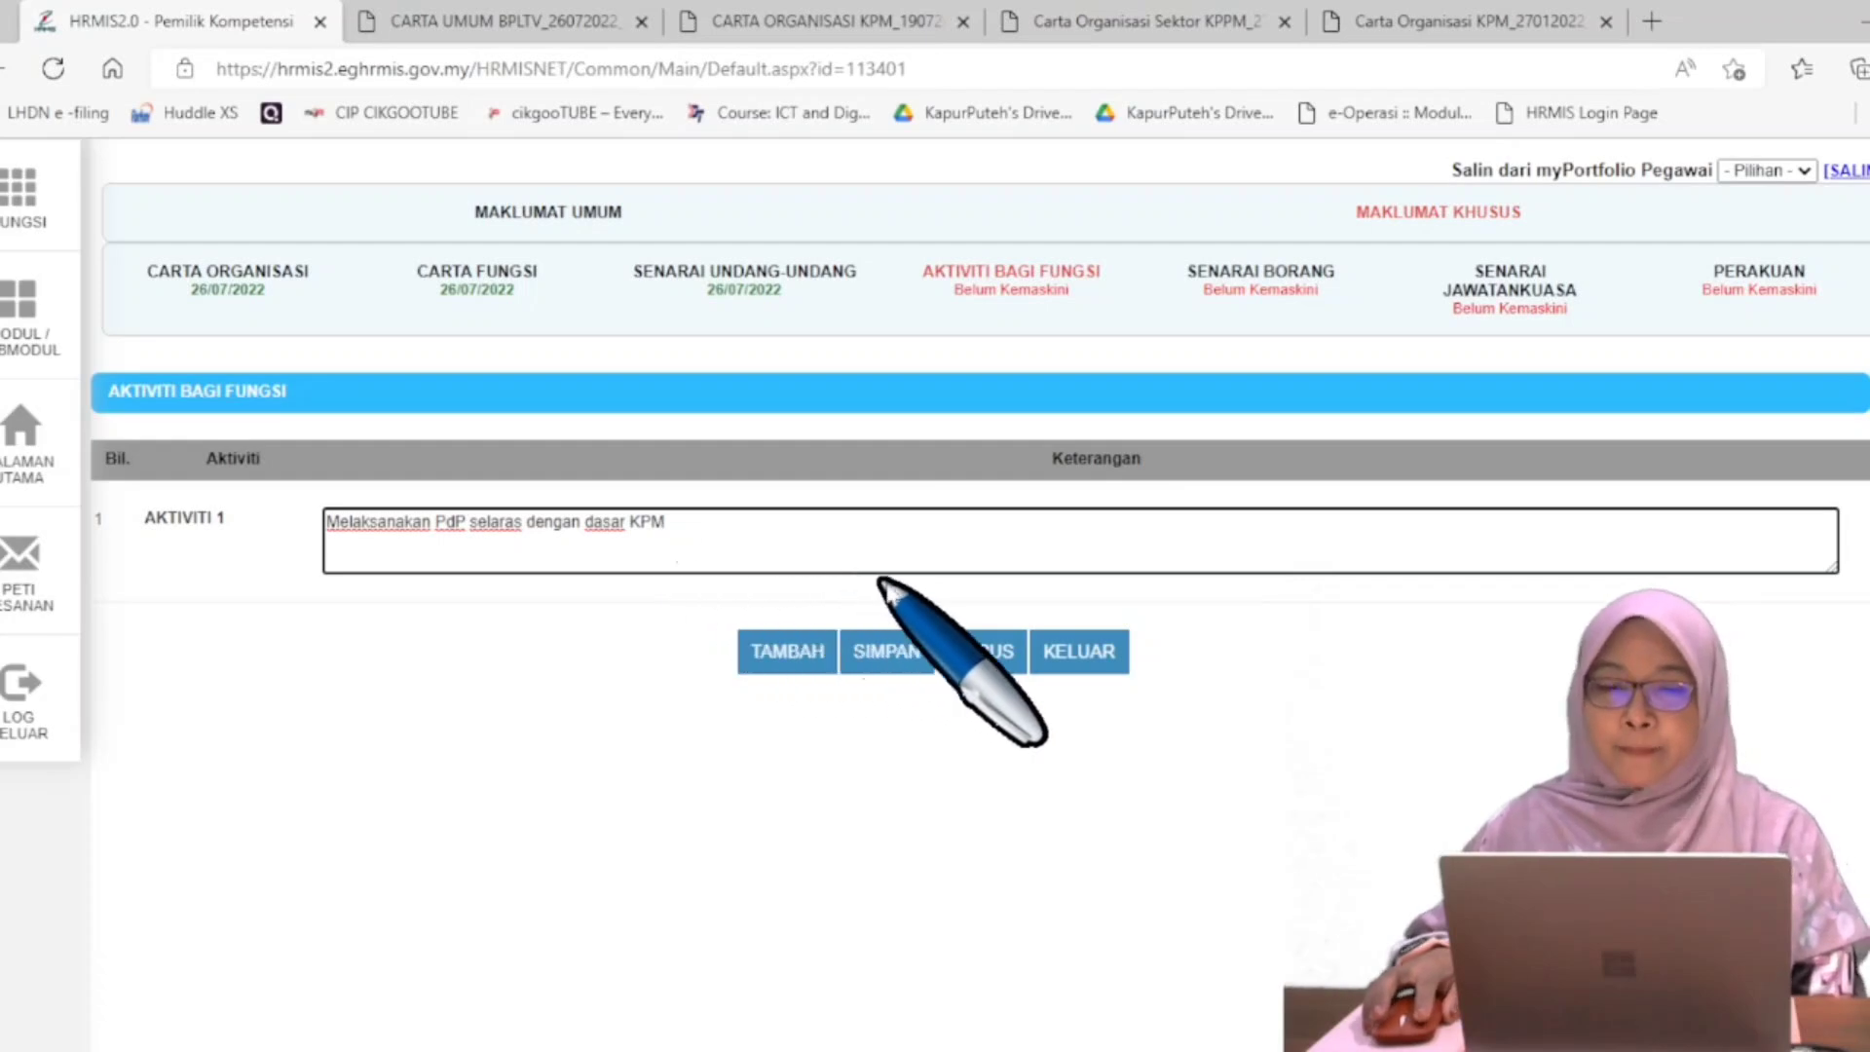
click(894, 665)
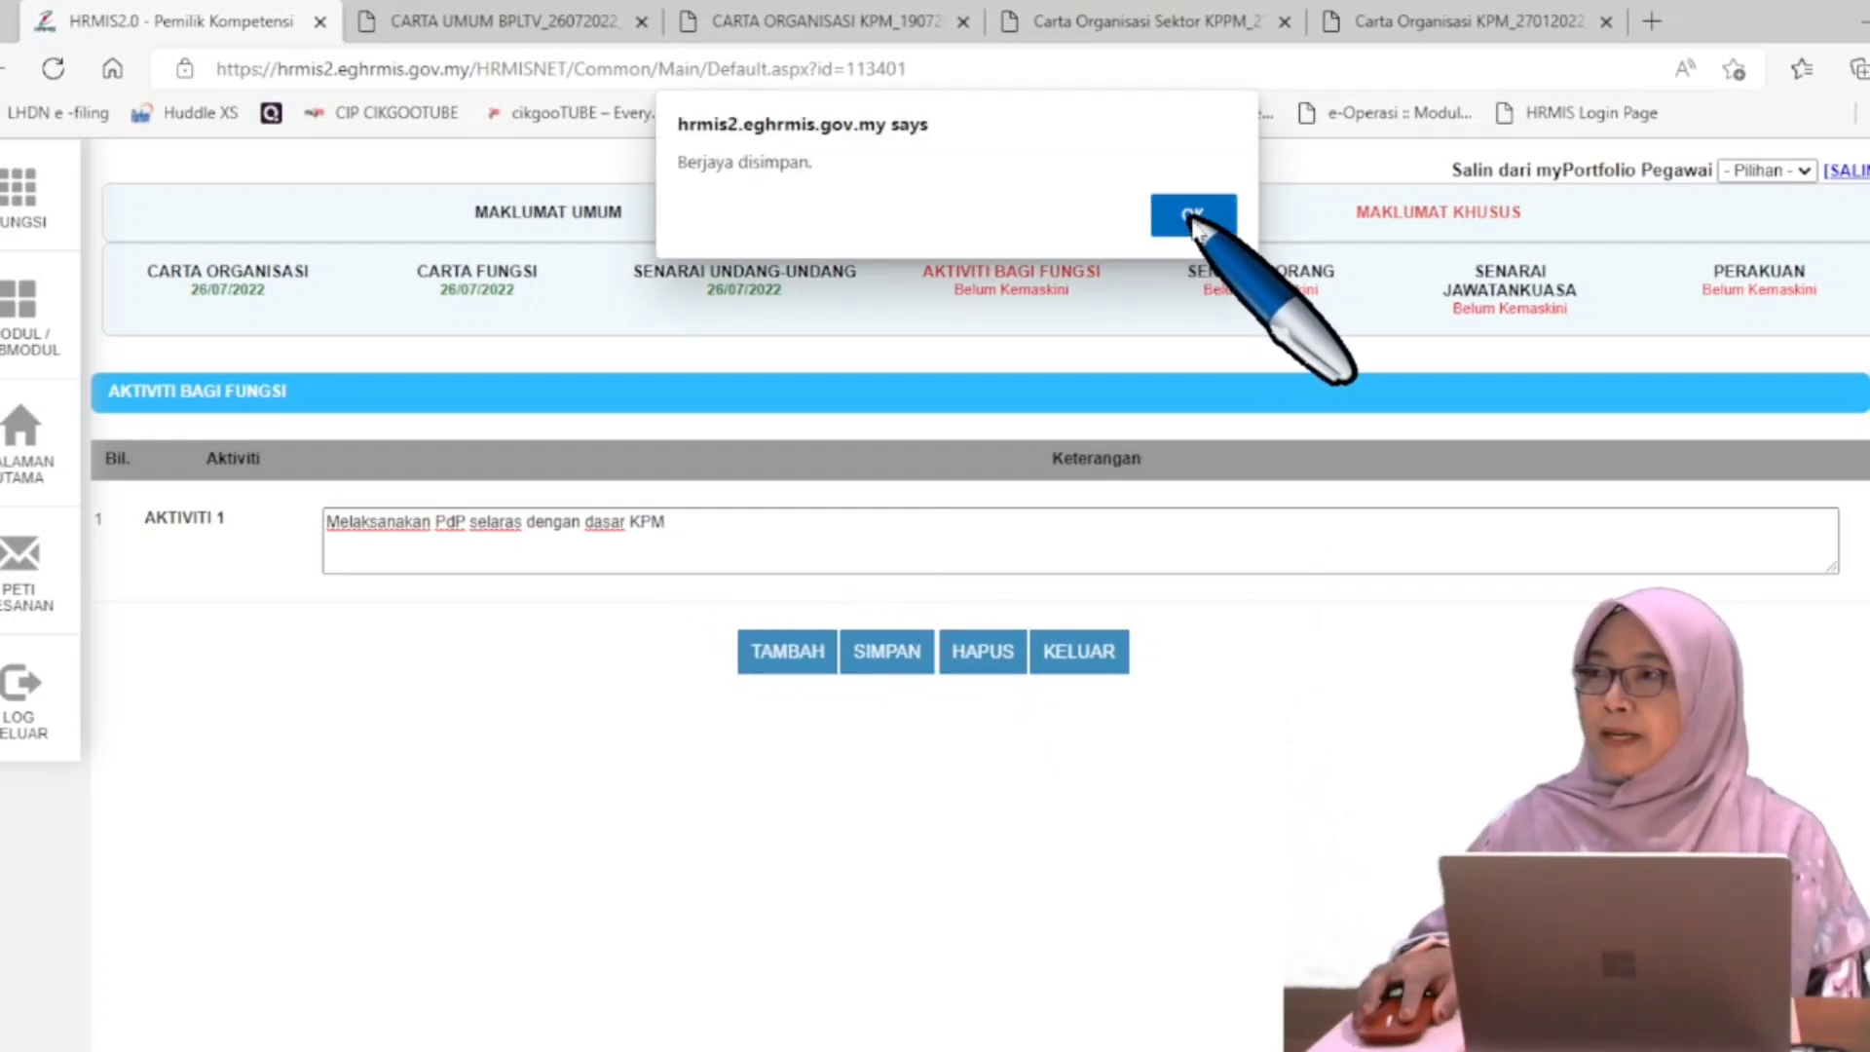
click(1217, 218)
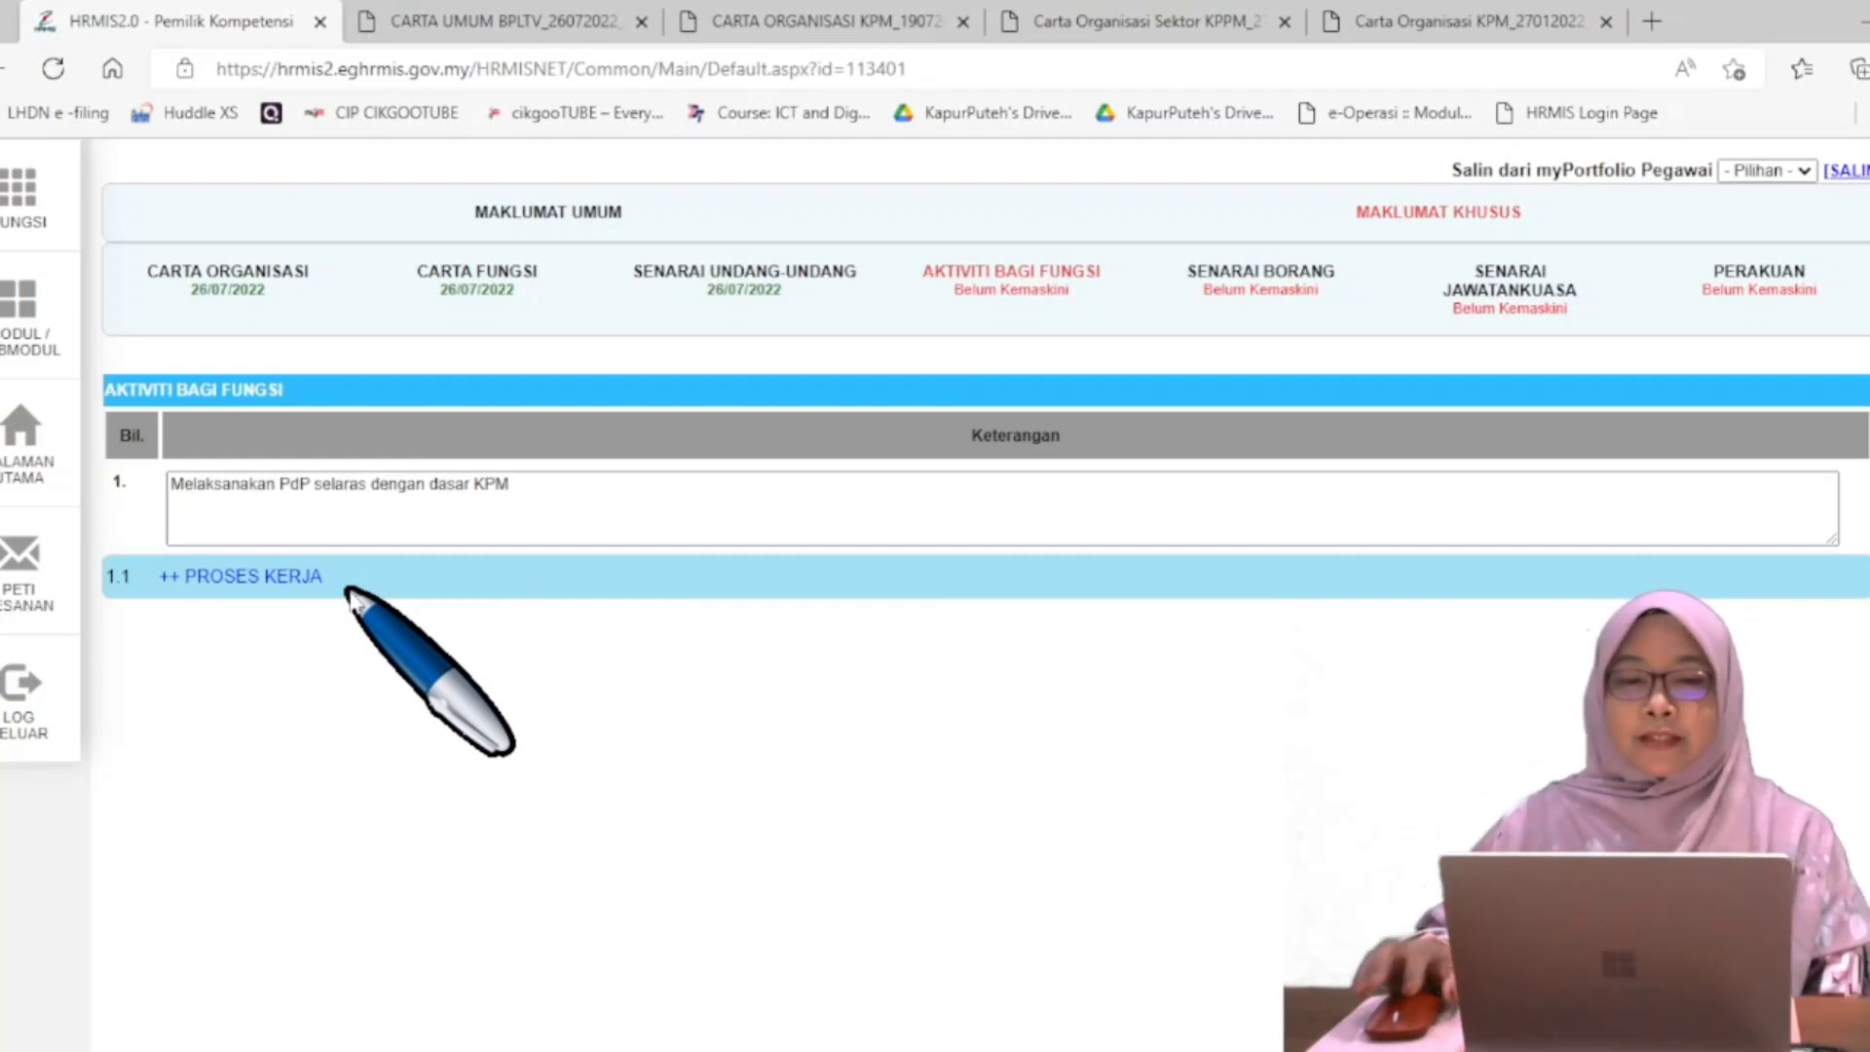
Expand the Proses Kerja section of Aktiviti 1, consulting the work process table in the MYPORTFOLIO GAB Menengah Word document.
click(278, 580)
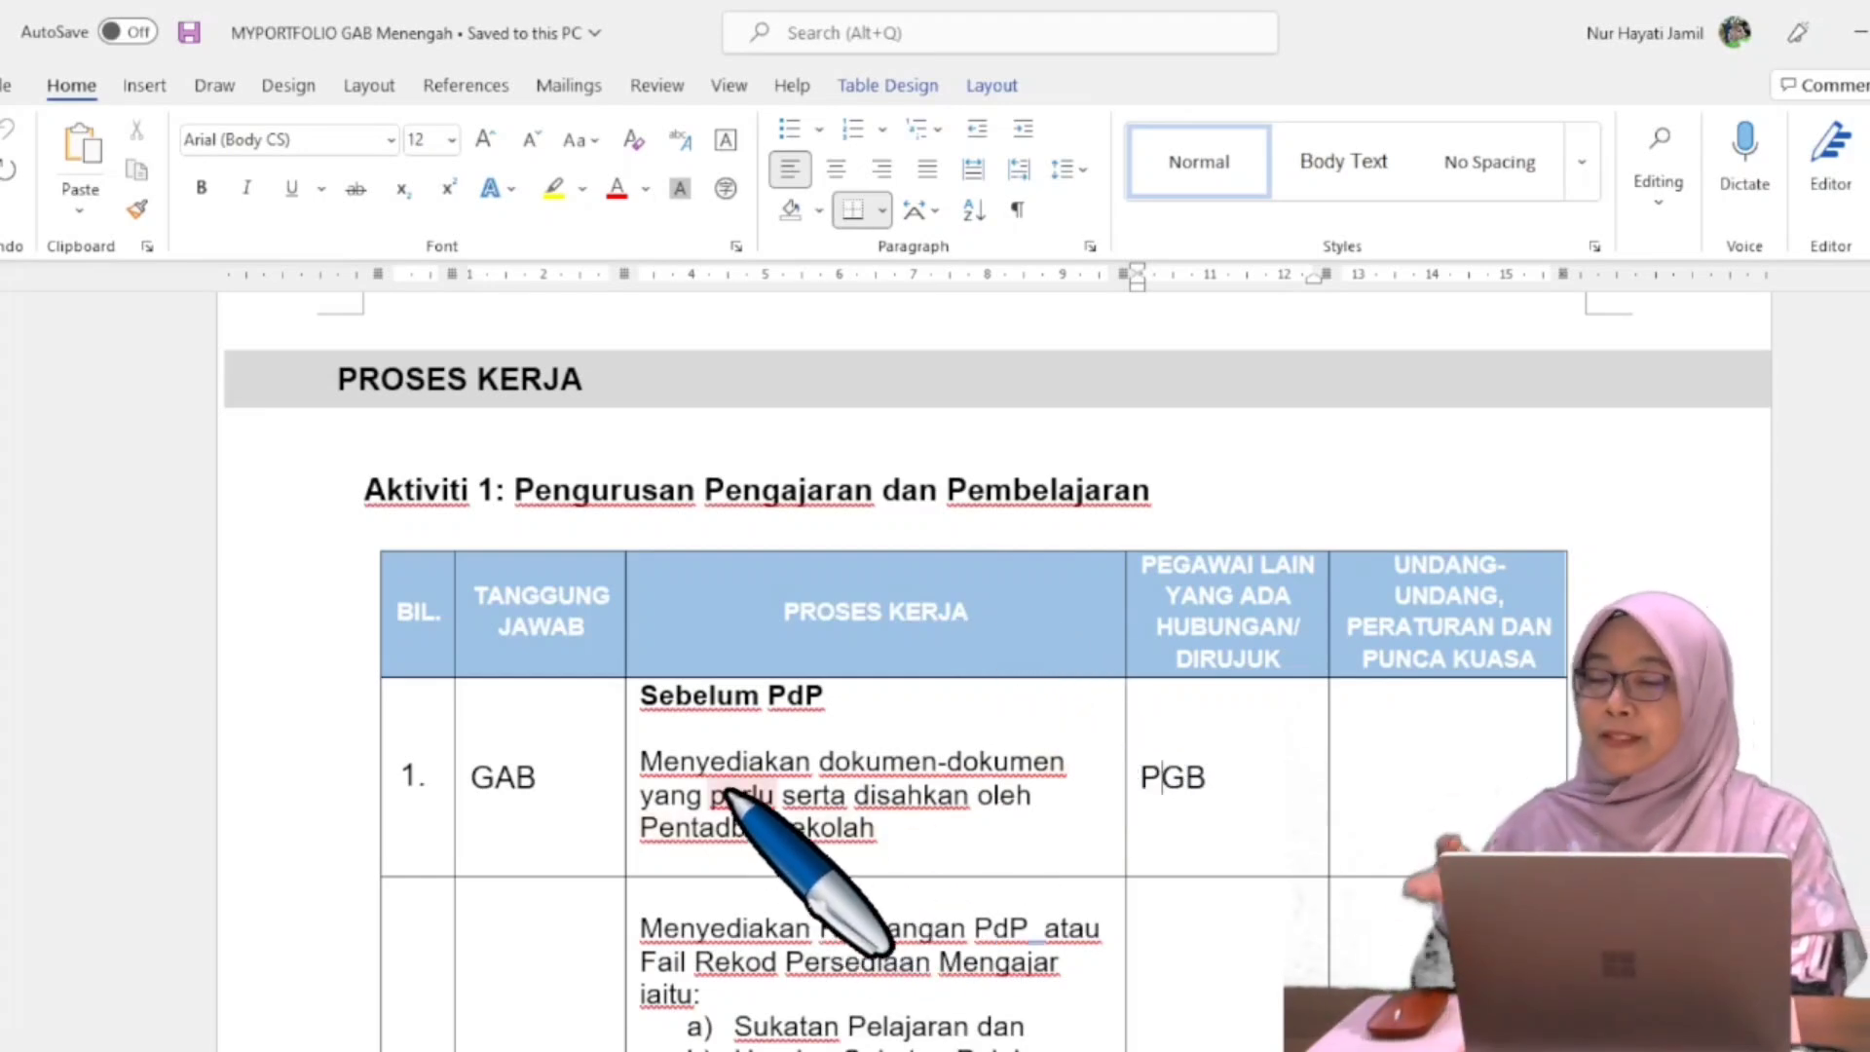
click(789, 1049)
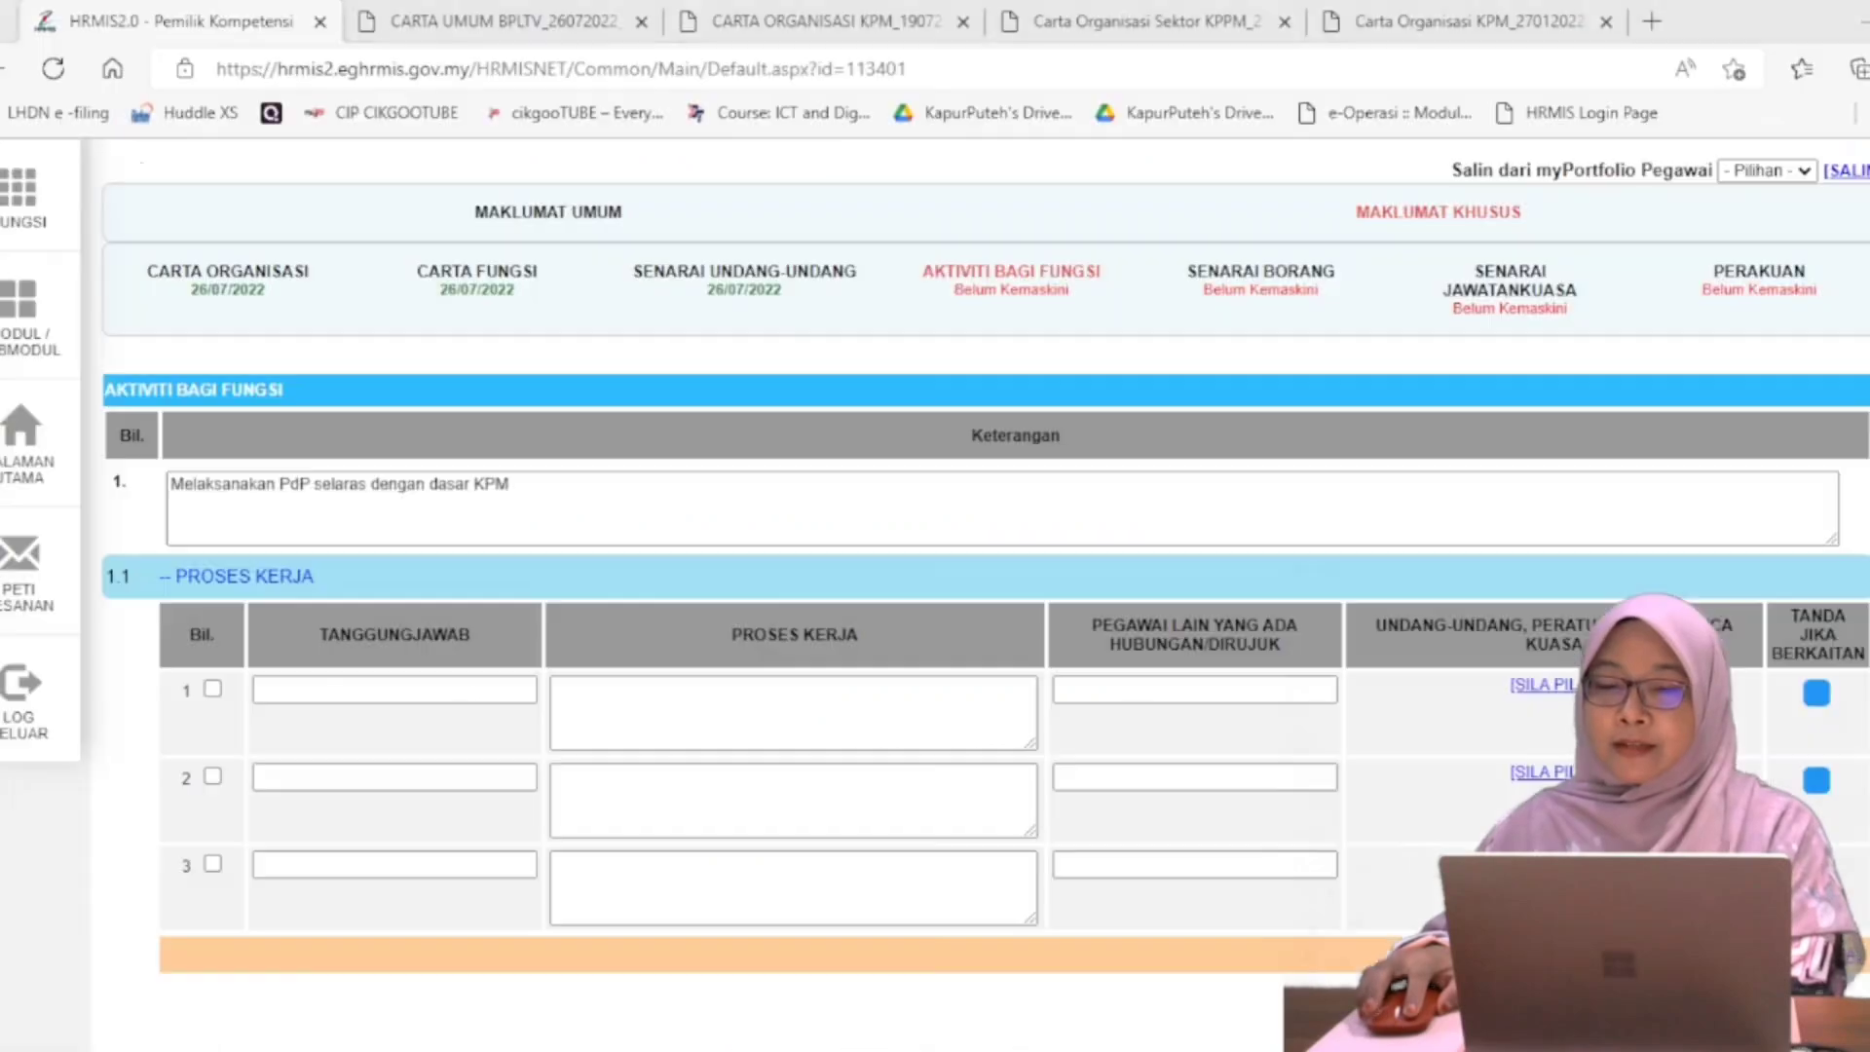
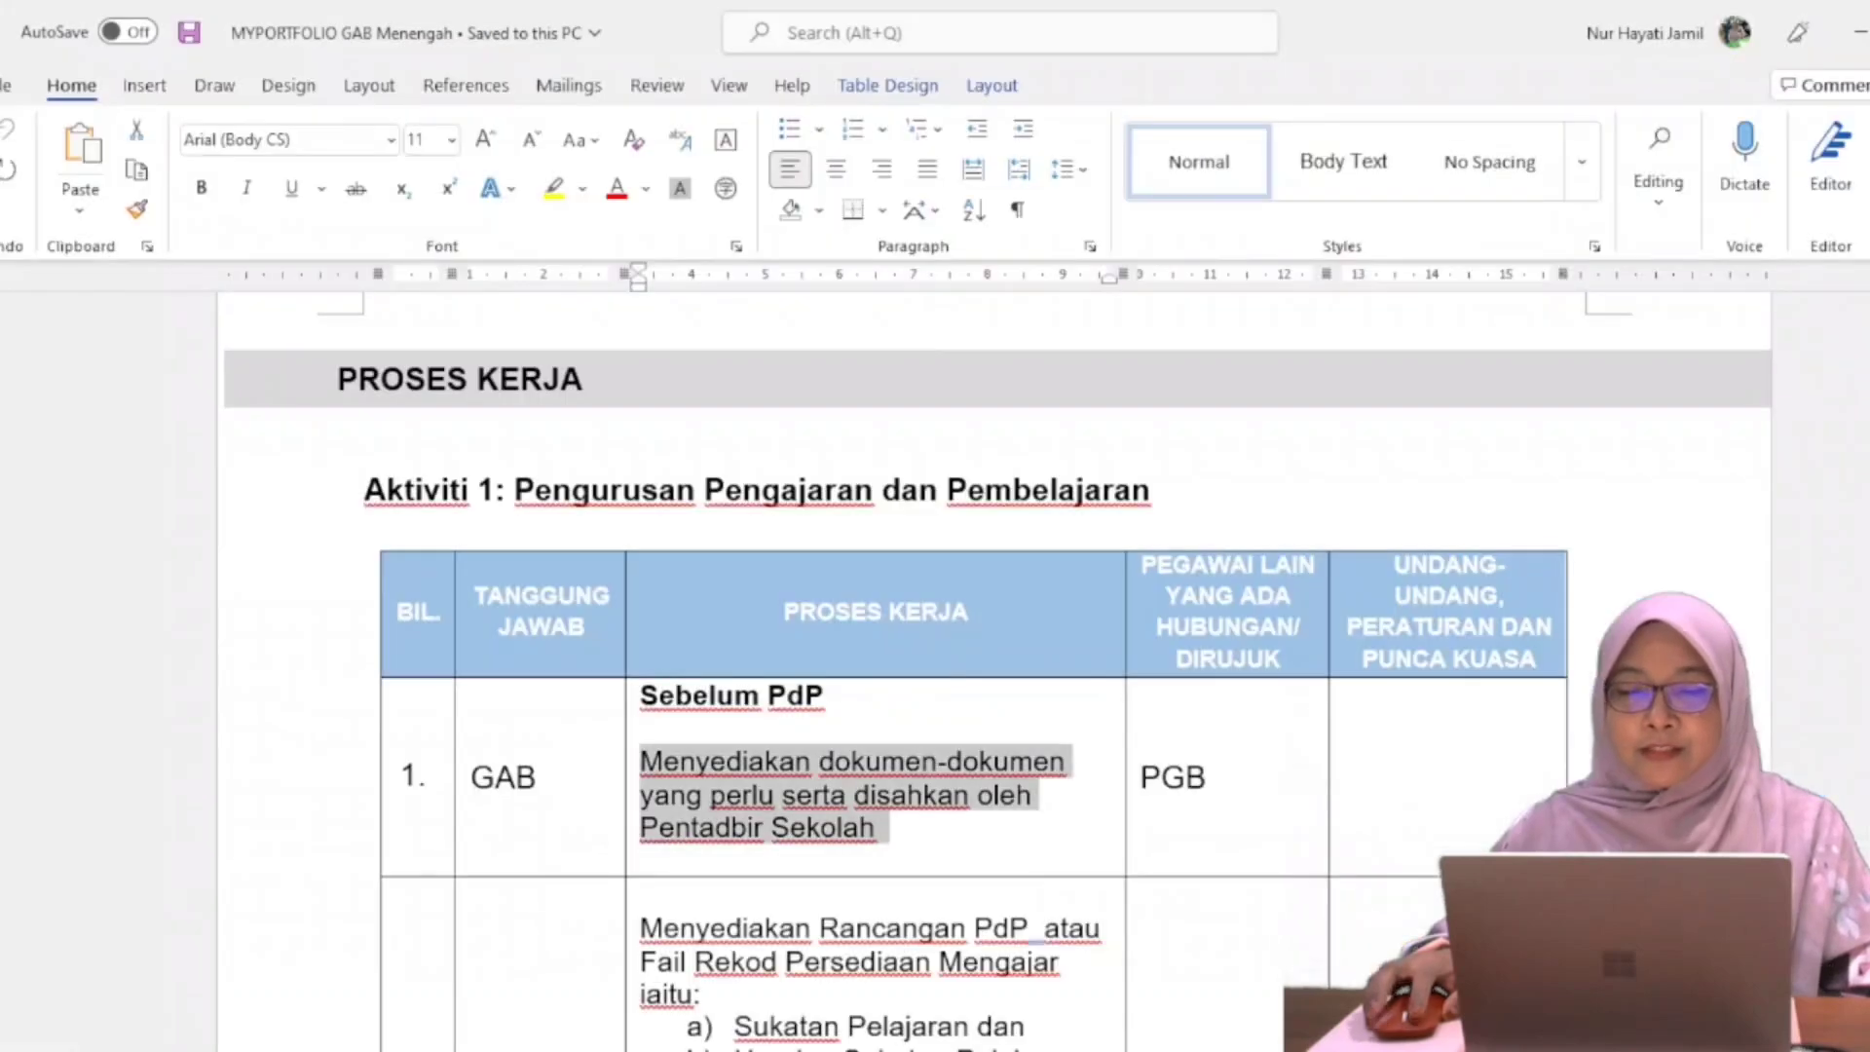
Copy work process 2, "Menyediakan Rancangan PdP atau Fail Rekod Persediaan Mengajar" with its list a) to g), from the Word document into Proses Kerja row 2 in HRMIS.
scroll(902, 836, down, 5)
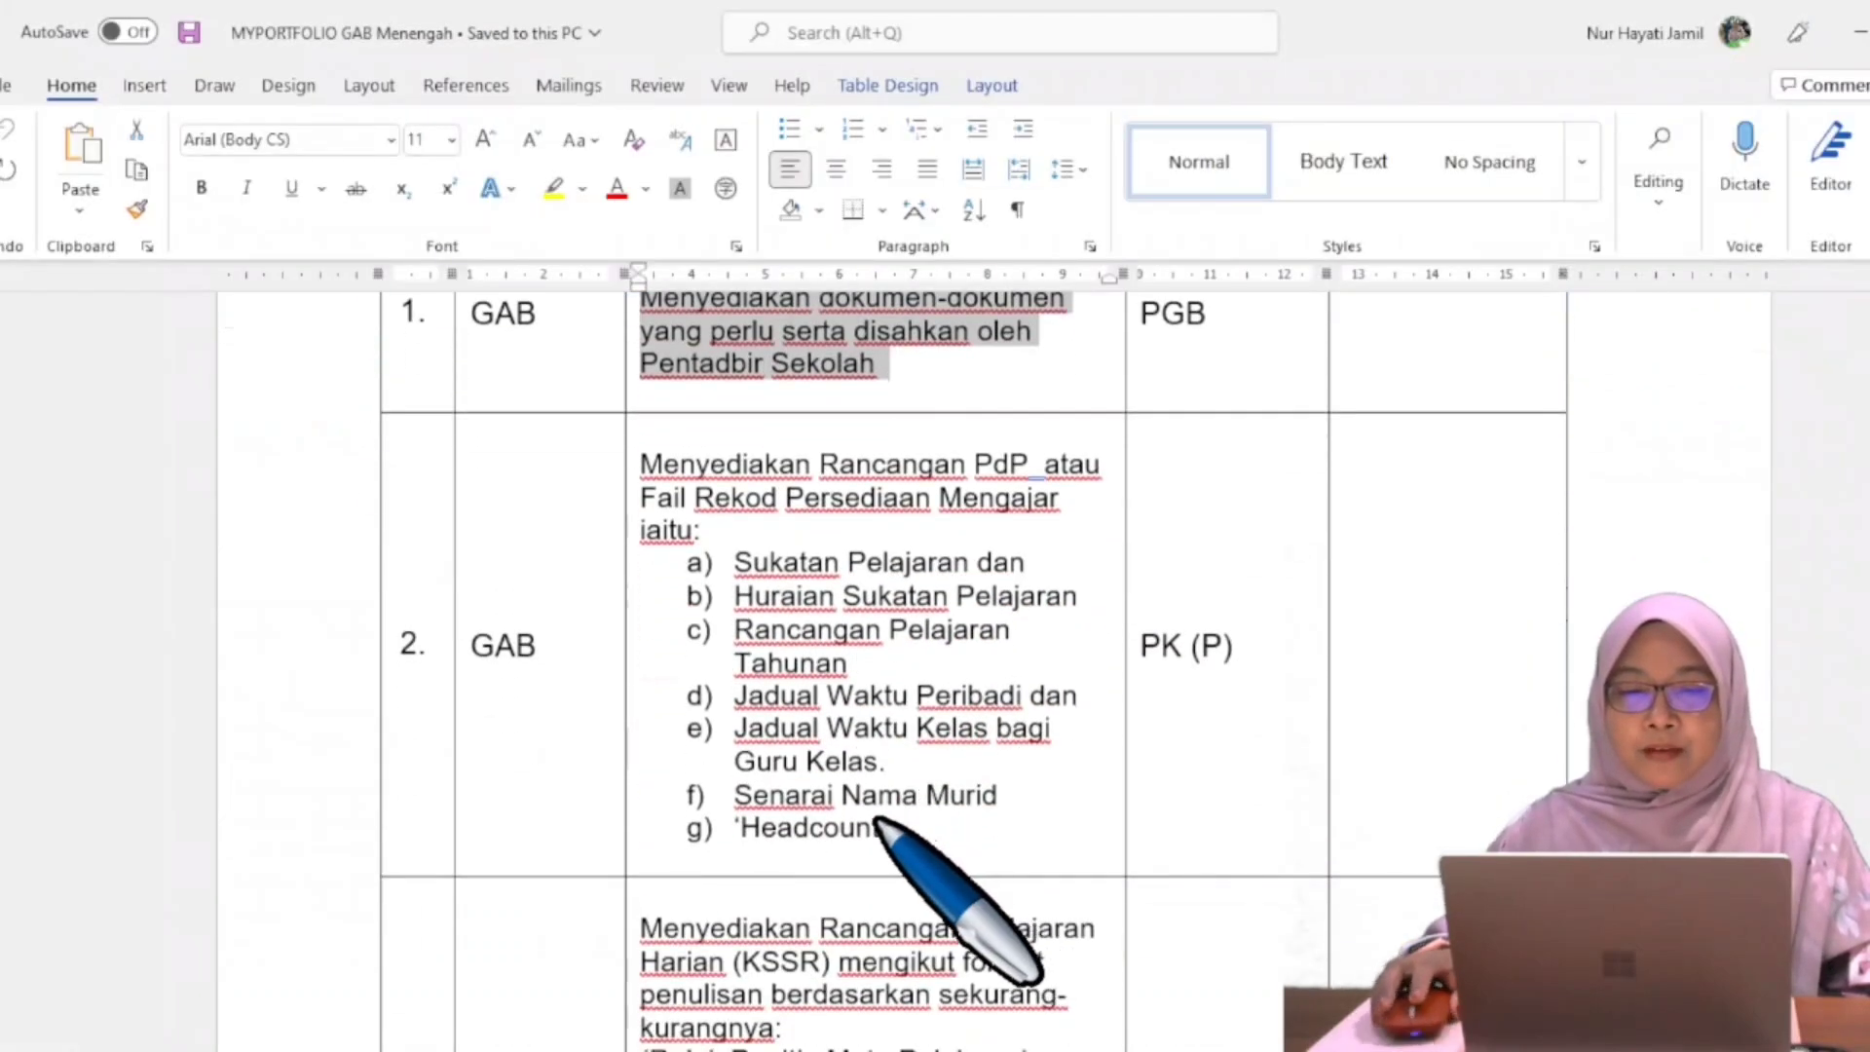
scroll(897, 881, down, 2)
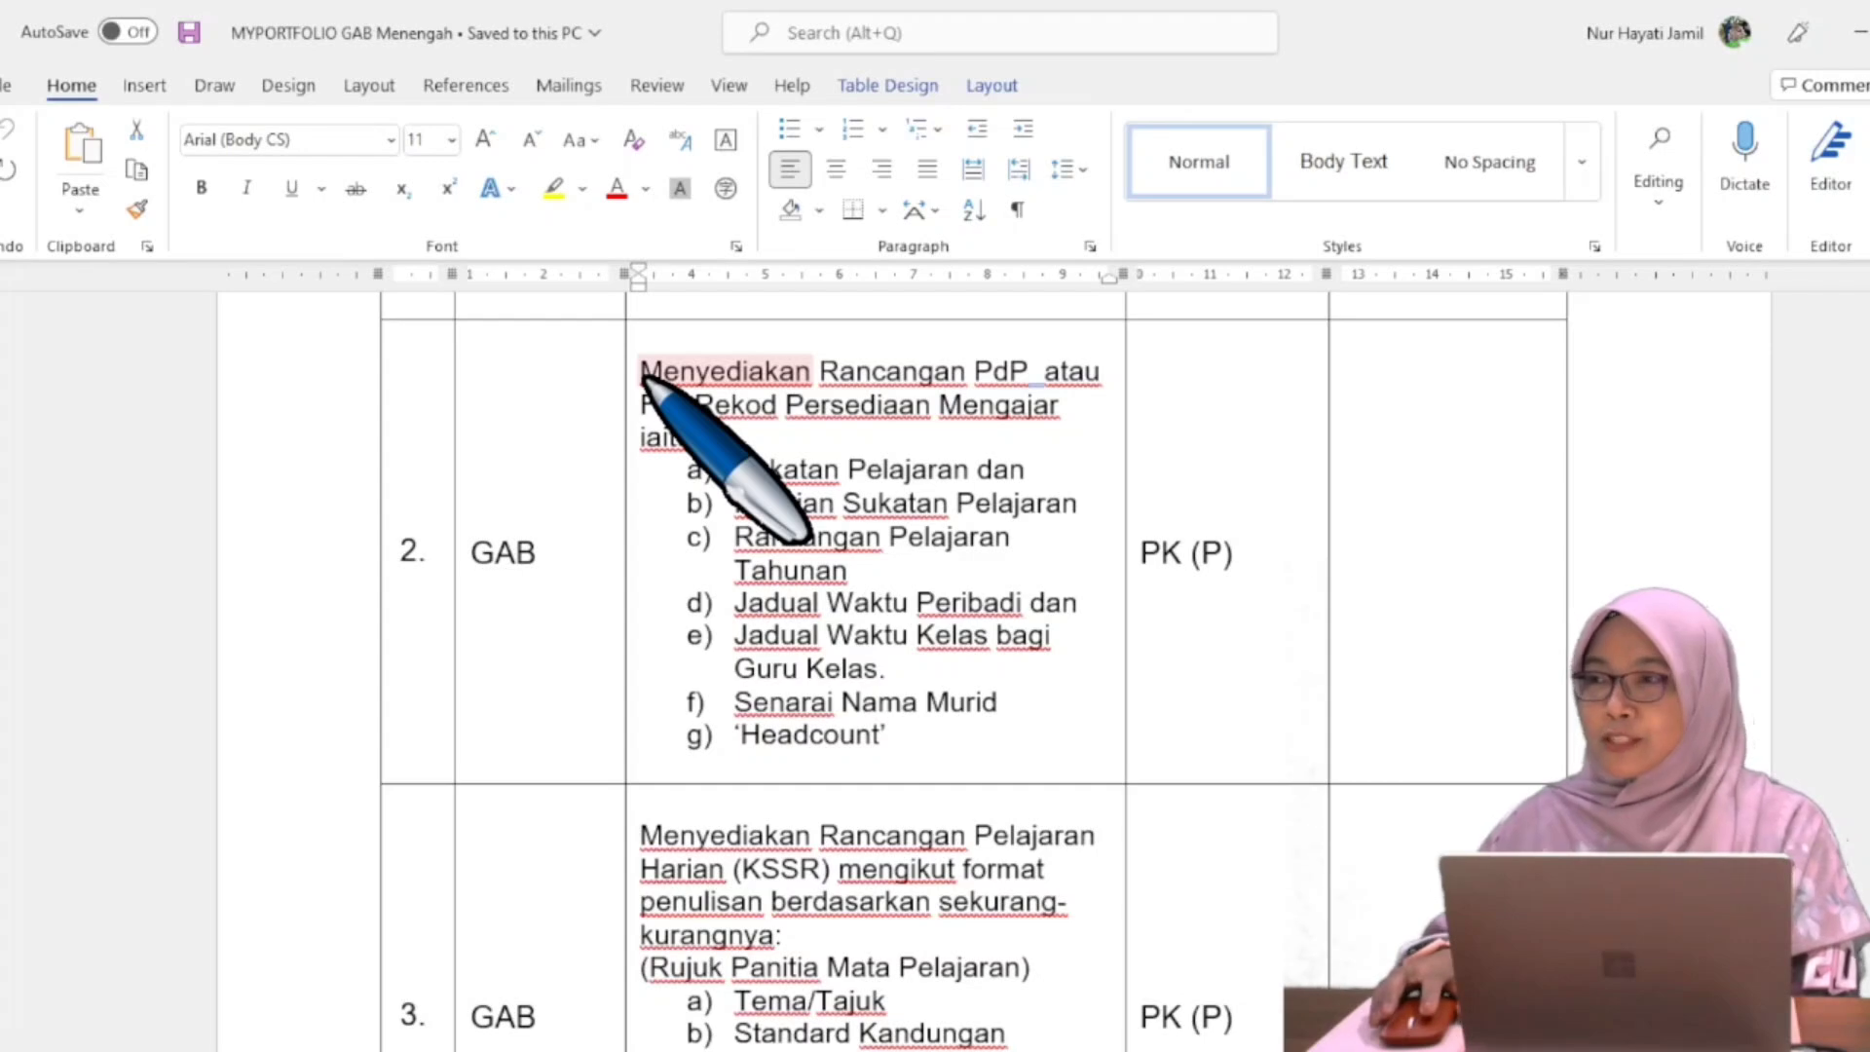
drag(643, 374, 962, 742)
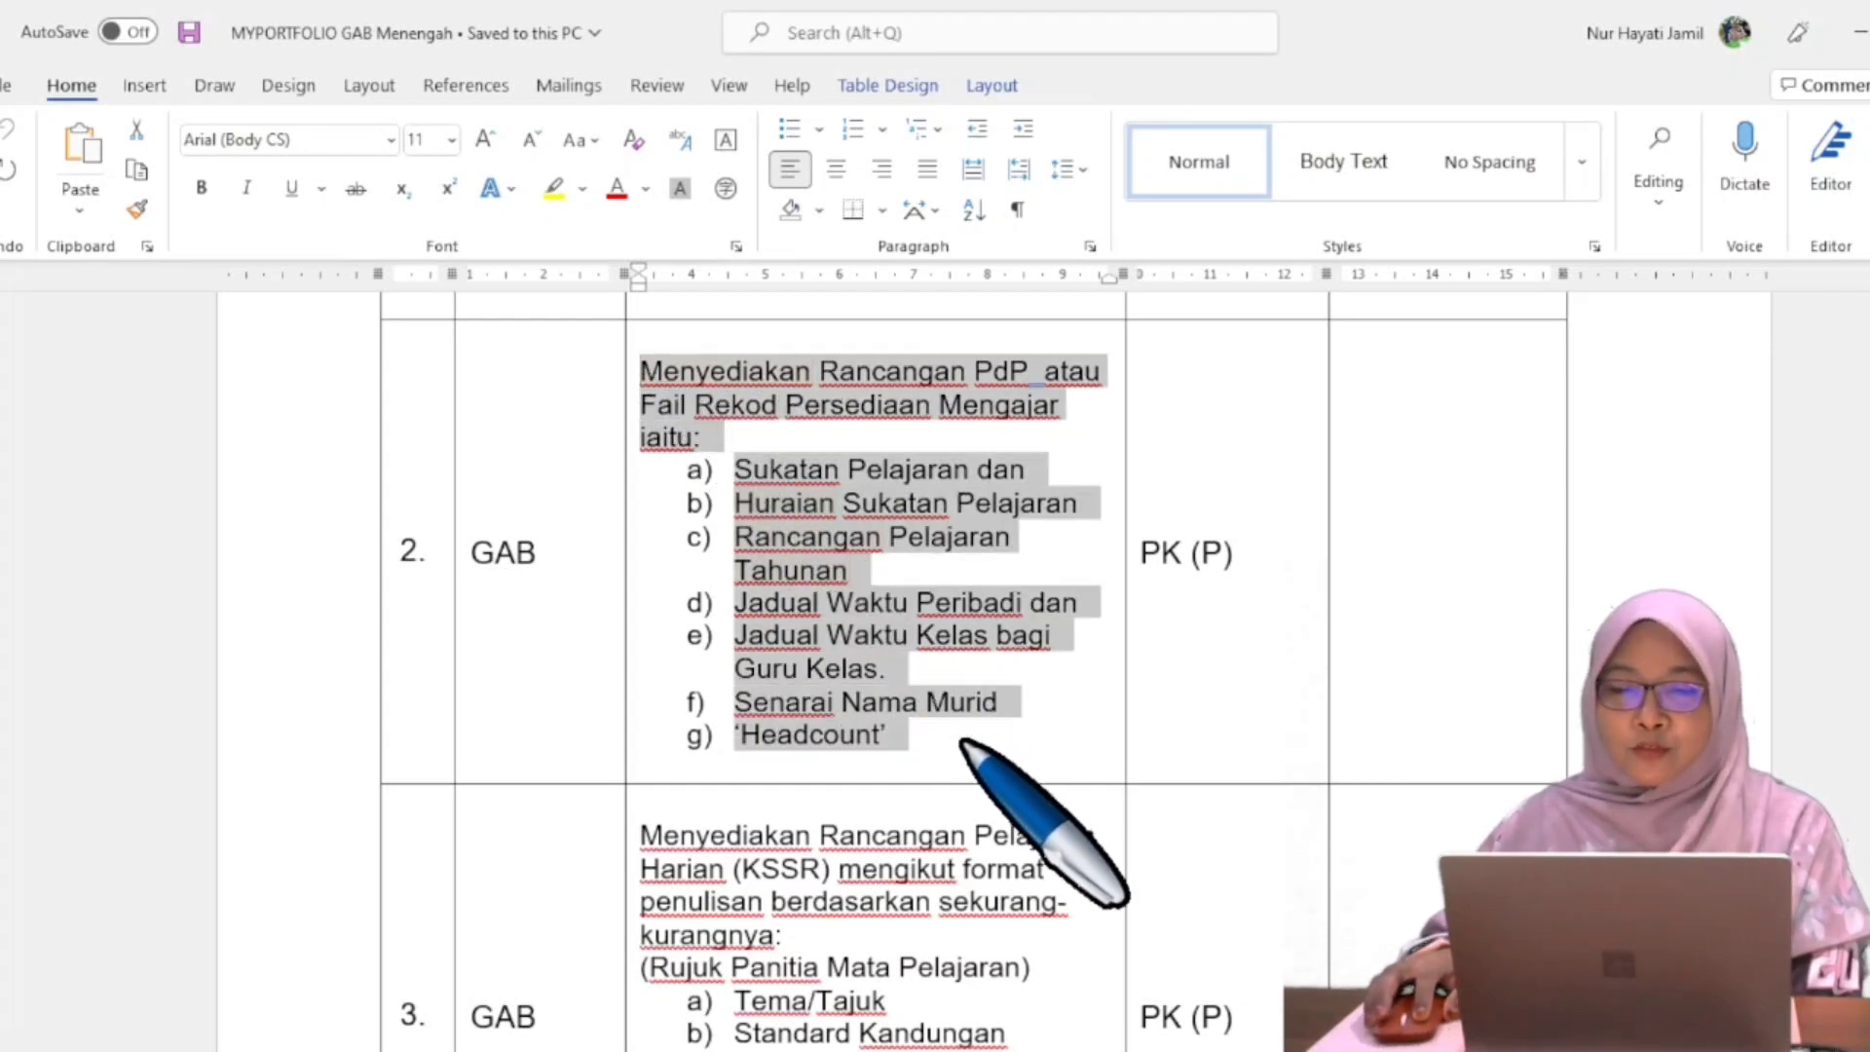
right_click(836, 617)
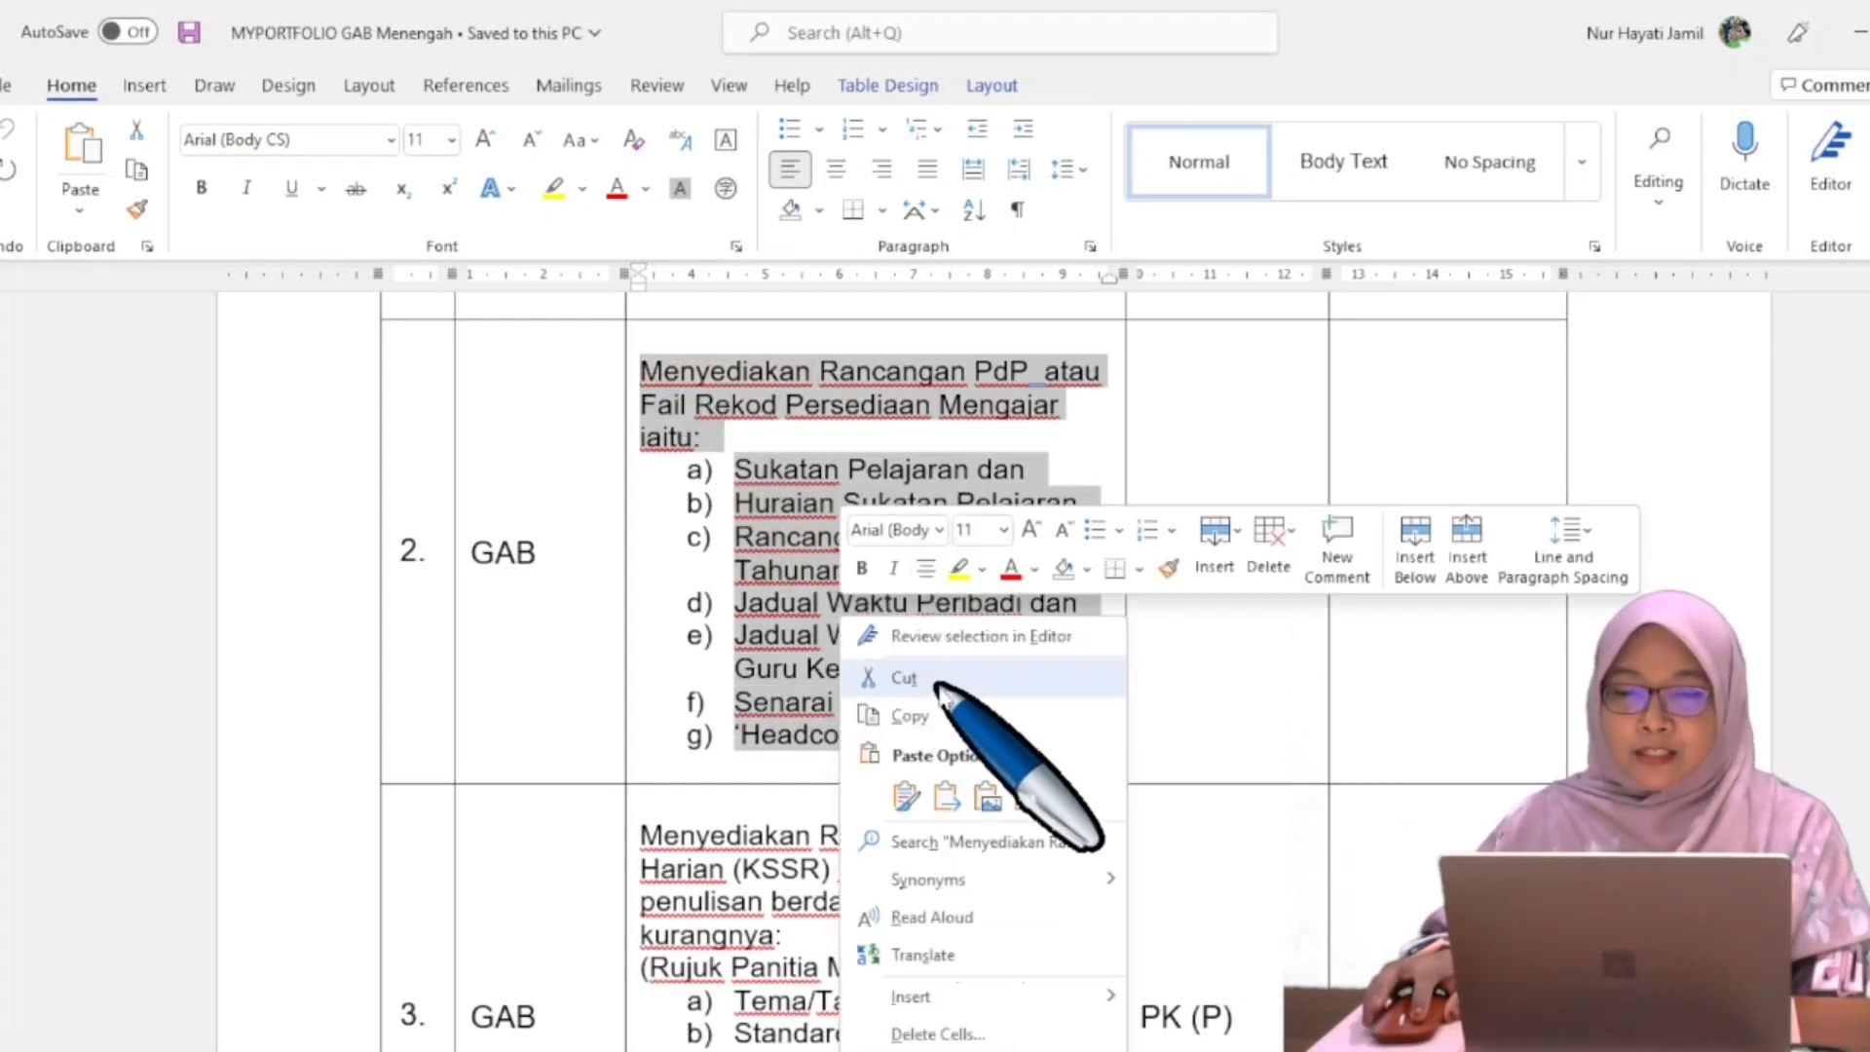
click(937, 718)
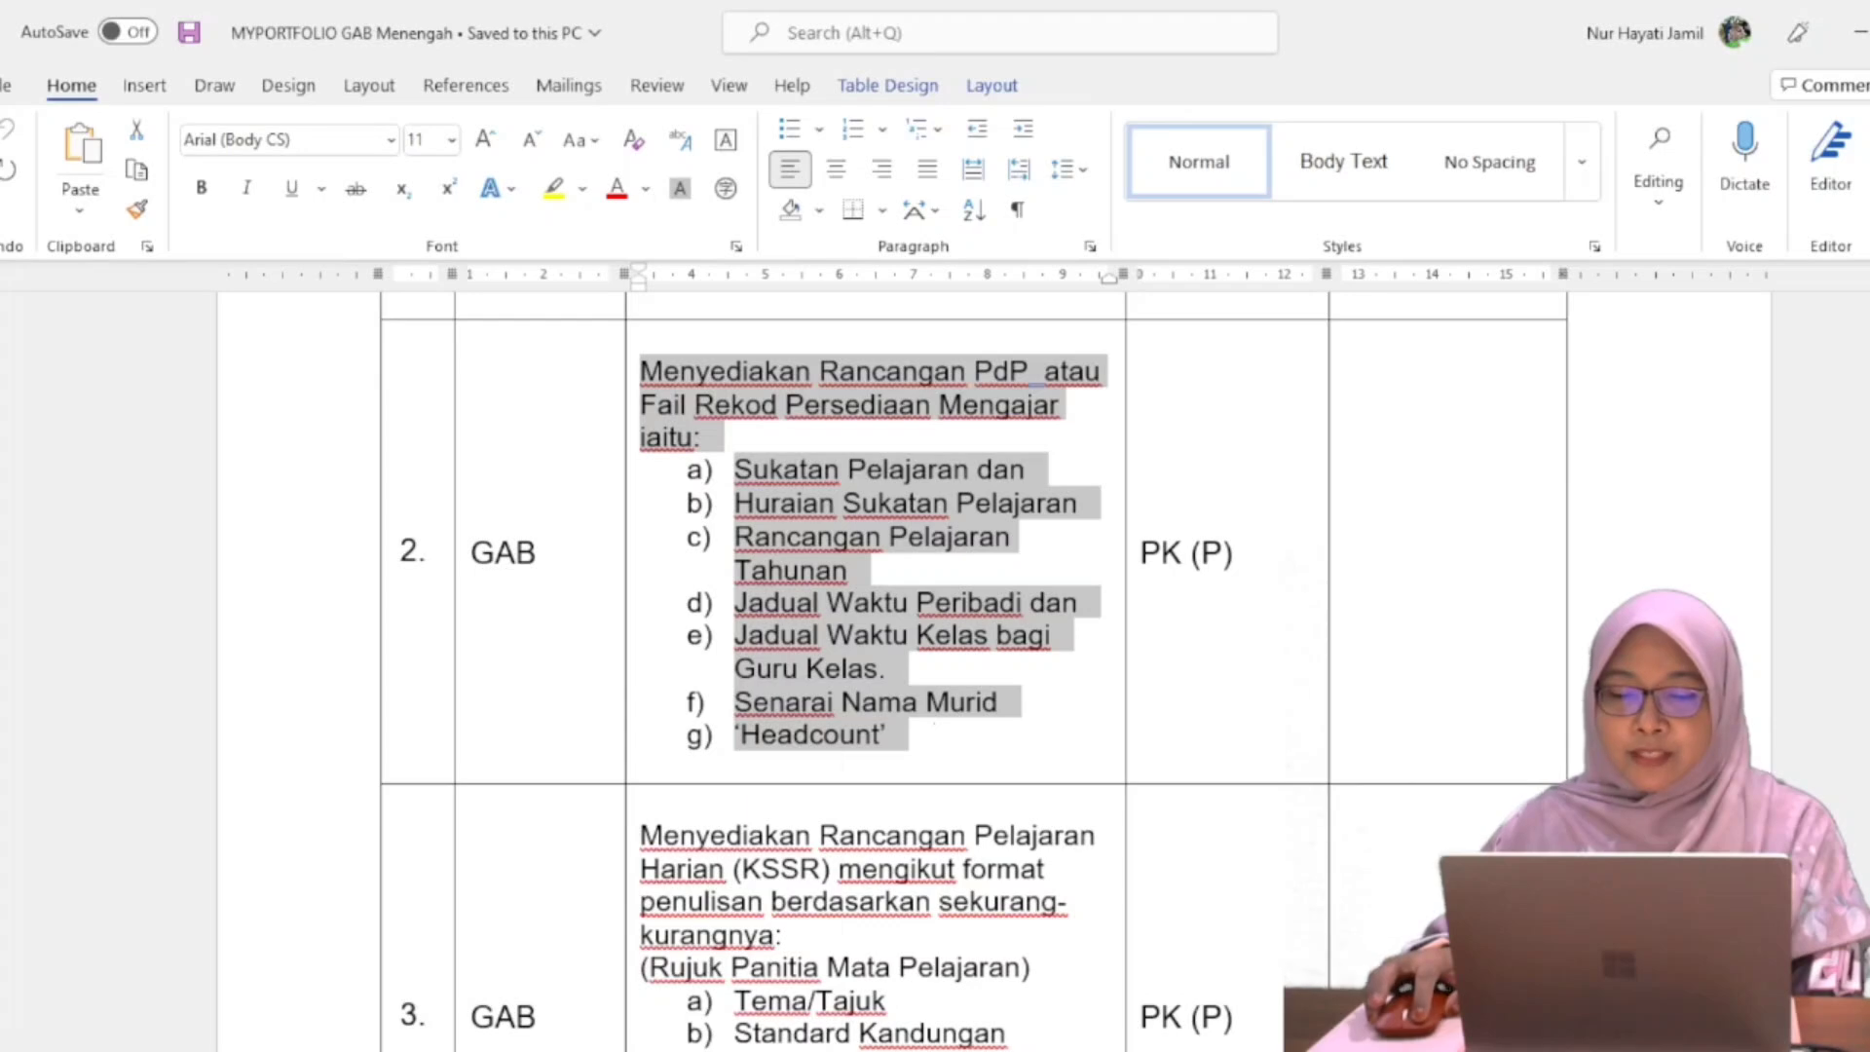
key(alt+Tab)
click(776, 802)
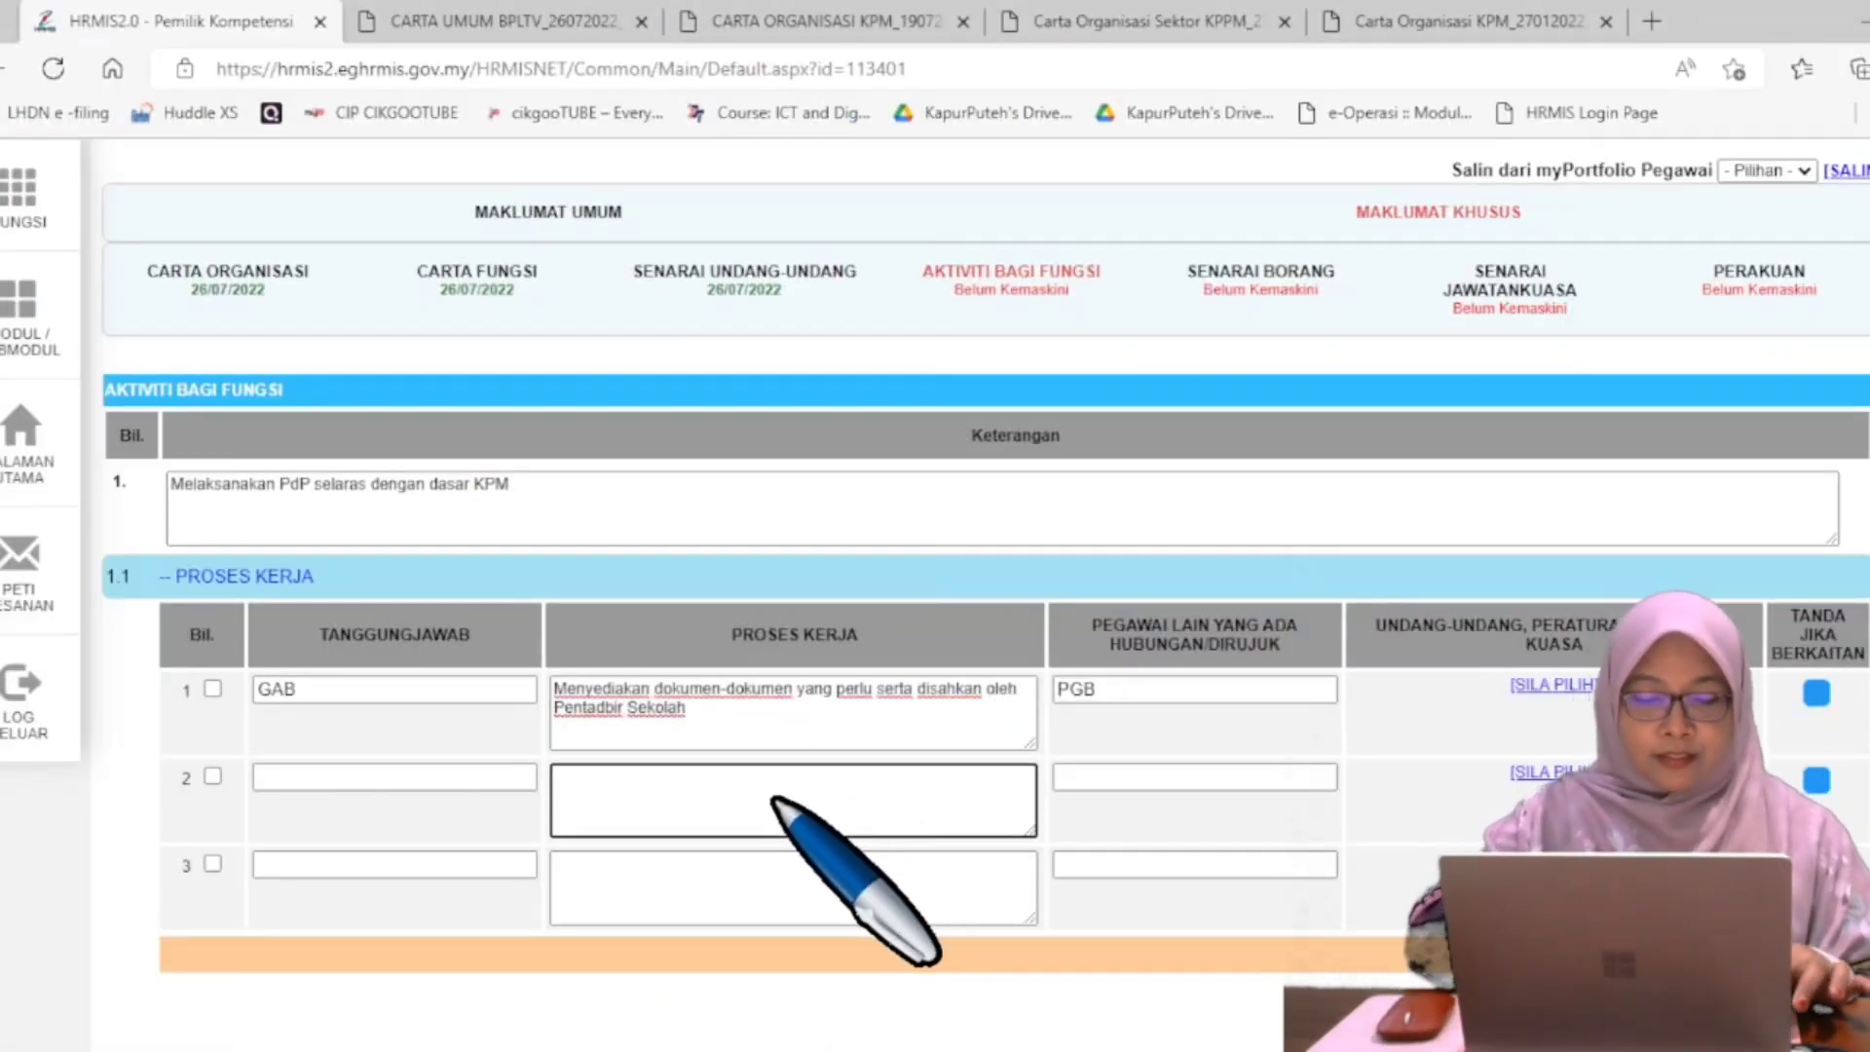
key(ctrl+v)
scroll(776, 801, up, 5)
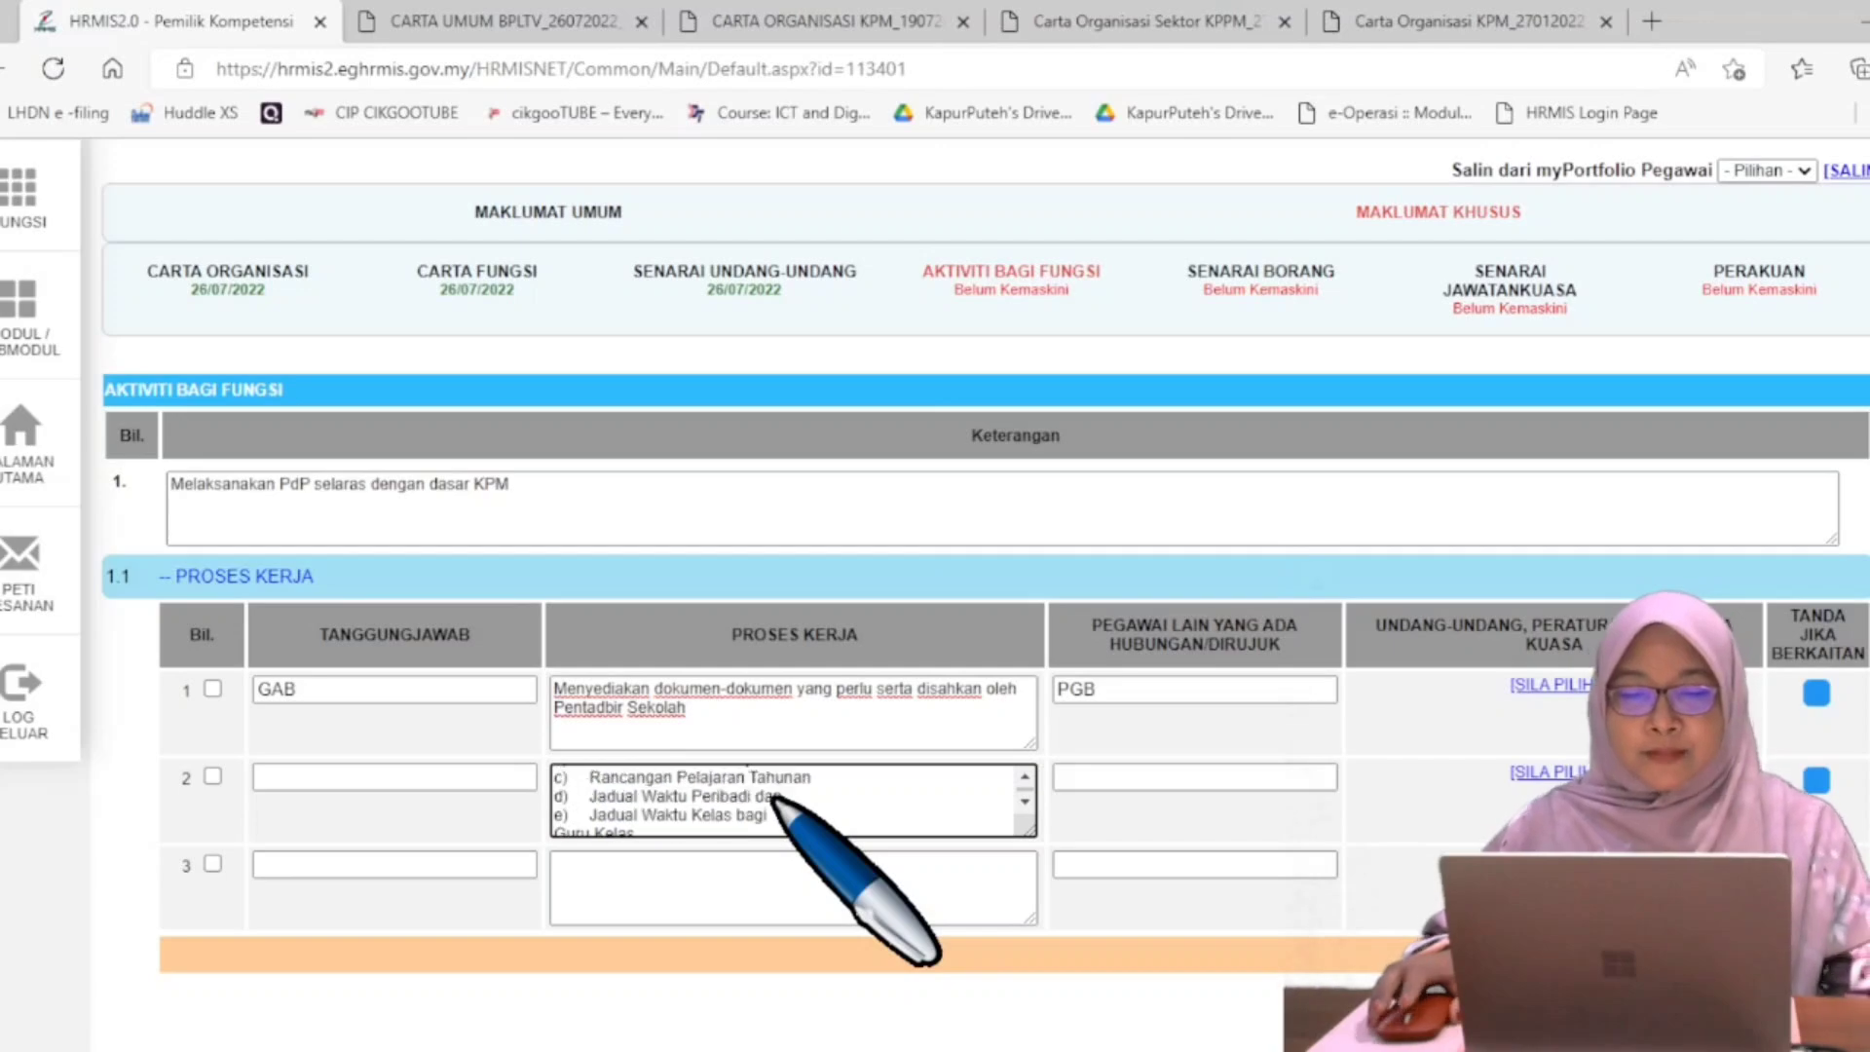
Check row 2 in the Word table, and in HRMIS set its Tanggungjawab to GAB and its related officer to TPA.
key(alt+Tab)
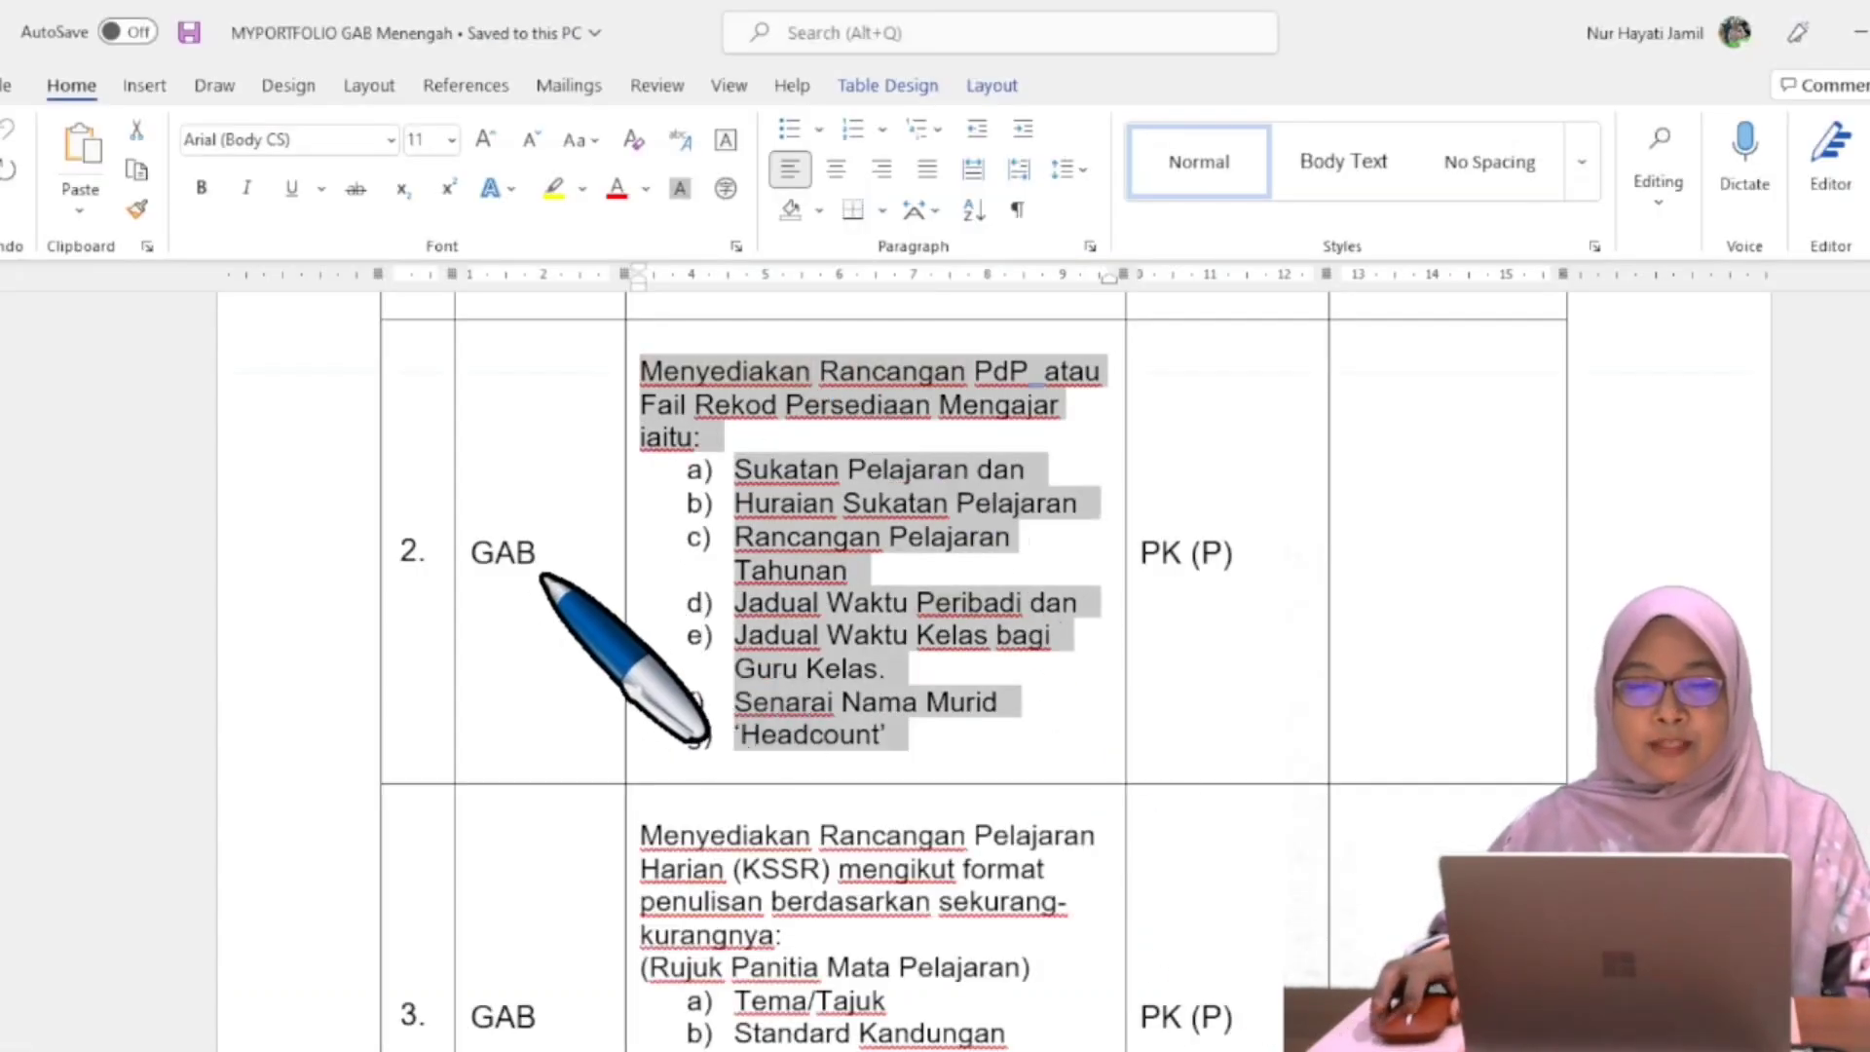
scroll(779, 808, up, 6)
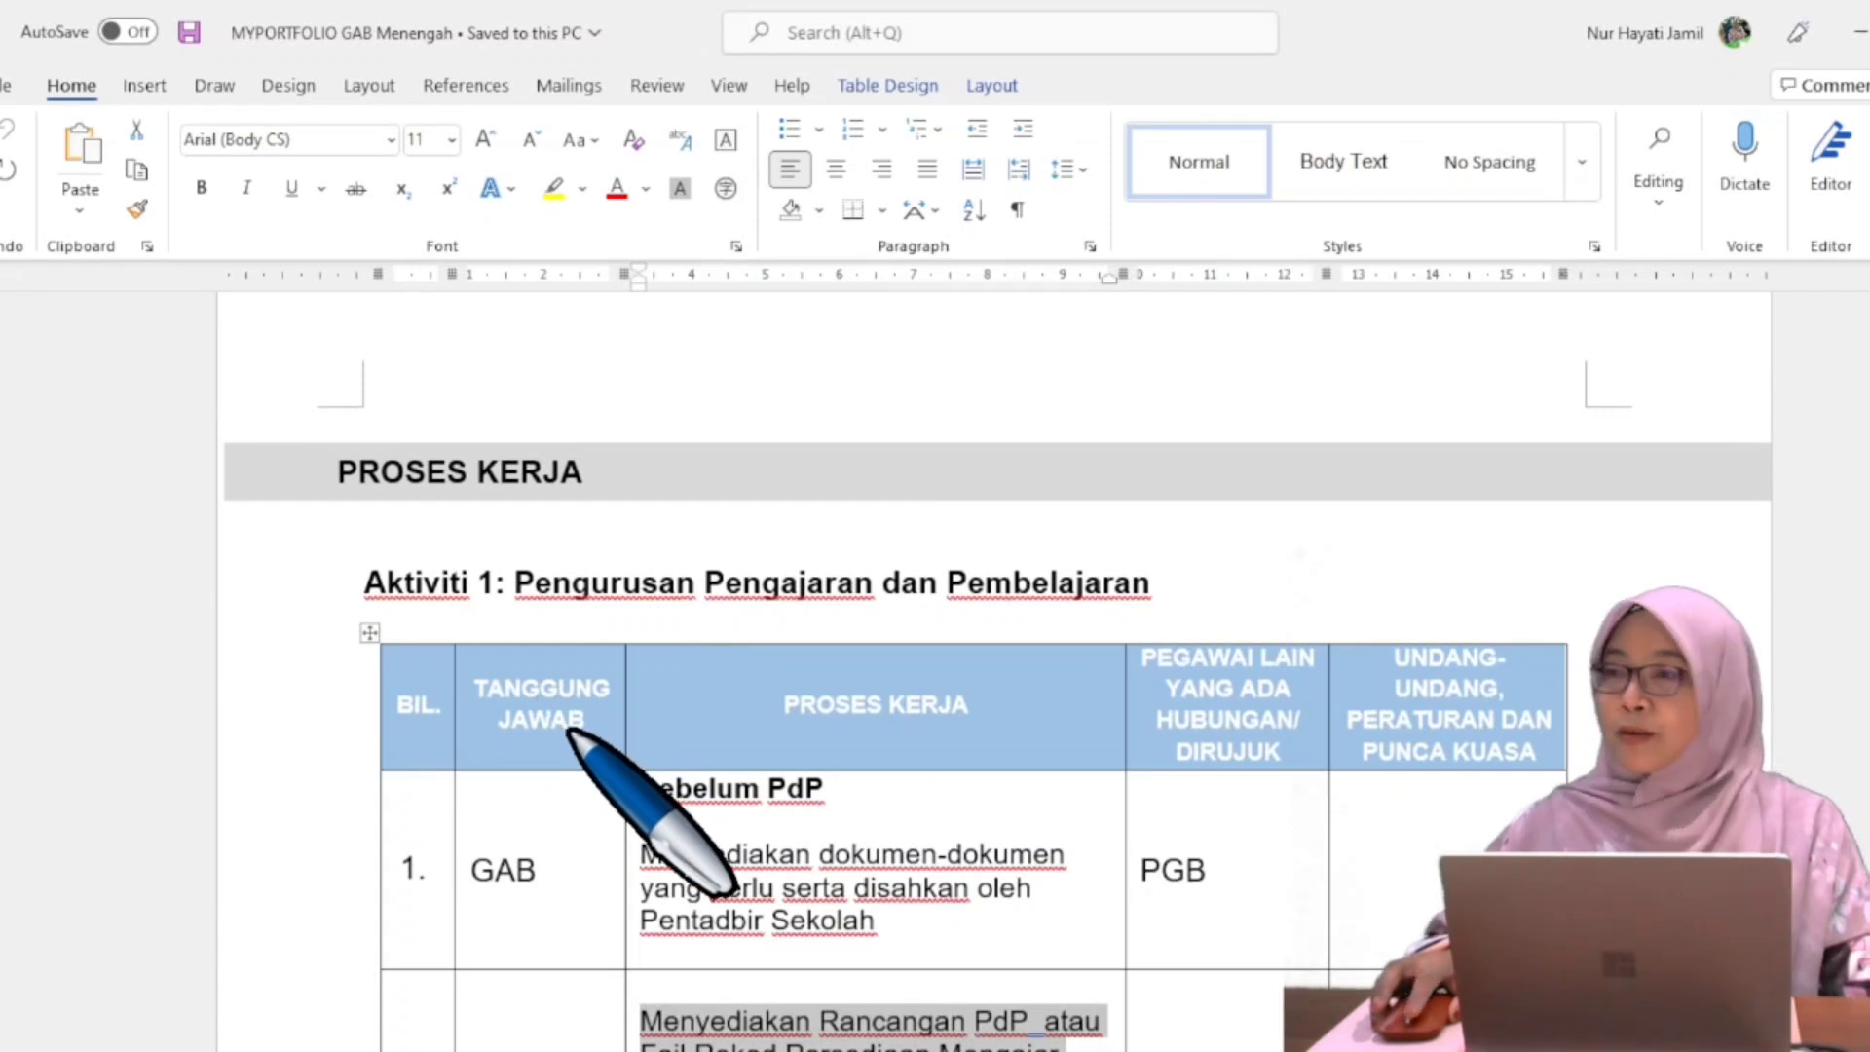
scroll(576, 721, down, 4)
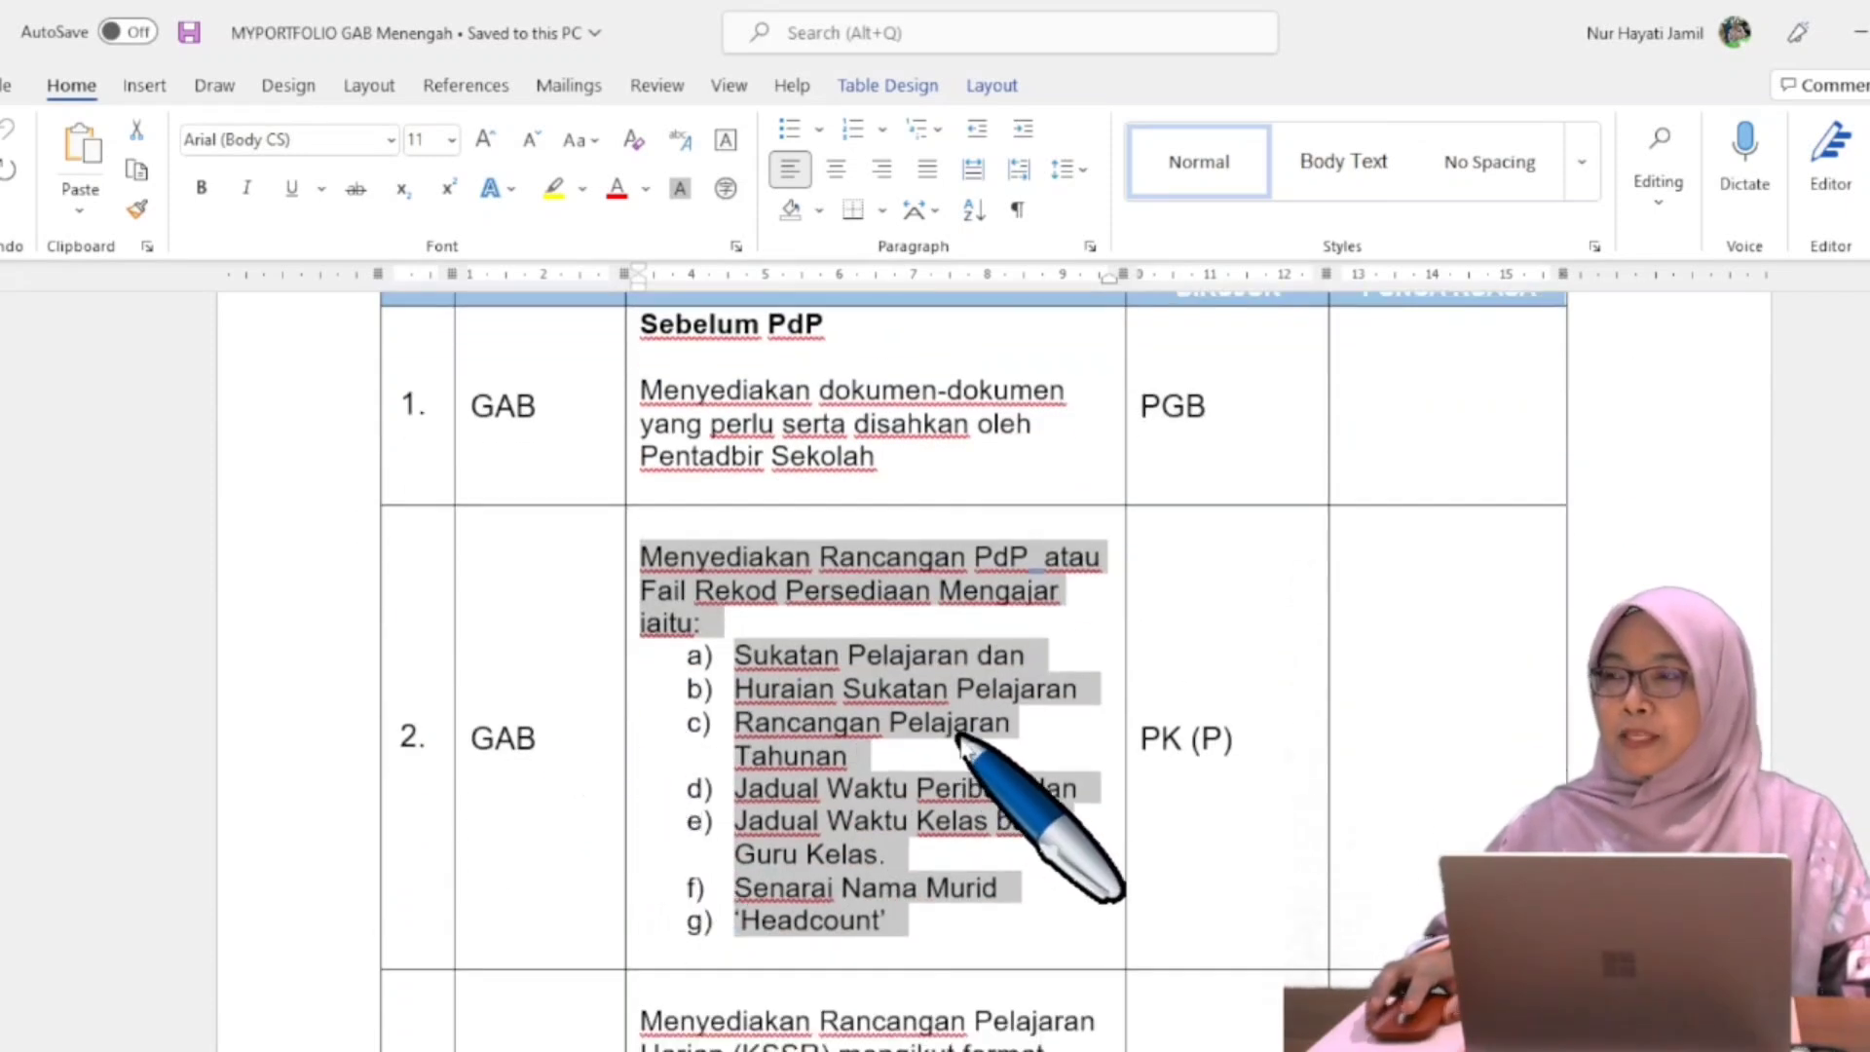
scroll(1217, 848, up, 2)
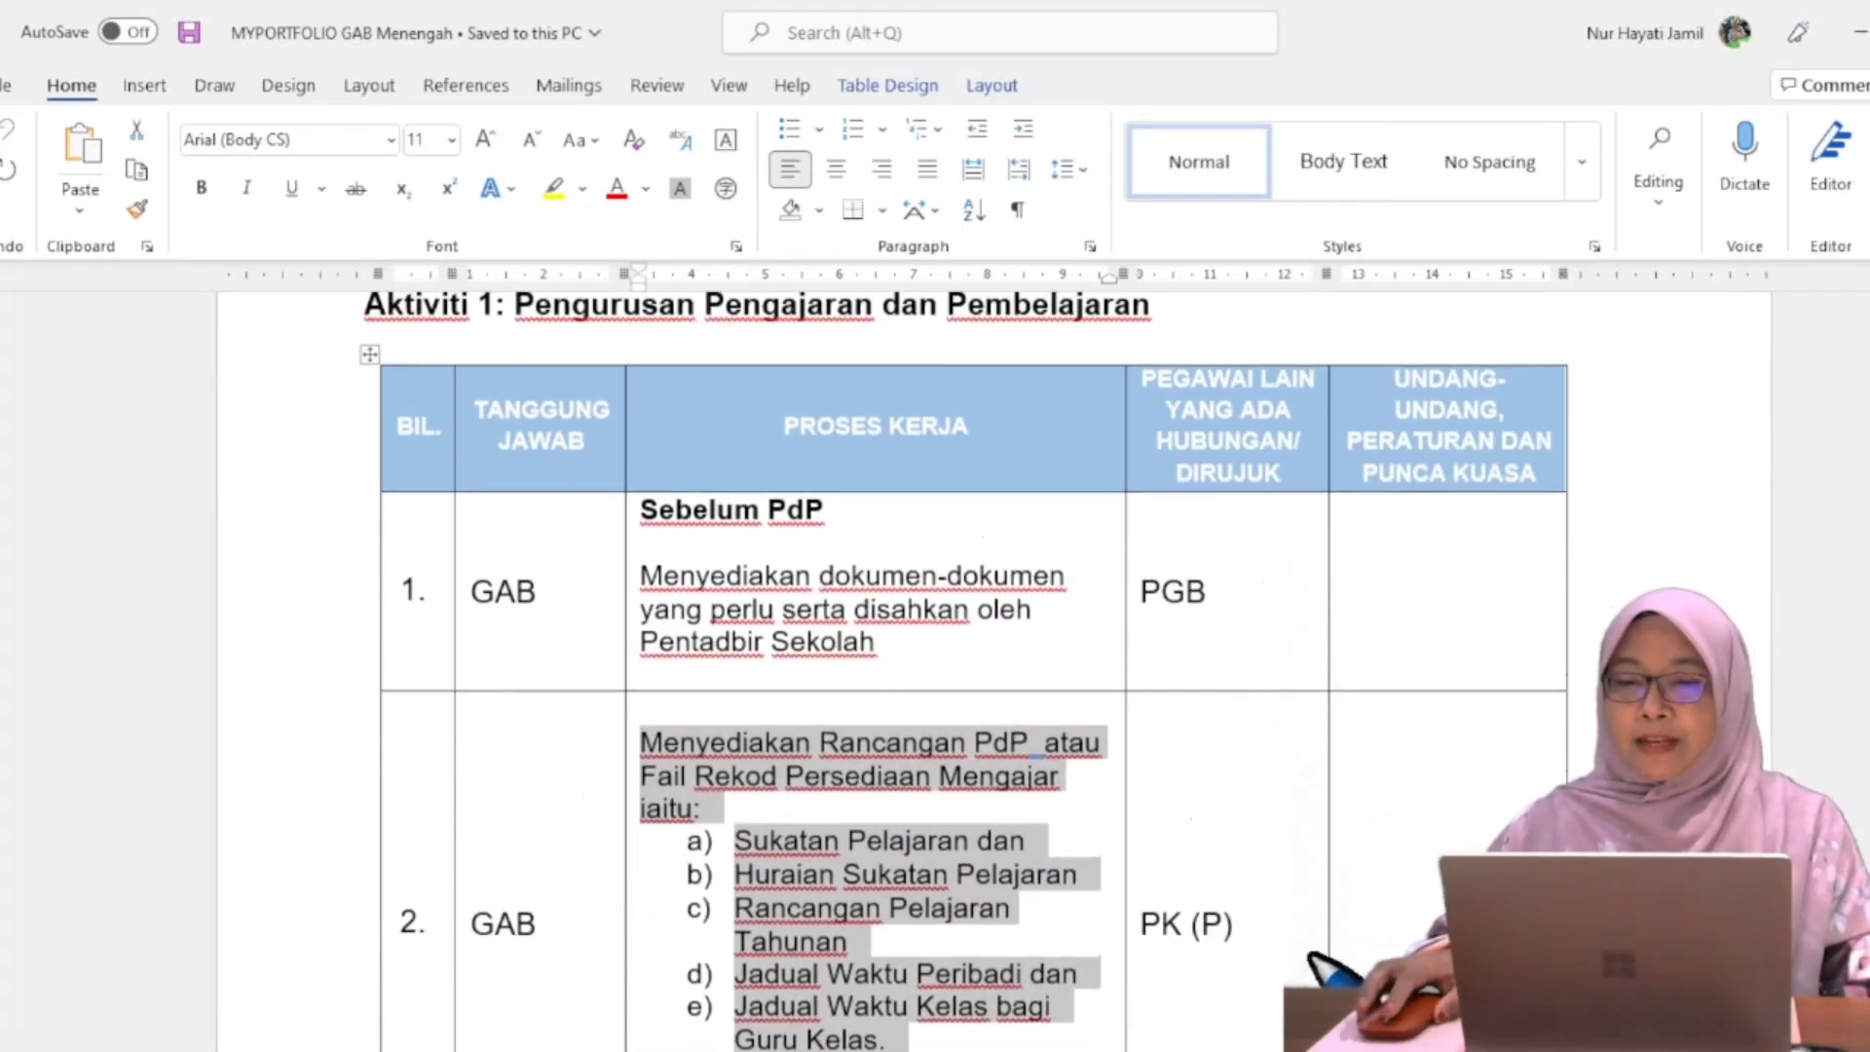
scroll(1207, 867, down, 3)
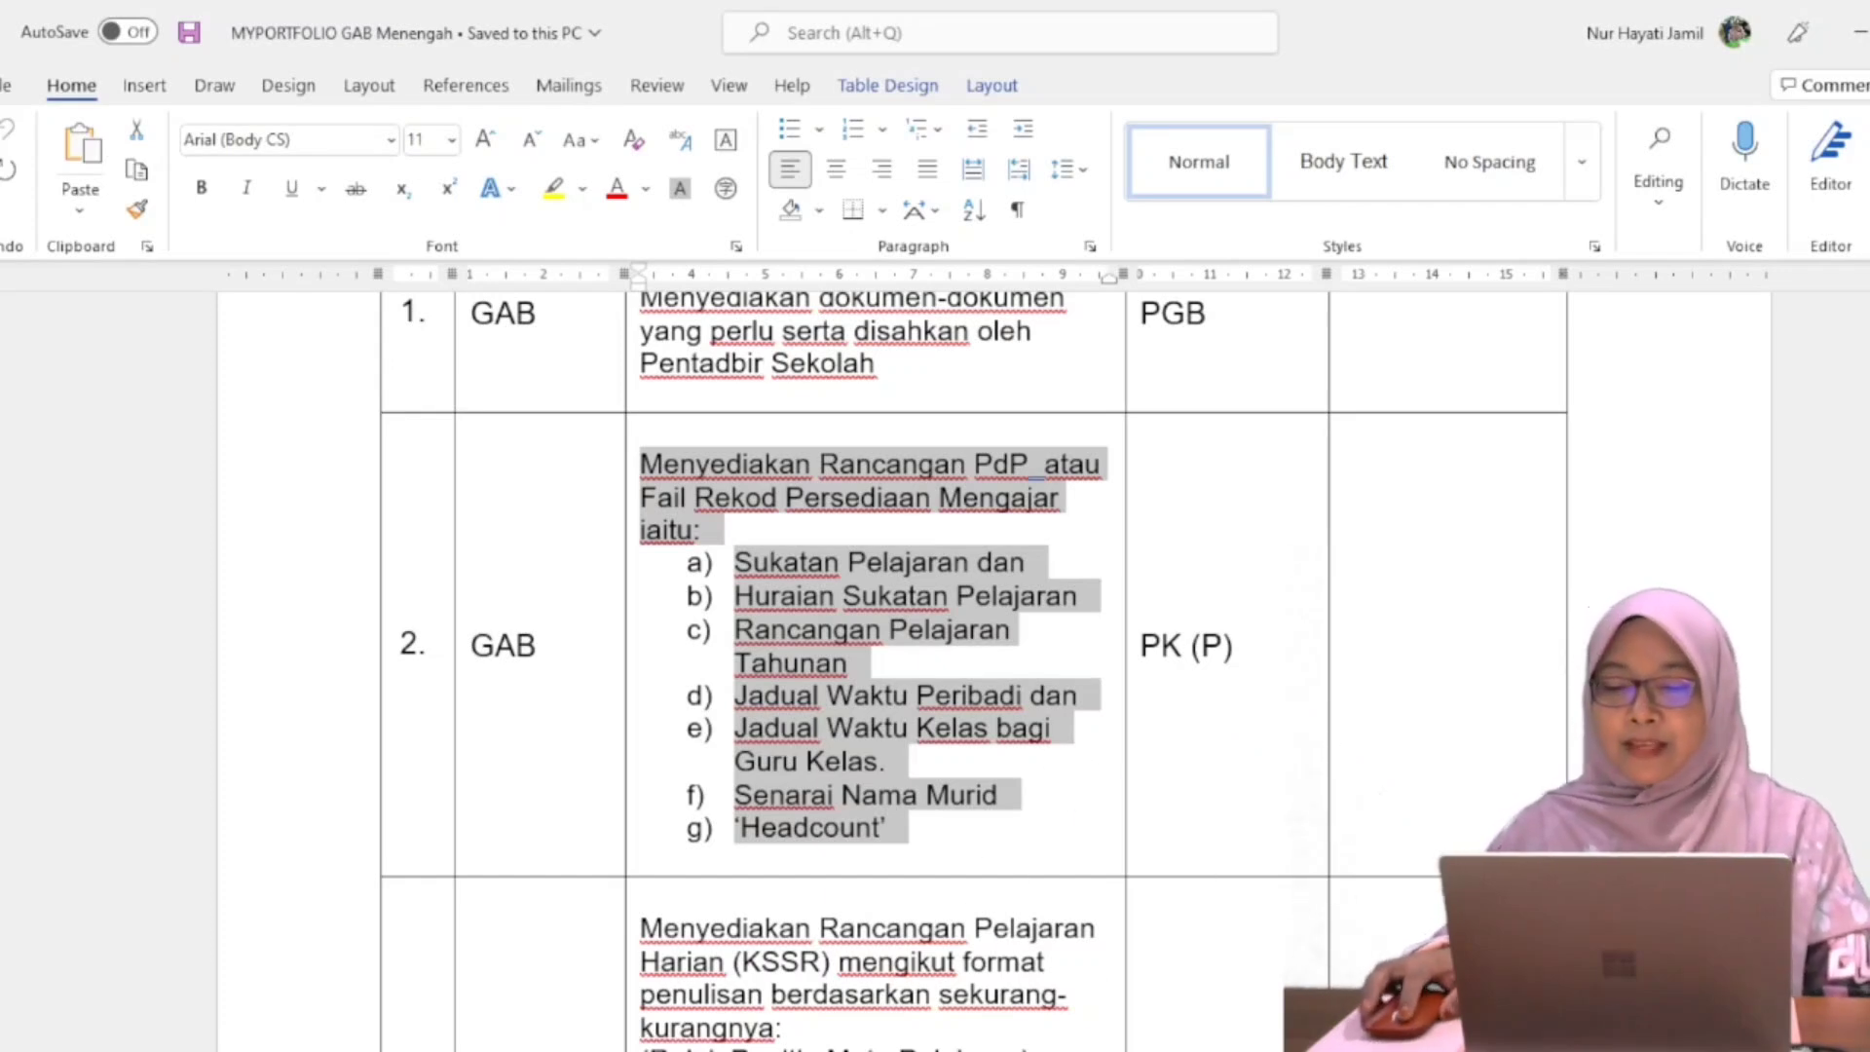
key(alt+Tab)
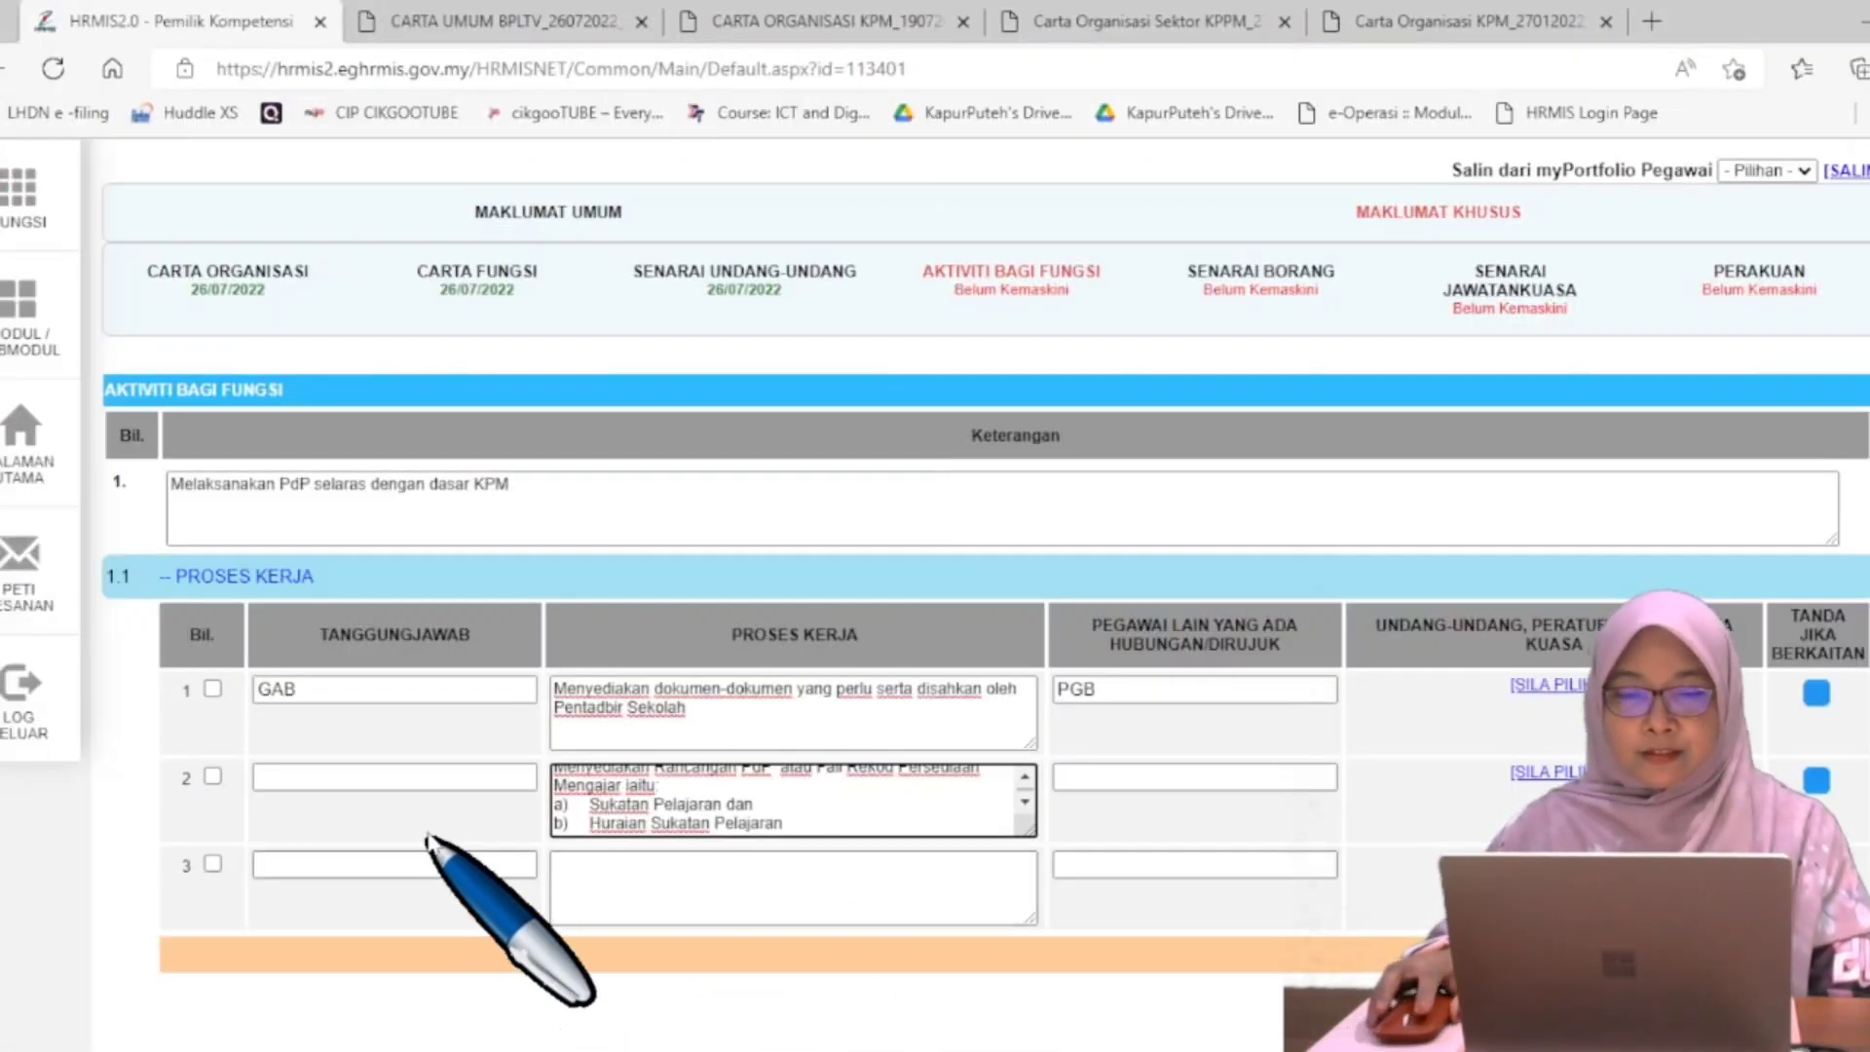
click(409, 777)
text(GAB)
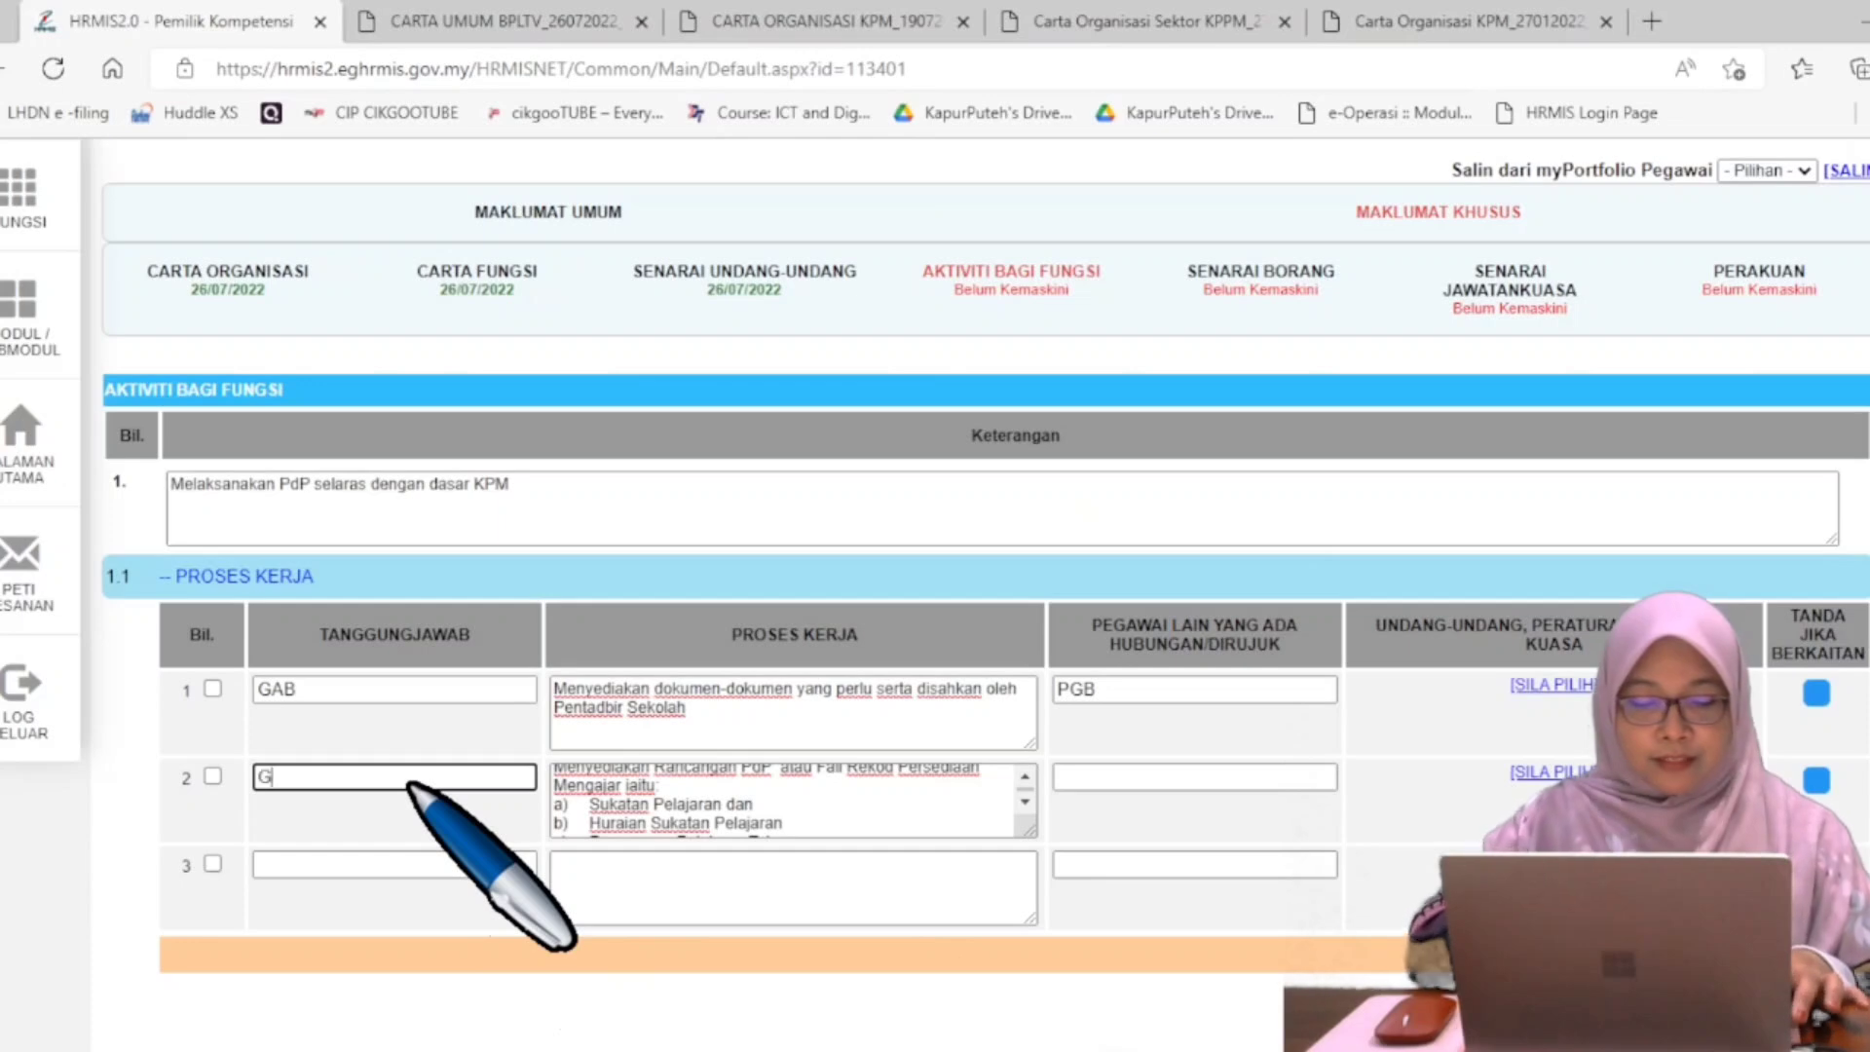
click(1207, 776)
text(TPA)
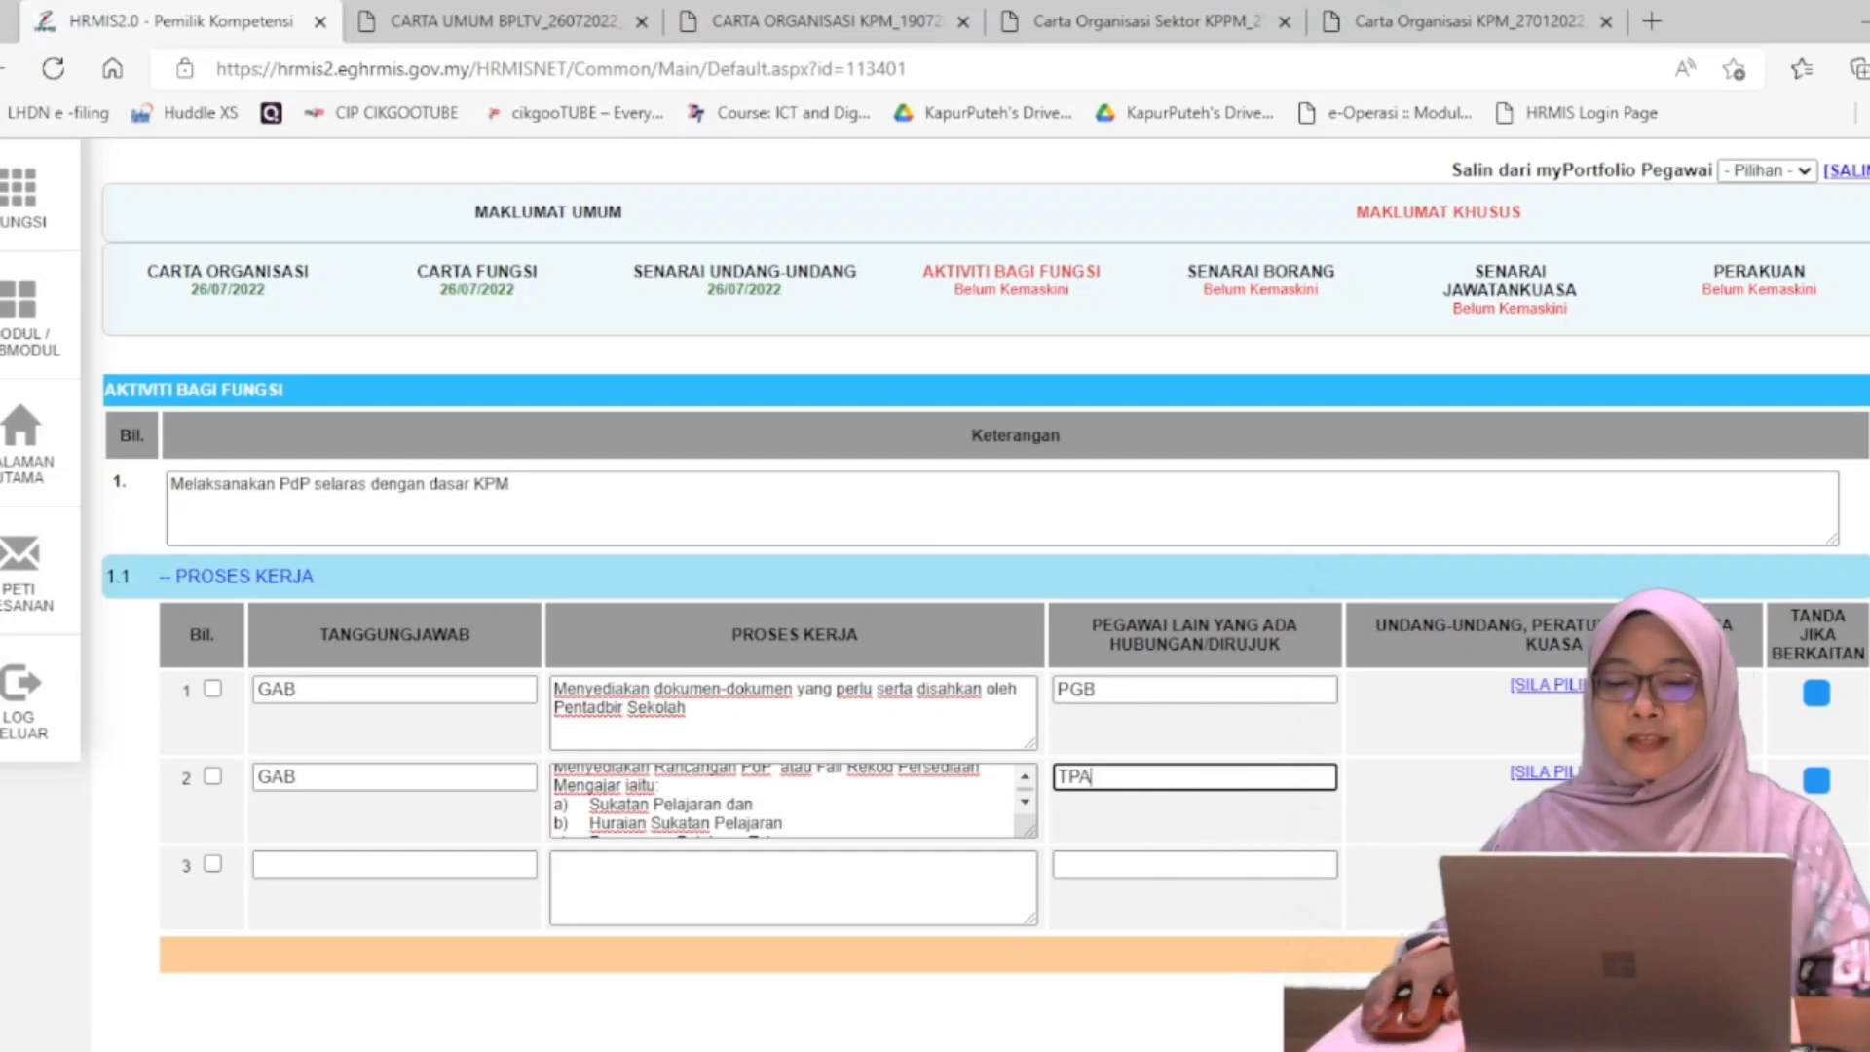
Copy work process 6, beginning "Melaksanakan PdP dan membimbing murid", from the Word document into Proses Kerja row 3 in HRMIS.
key(alt+Tab)
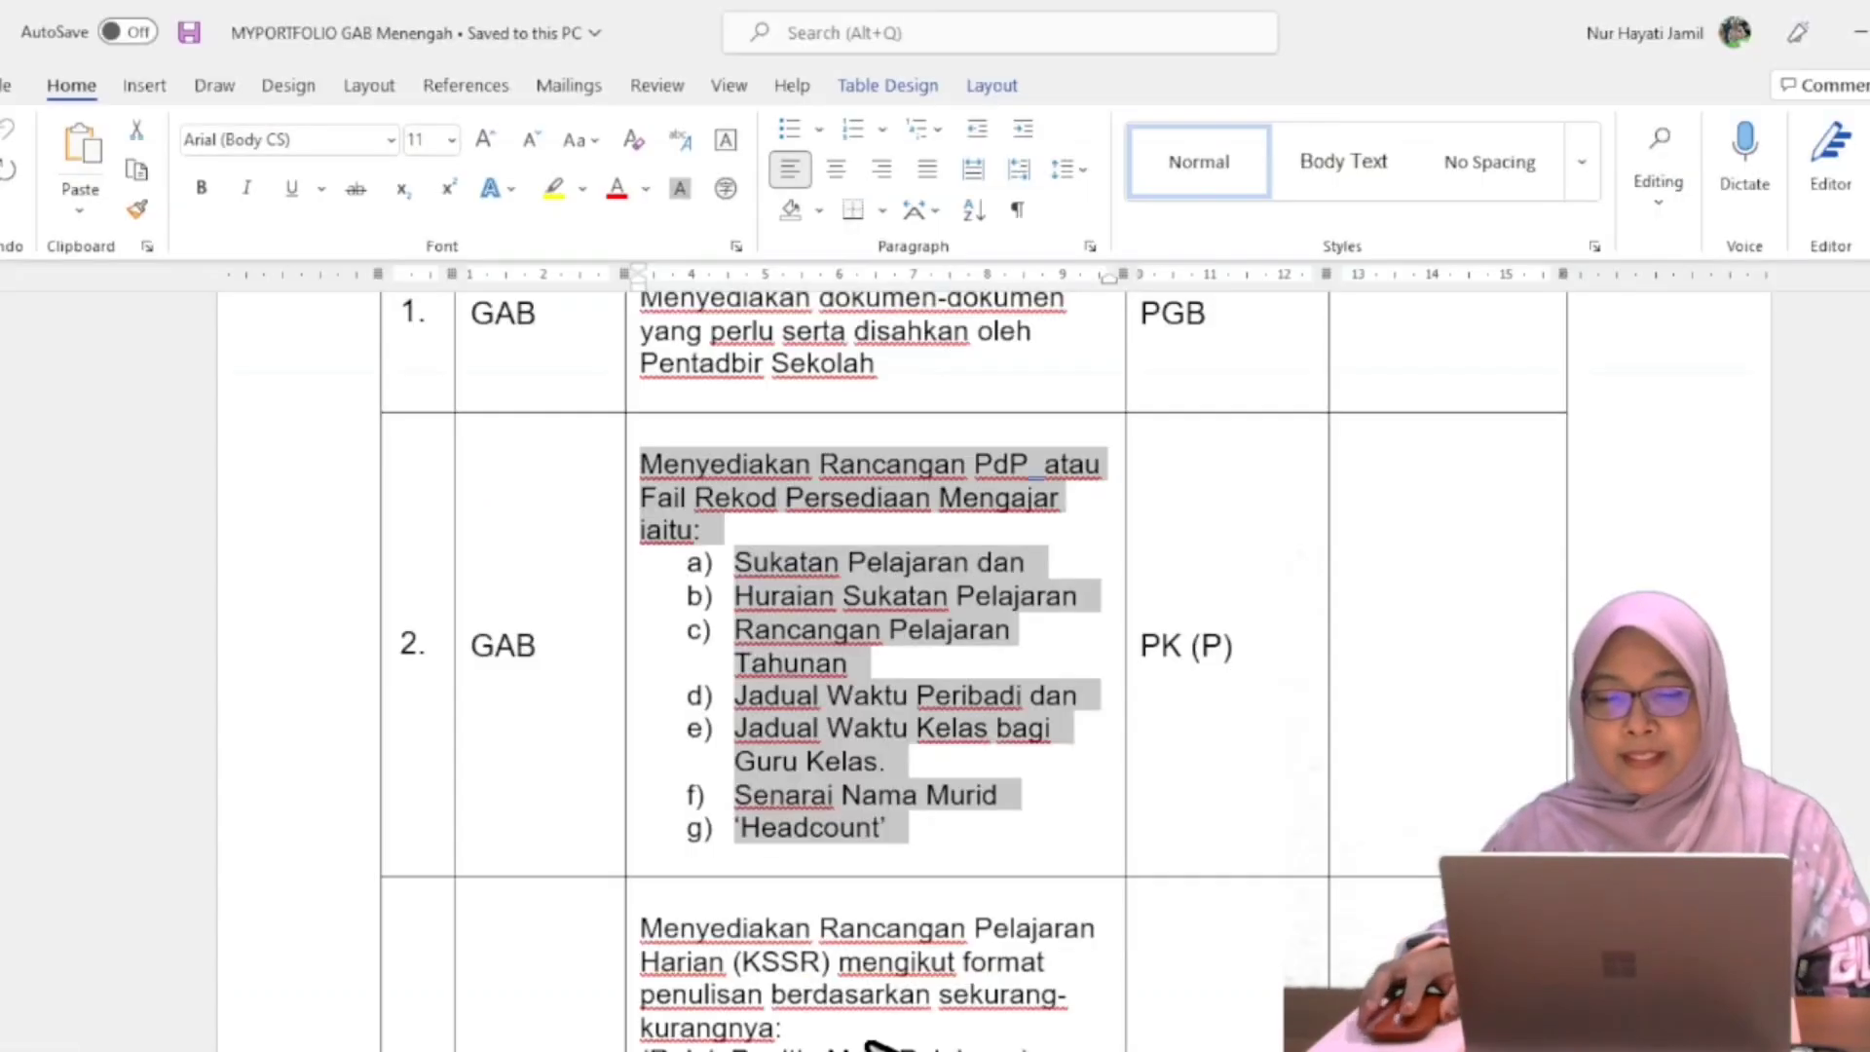
scroll(788, 989, down, 3)
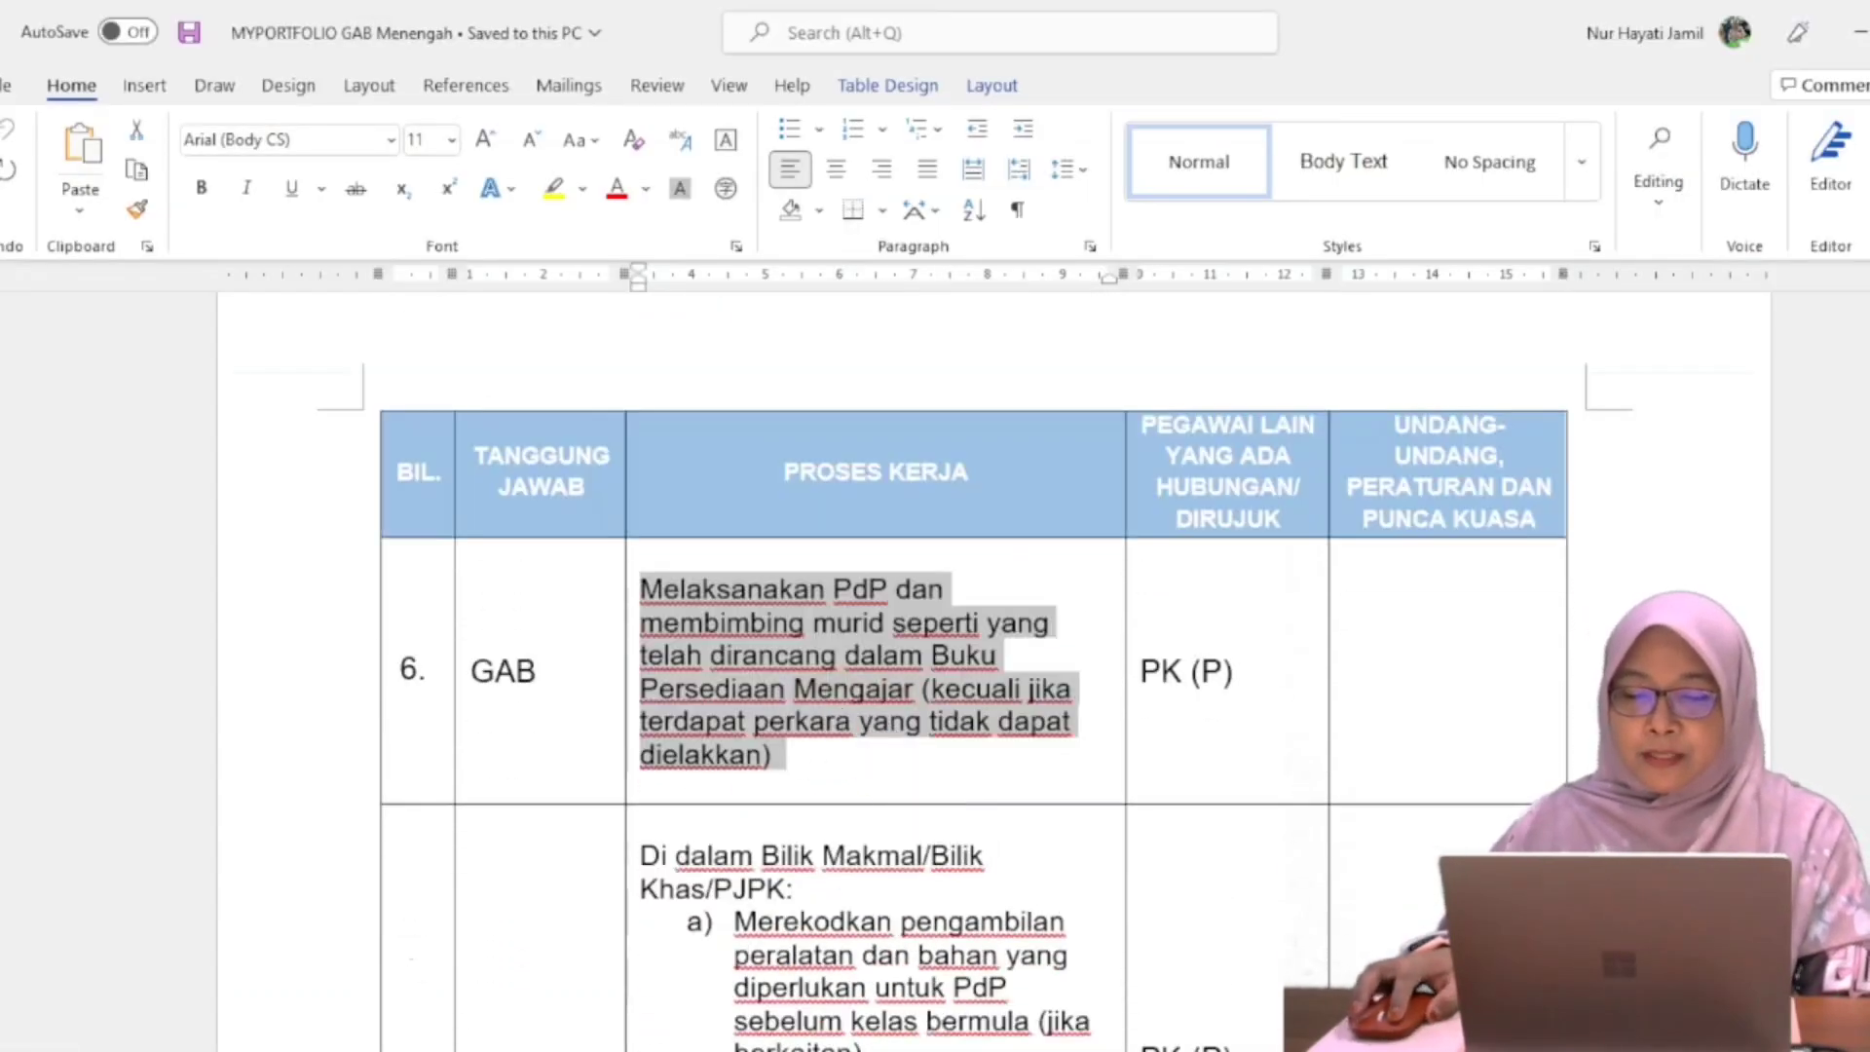
key(alt+Tab)
click(759, 894)
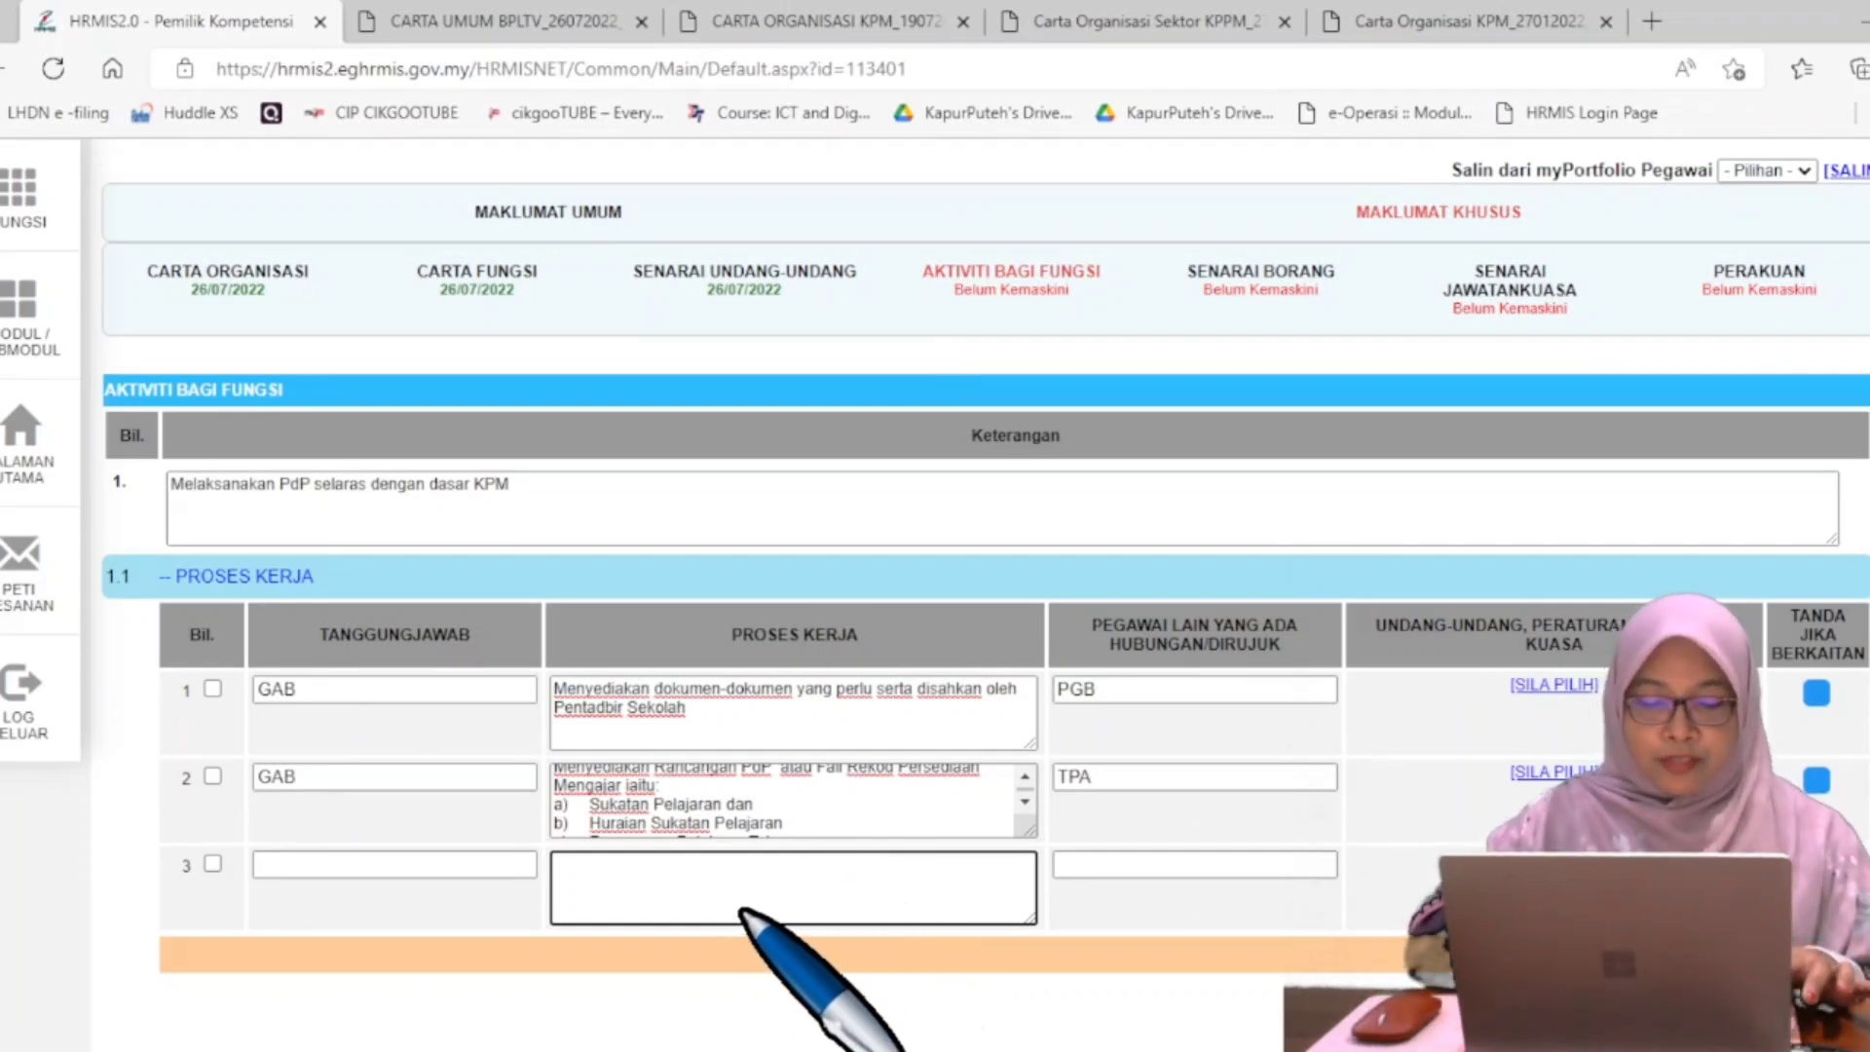
text(Melaksanakan PdP dan membimbing murid seperti yang telah dirancang dalam Buku Persediaan Mengajar (kecuali jika terdapat perkara yang tidak dapat dielakkan))
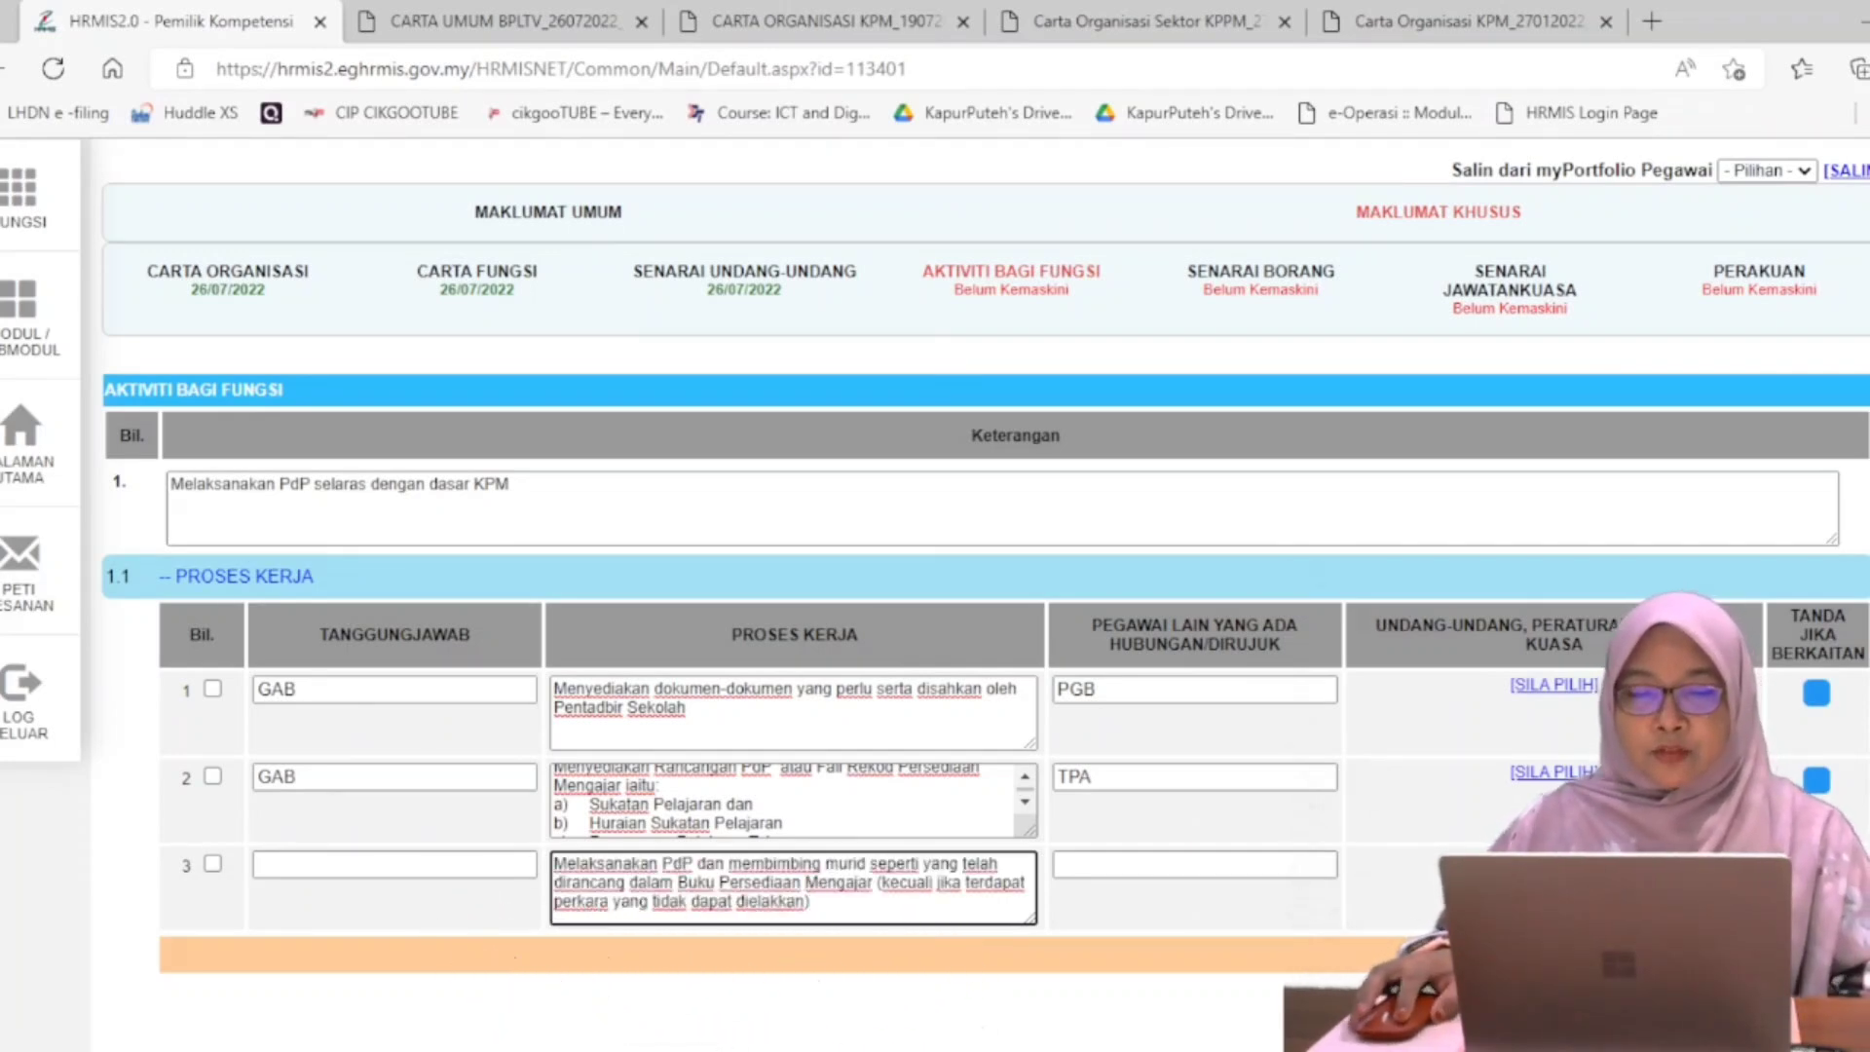
In row 3, set Tanggungjawab to GAB and the related officer to TPA, and save the work processes, dismissing the message.
key(alt+Tab)
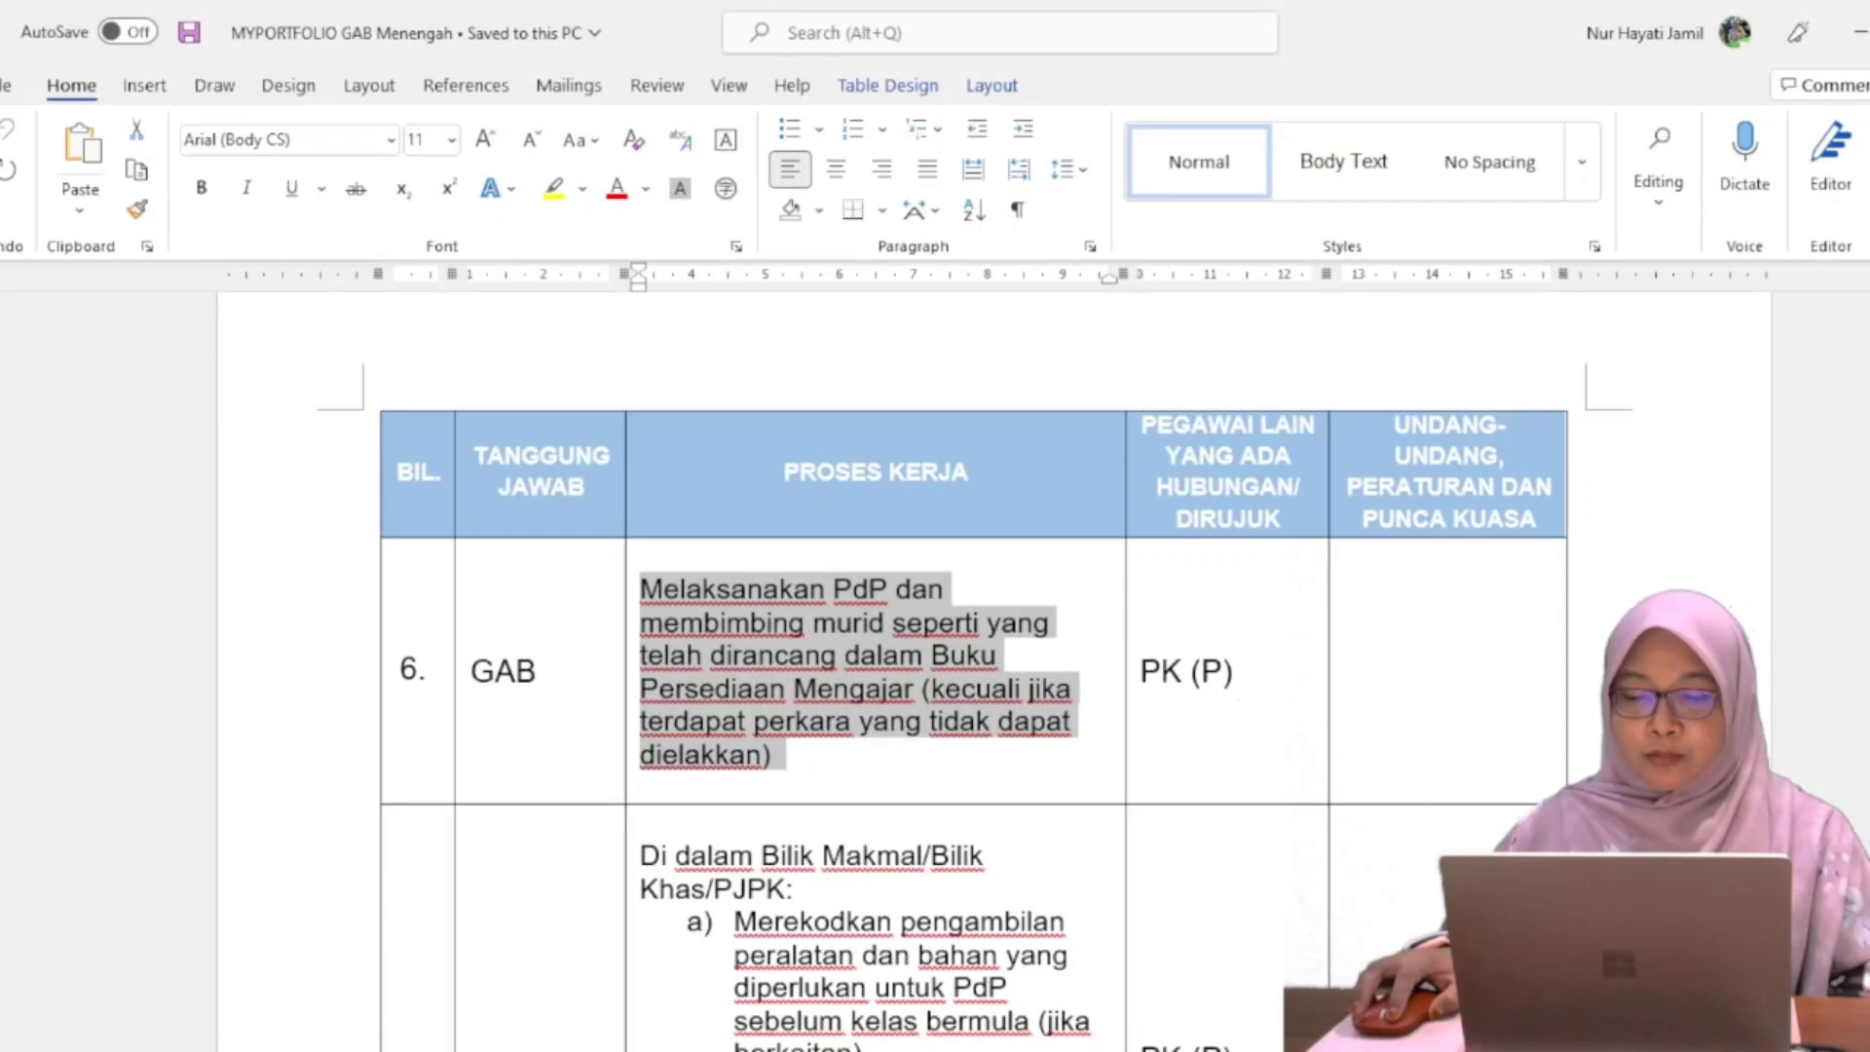
key(alt+Tab)
click(413, 865)
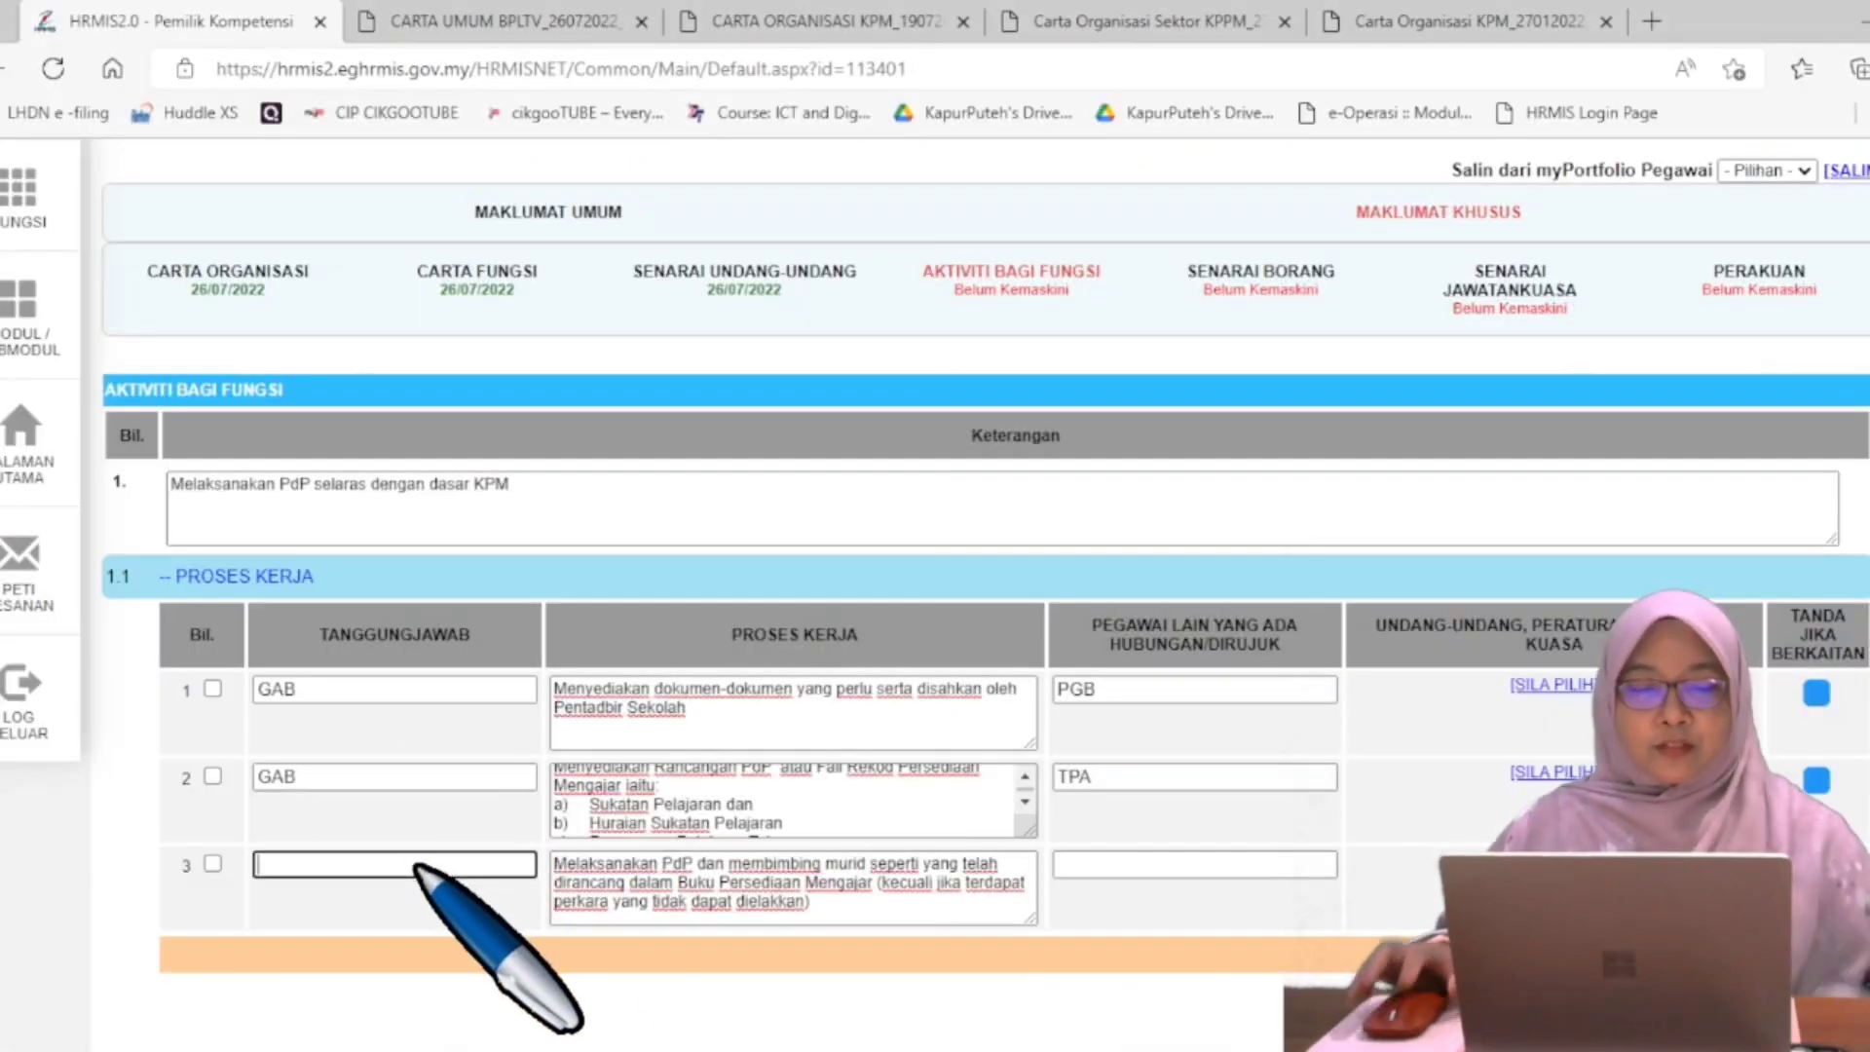
text(GAB)
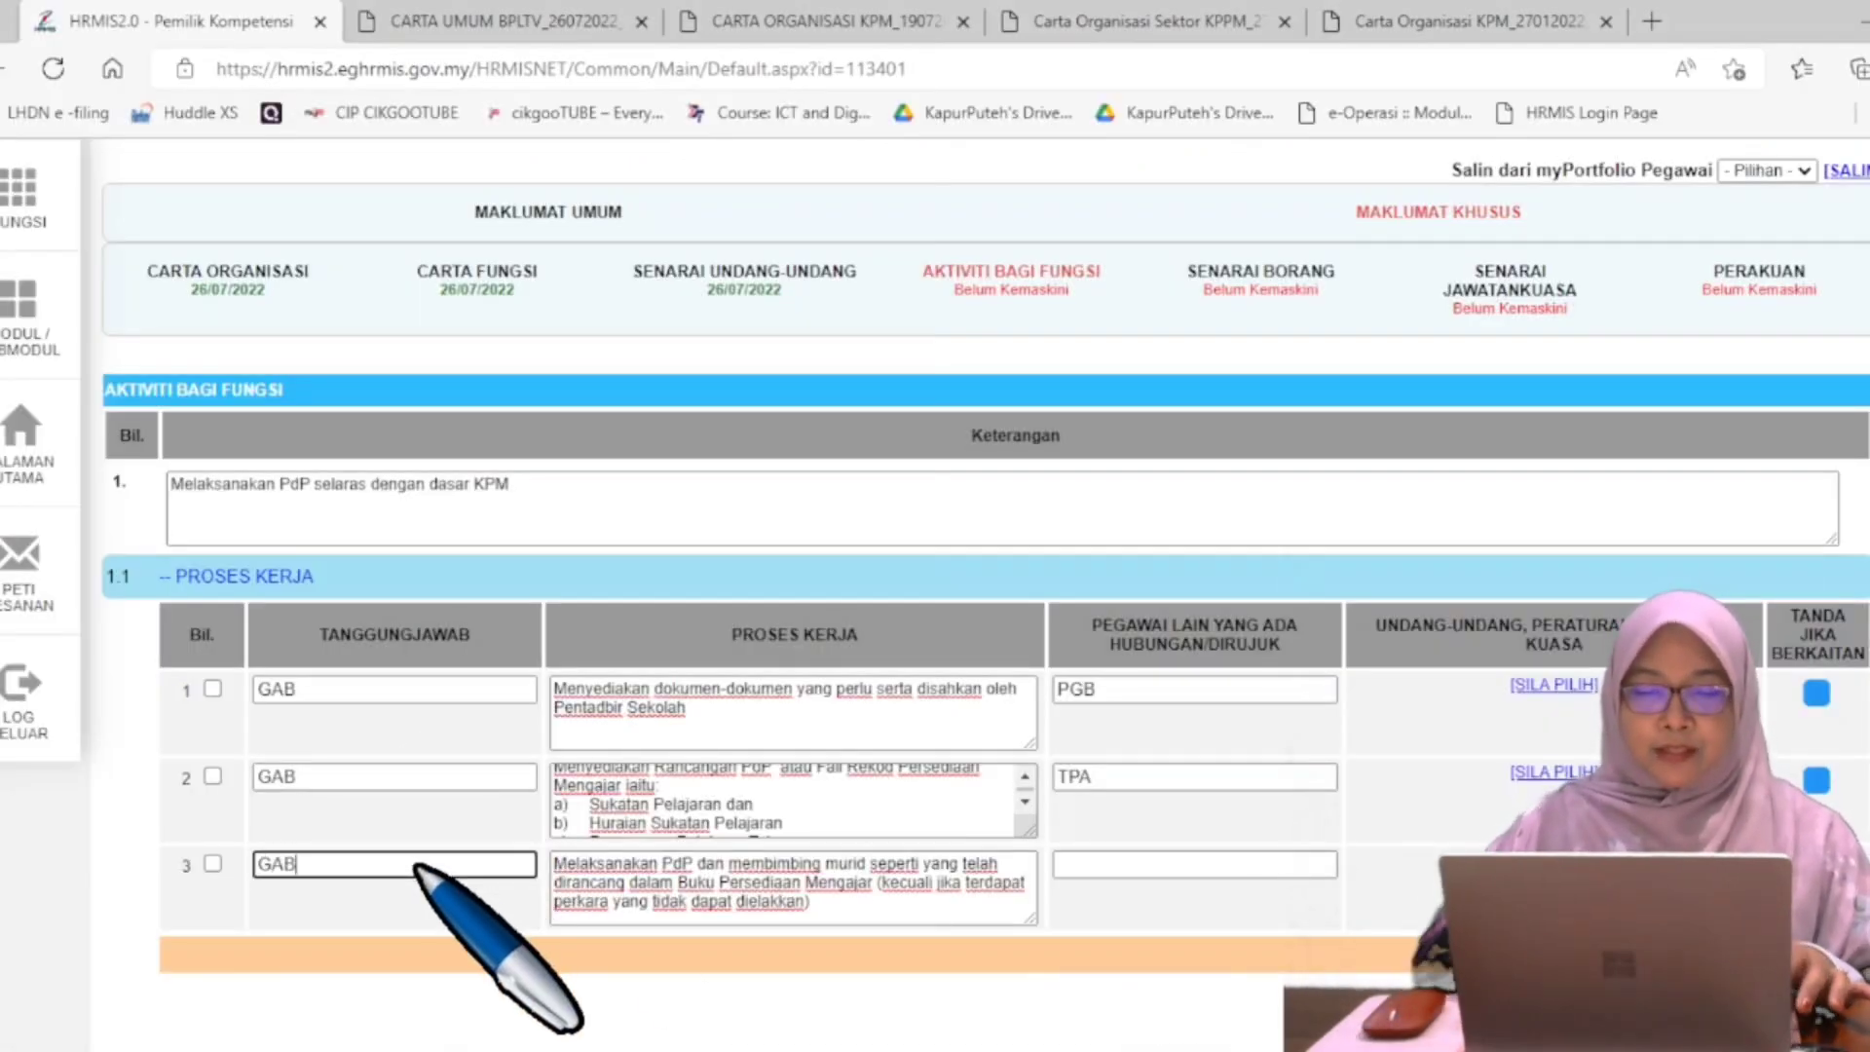
click(1062, 865)
text(T)
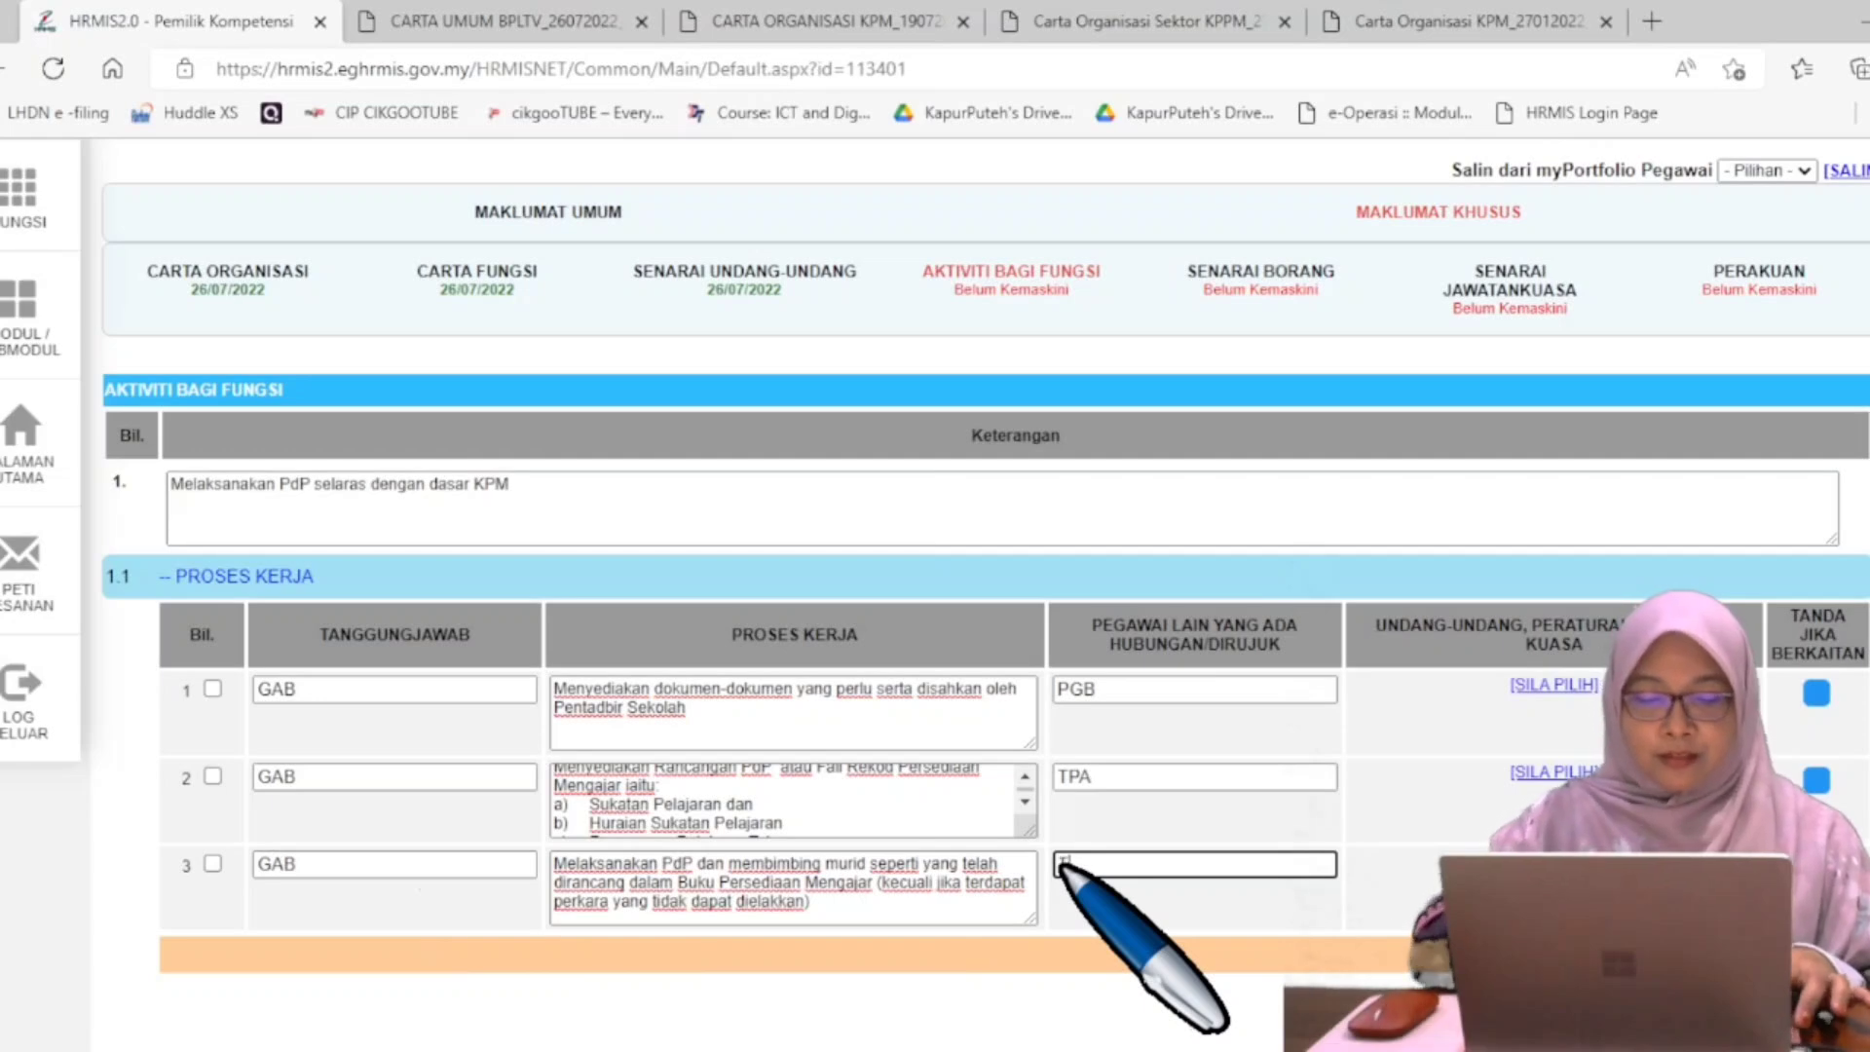
text(PA)
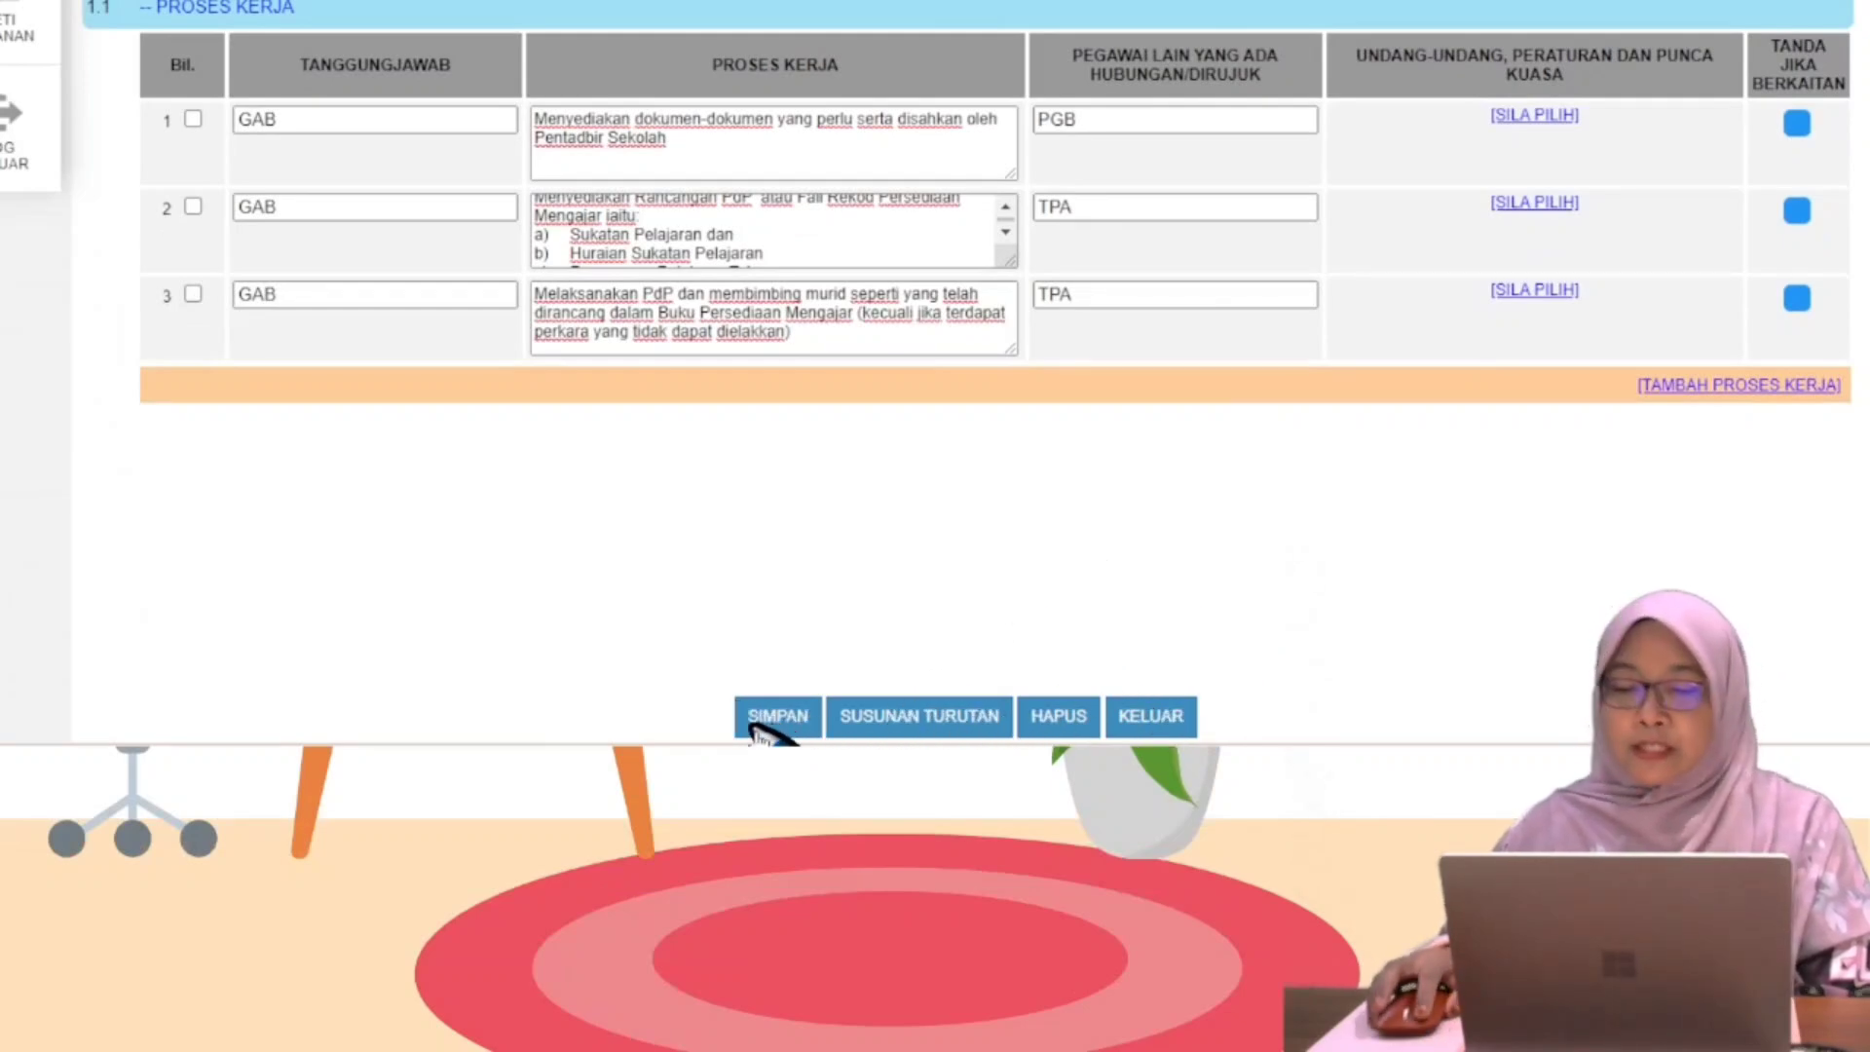
click(777, 715)
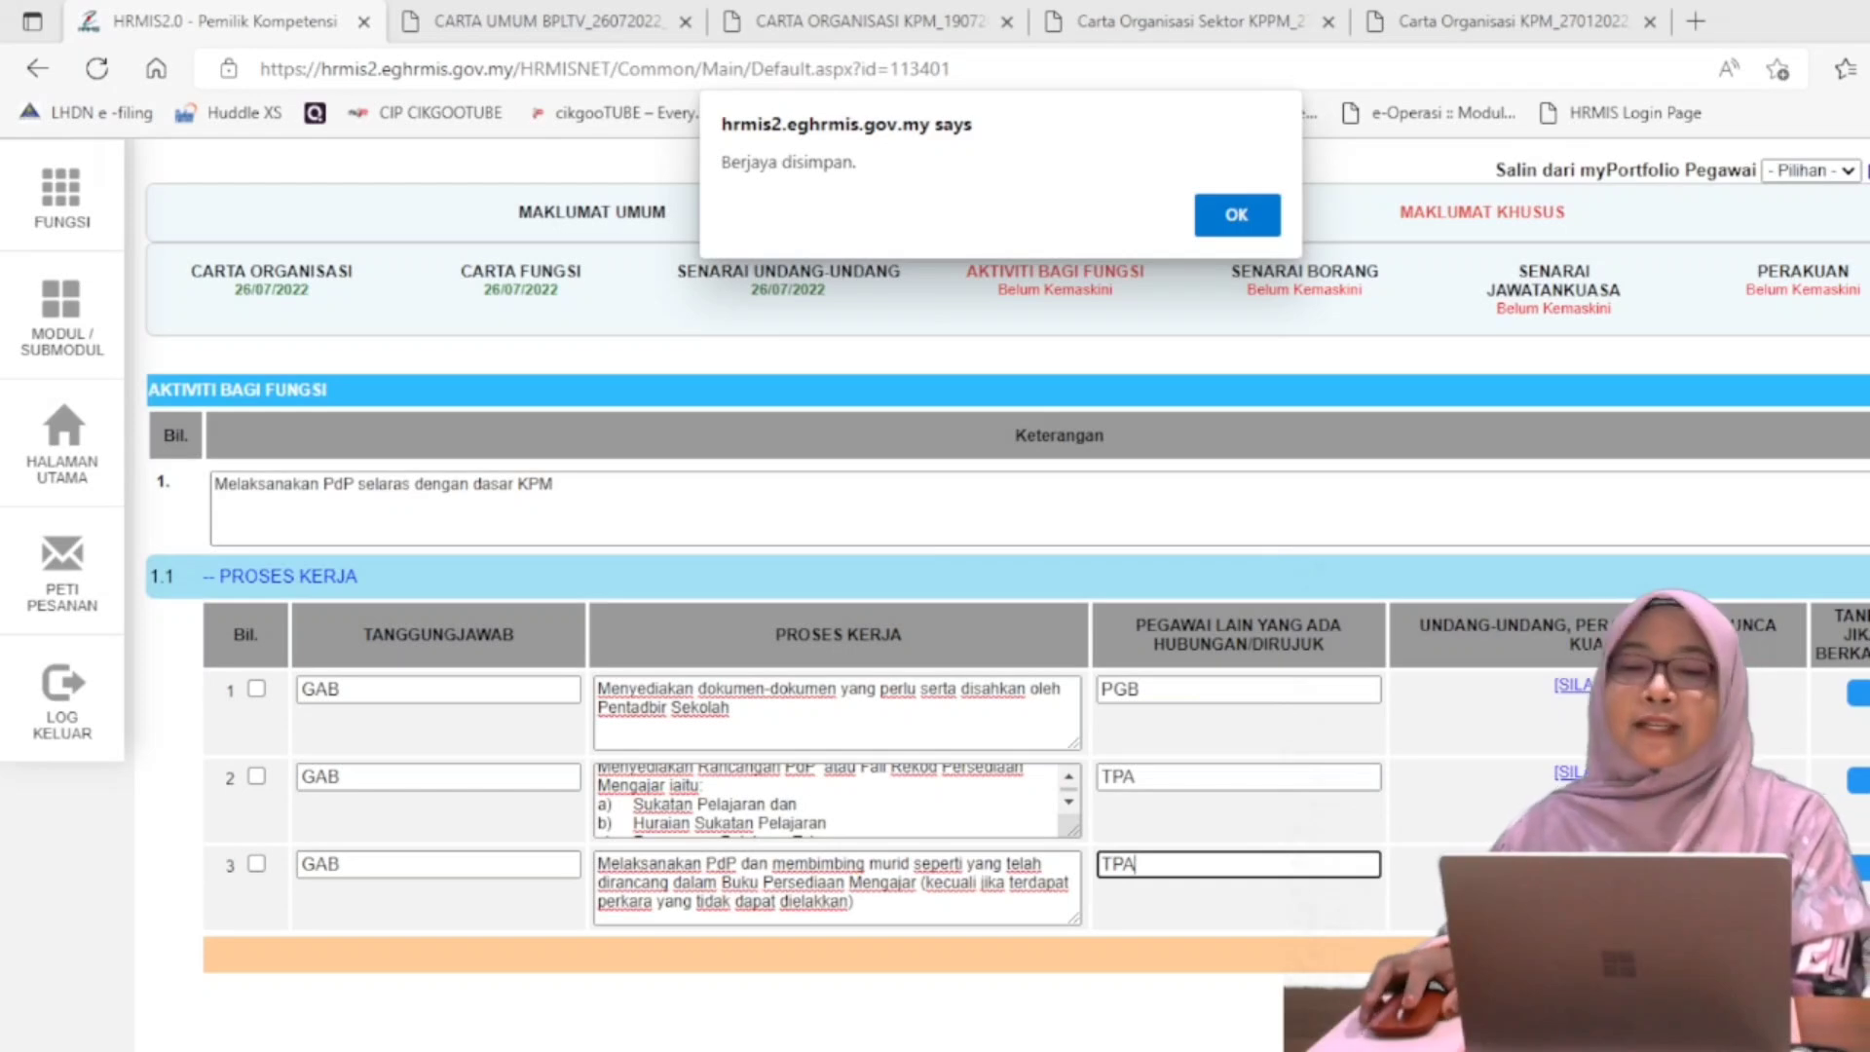
click(1237, 216)
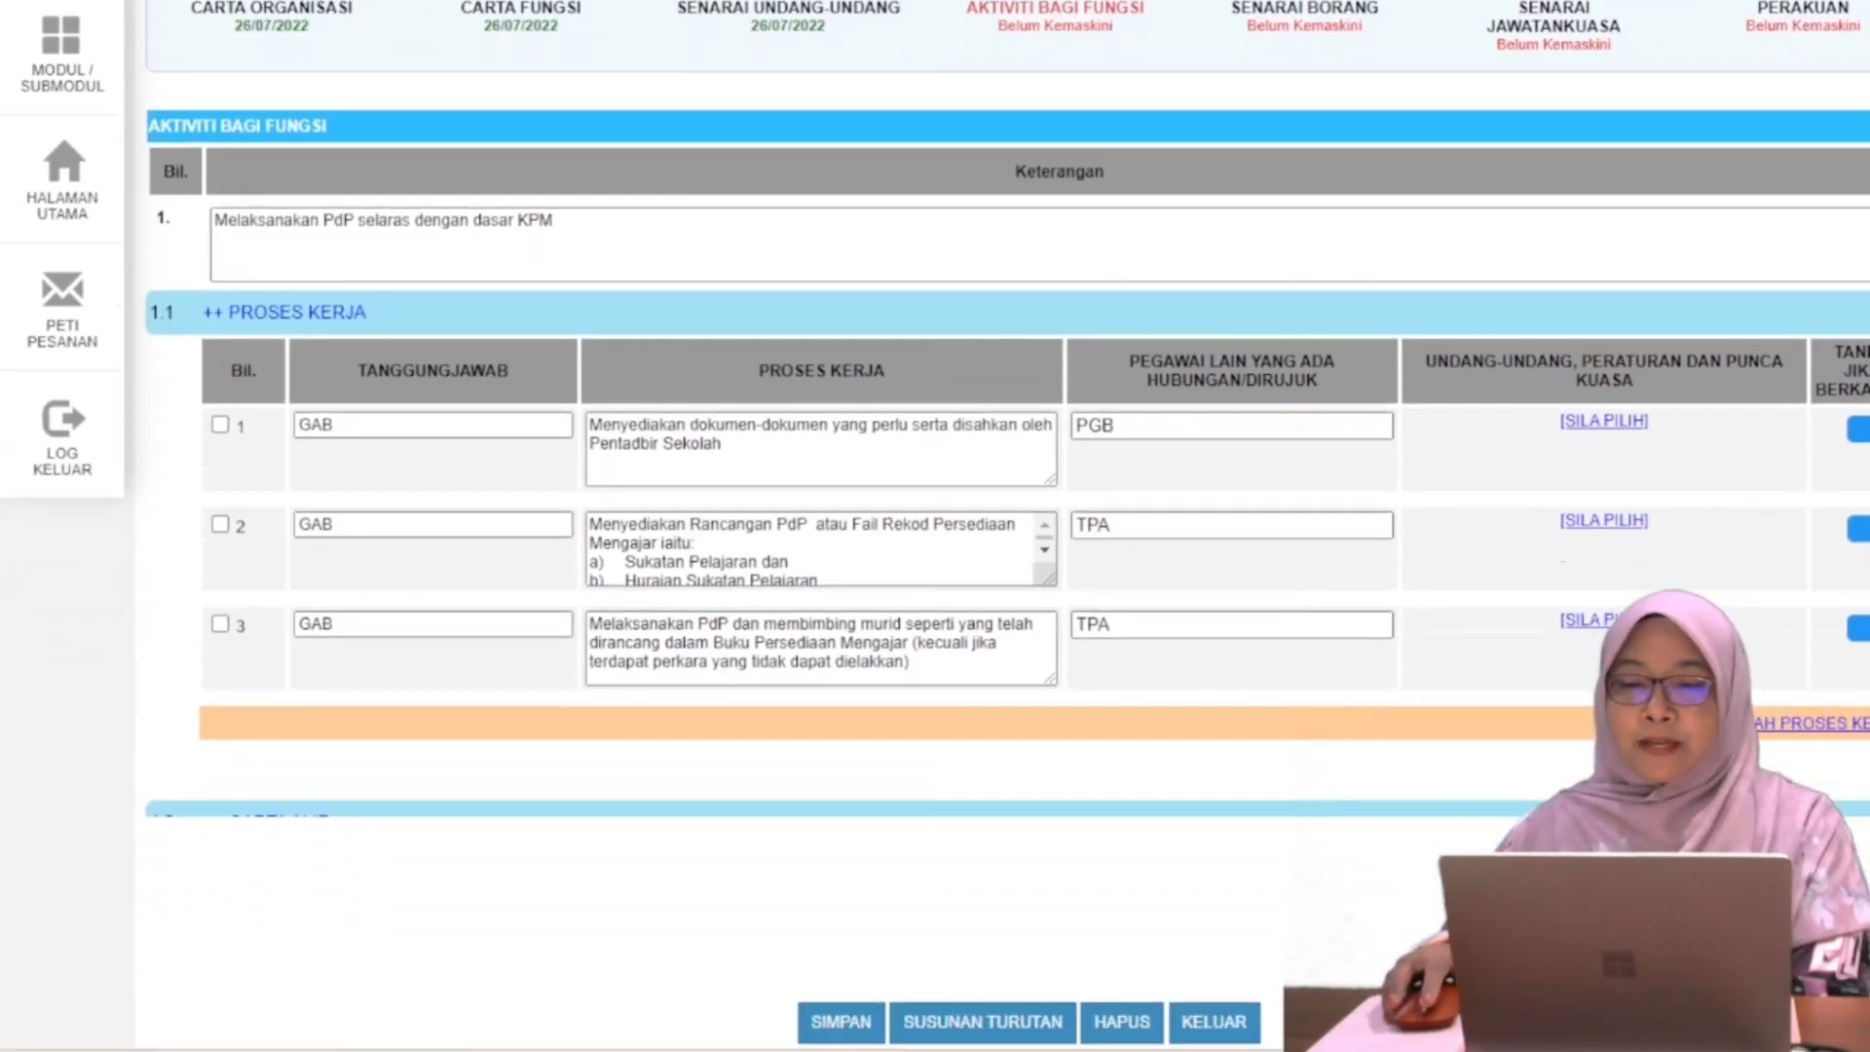
Attach the file Carta Alir PdP from the Desktop to row 1 of Carta Alir and save the activity.
scroll(1266, 662, down, 3)
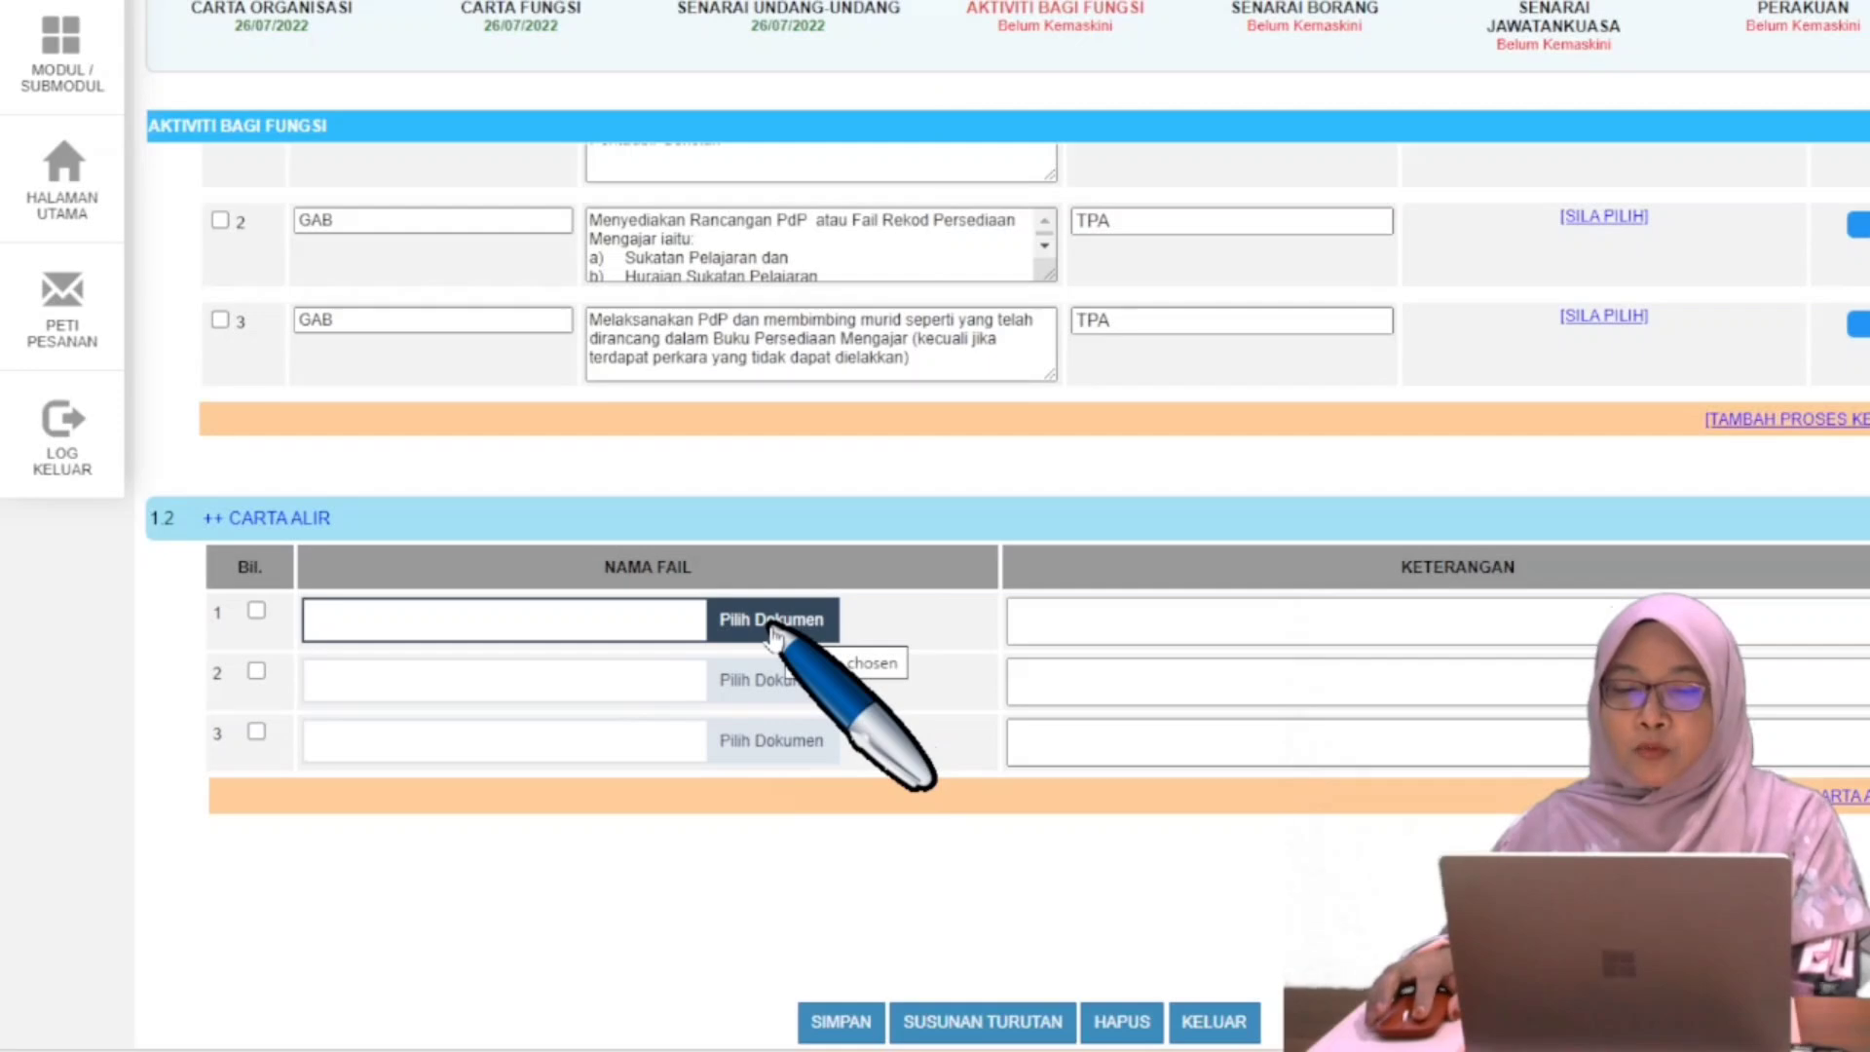
click(772, 623)
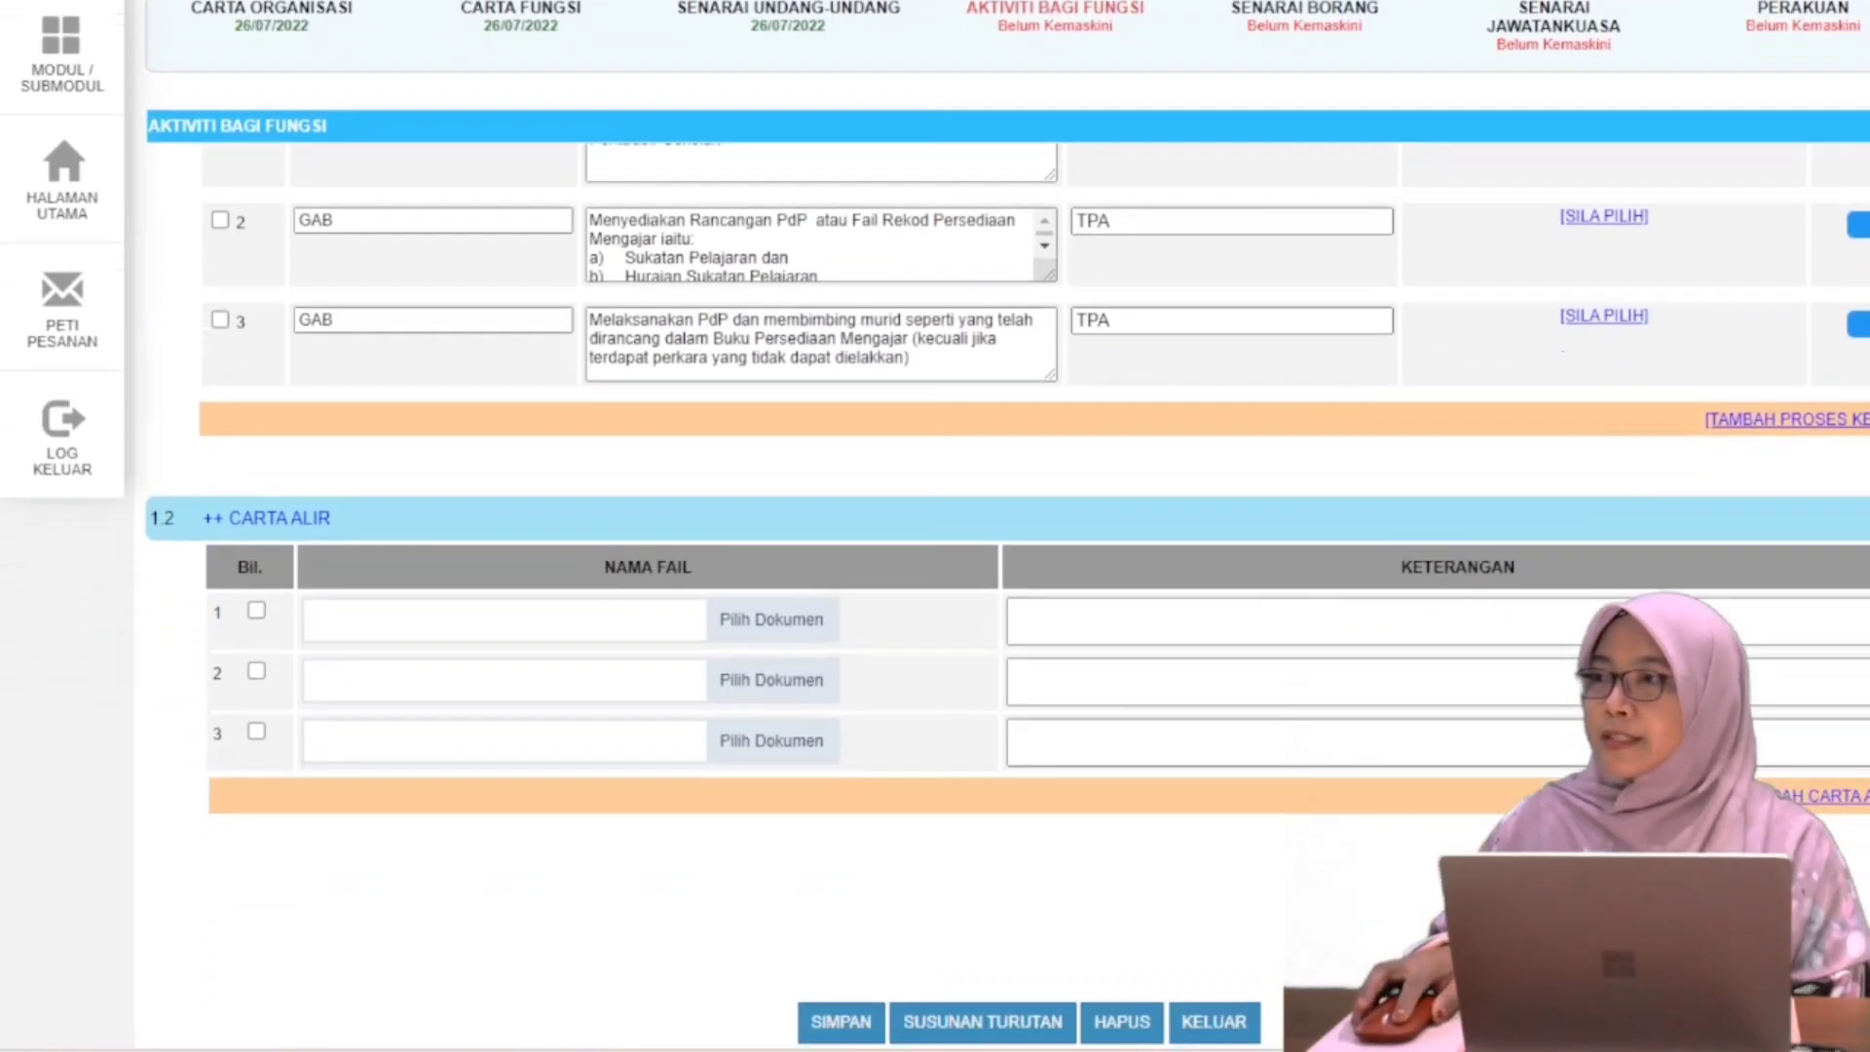
click(782, 633)
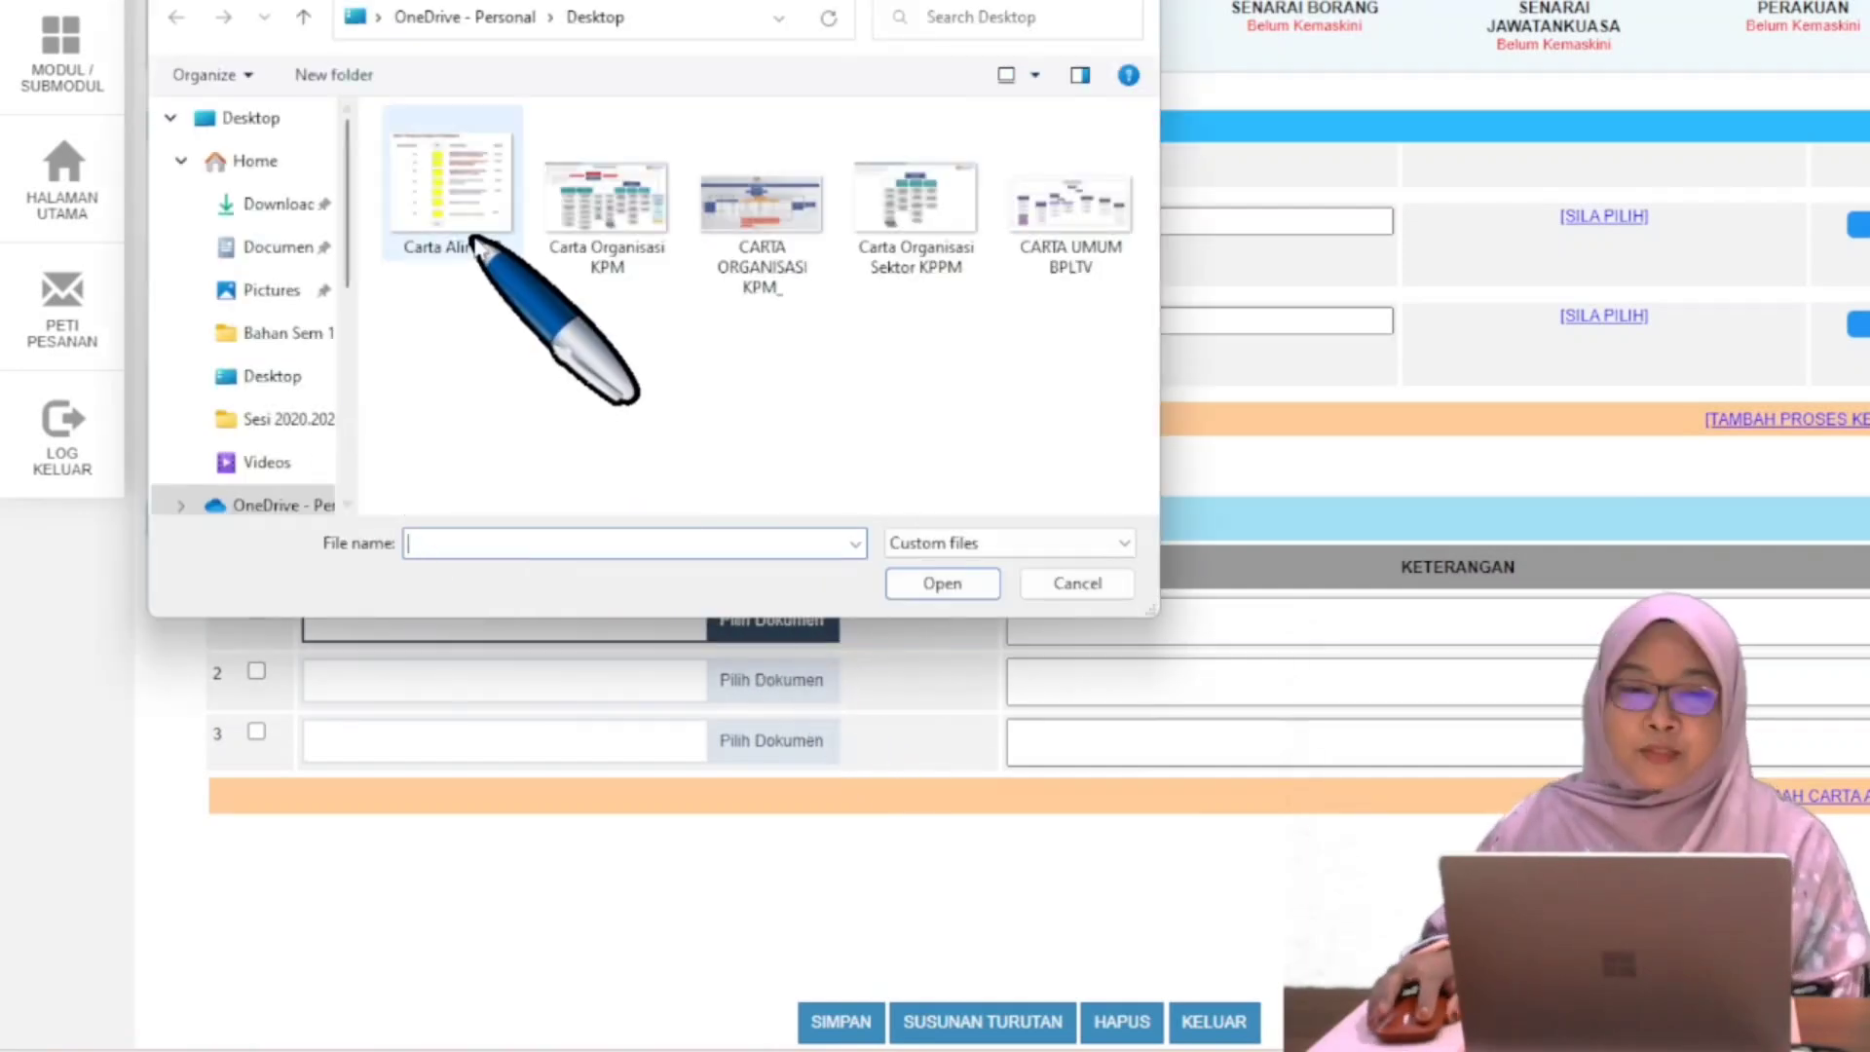
click(474, 216)
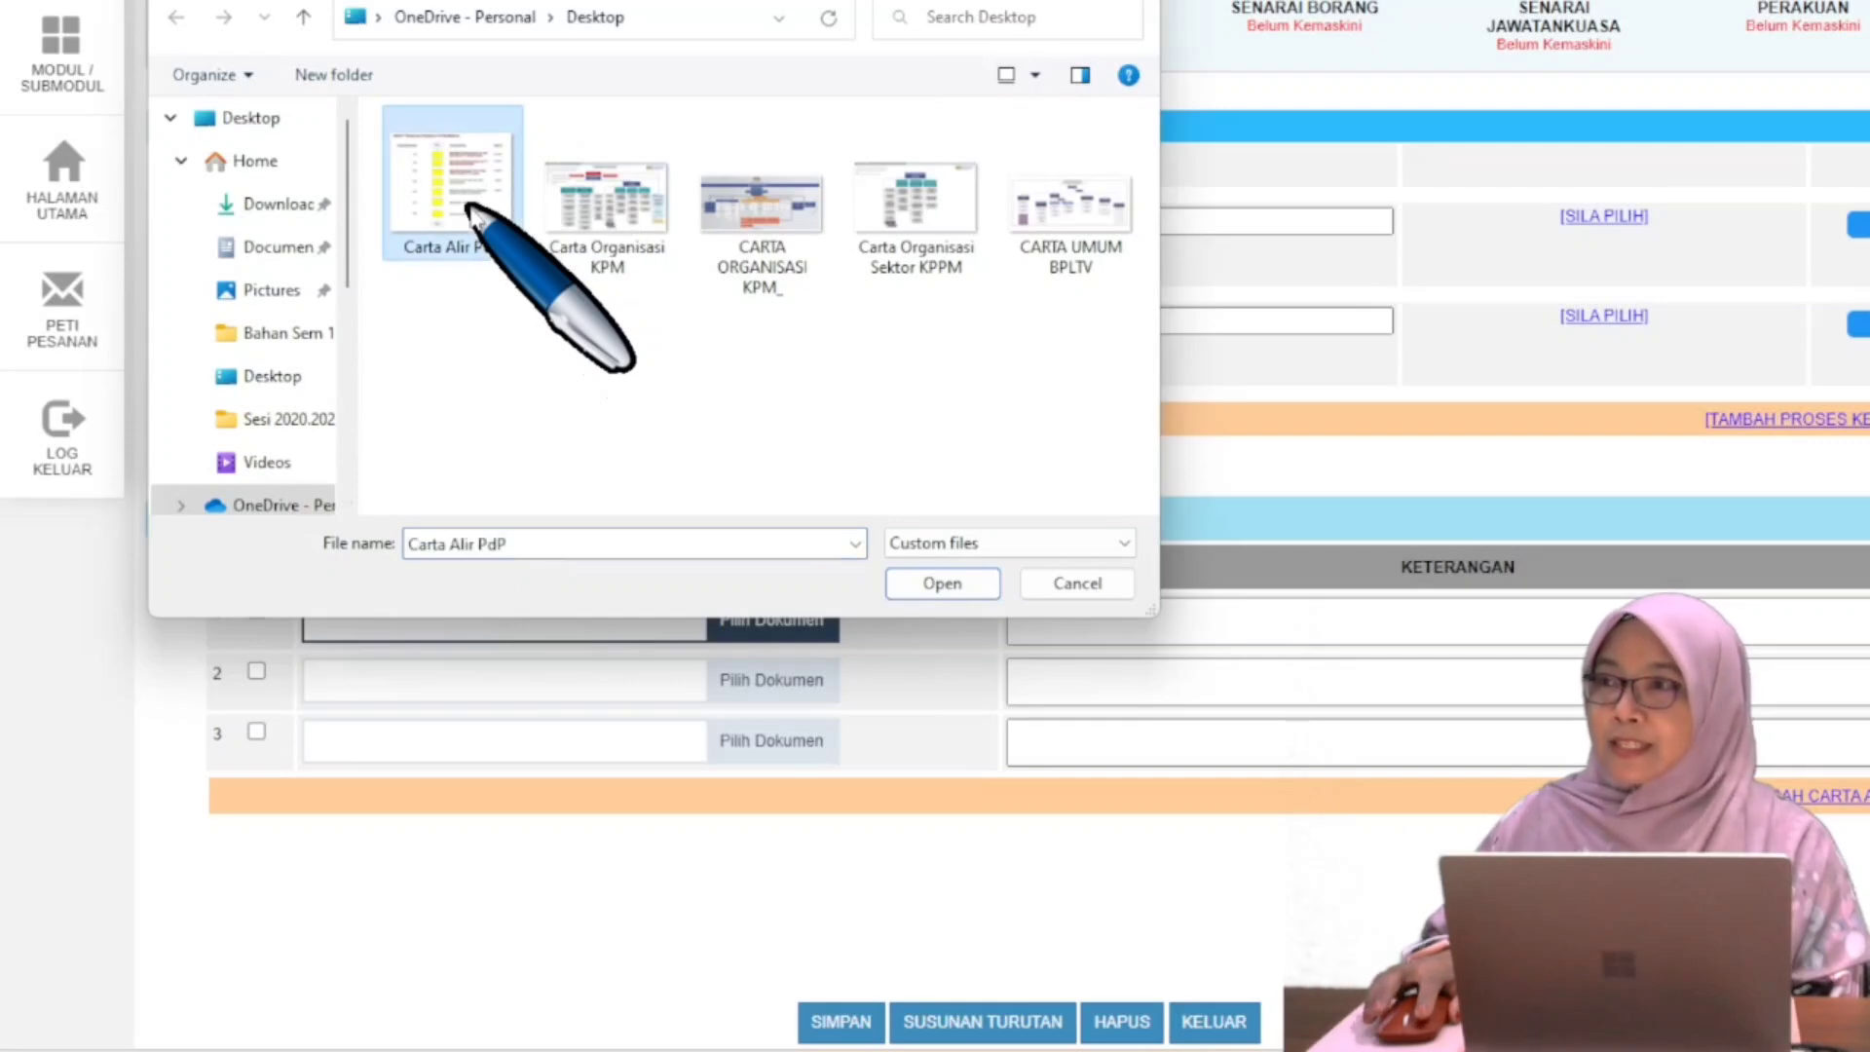
click(954, 584)
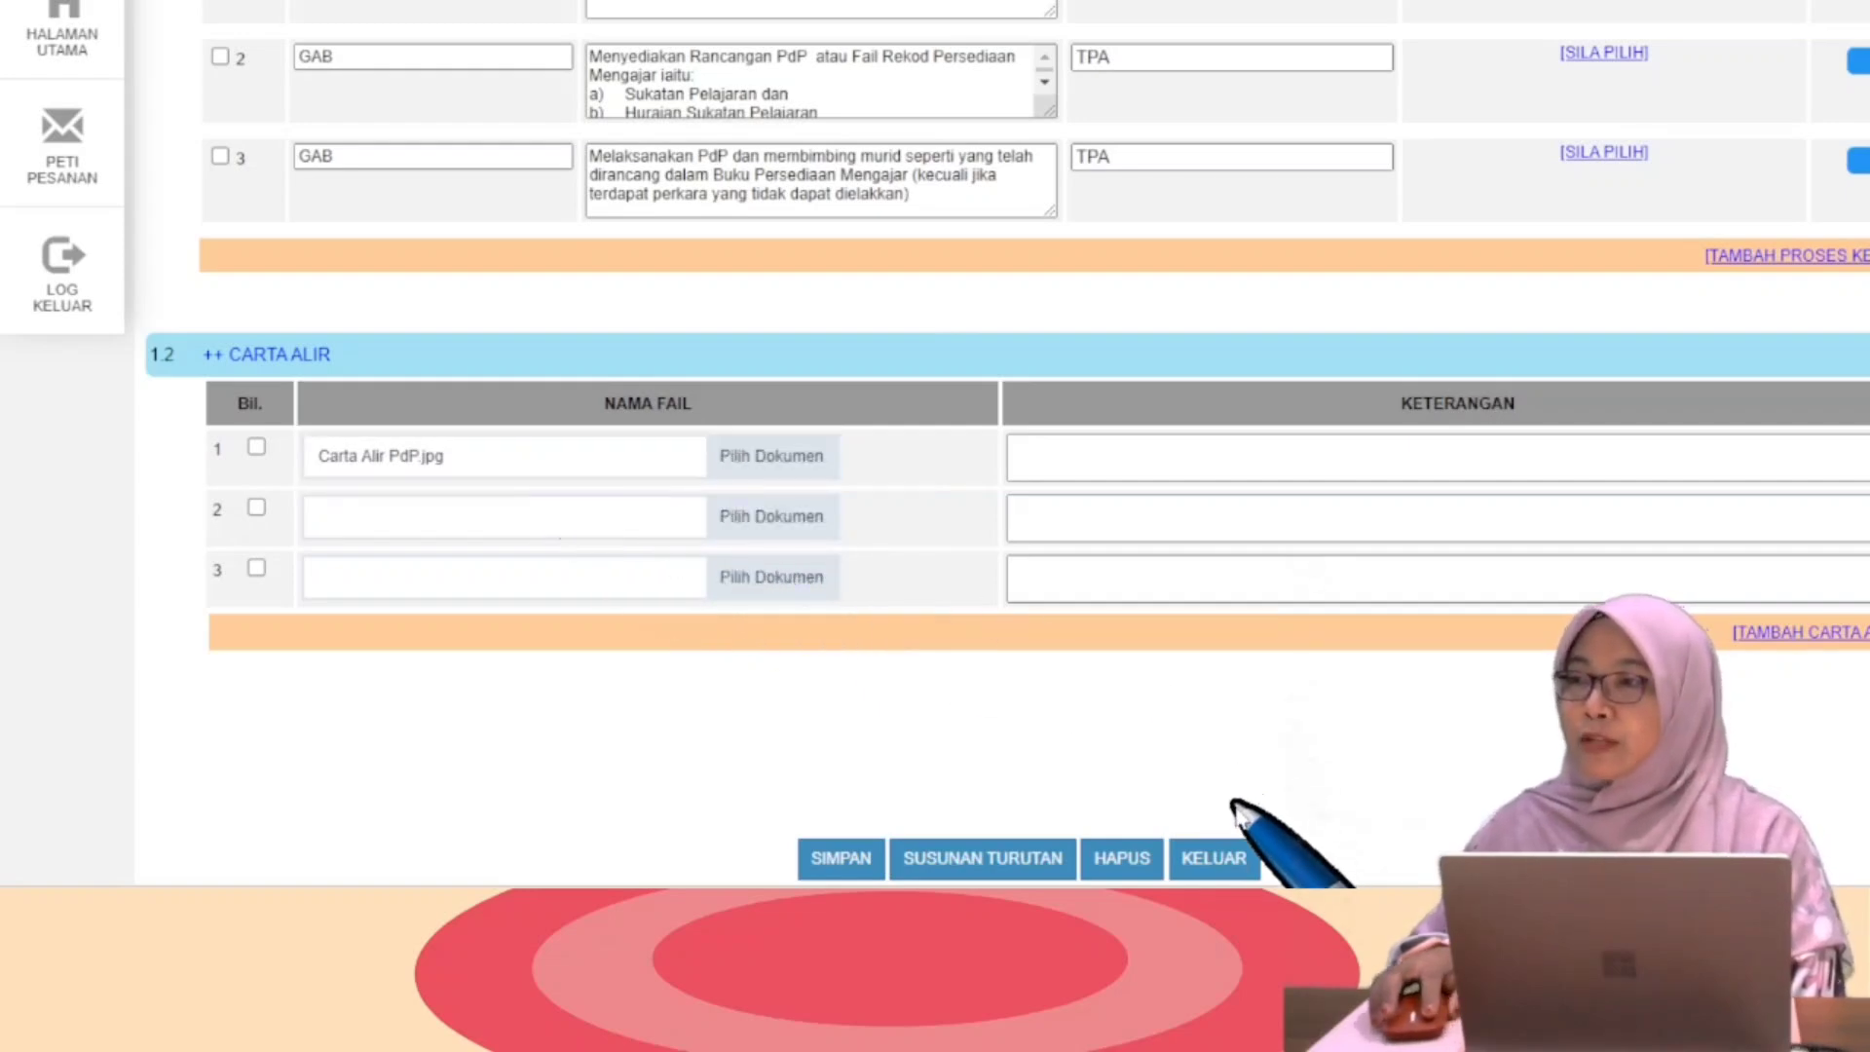
click(840, 858)
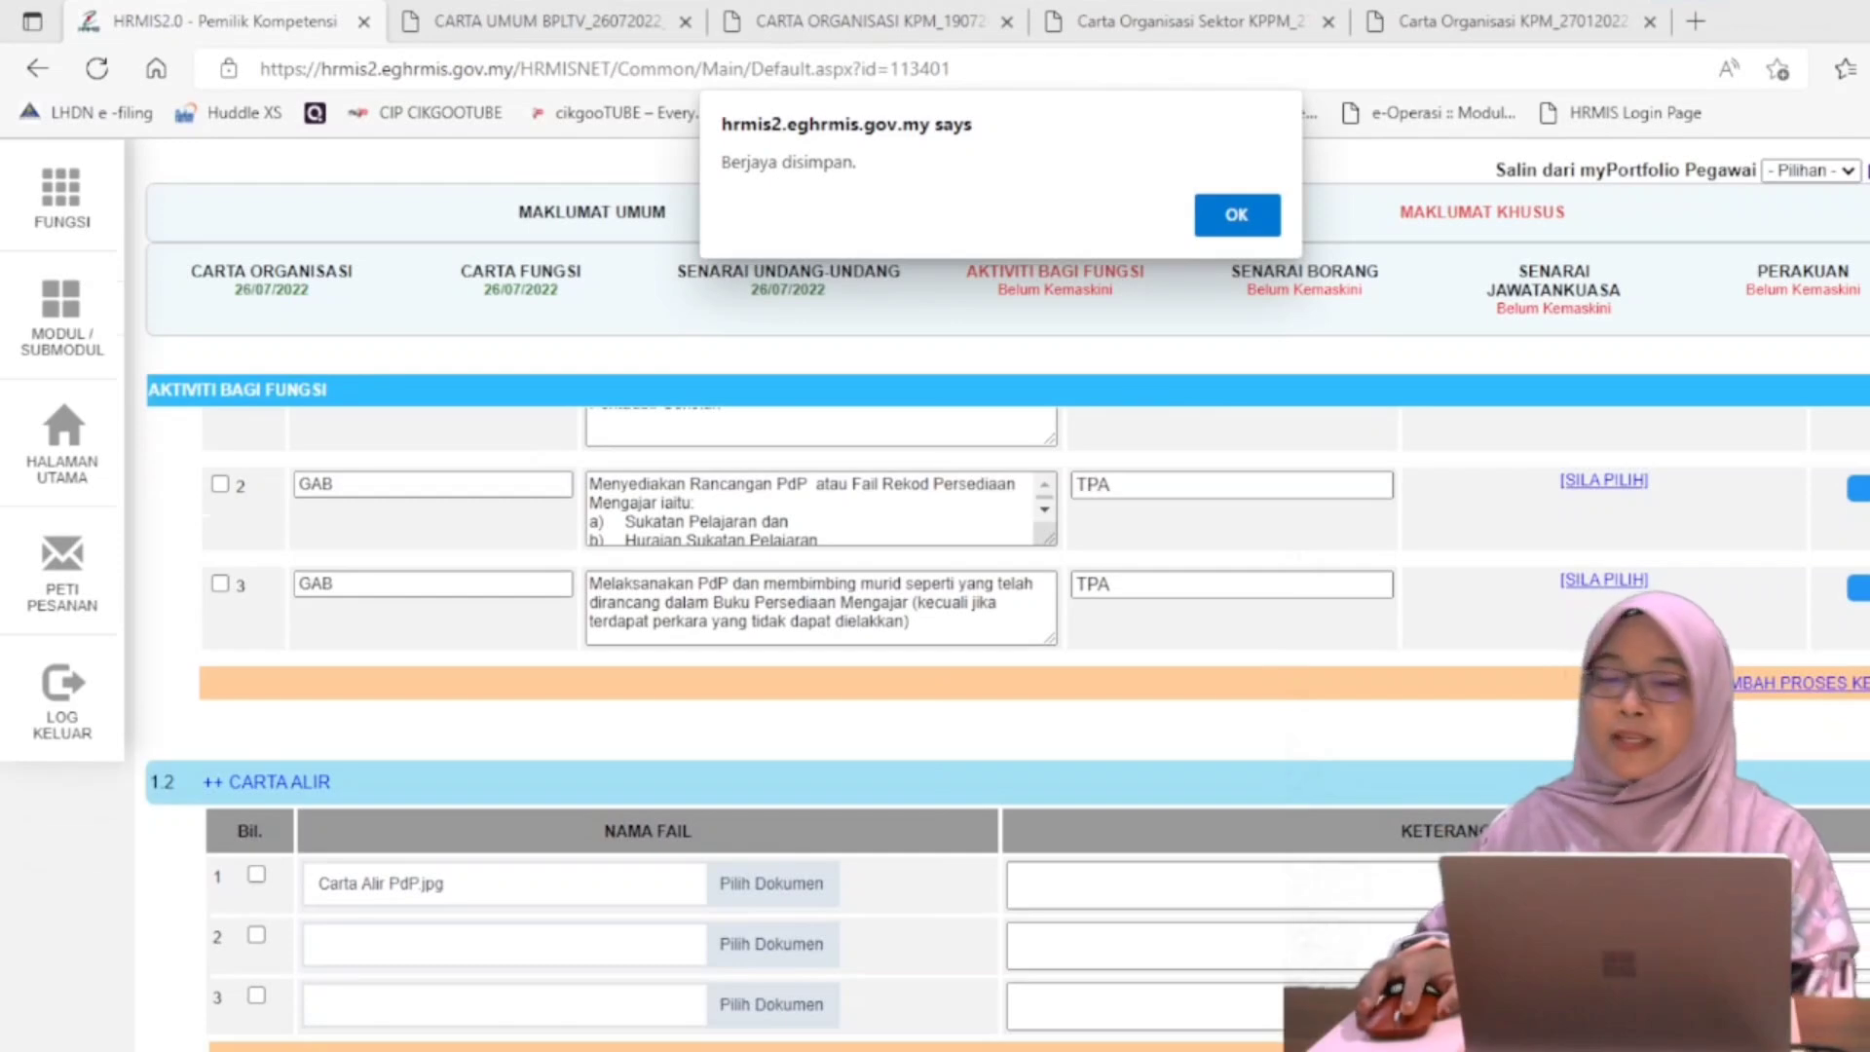
Finish saving the activity with its work processes, flow charts and Senarai Semak, dismissing the messages.
click(1272, 228)
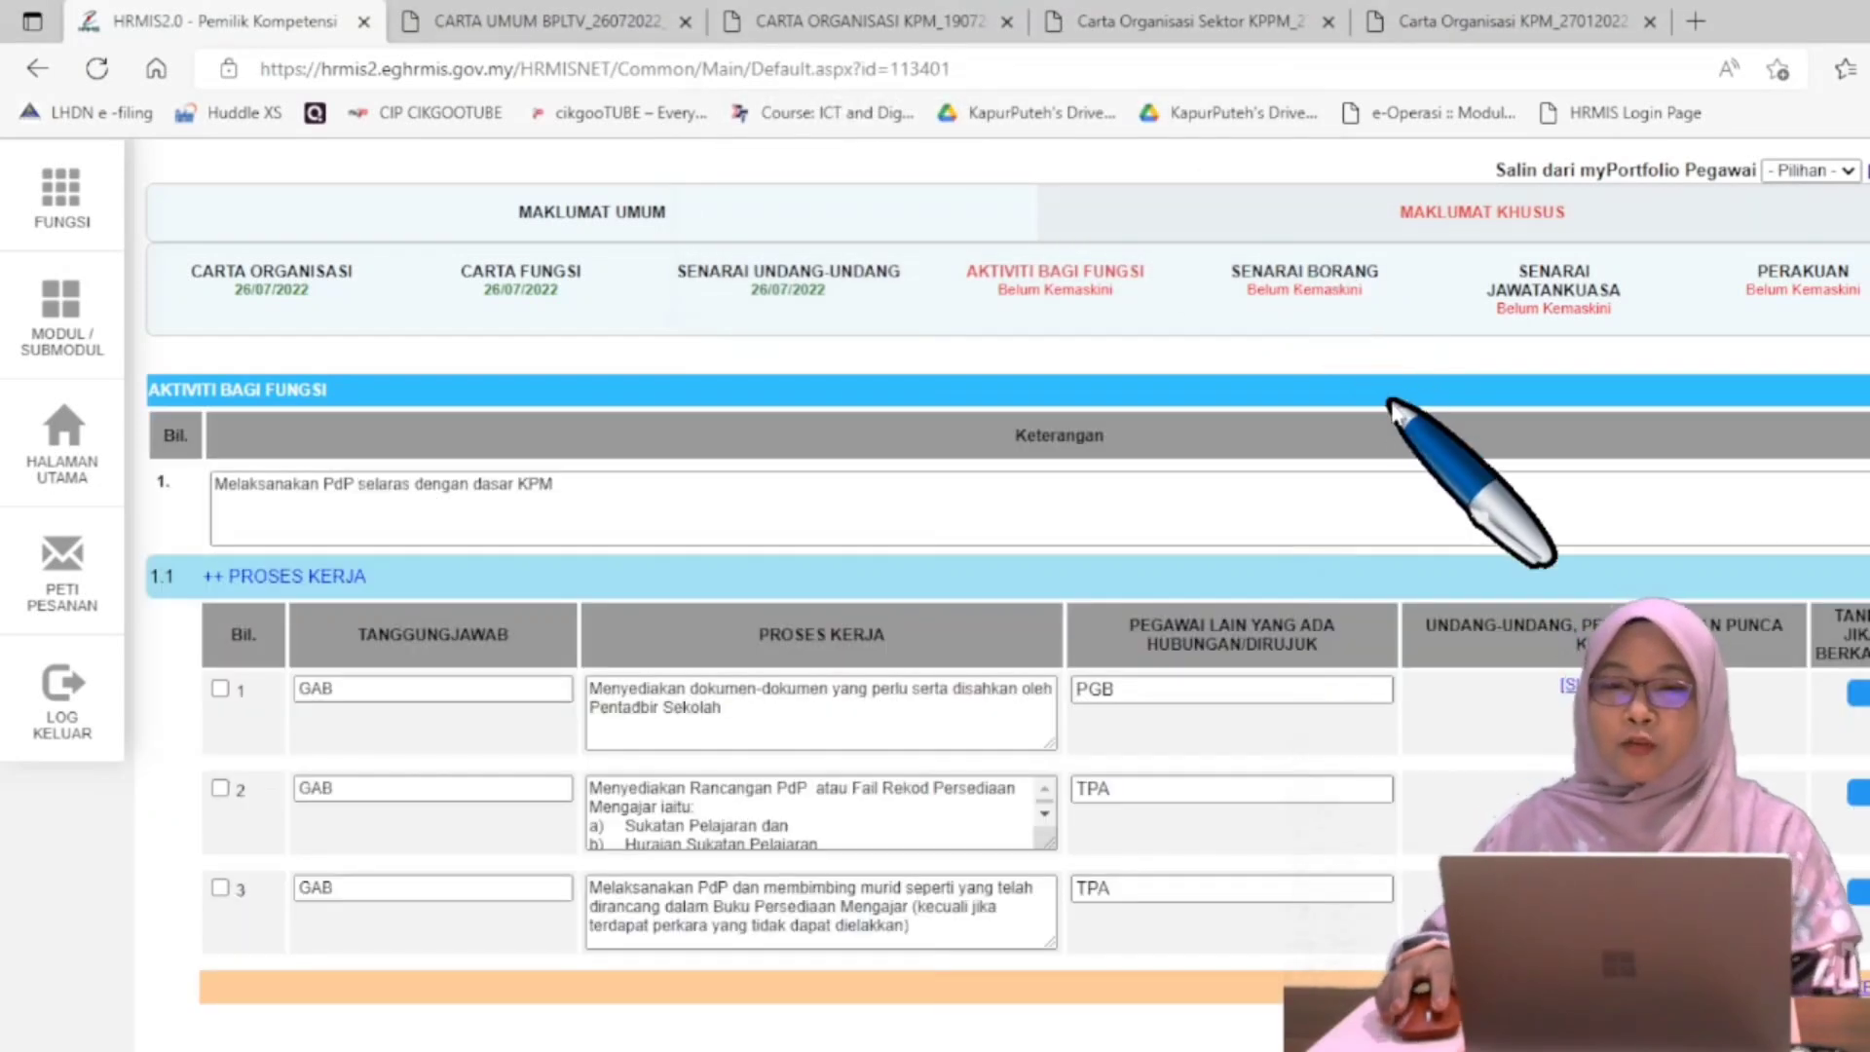
scroll(711, 896, down, 5)
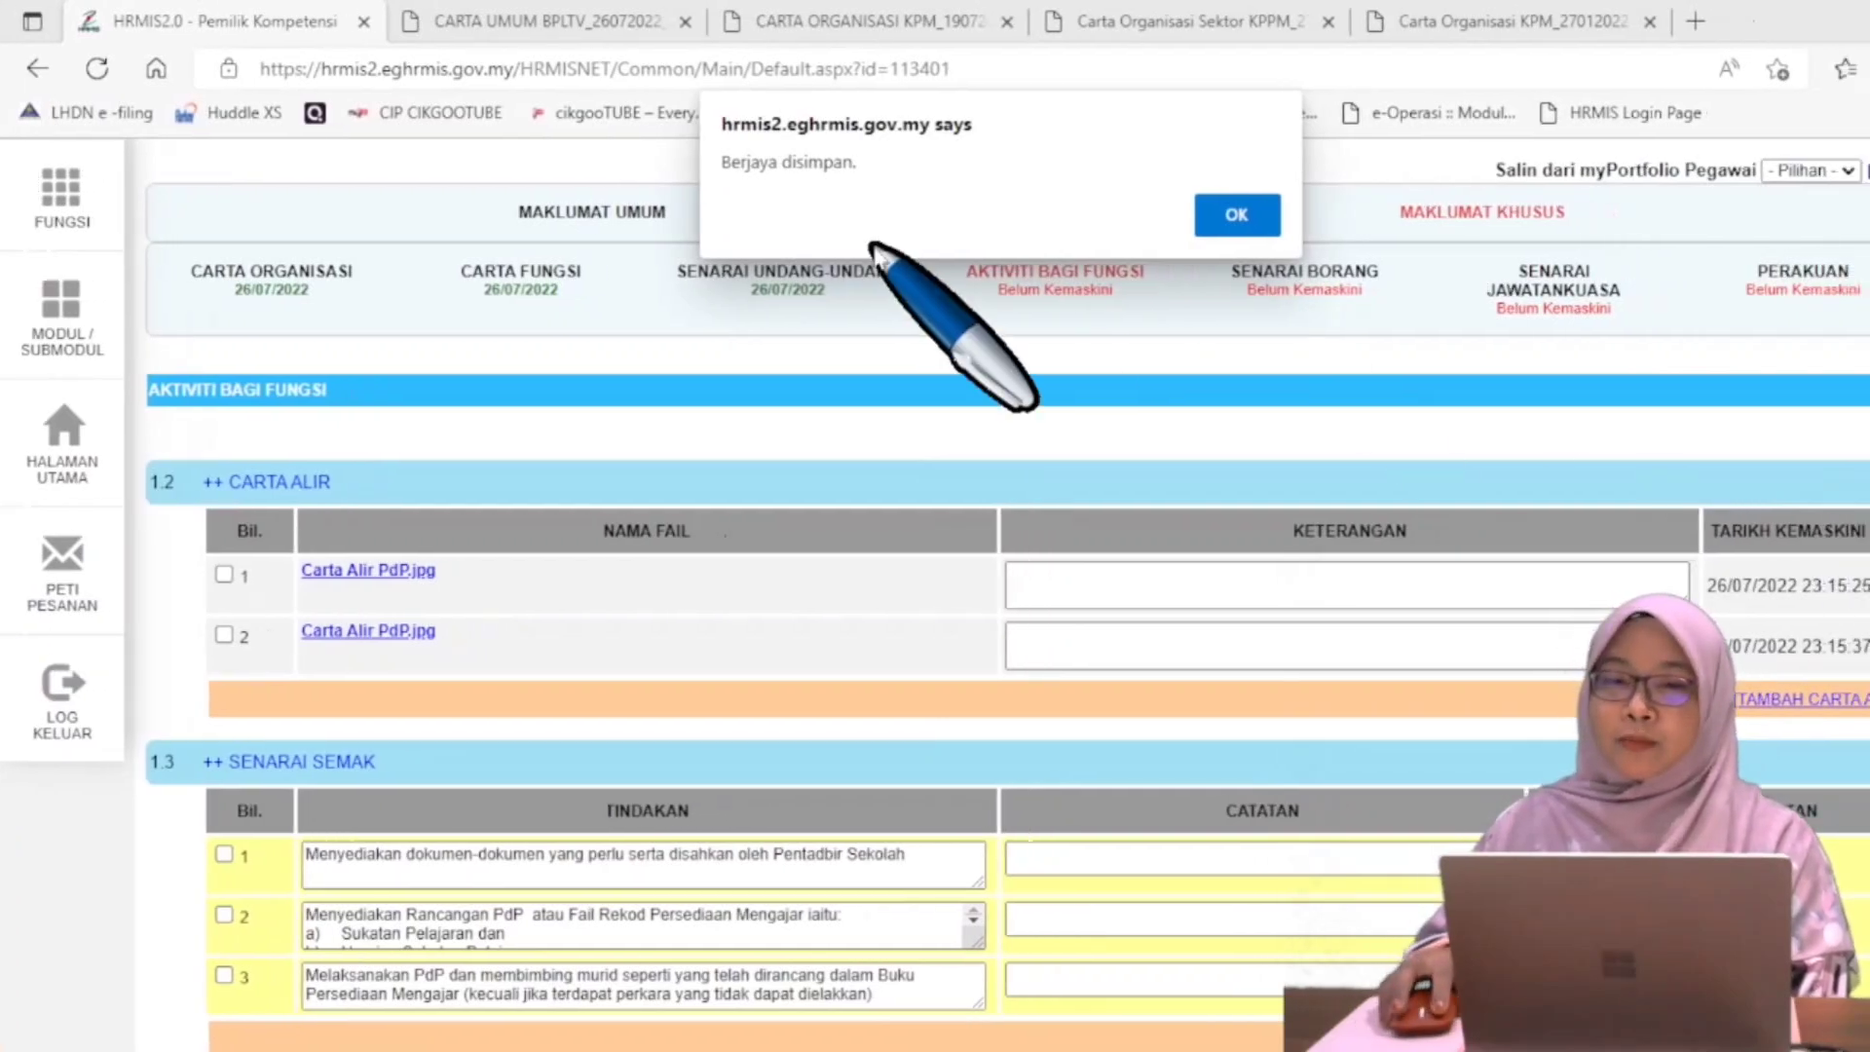
click(1220, 230)
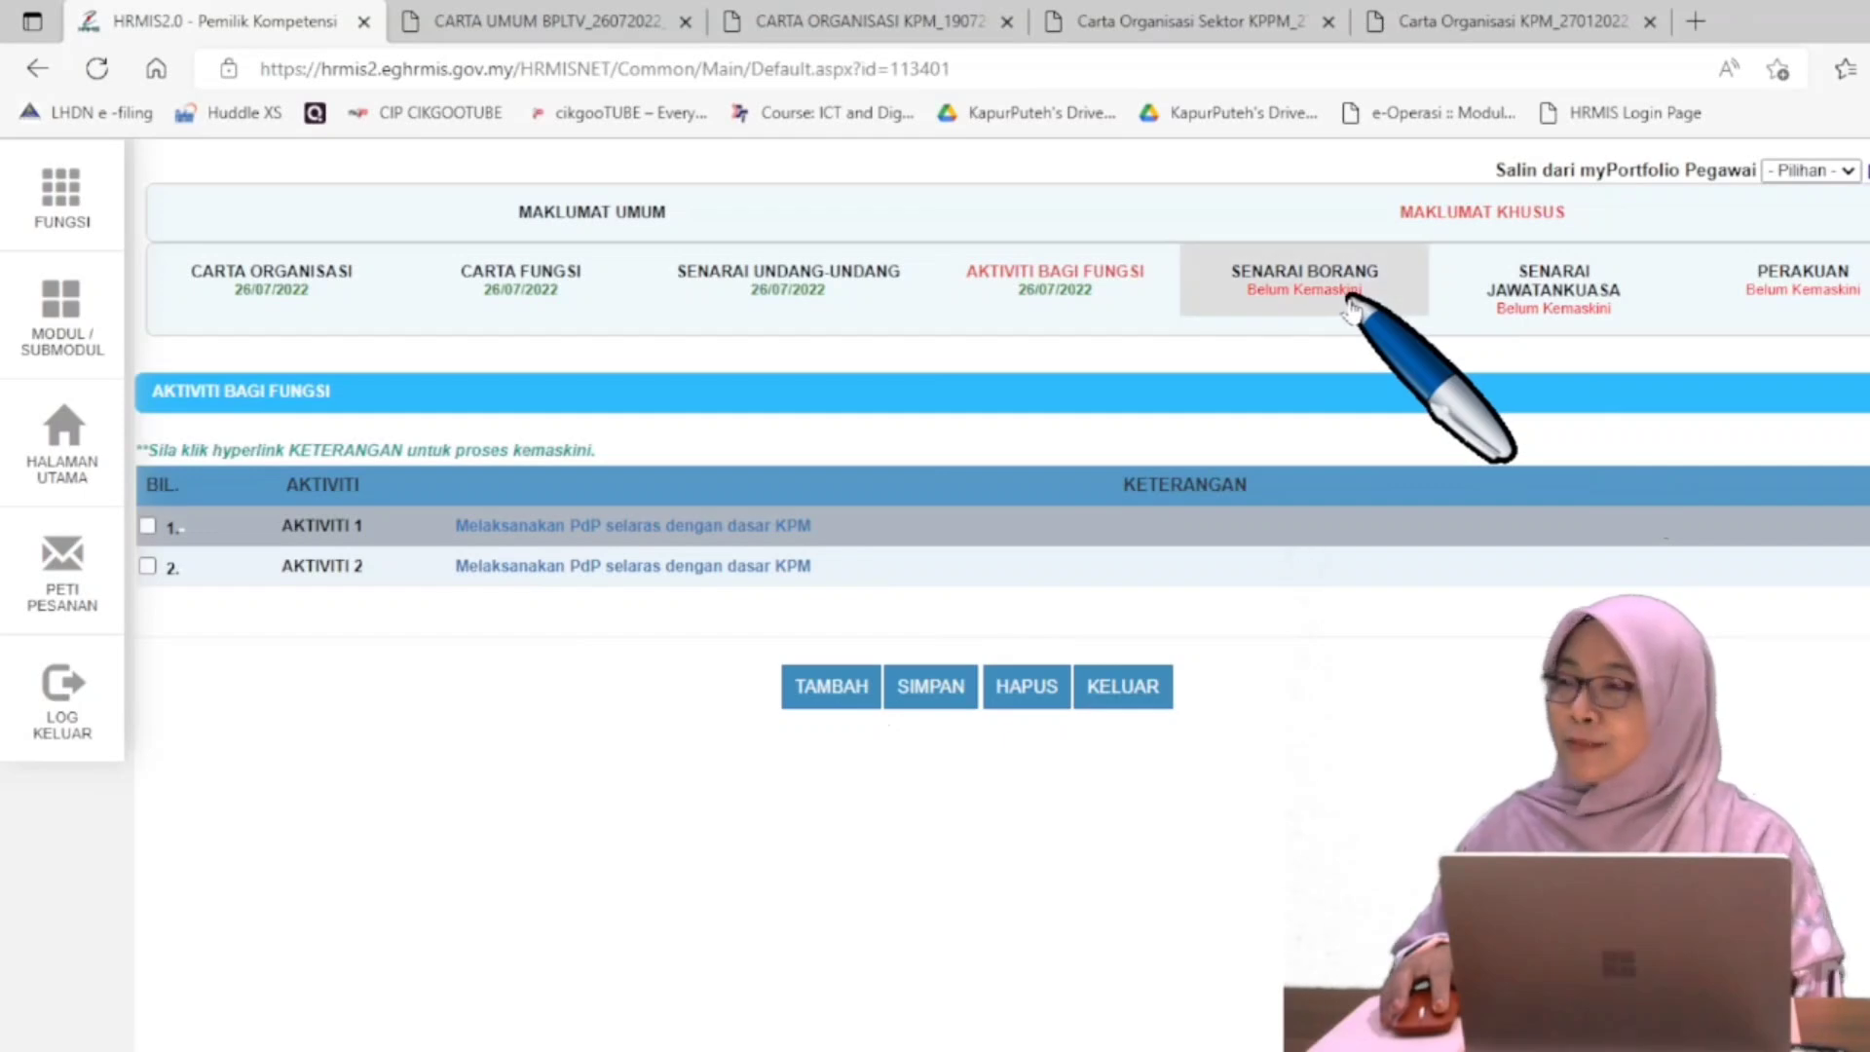
In Senarai Borang, add all ten first-page forms, from BORANG CTI DIBAWAH PERINTAH AM BAB C to BORANG MAKLUMAT DIRI, and save them.
click(1380, 294)
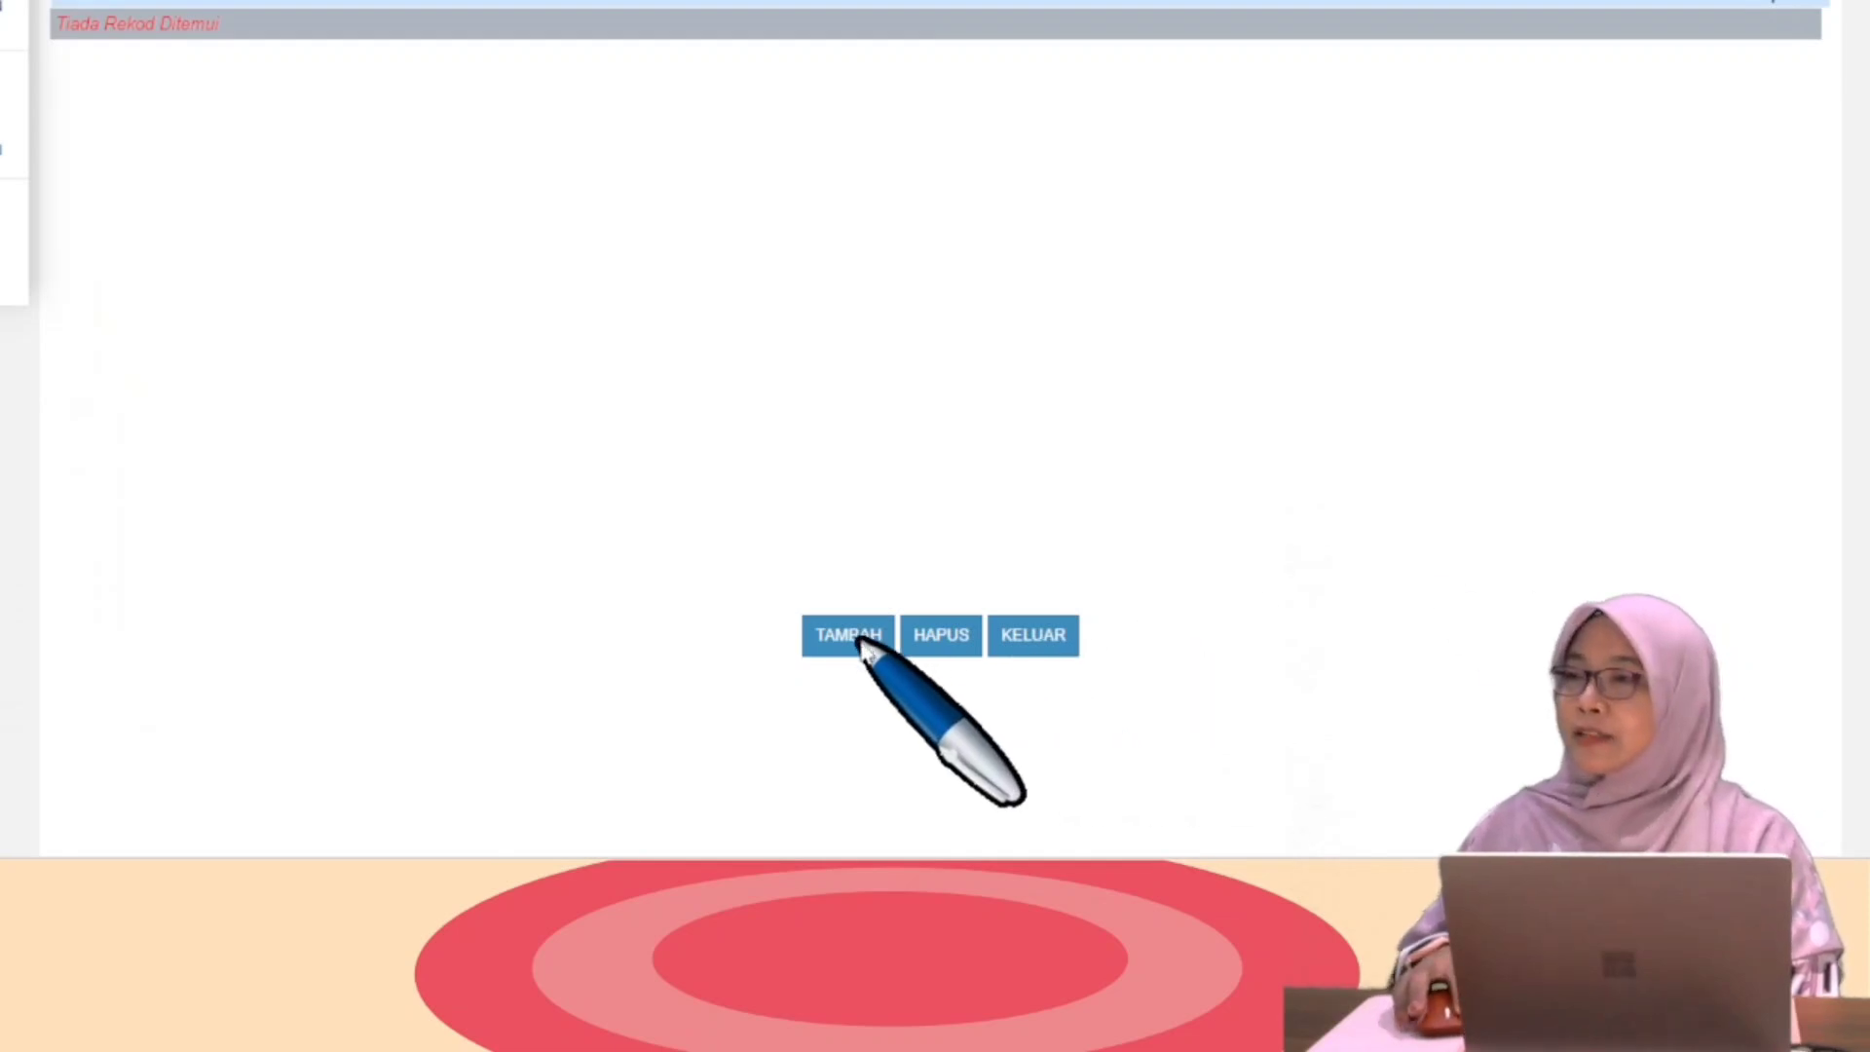
click(862, 645)
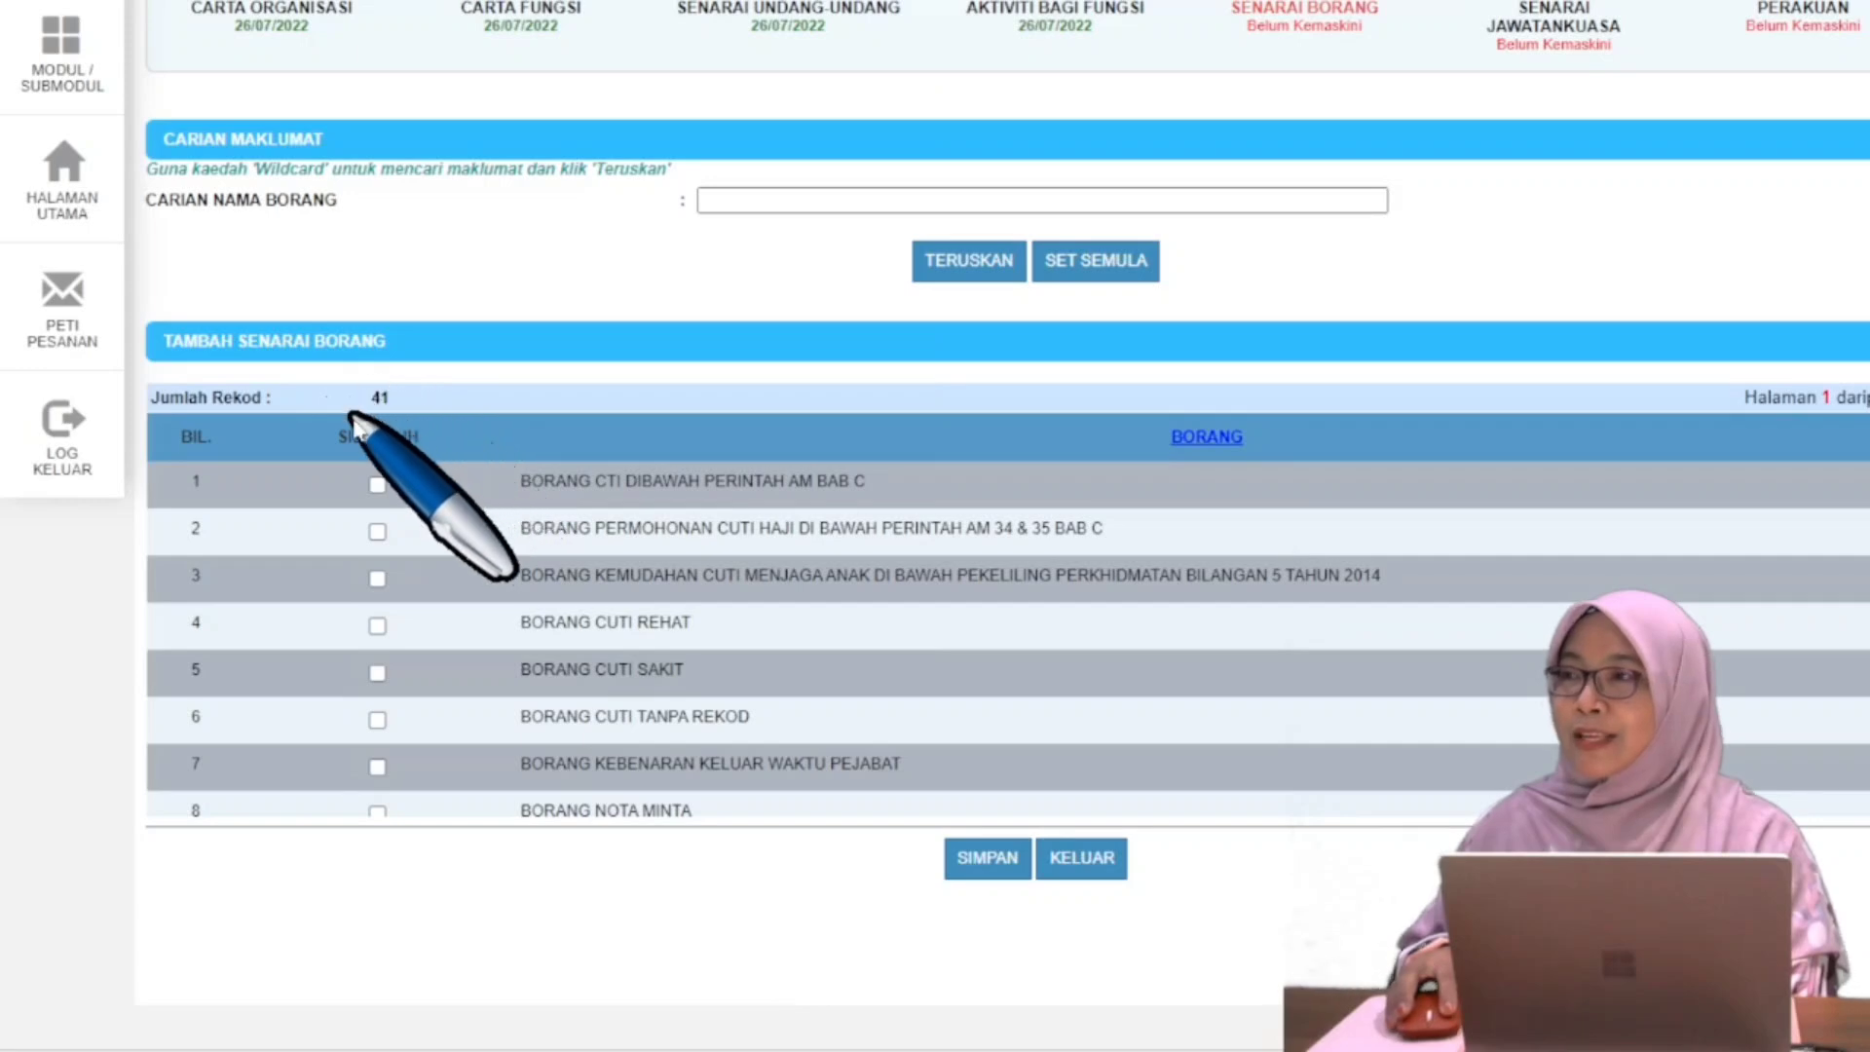
scroll(765, 772, down, 3)
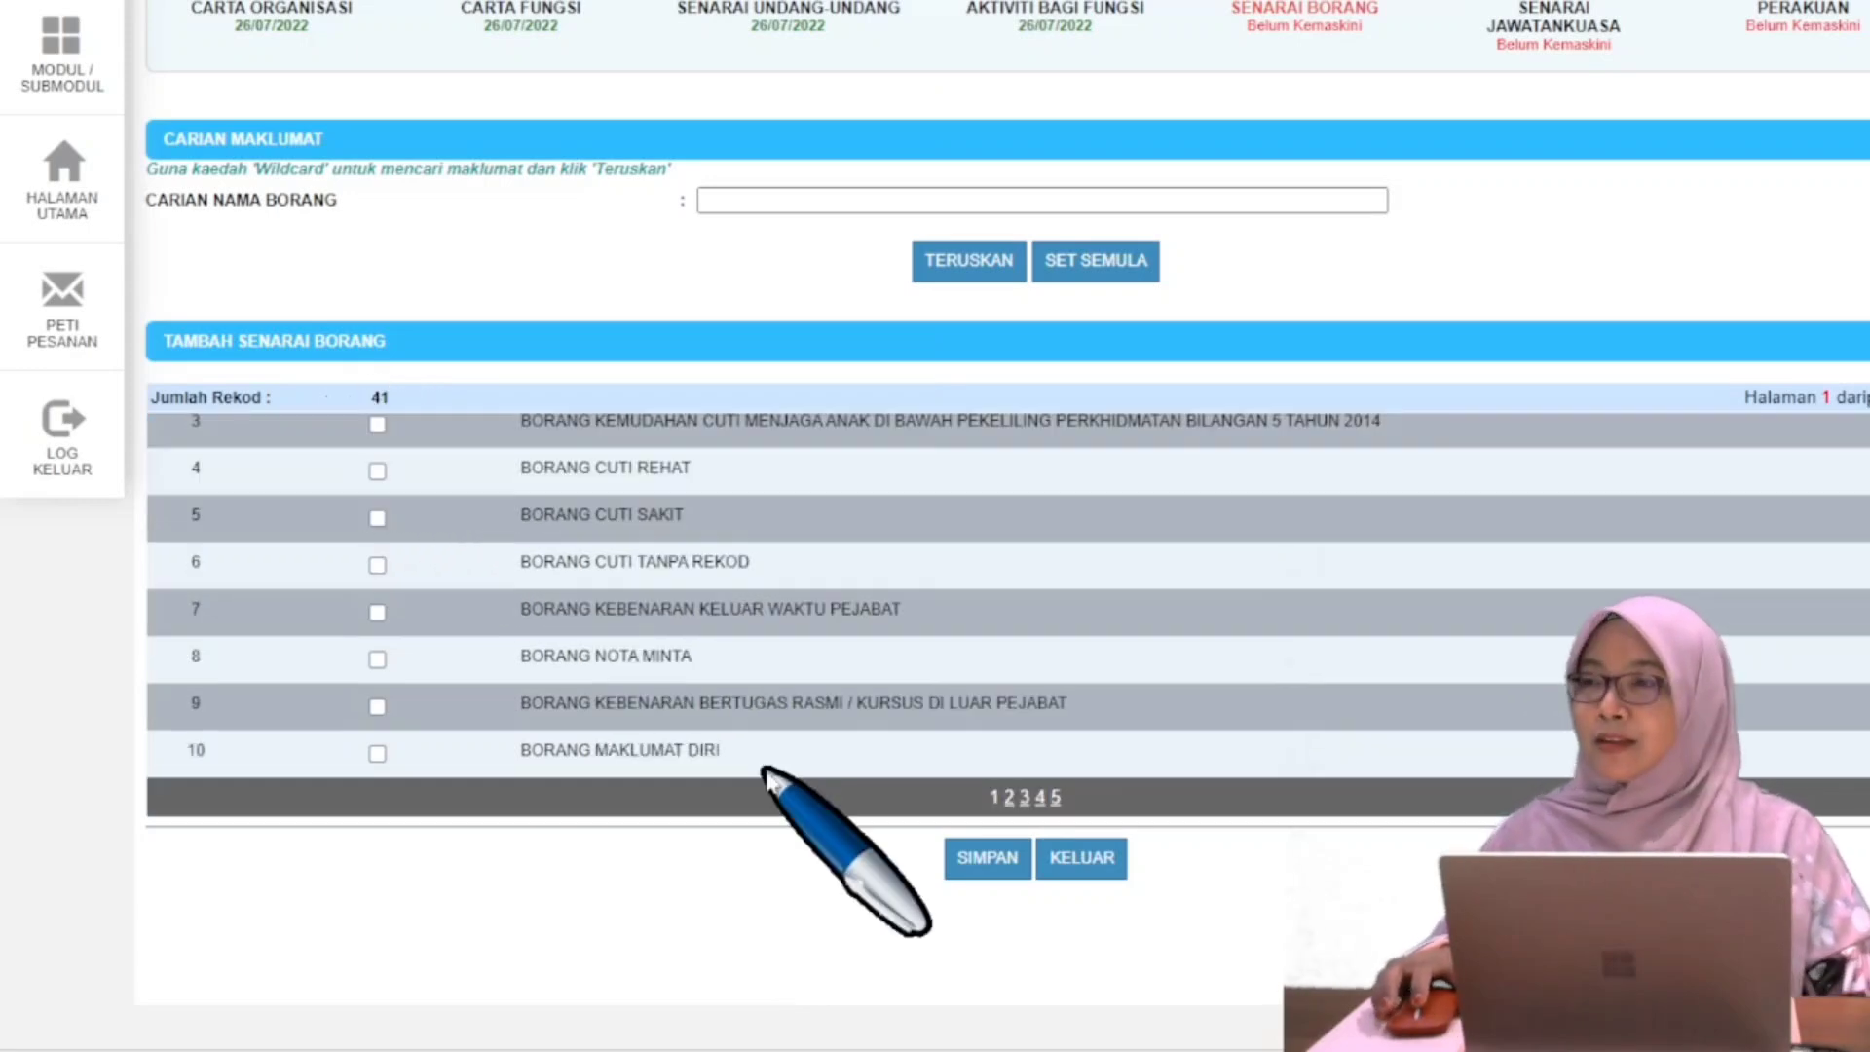
scroll(779, 685, up, 3)
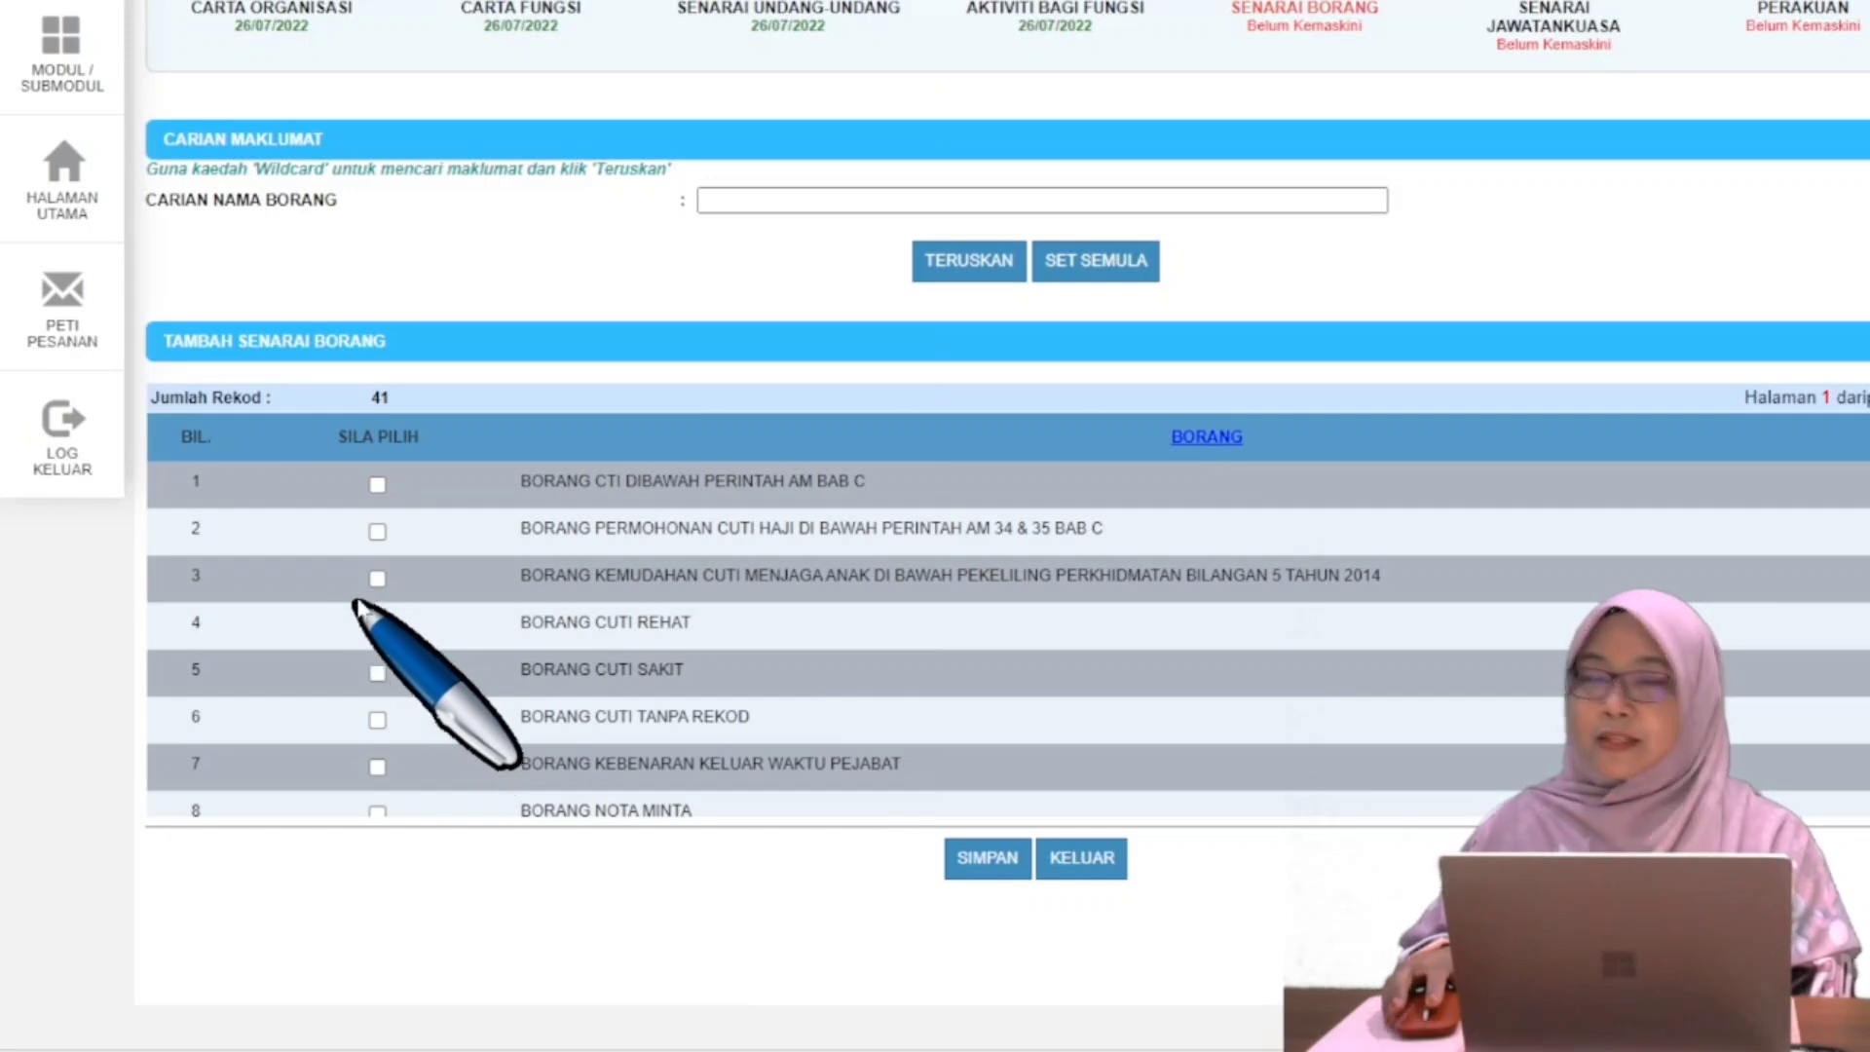
click(378, 485)
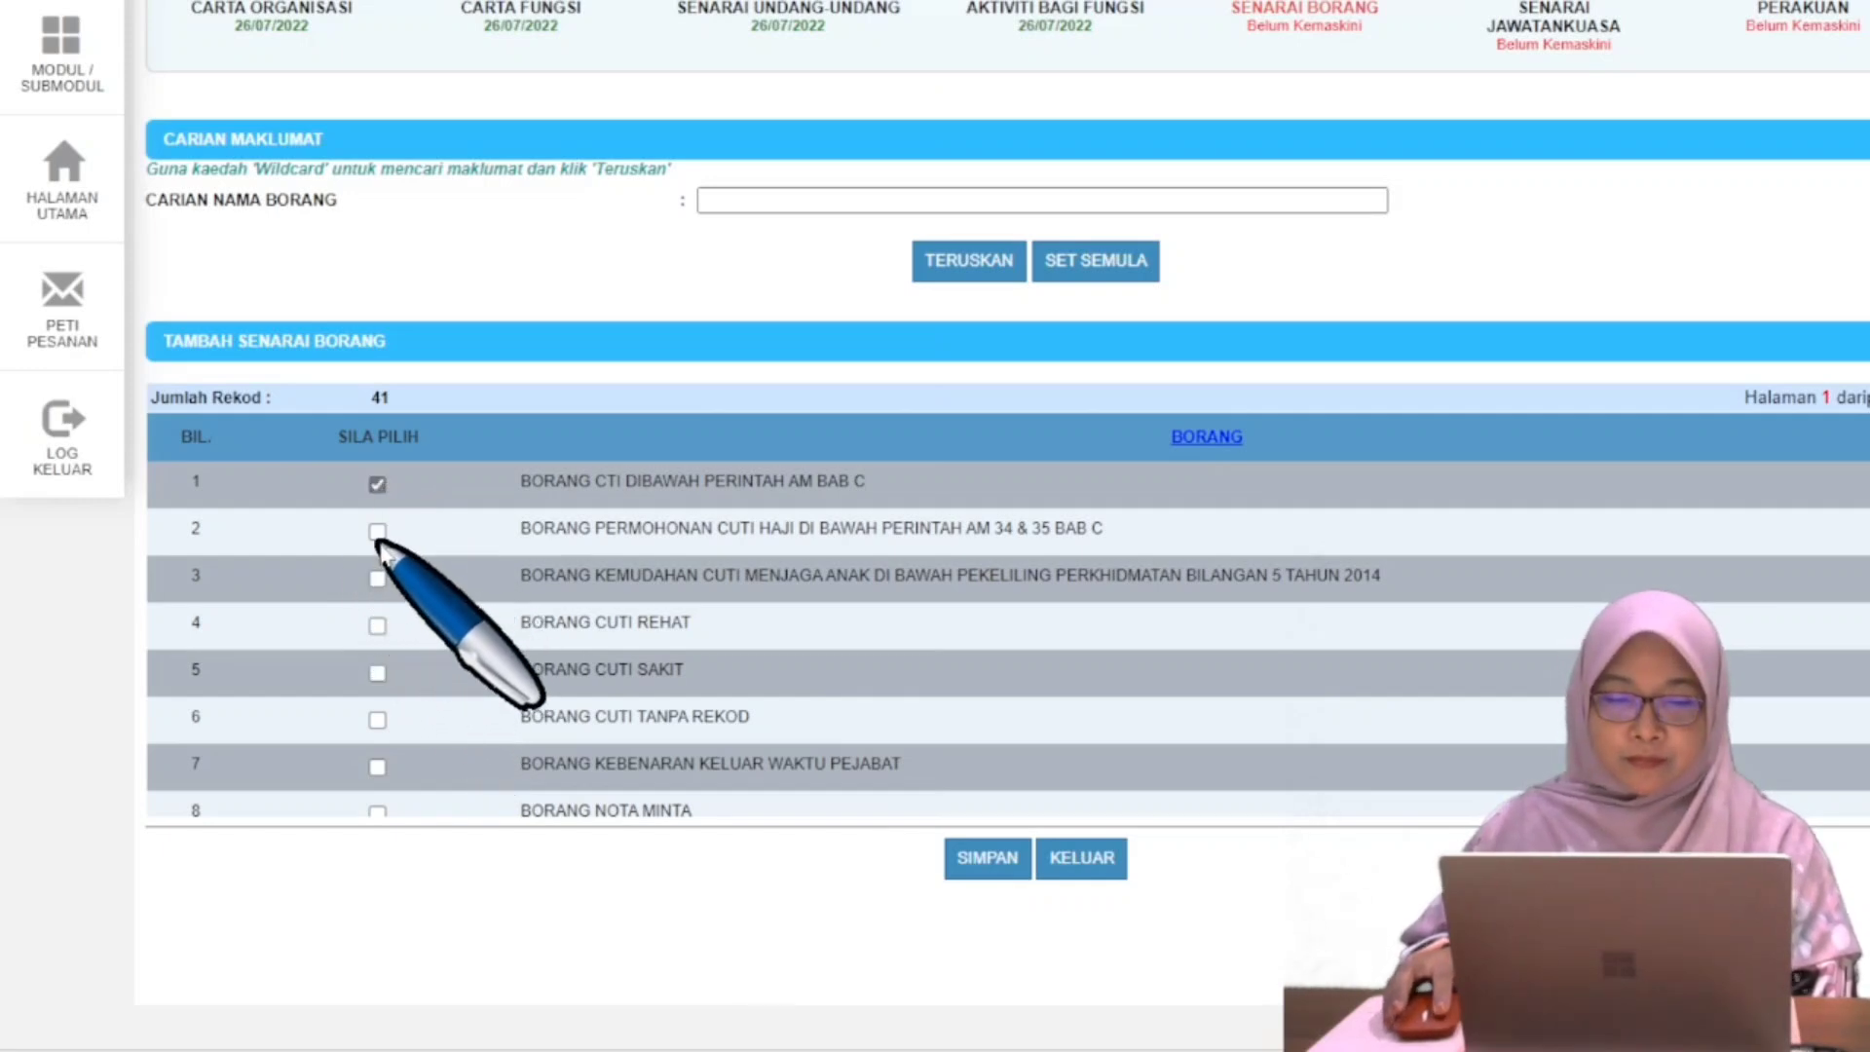
click(377, 531)
click(378, 578)
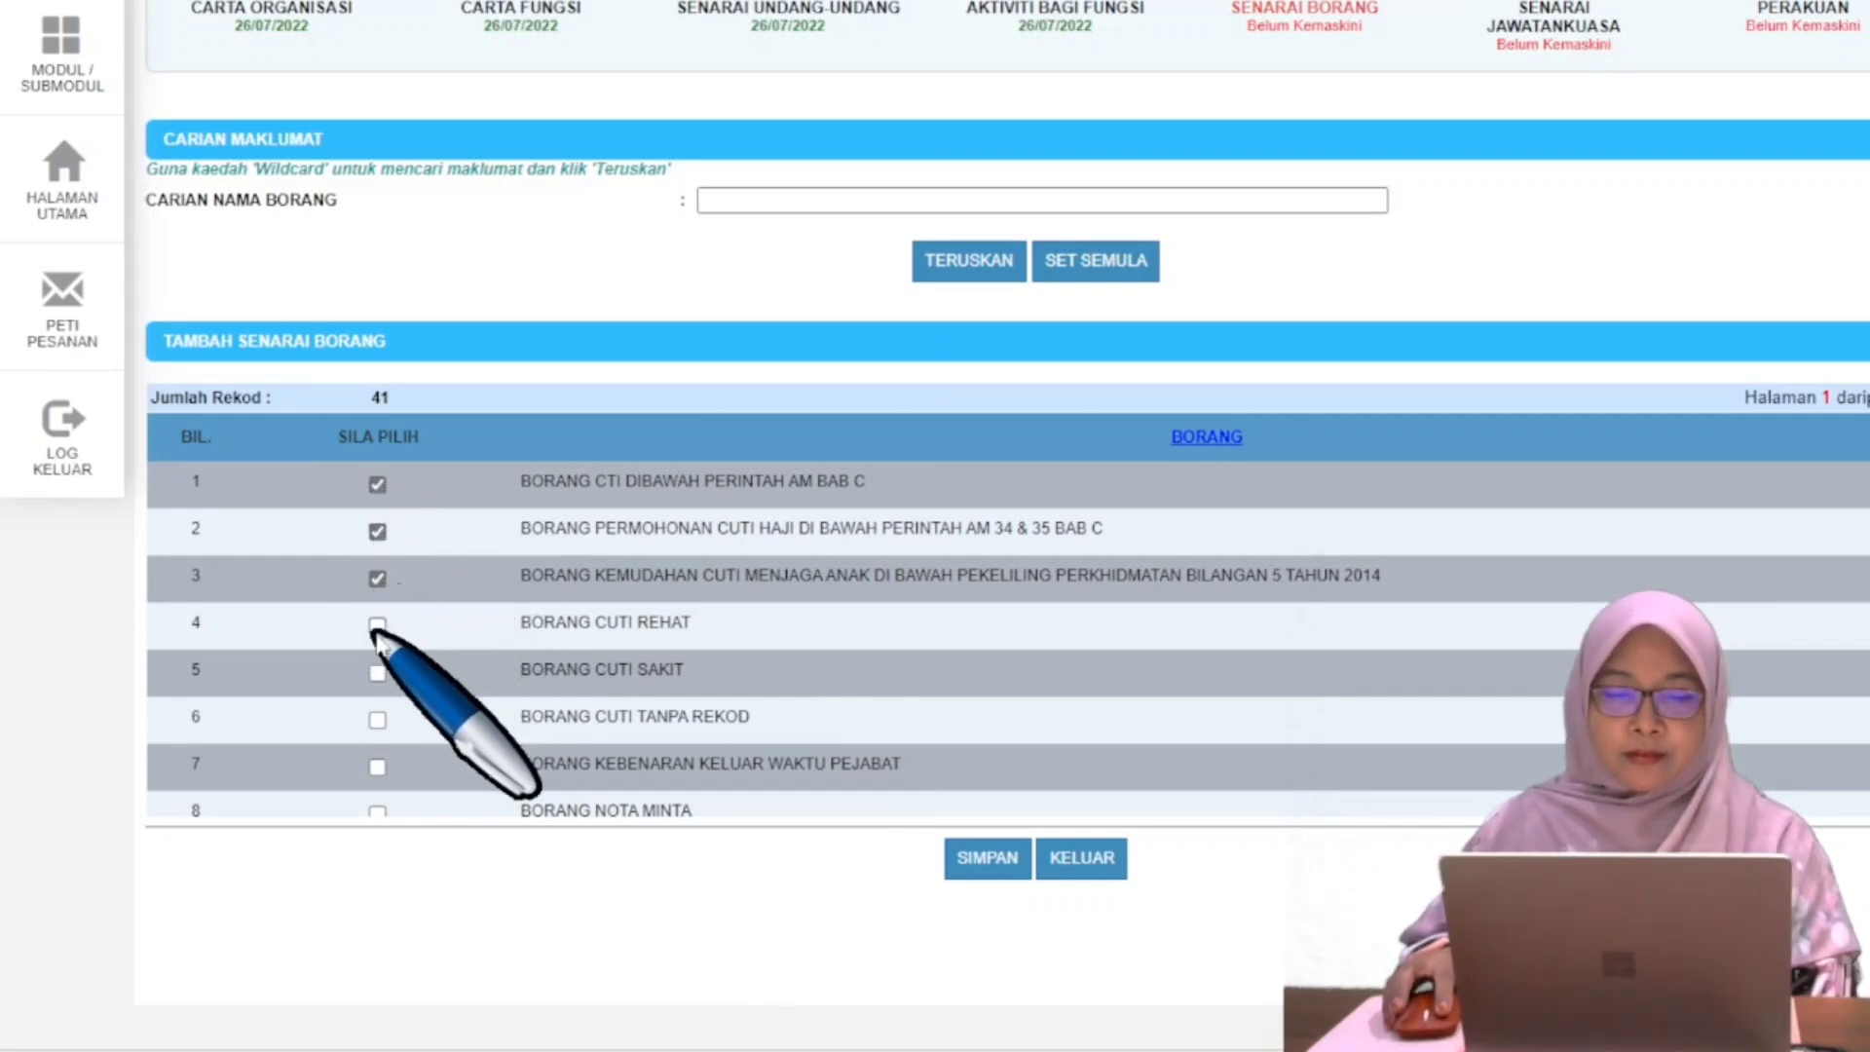
click(378, 625)
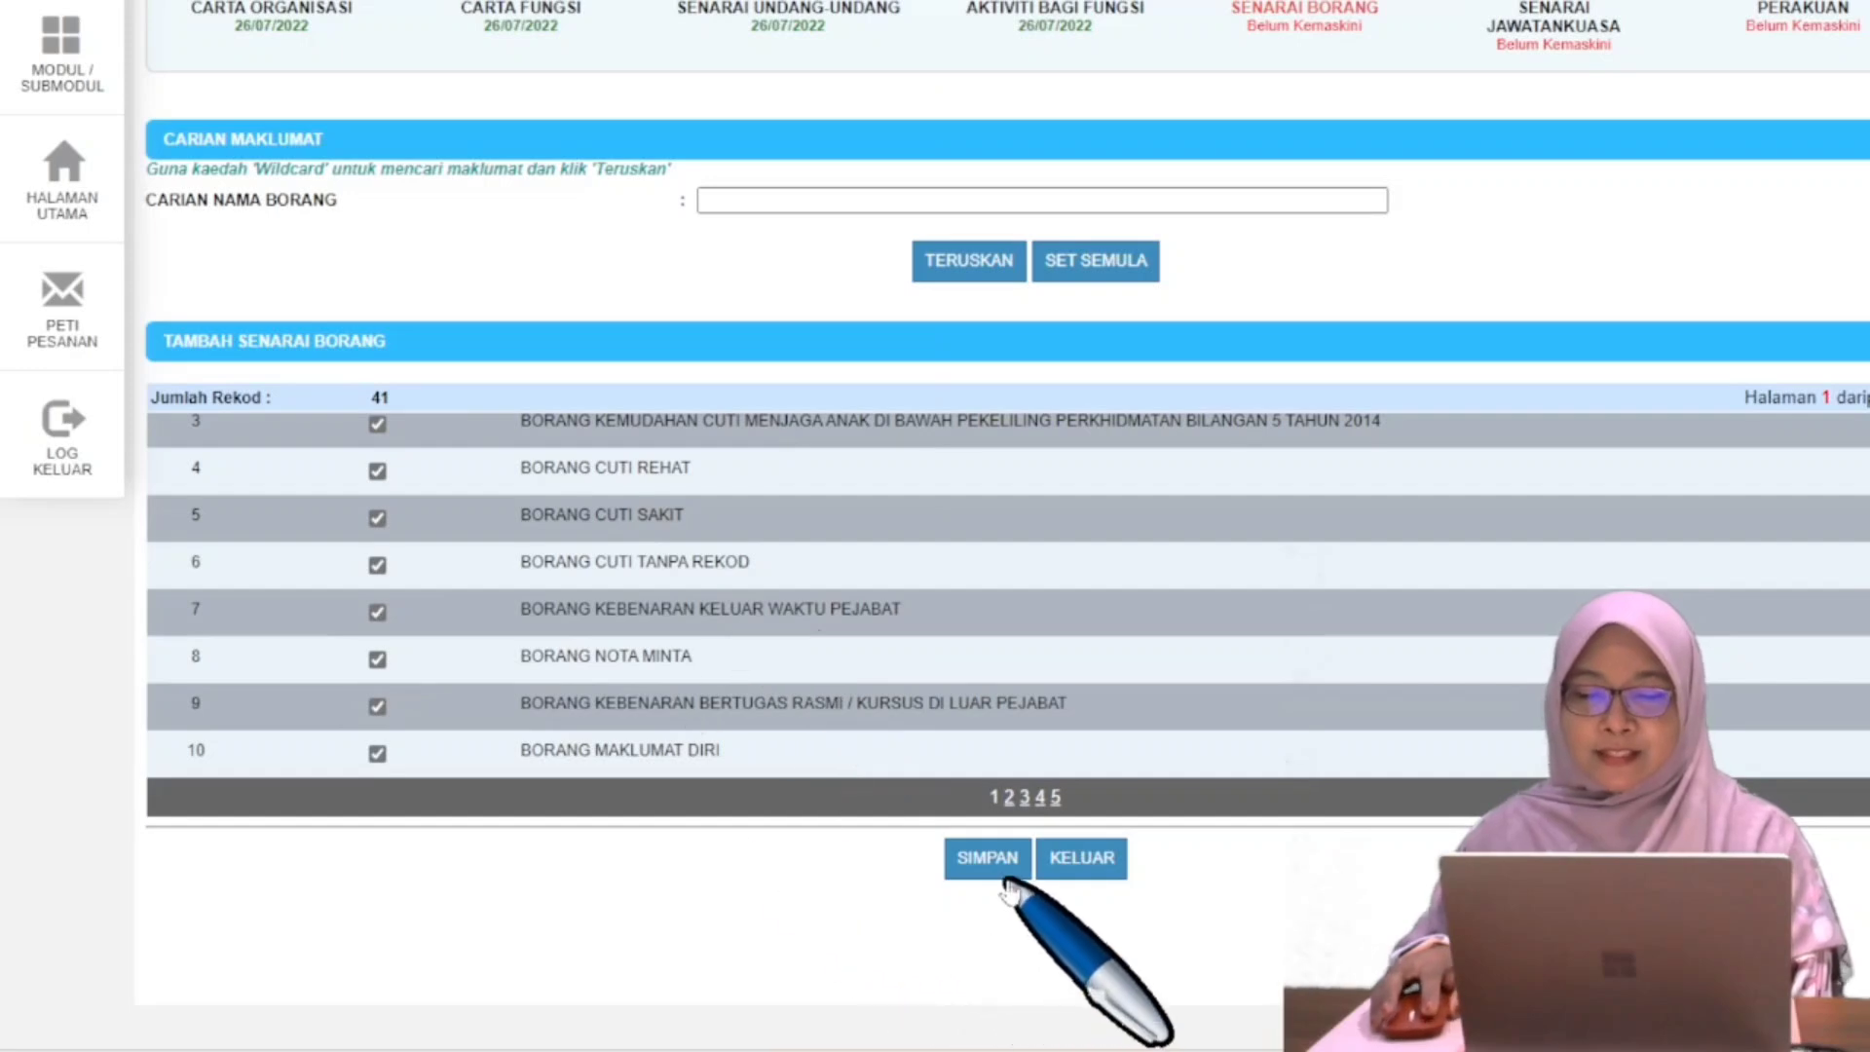
click(999, 865)
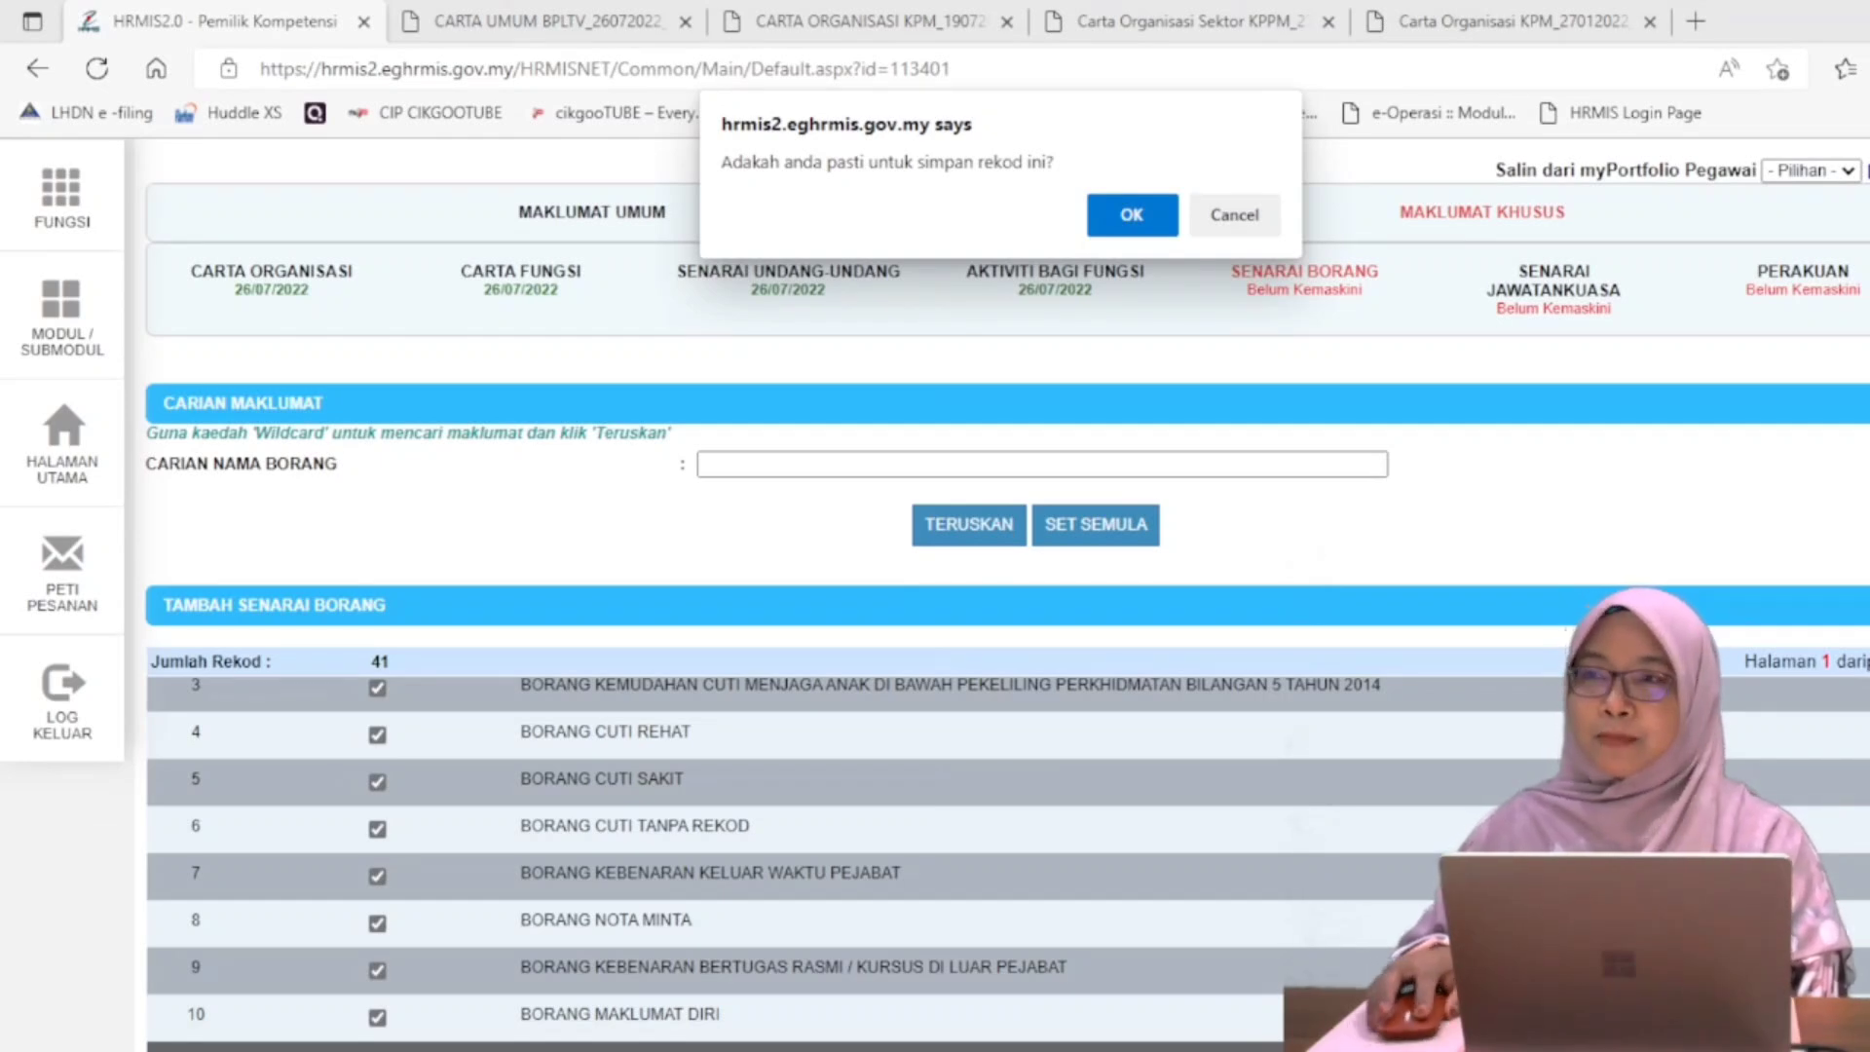
click(1131, 214)
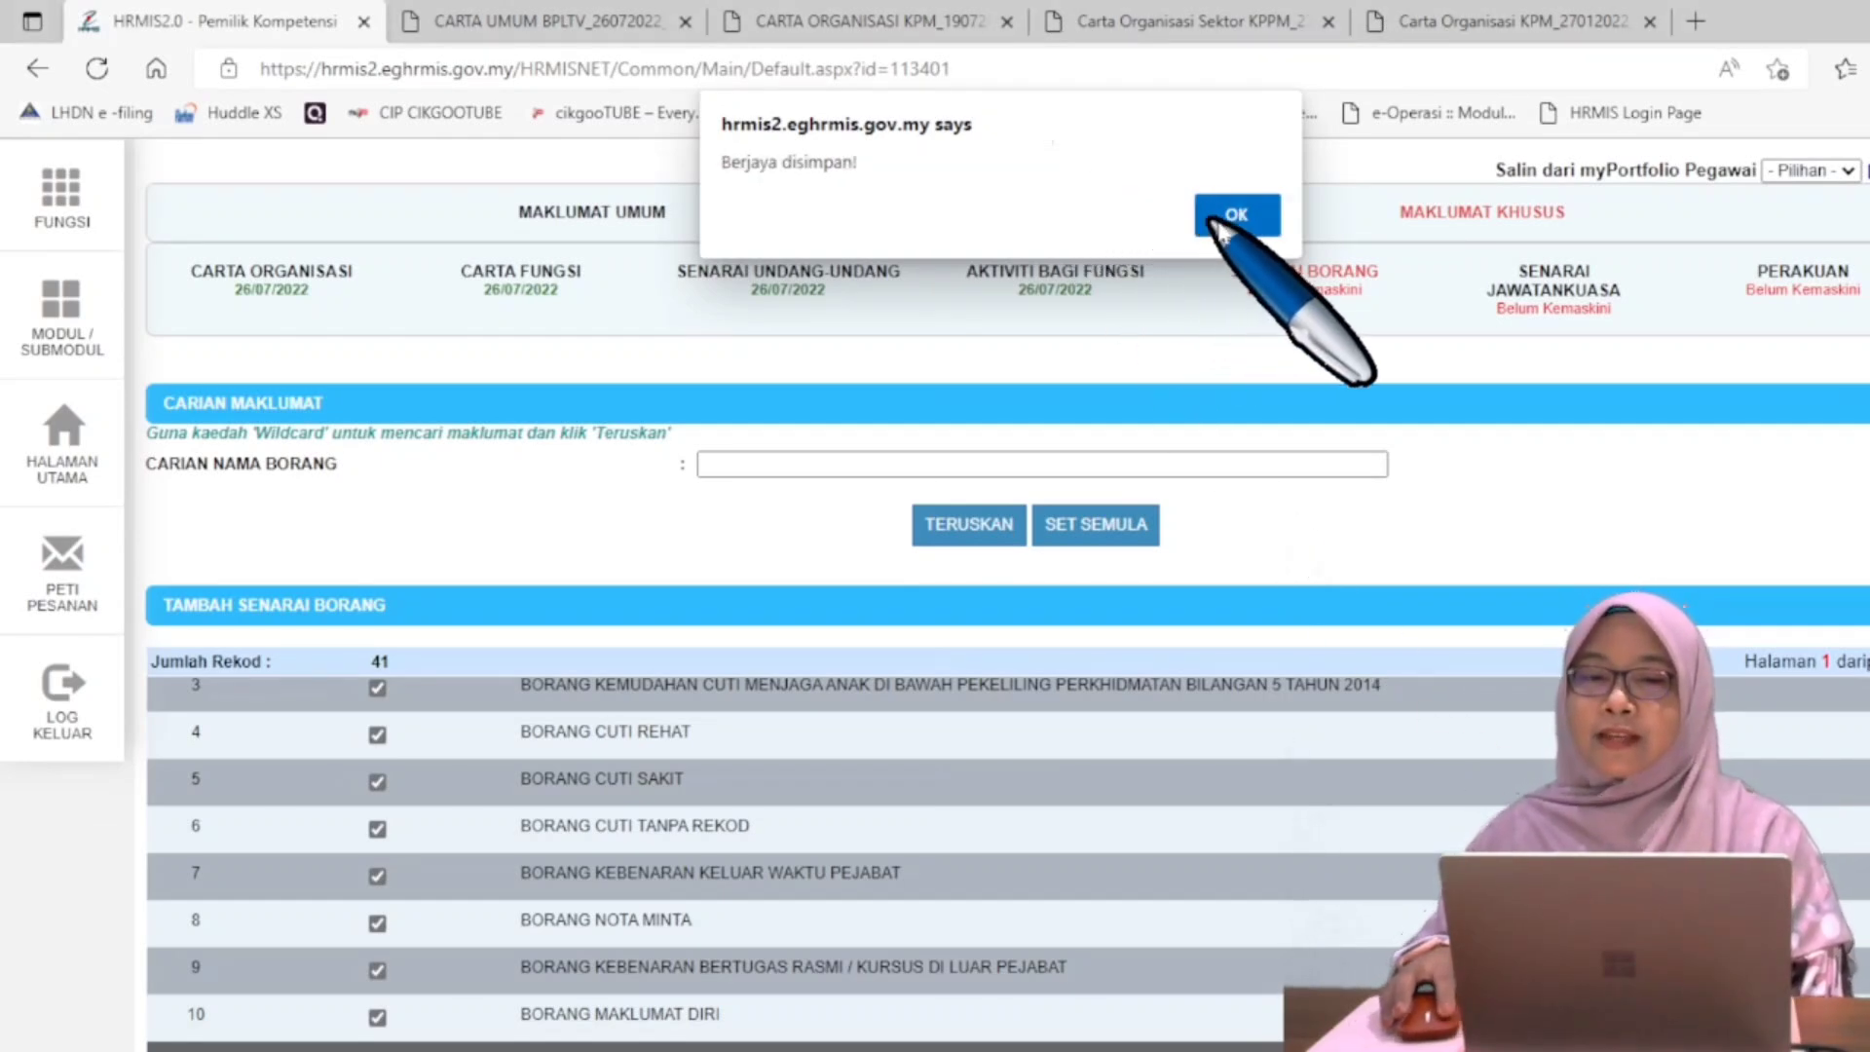
click(1234, 218)
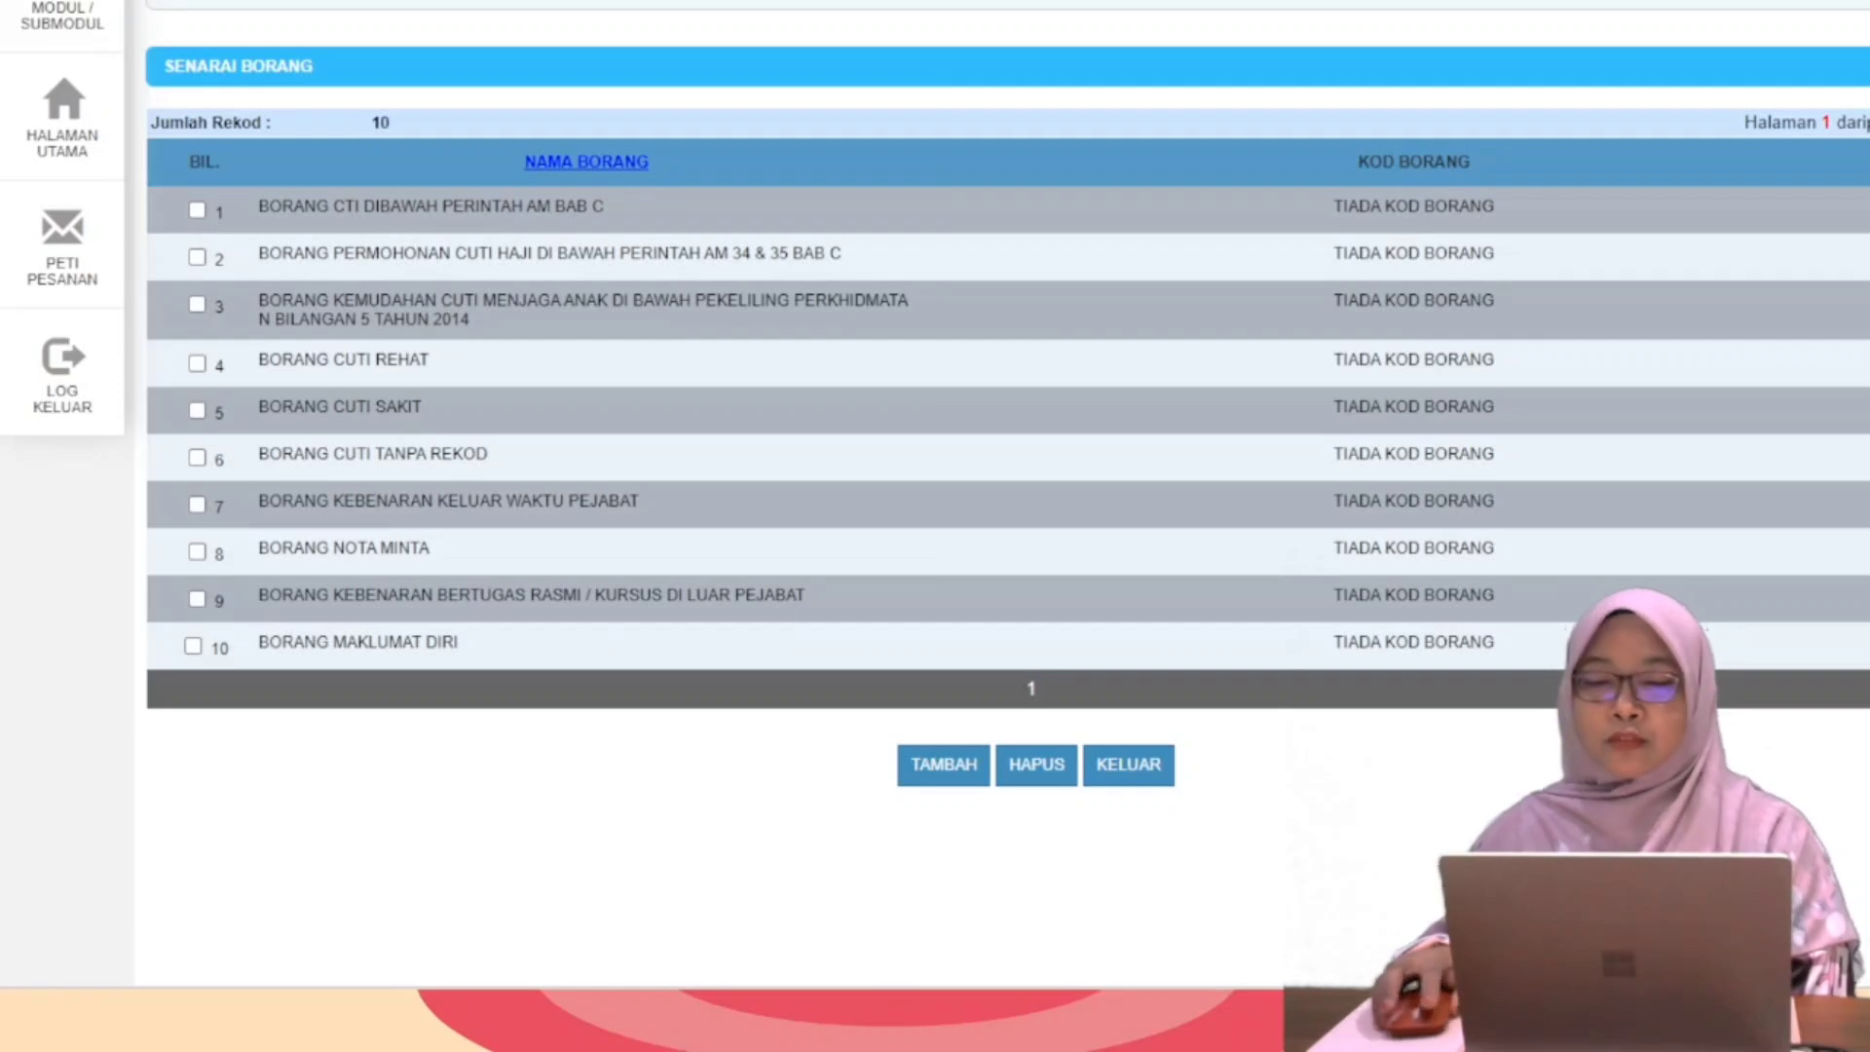
Add more forms to Senarai Borang, selecting BORANG TUNTUTAN PERJALANAN, SENARAI SEMAK DAN BORANG CUTI HAJI and SENARAI SEMAK DAN BORANG CUTI UMRAH.
click(942, 764)
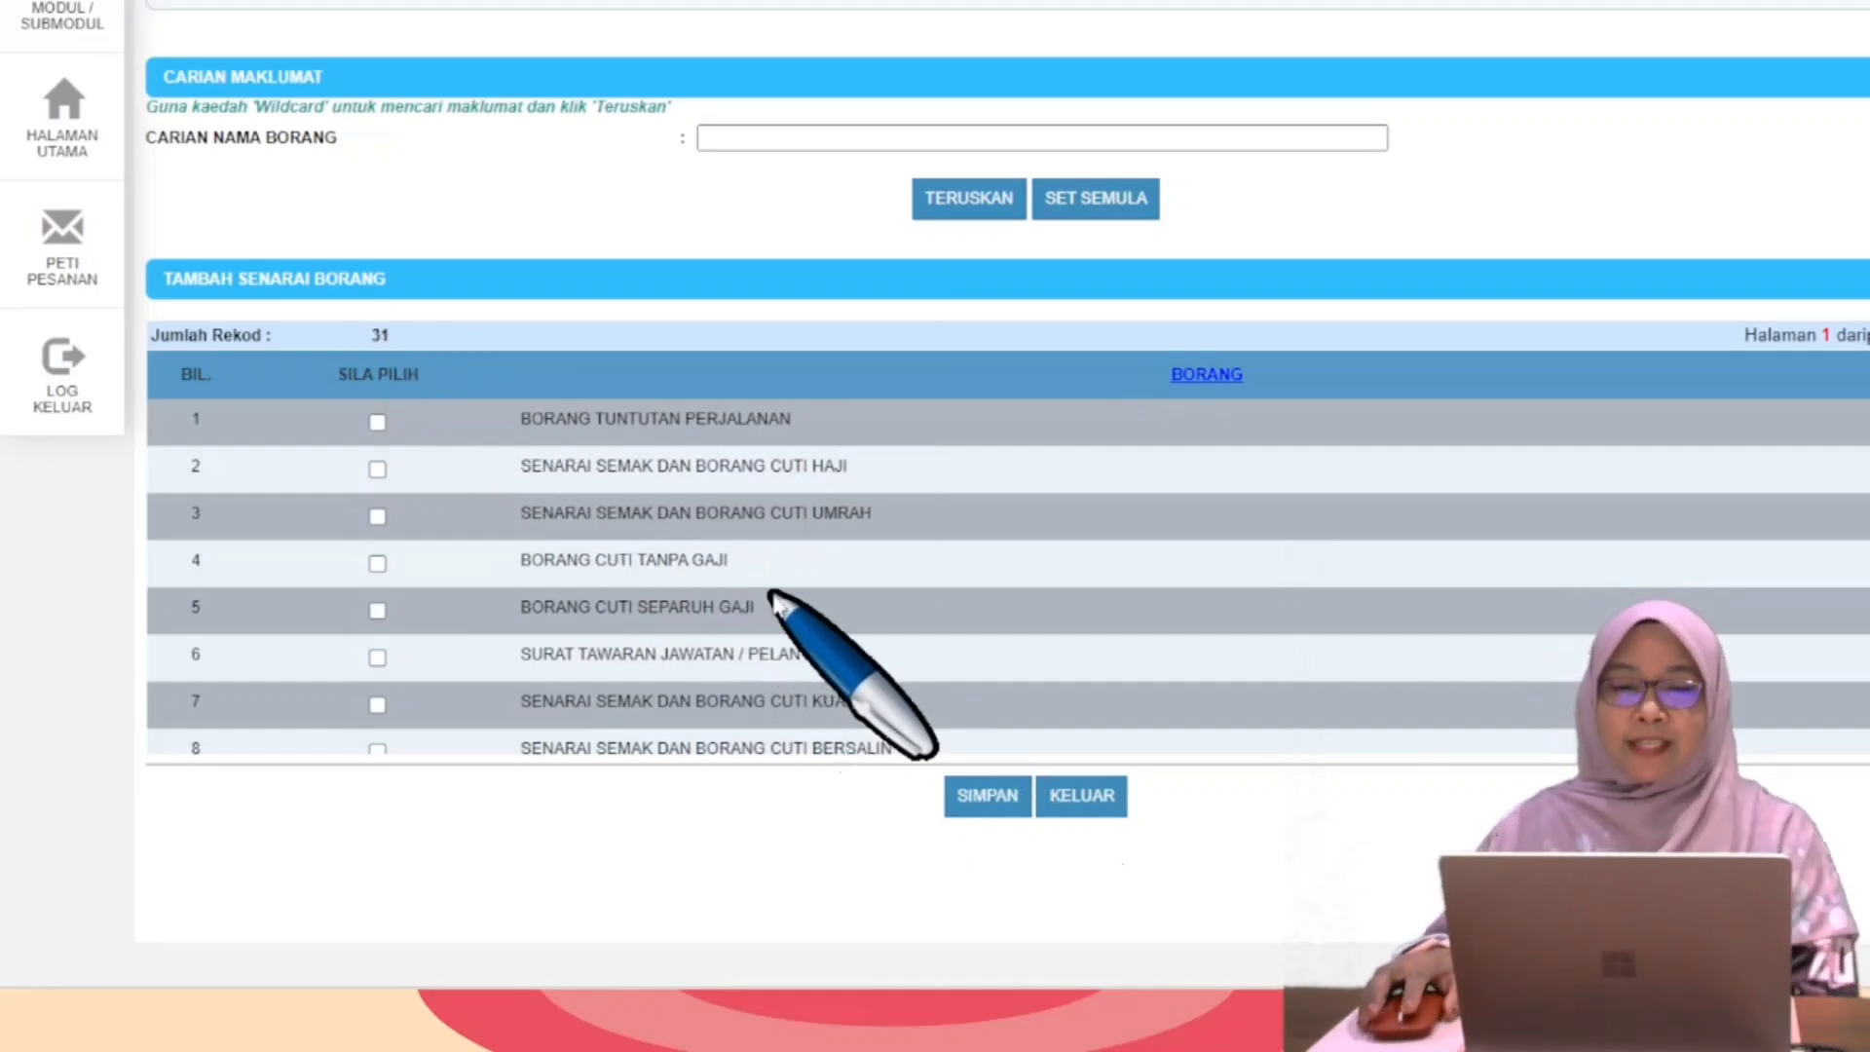
scroll(807, 501, down, 2)
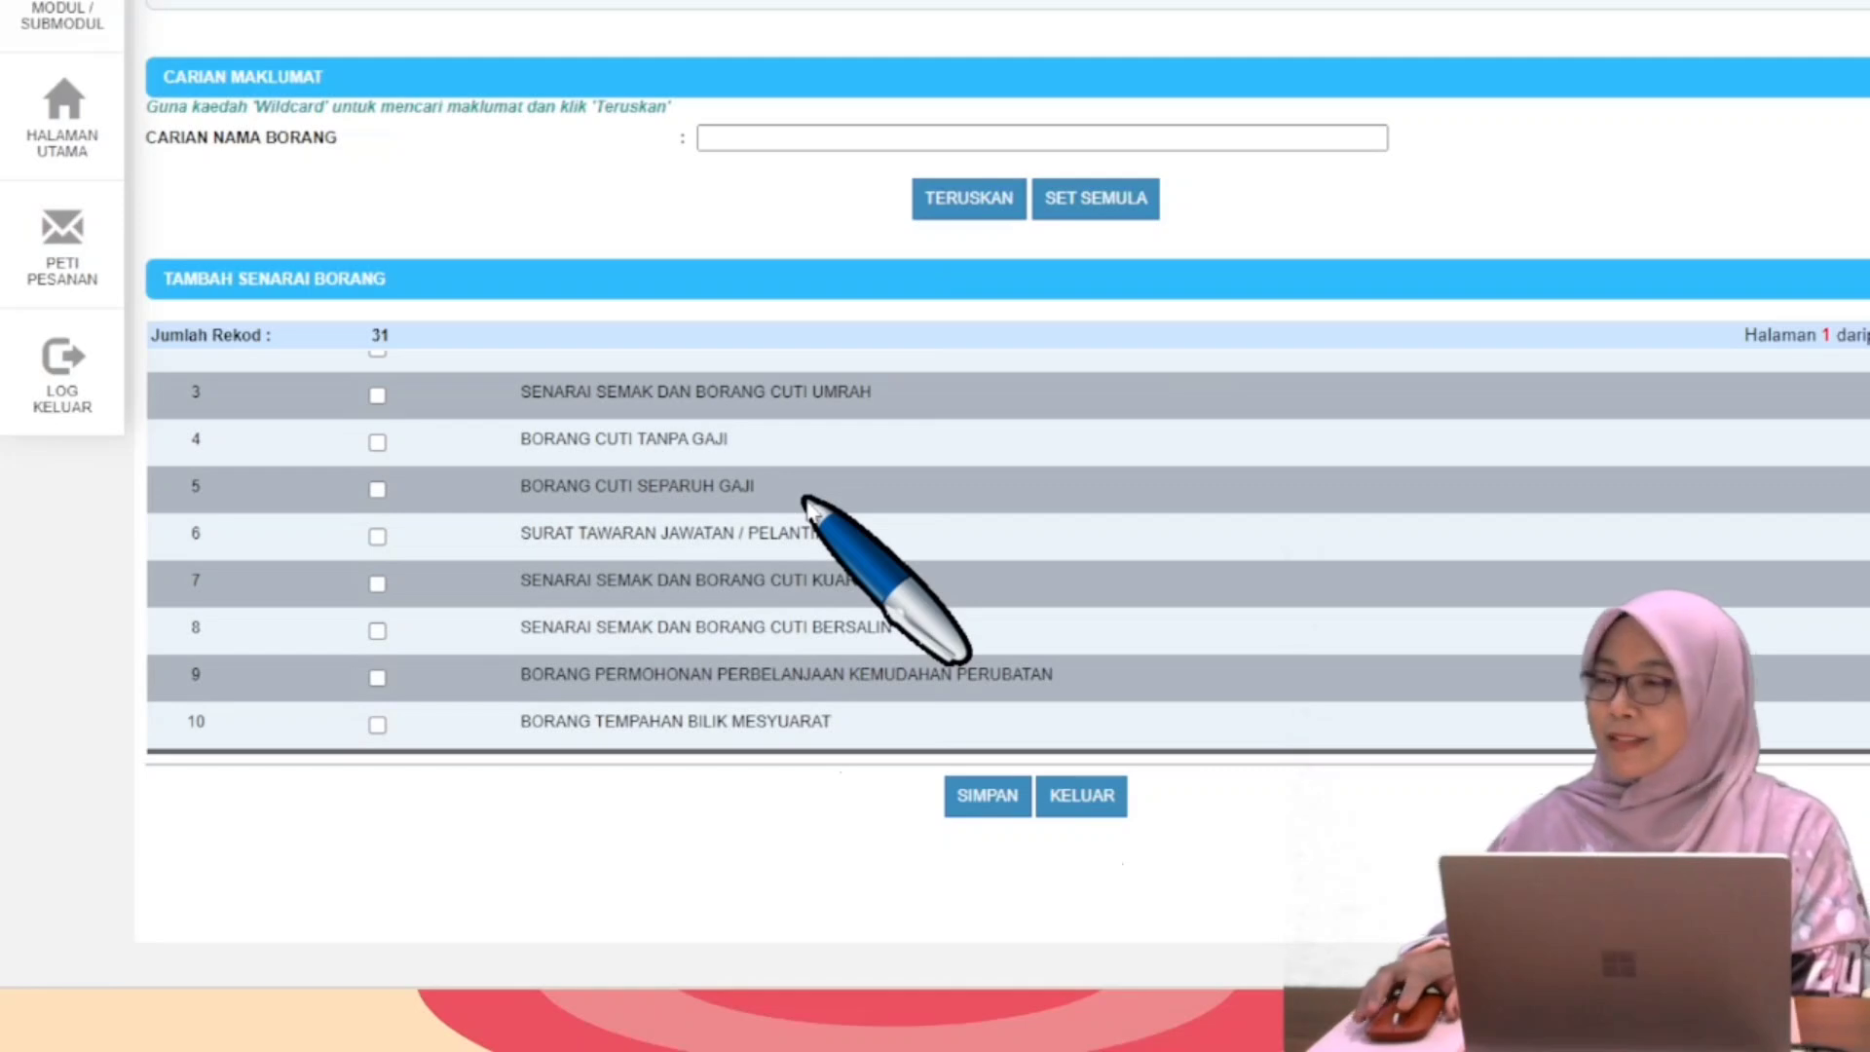
scroll(806, 502, up, 3)
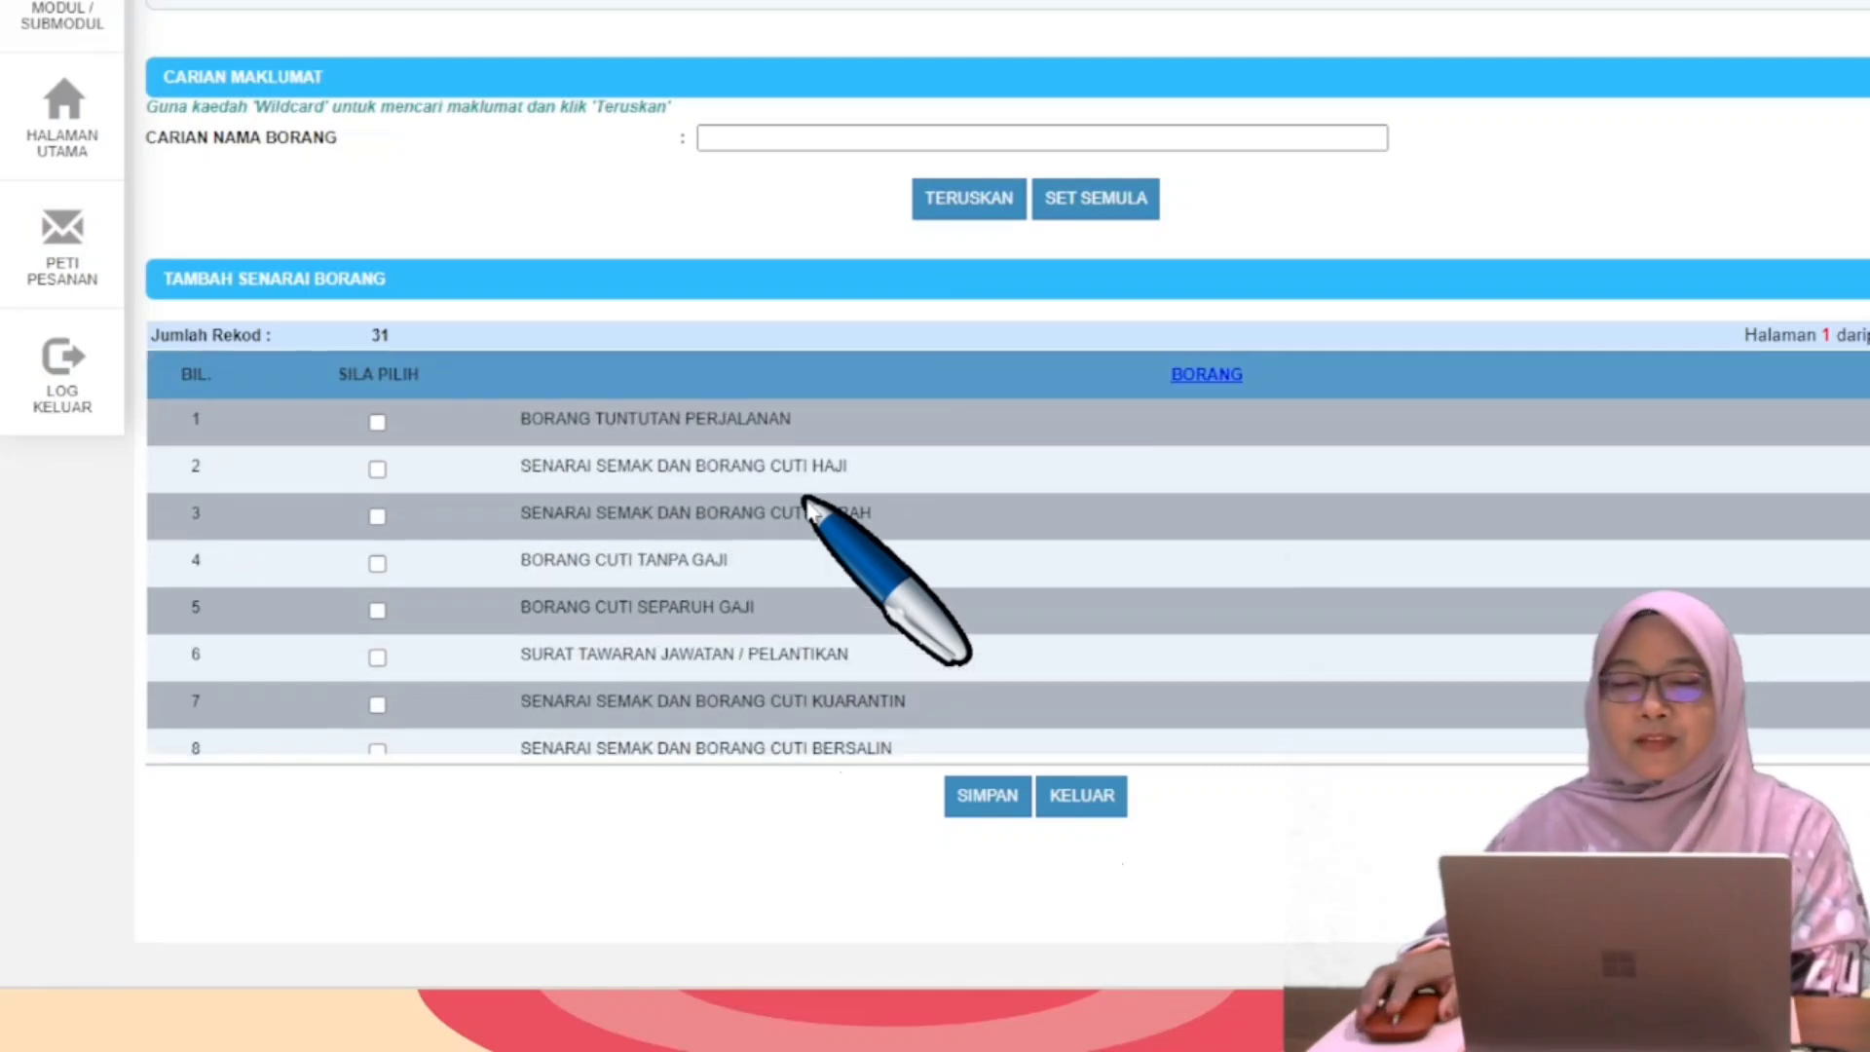
click(377, 421)
click(377, 469)
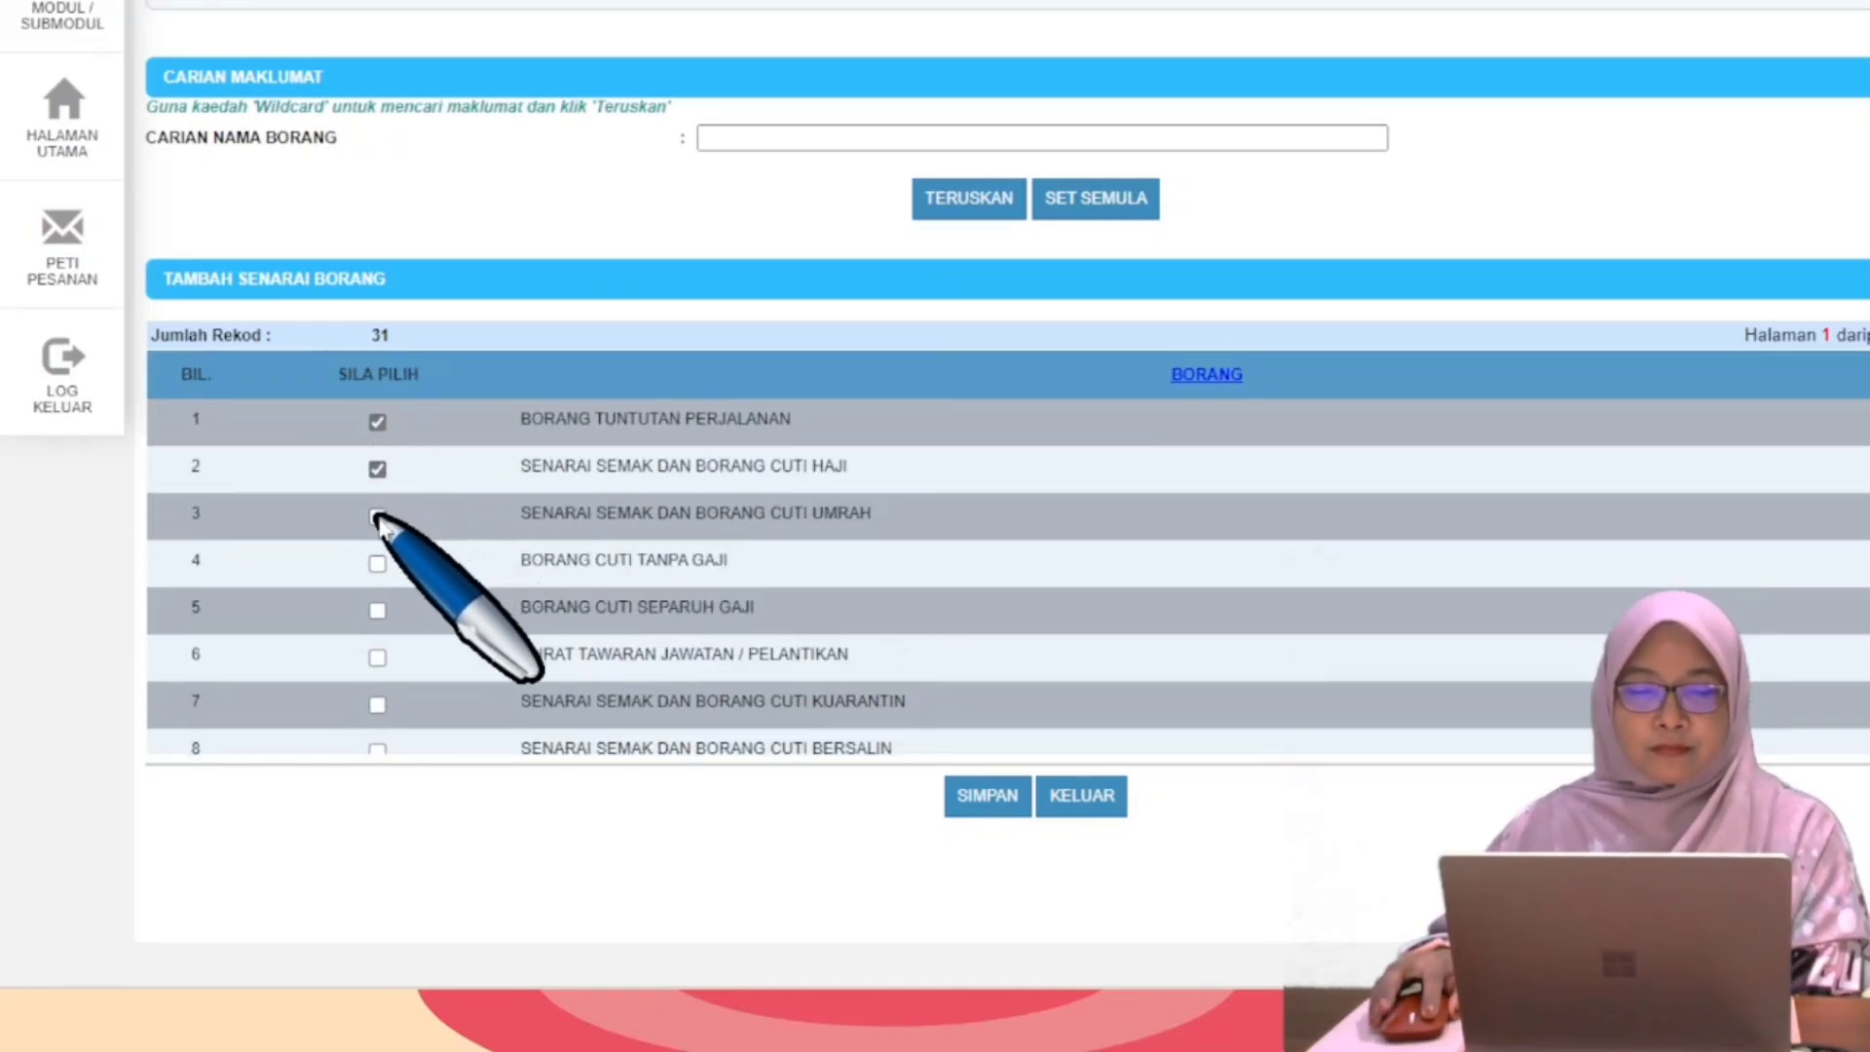
click(377, 516)
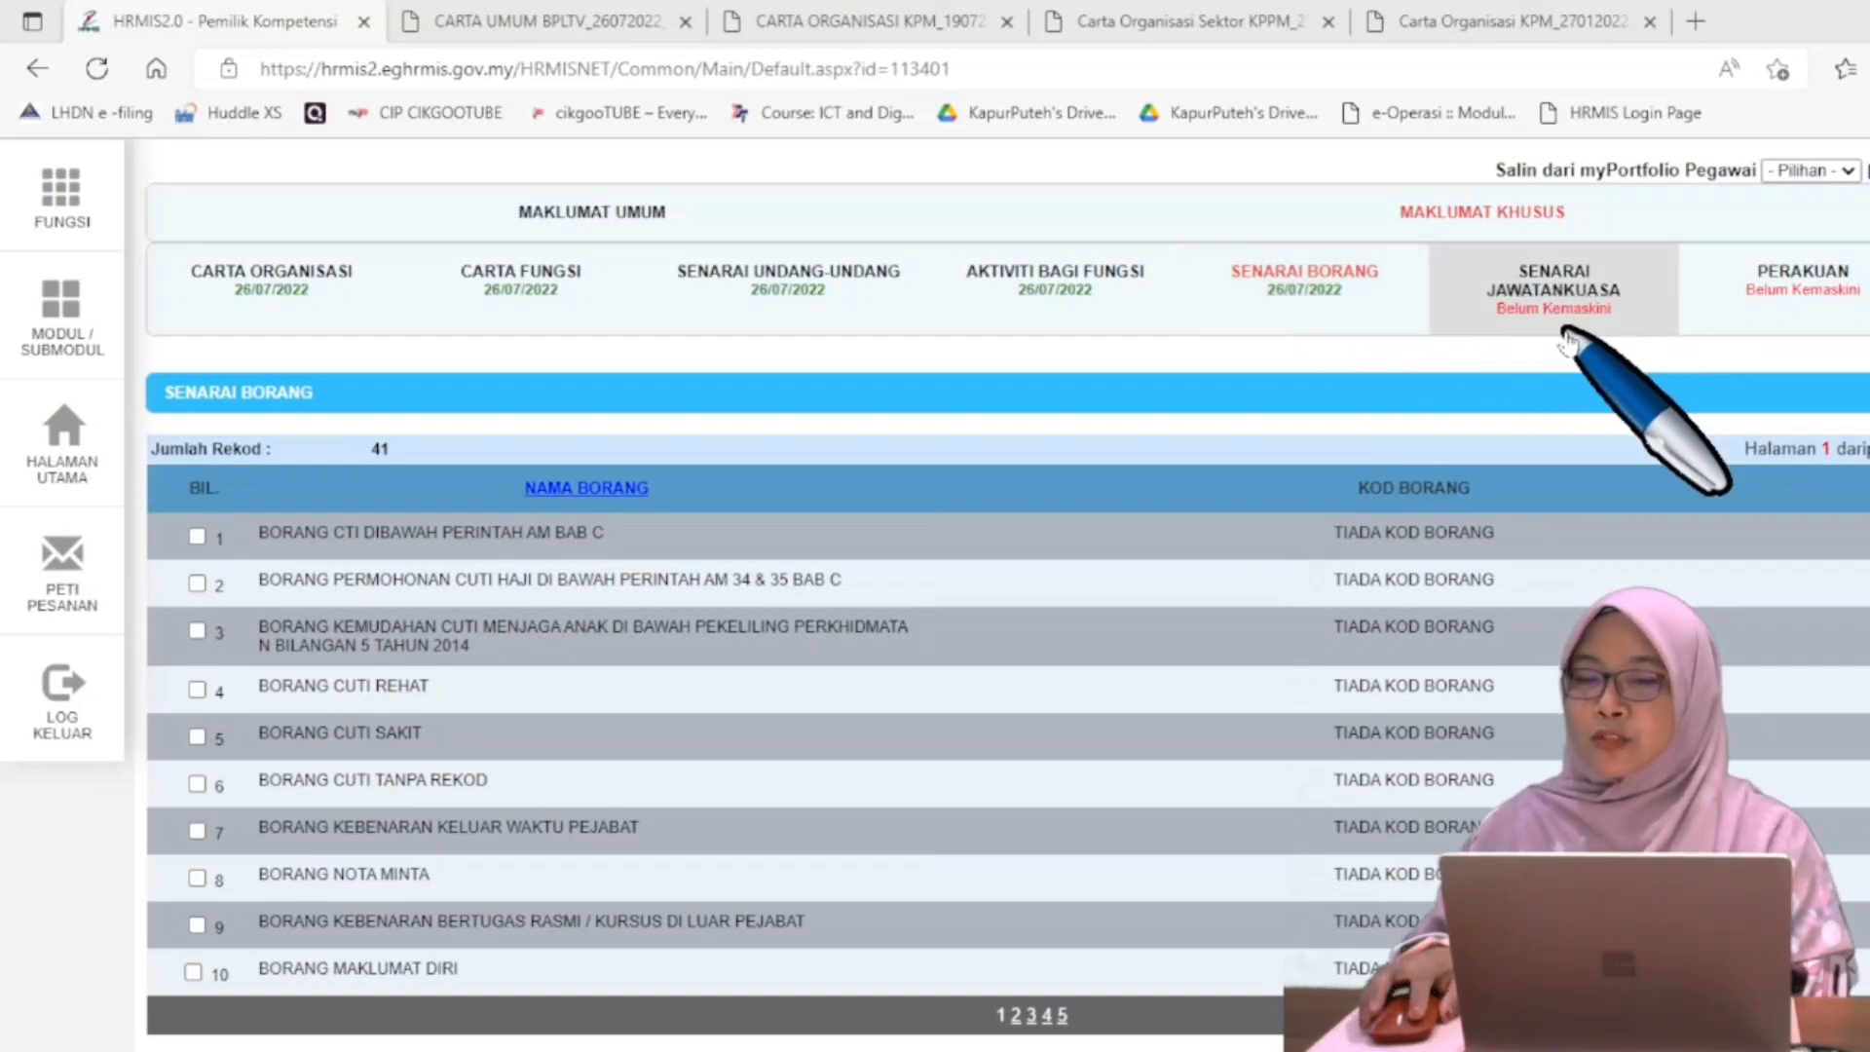
Start adding a committee under Senarai Jawatankuasa and look through the first page of available committees.
click(1602, 284)
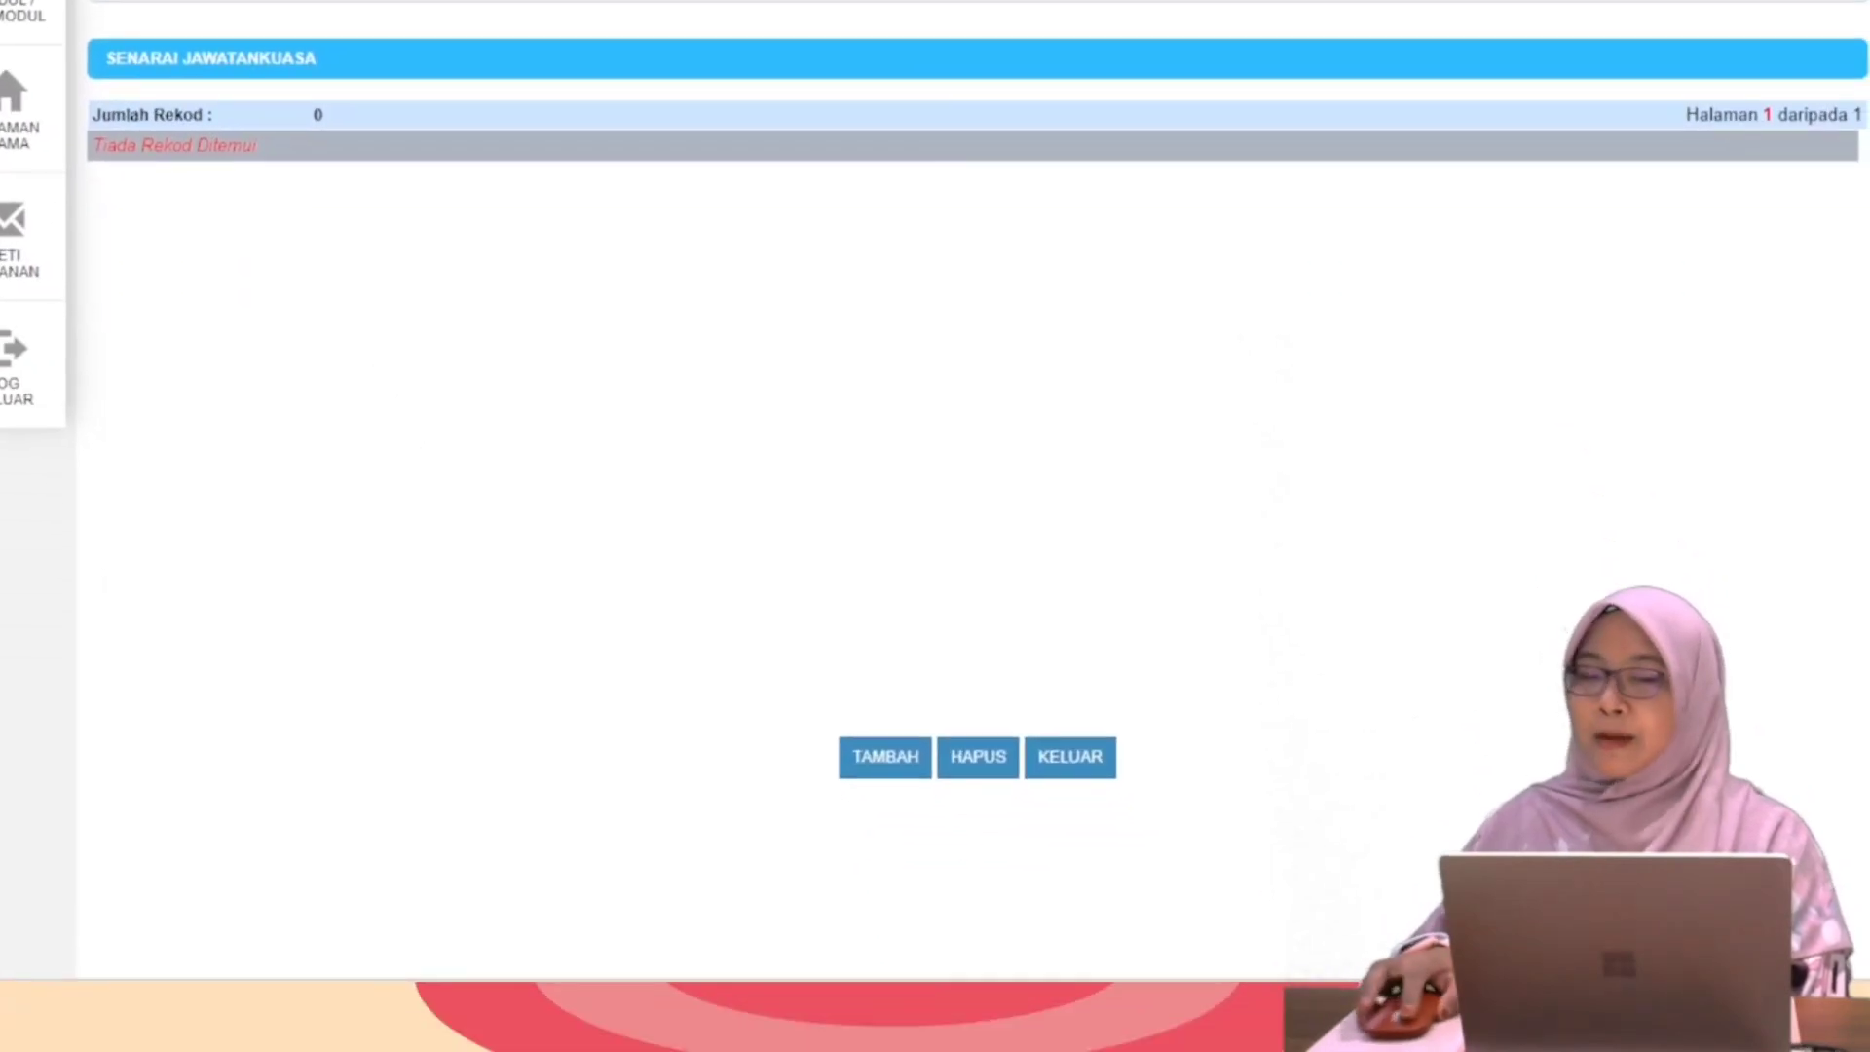
click(886, 765)
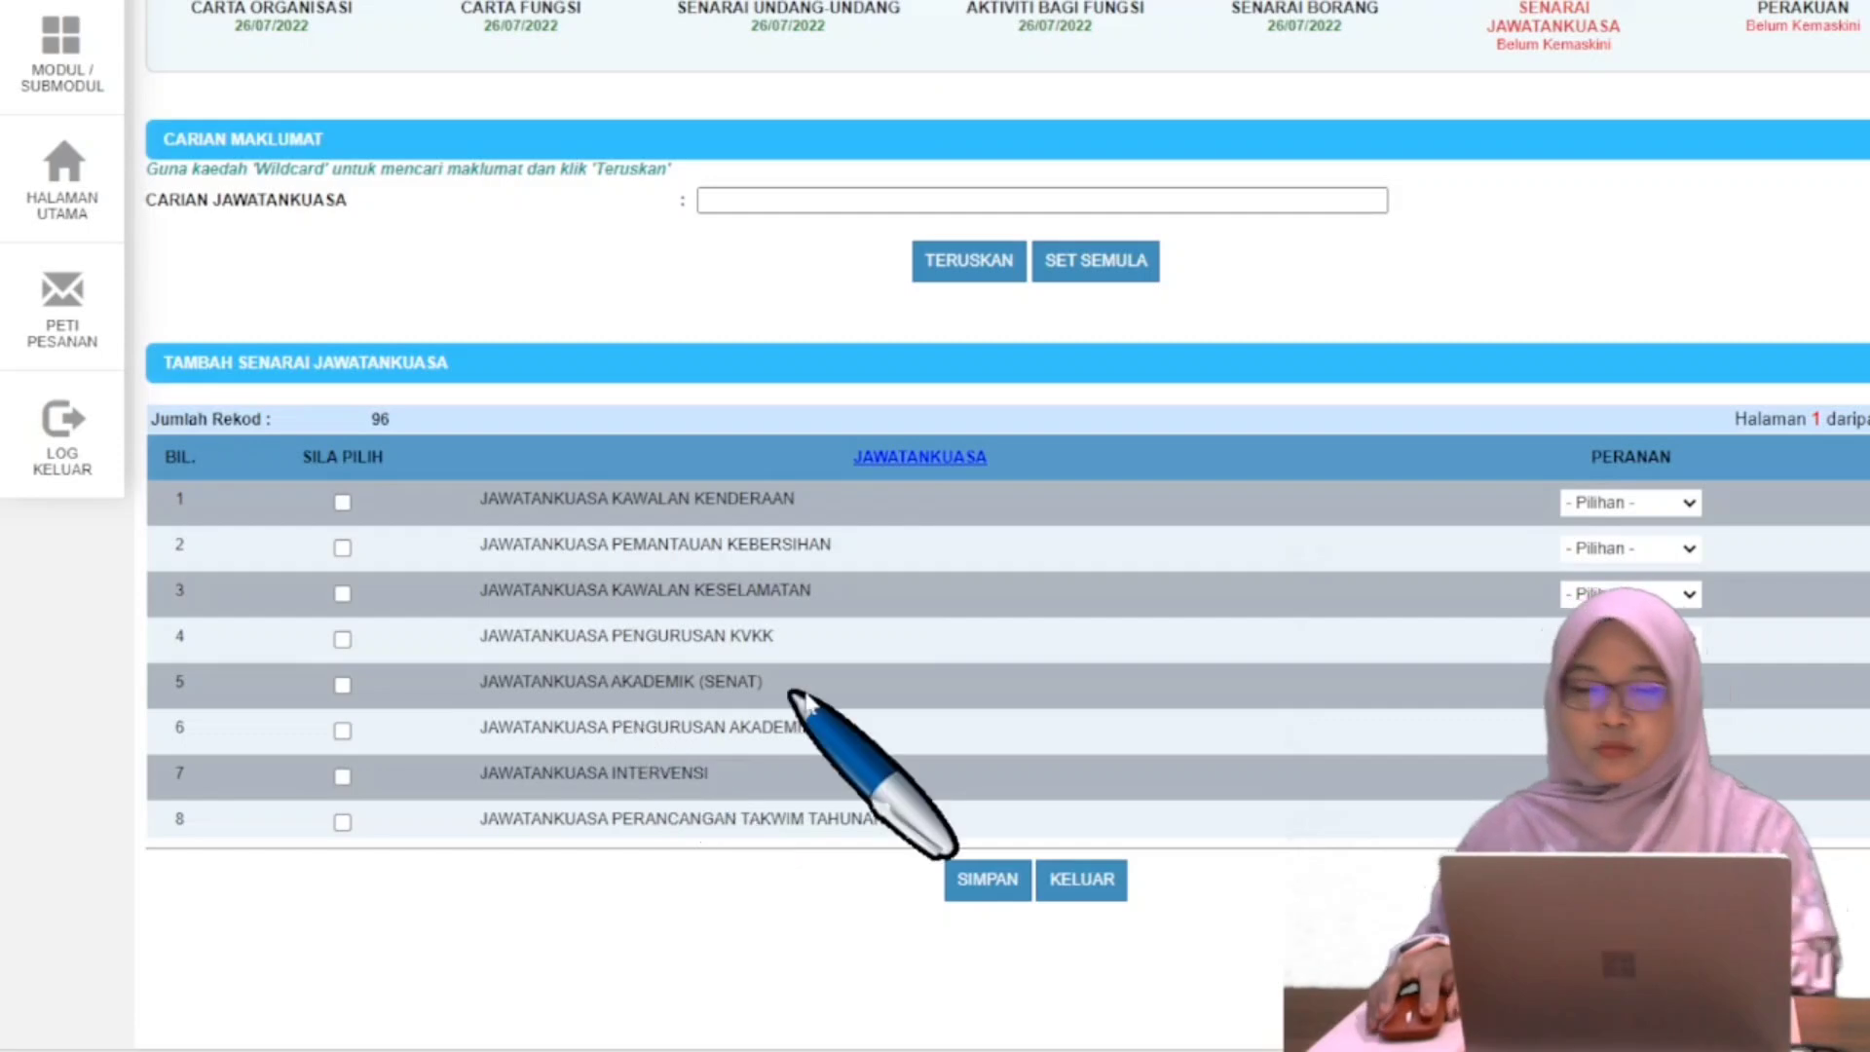
scroll(877, 618, down, 1)
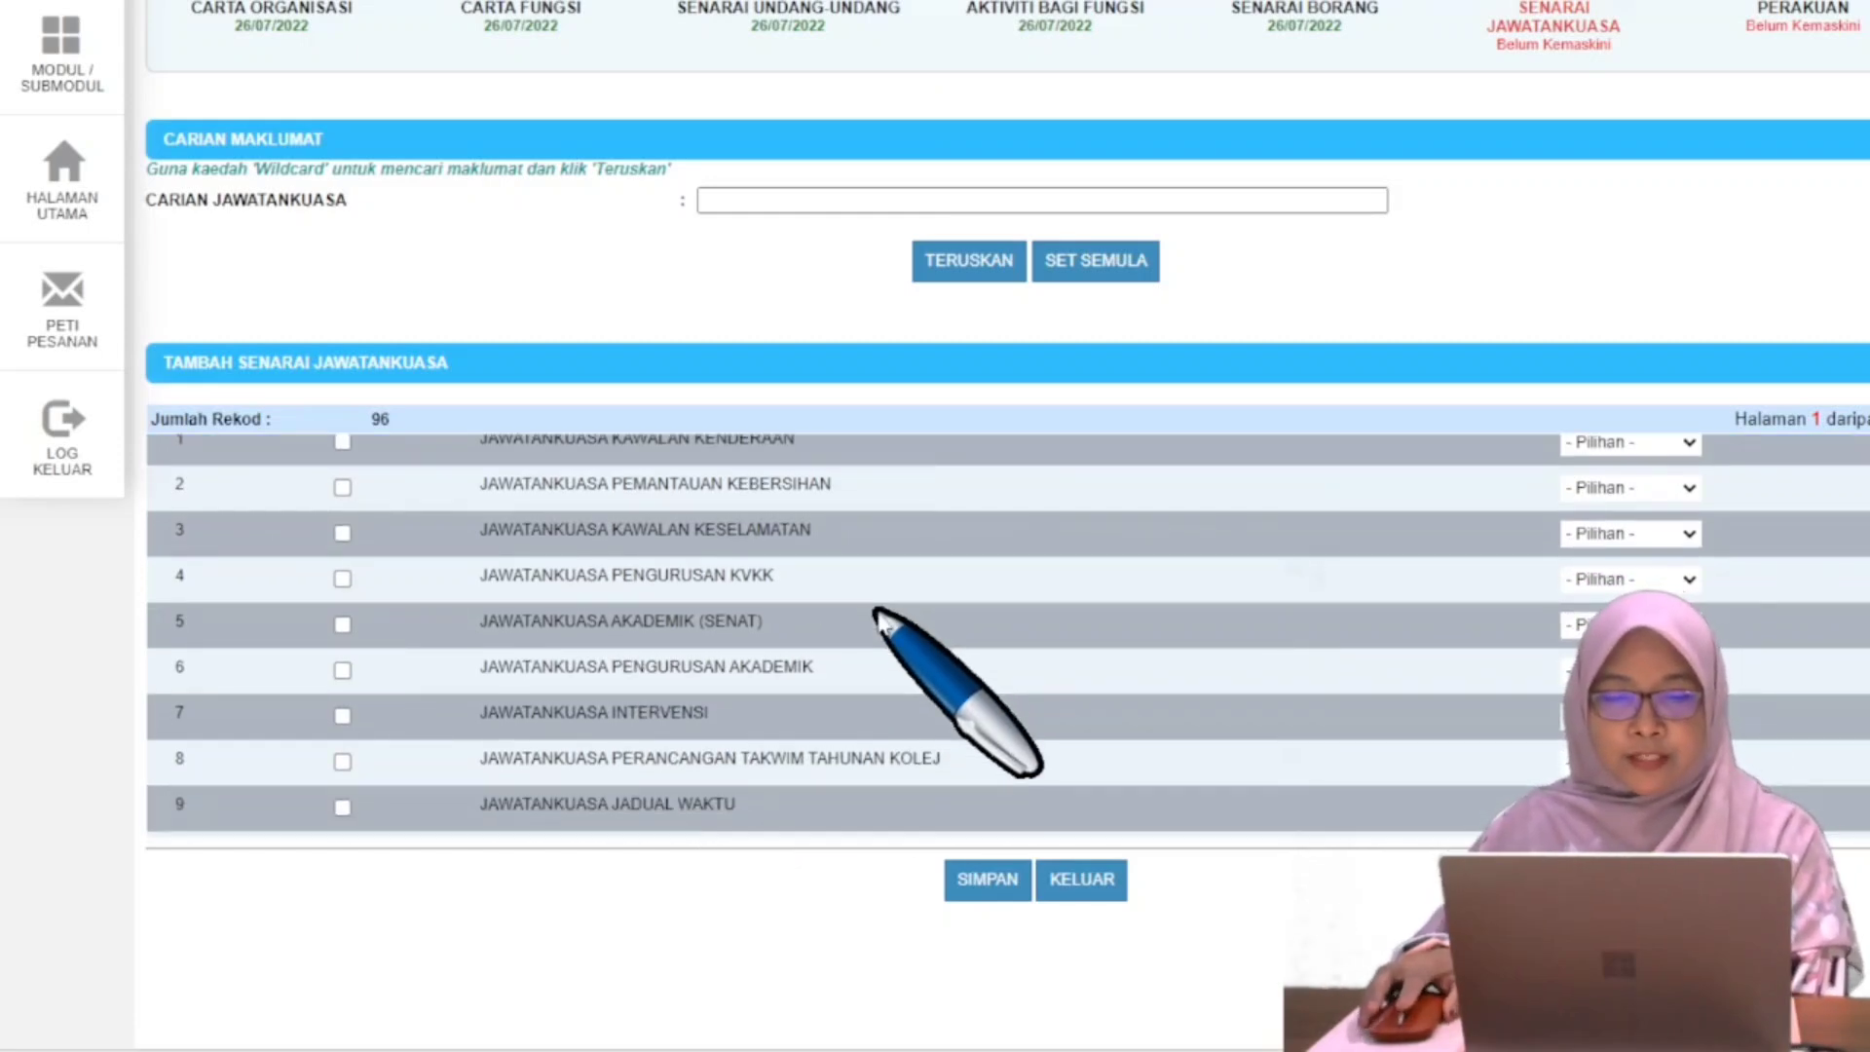
scroll(877, 616, down, 1)
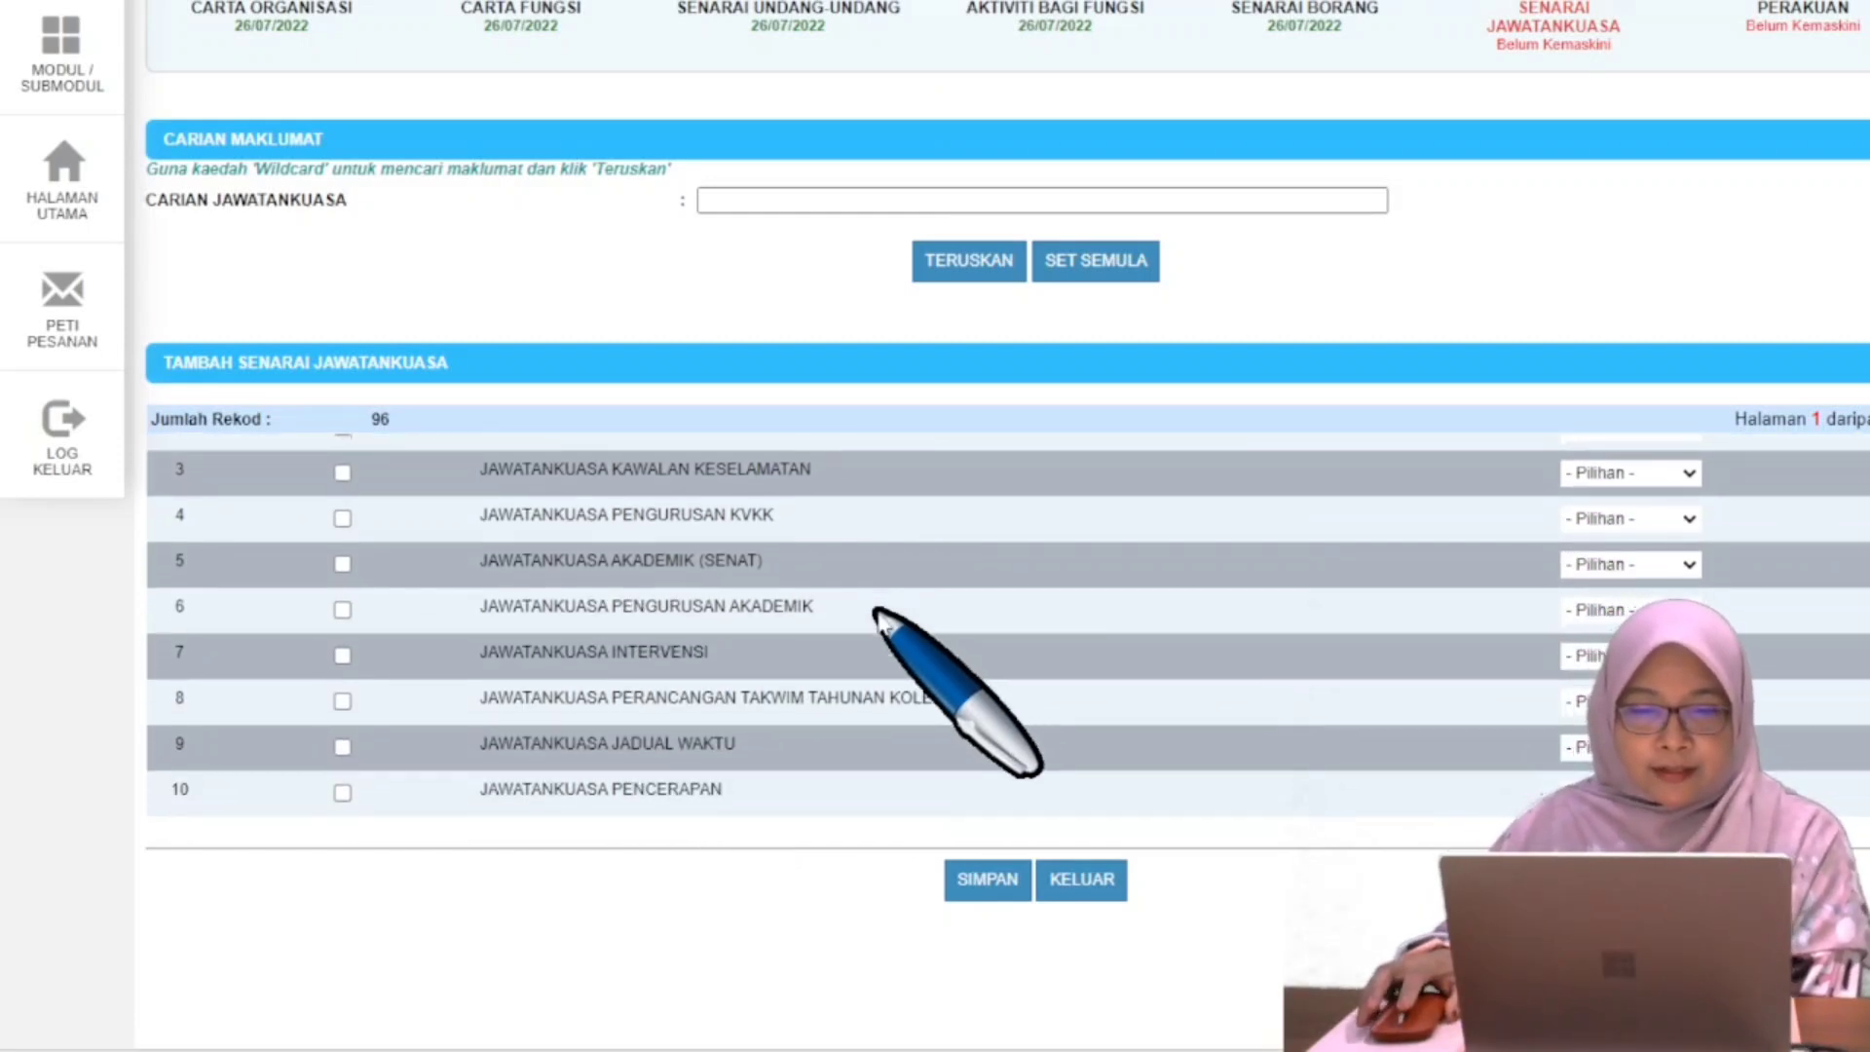
scroll(876, 615, down, 1)
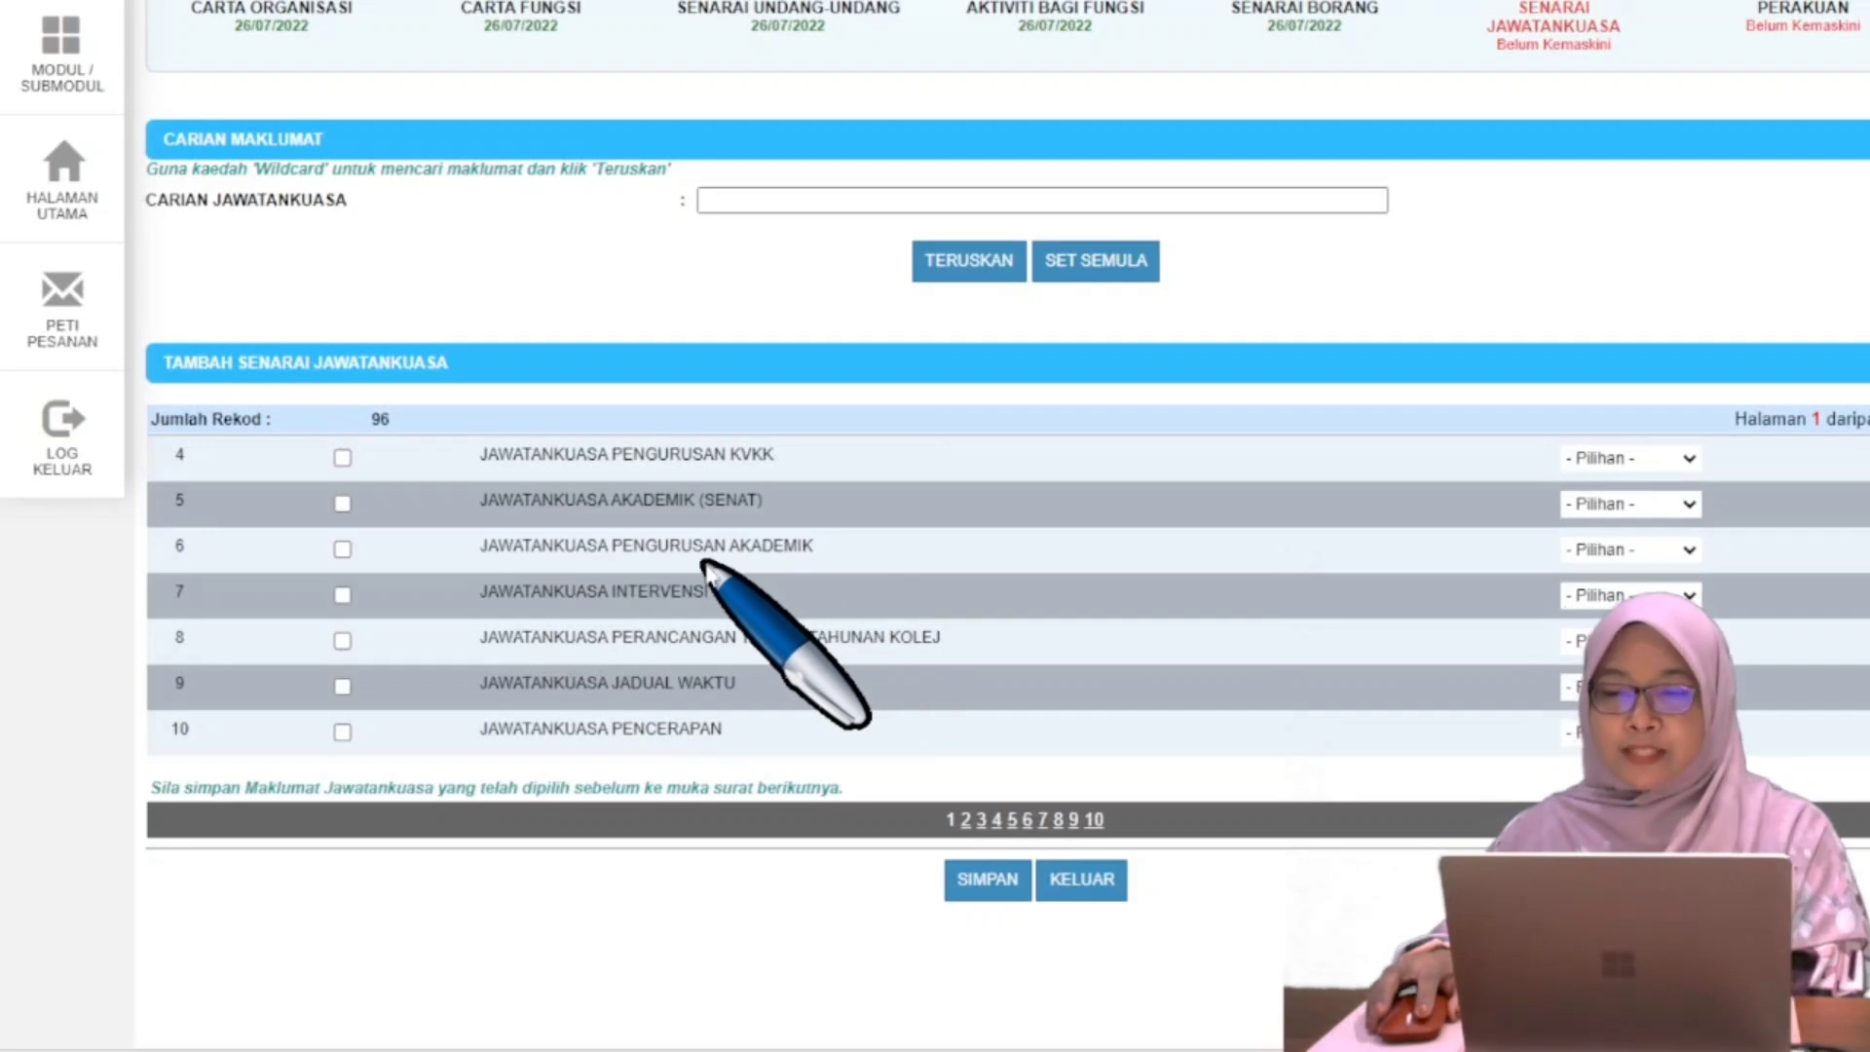
Select the committee JAWATANKUASA PENGURUSAN AKADEMIK and set its role to Setiausaha.
click(344, 551)
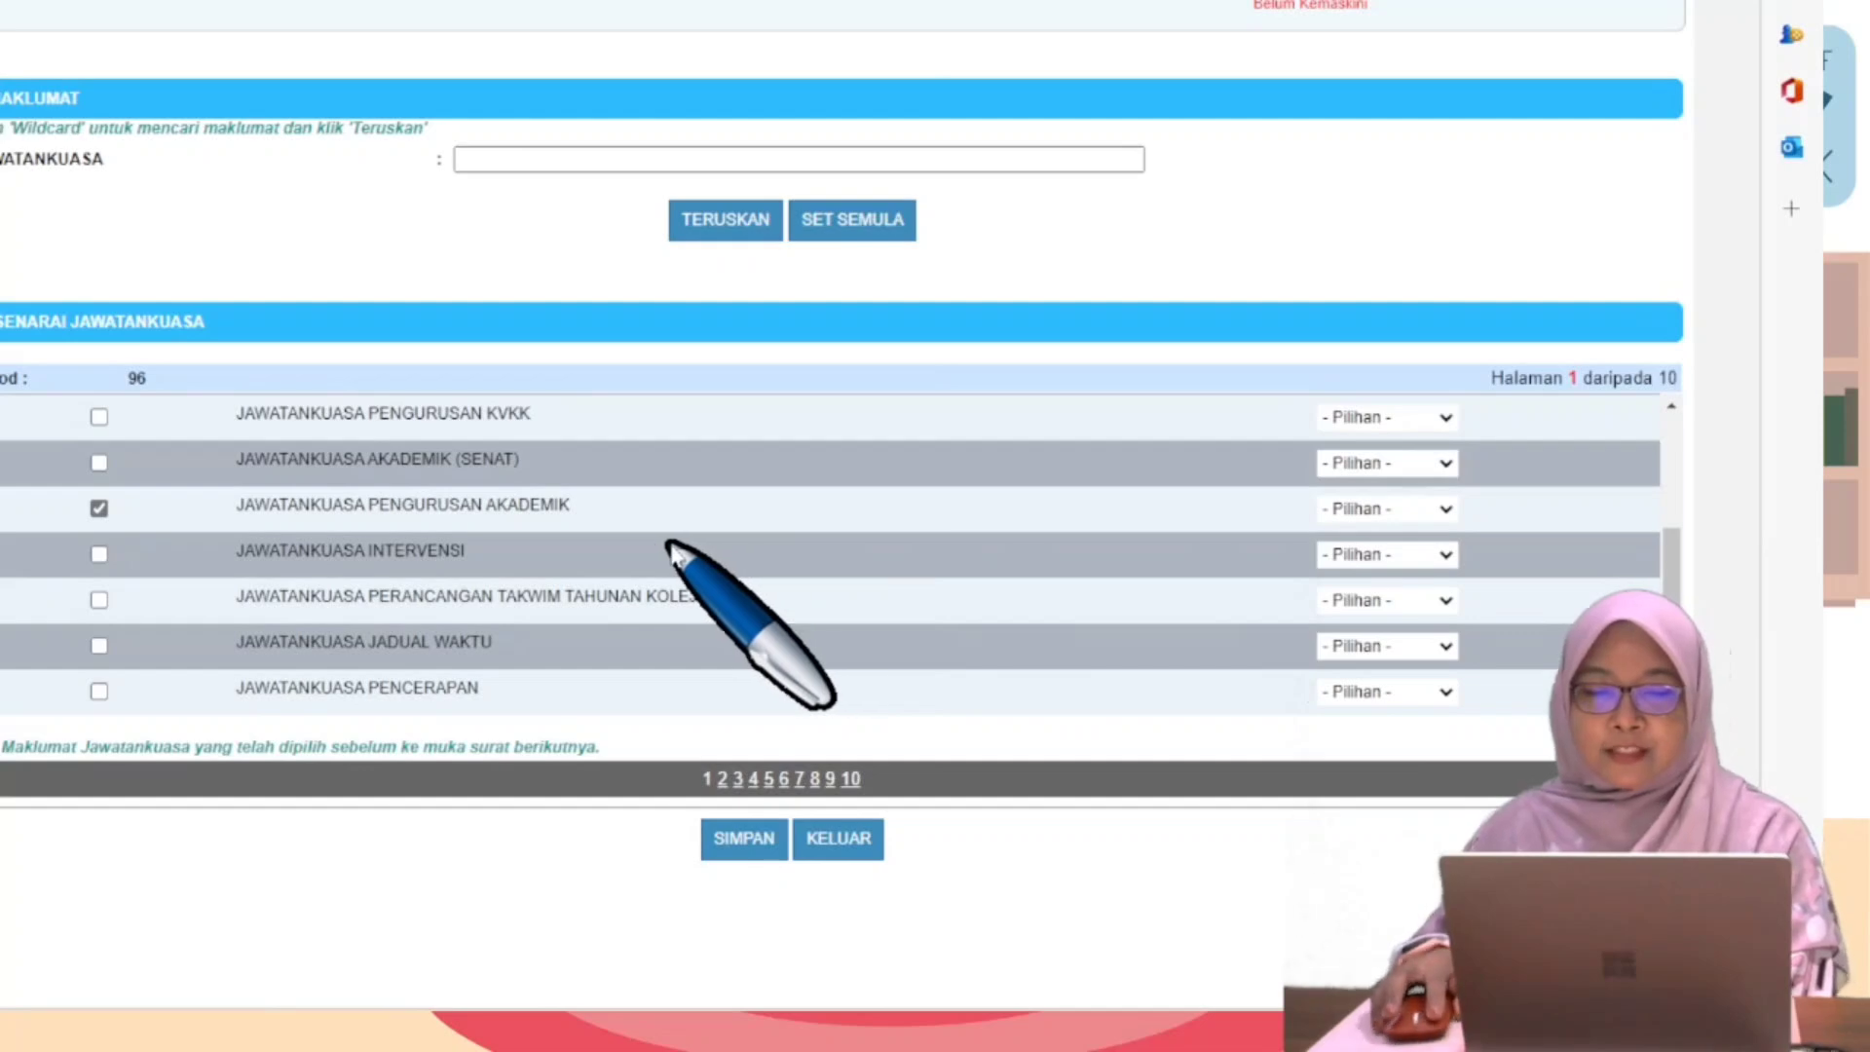
click(1451, 510)
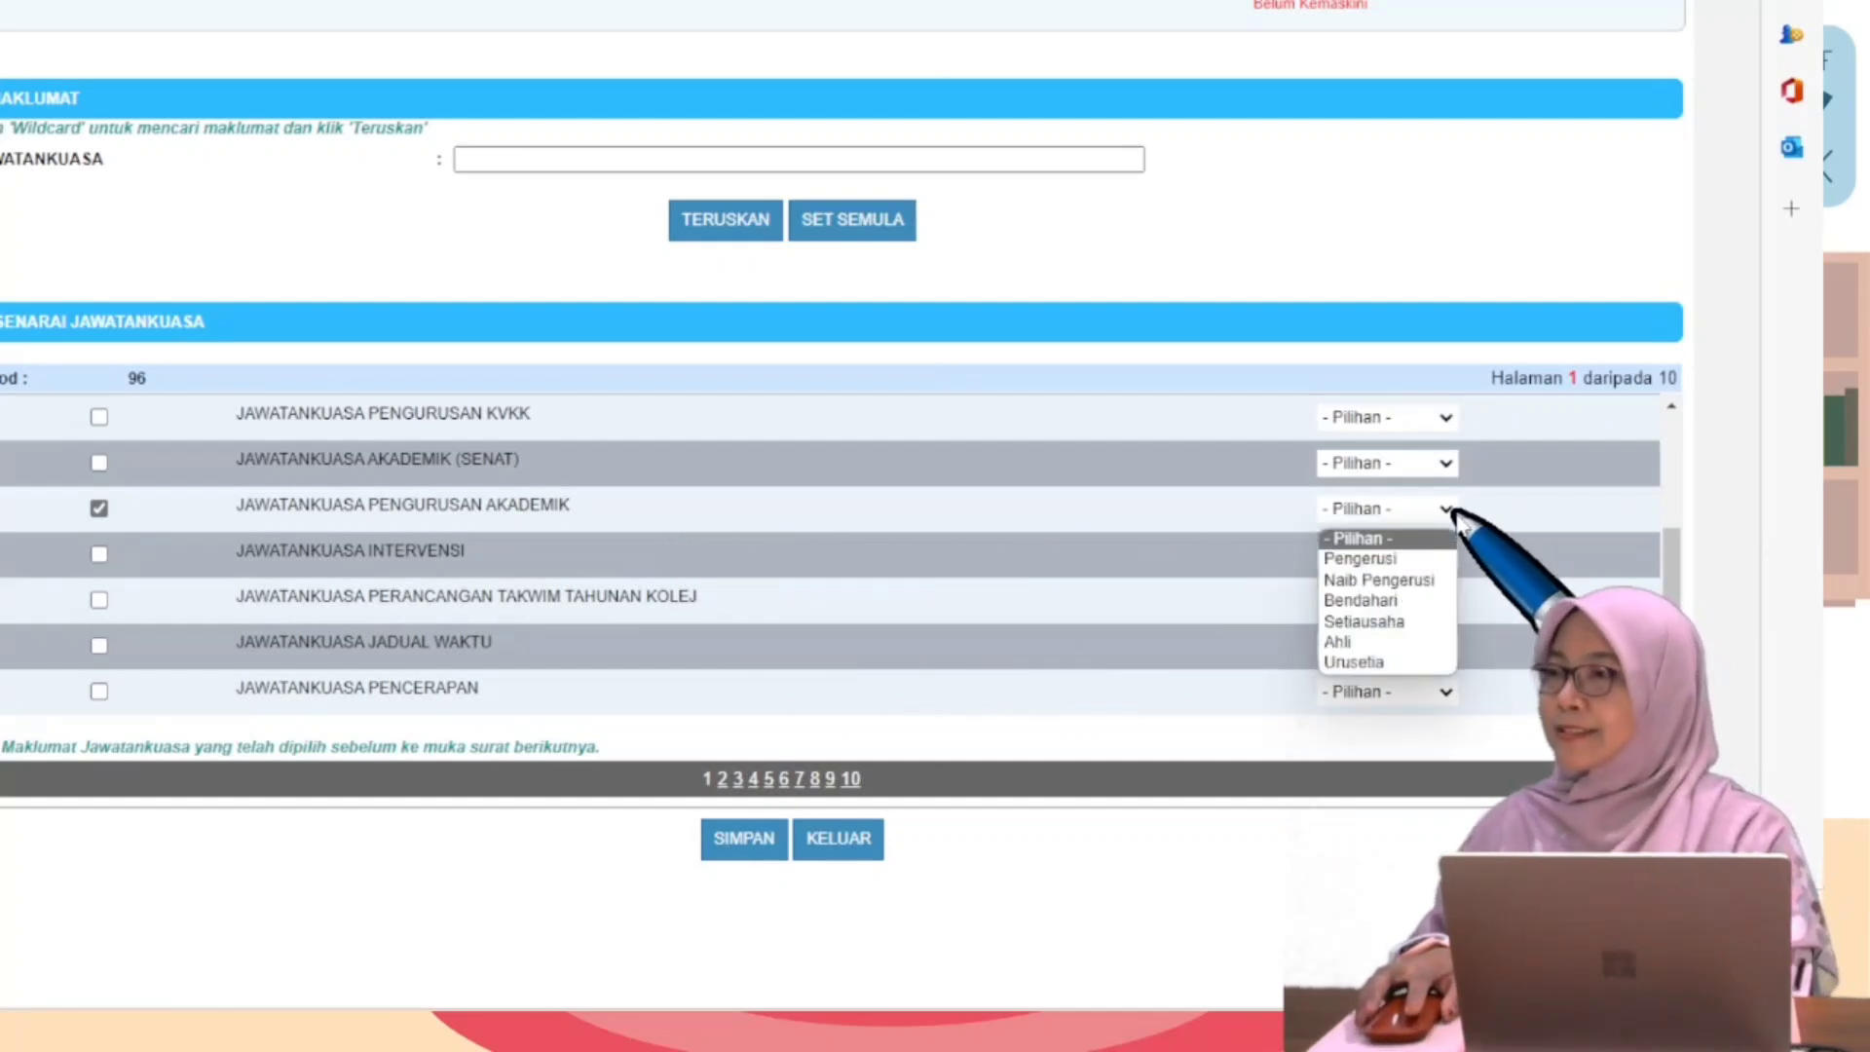
click(1424, 623)
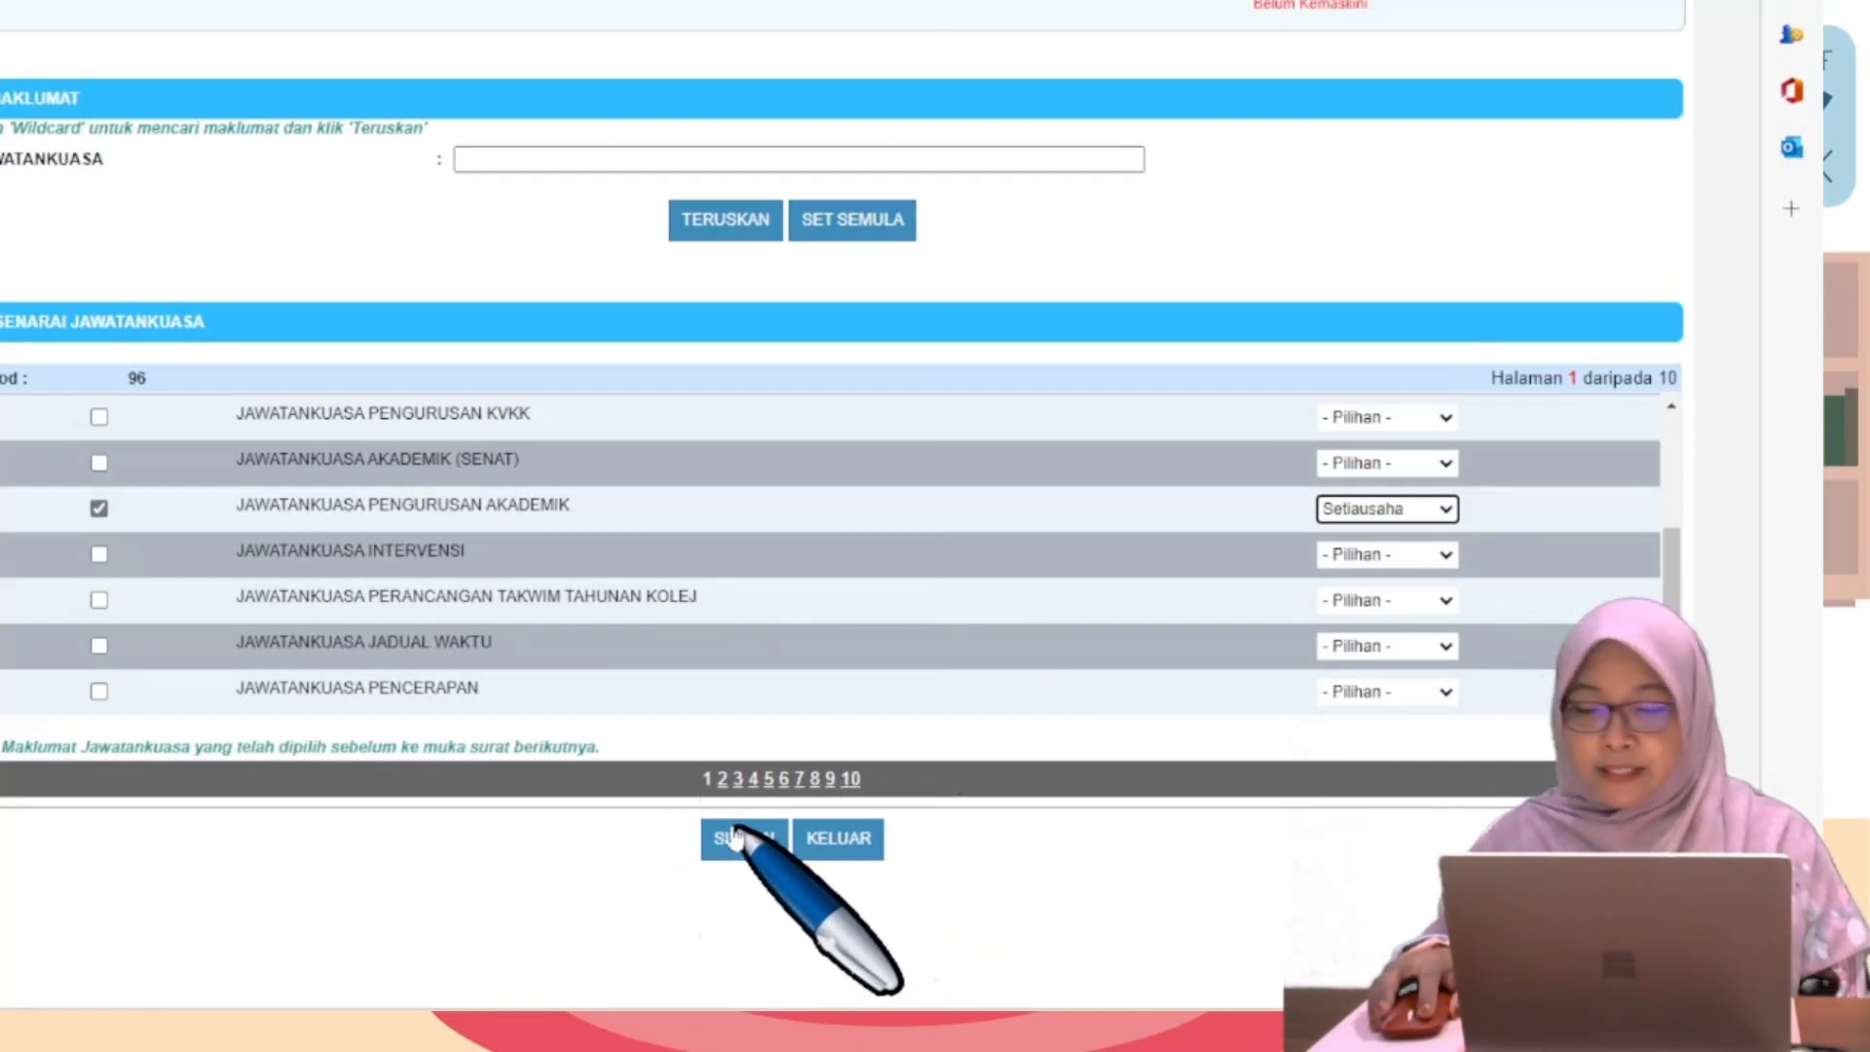
Find JAWATANKUASA ADUAN DAN MAKLUM BALAS on page 8 of the committee list, select it with the role Ahli, and confirm saving.
click(720, 779)
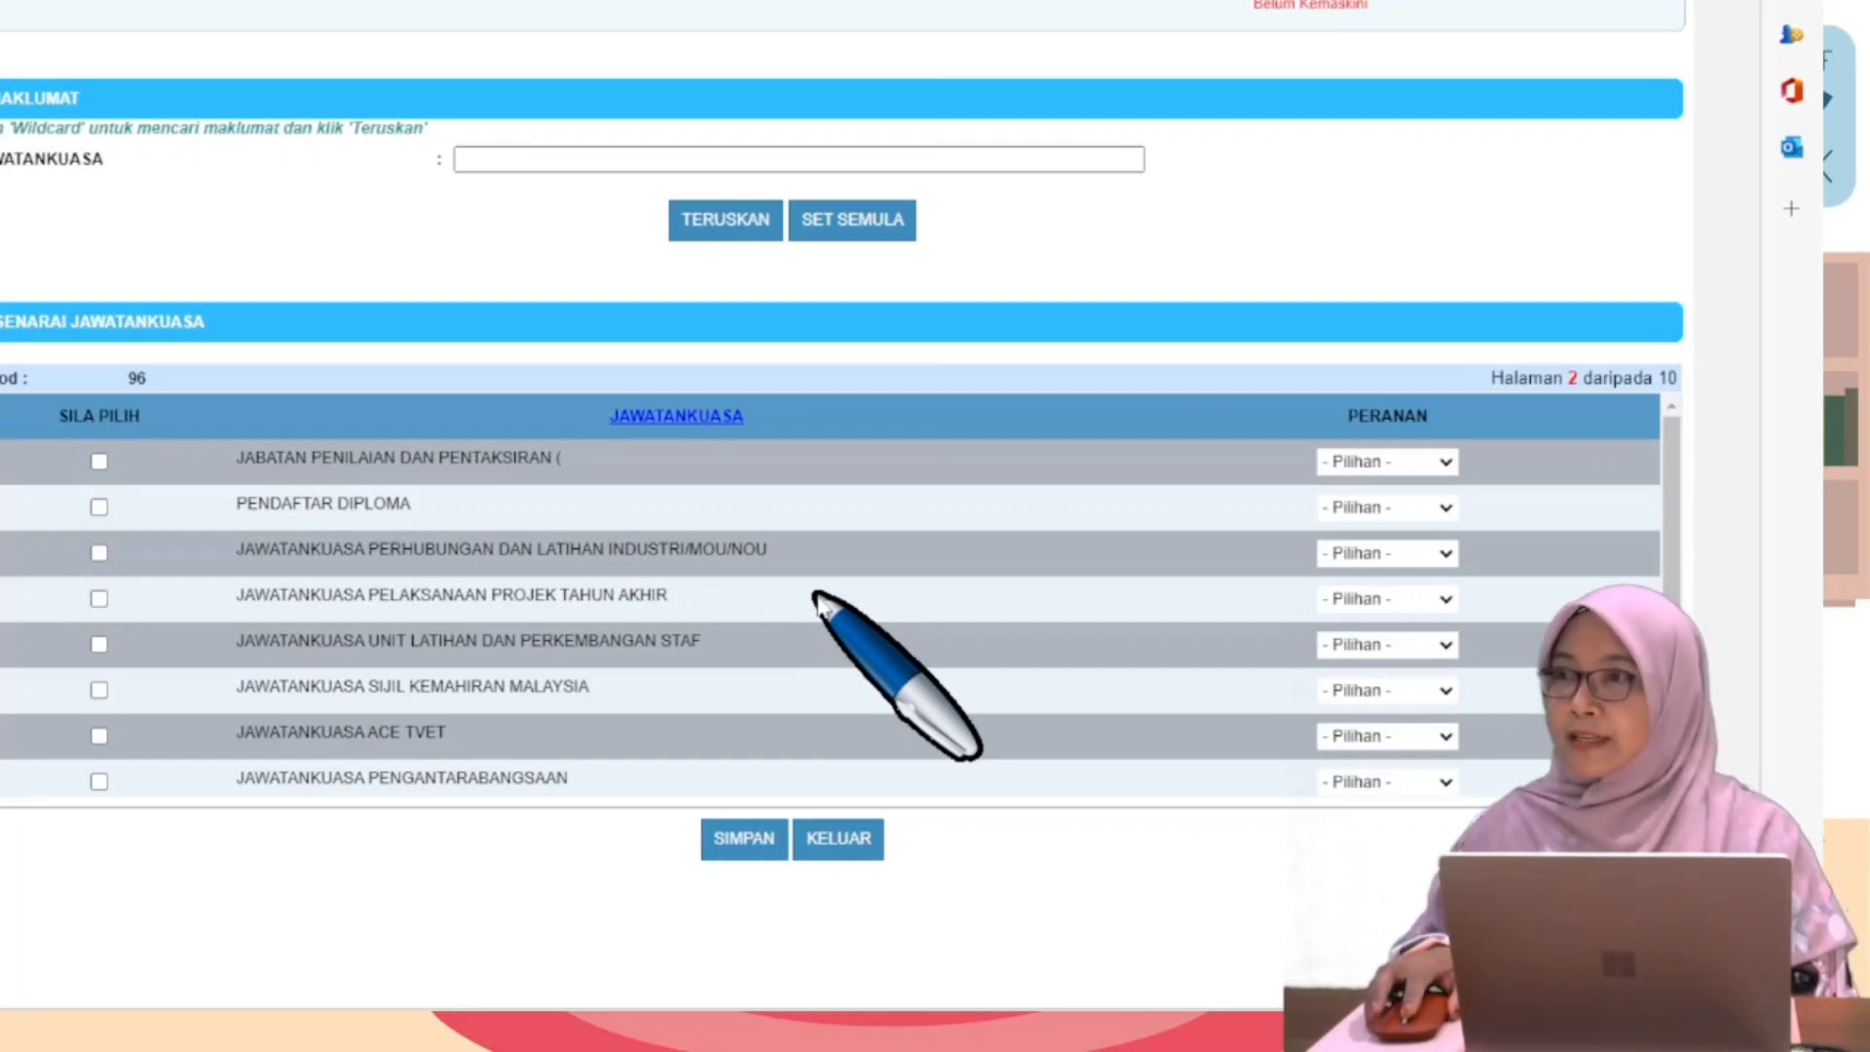
click(750, 781)
click(754, 784)
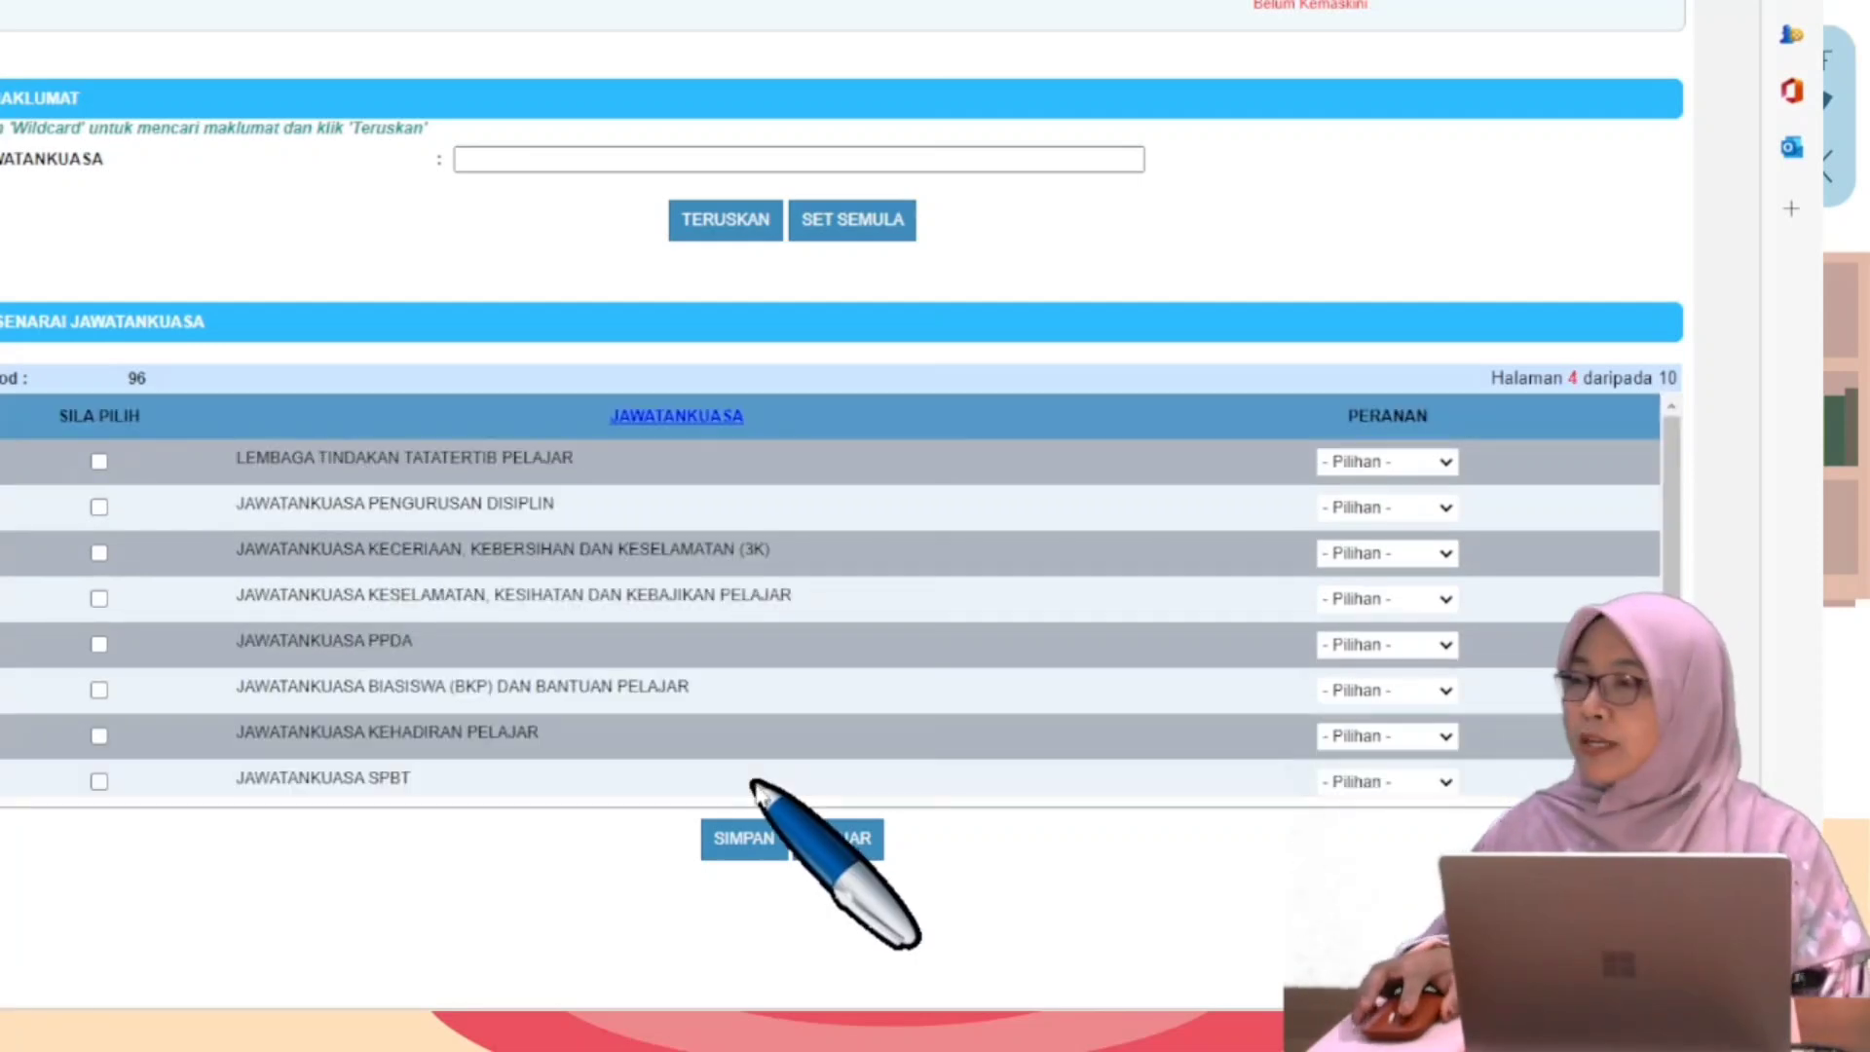
scroll(773, 682, down, 2)
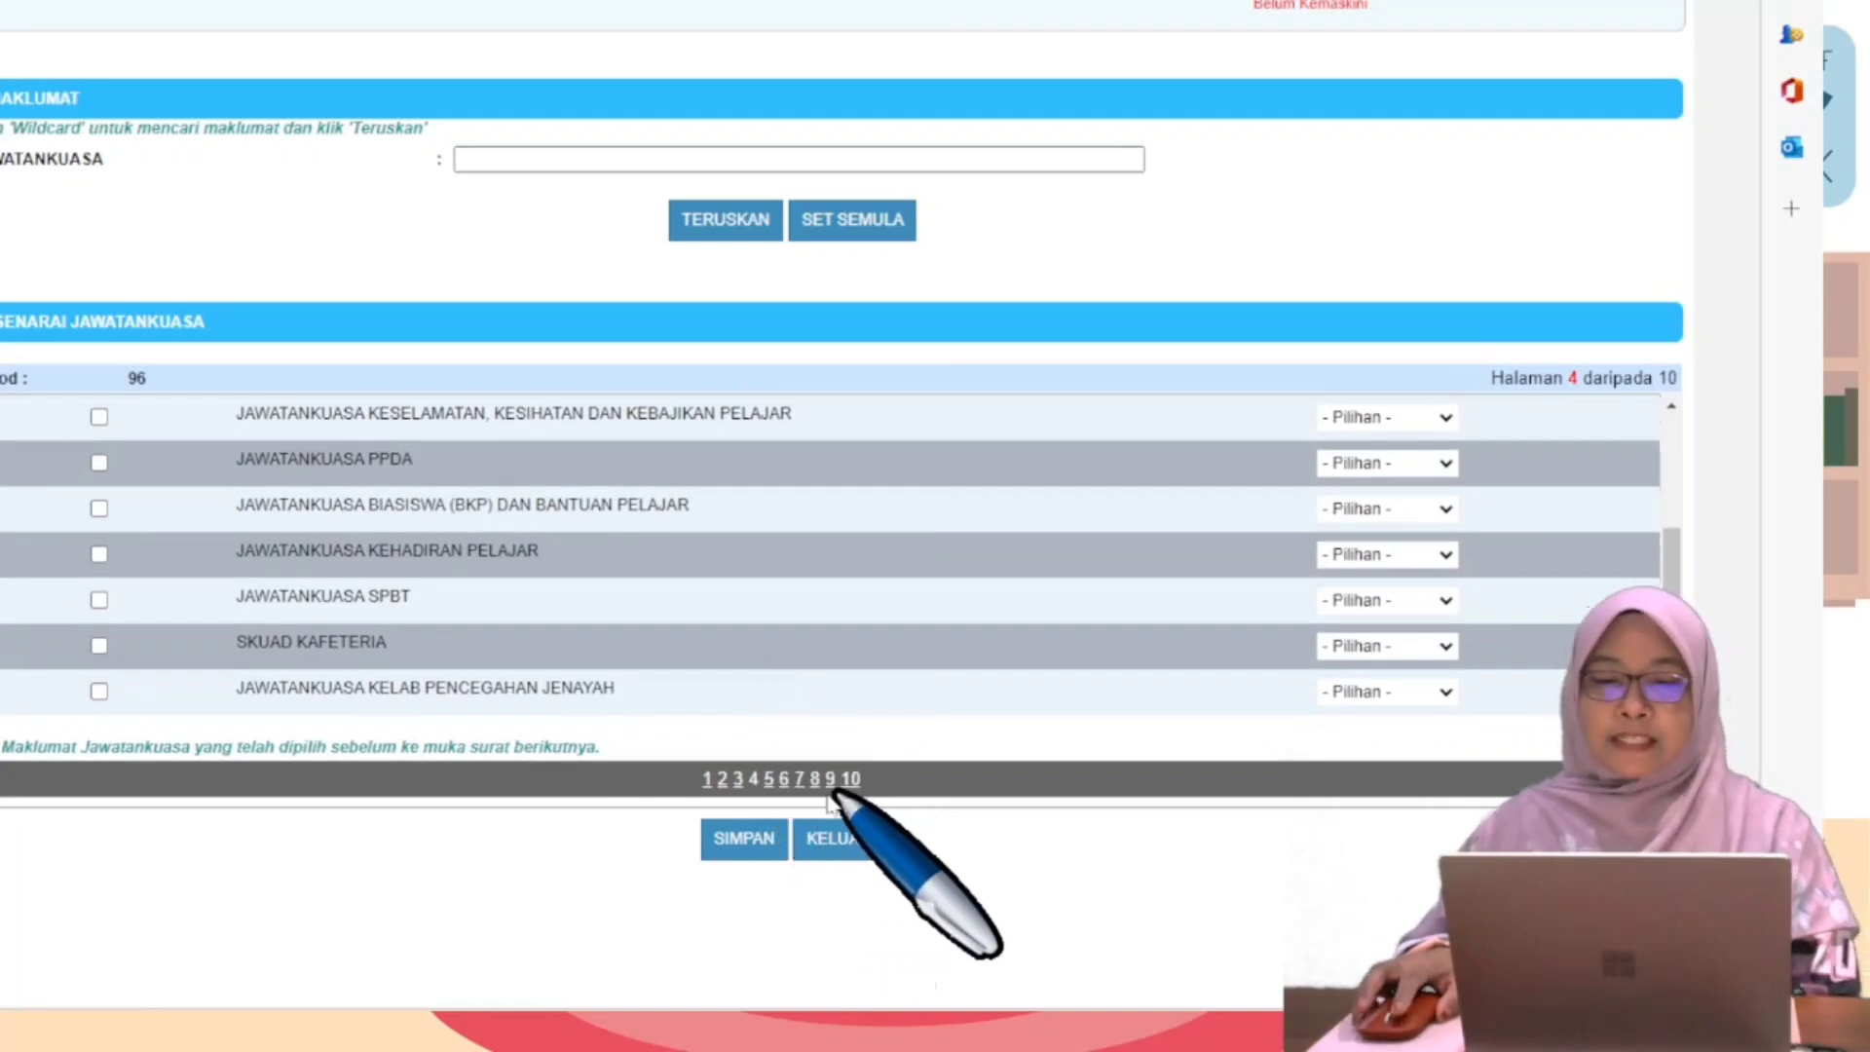
scroll(601, 551, up, 2)
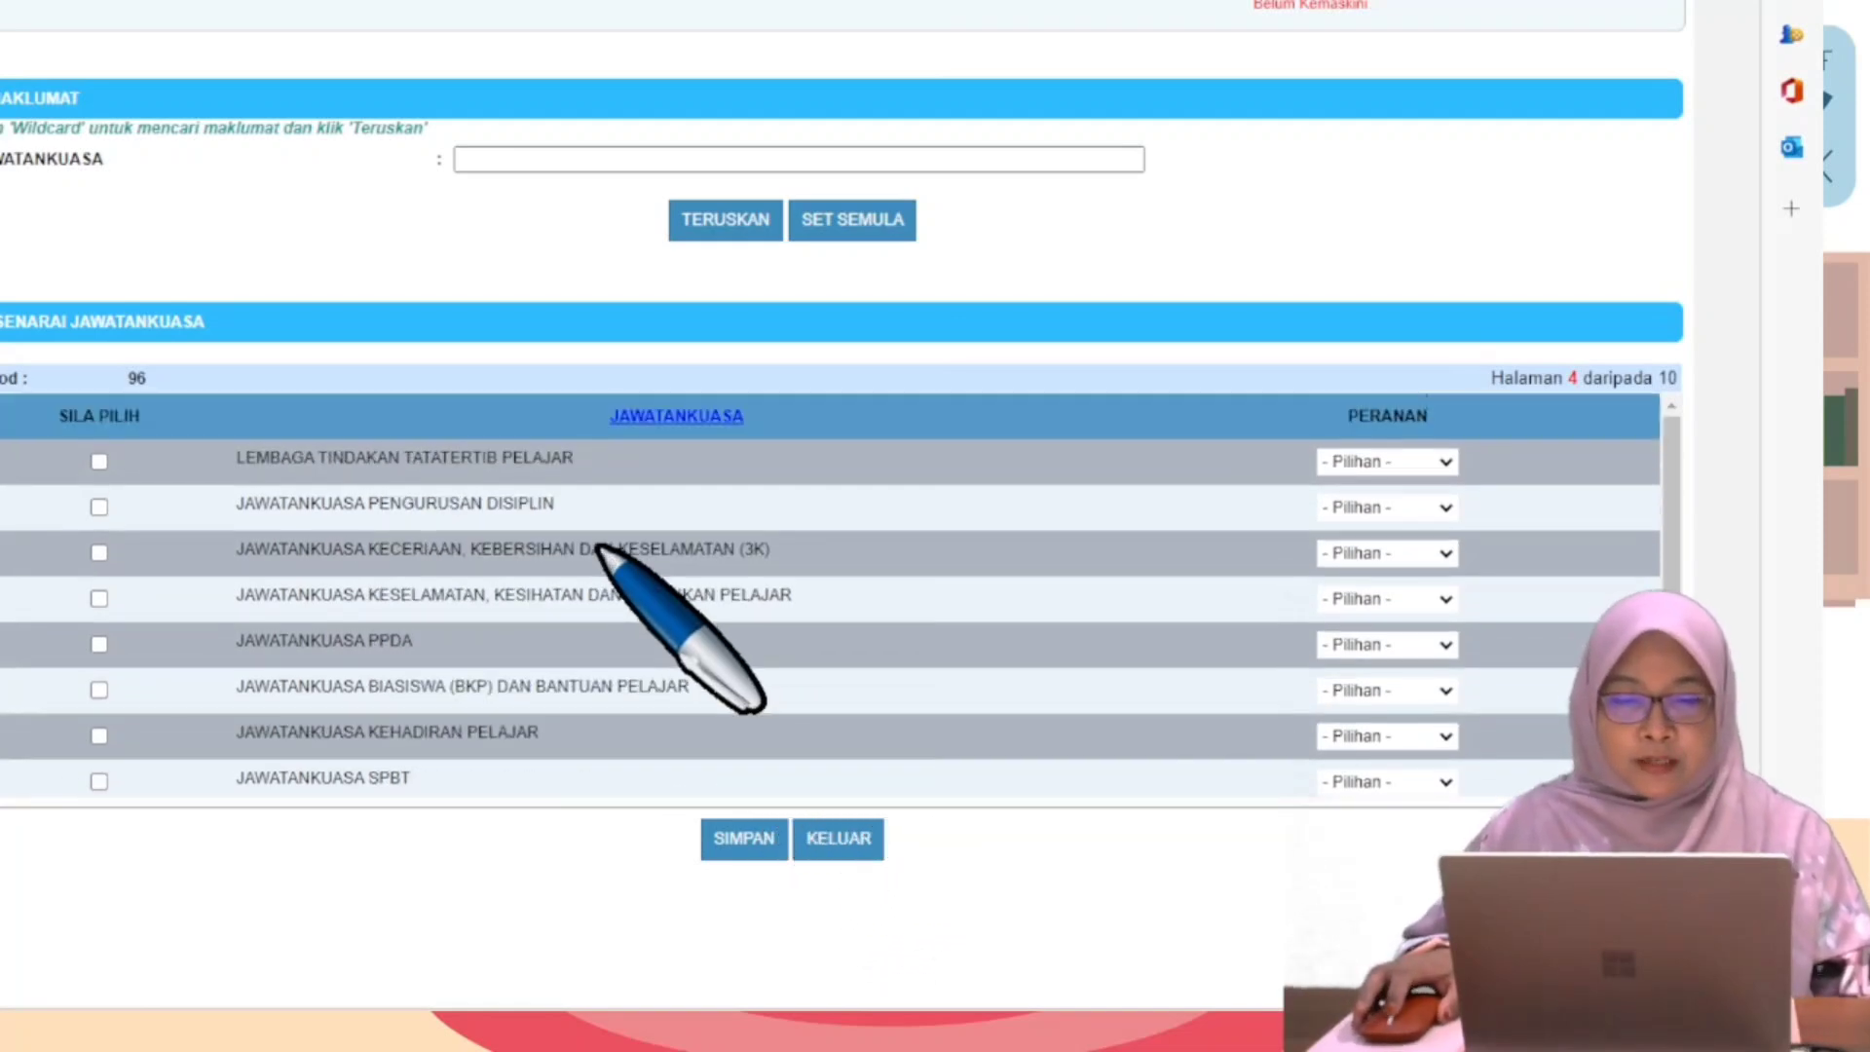
scroll(706, 596, down, 3)
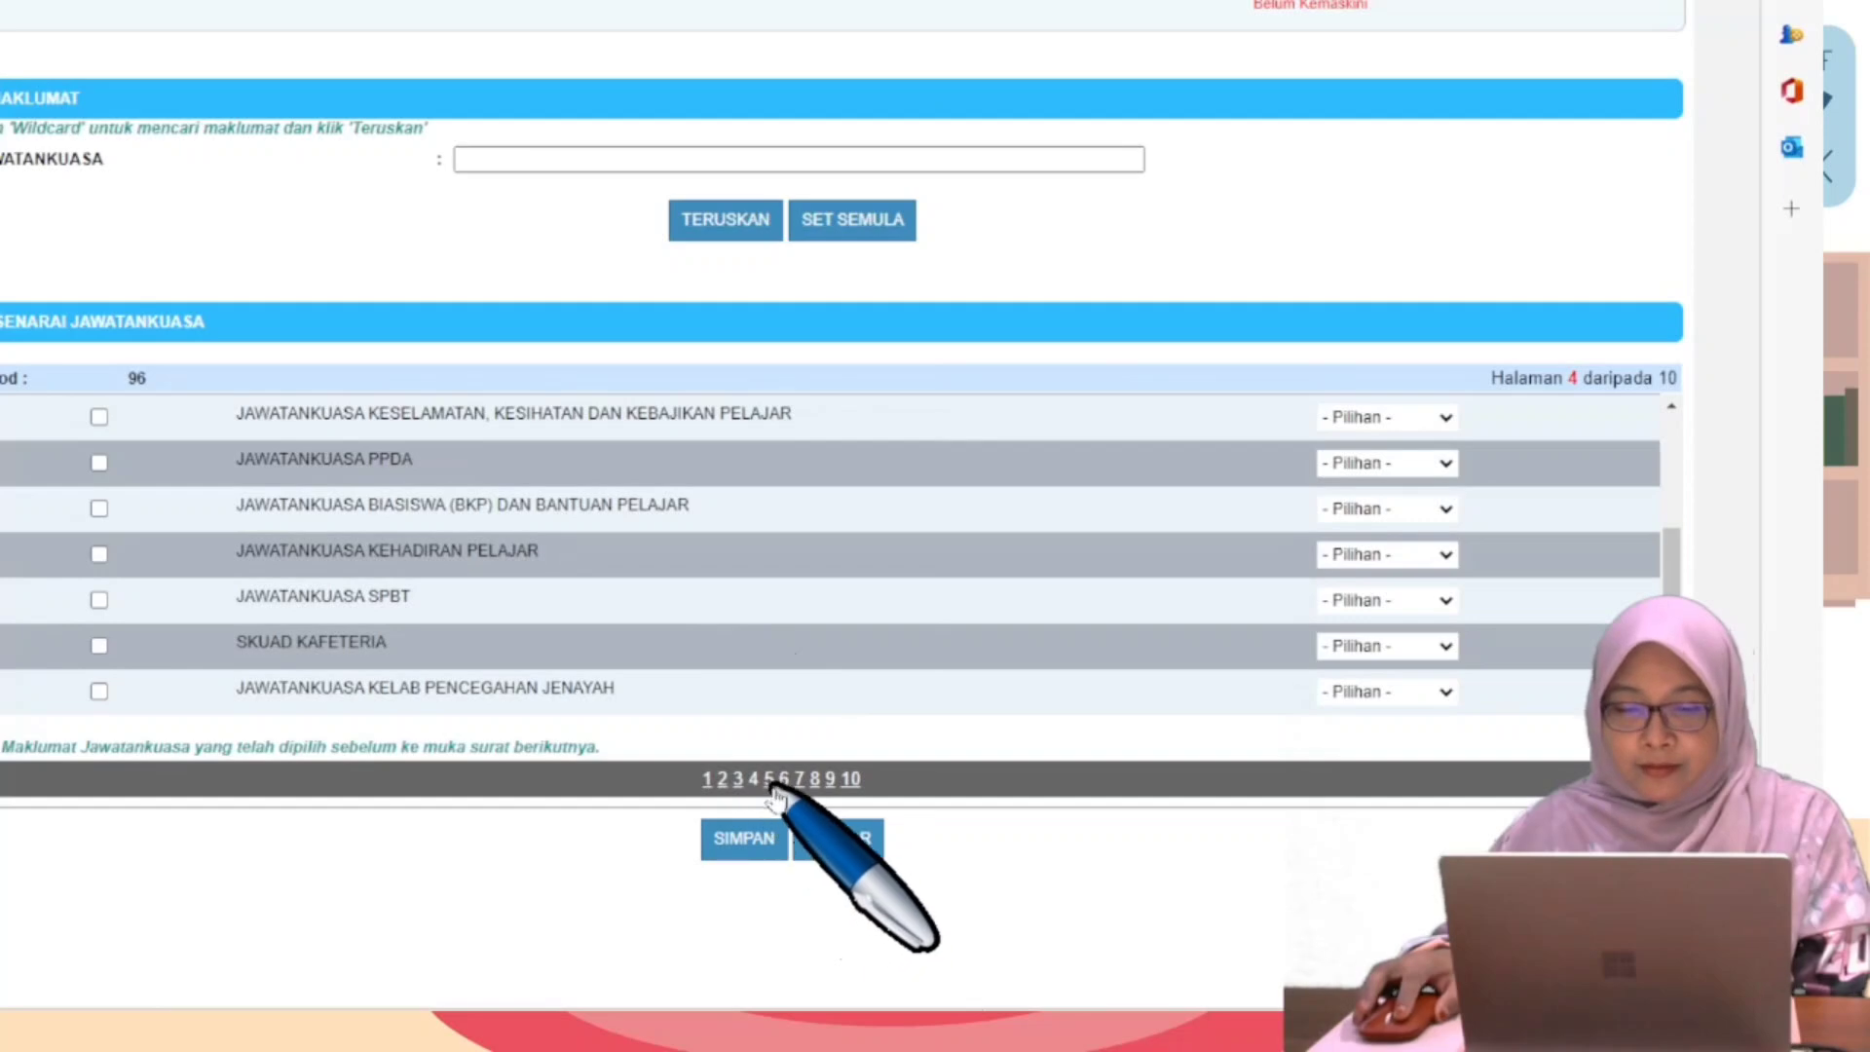
click(814, 779)
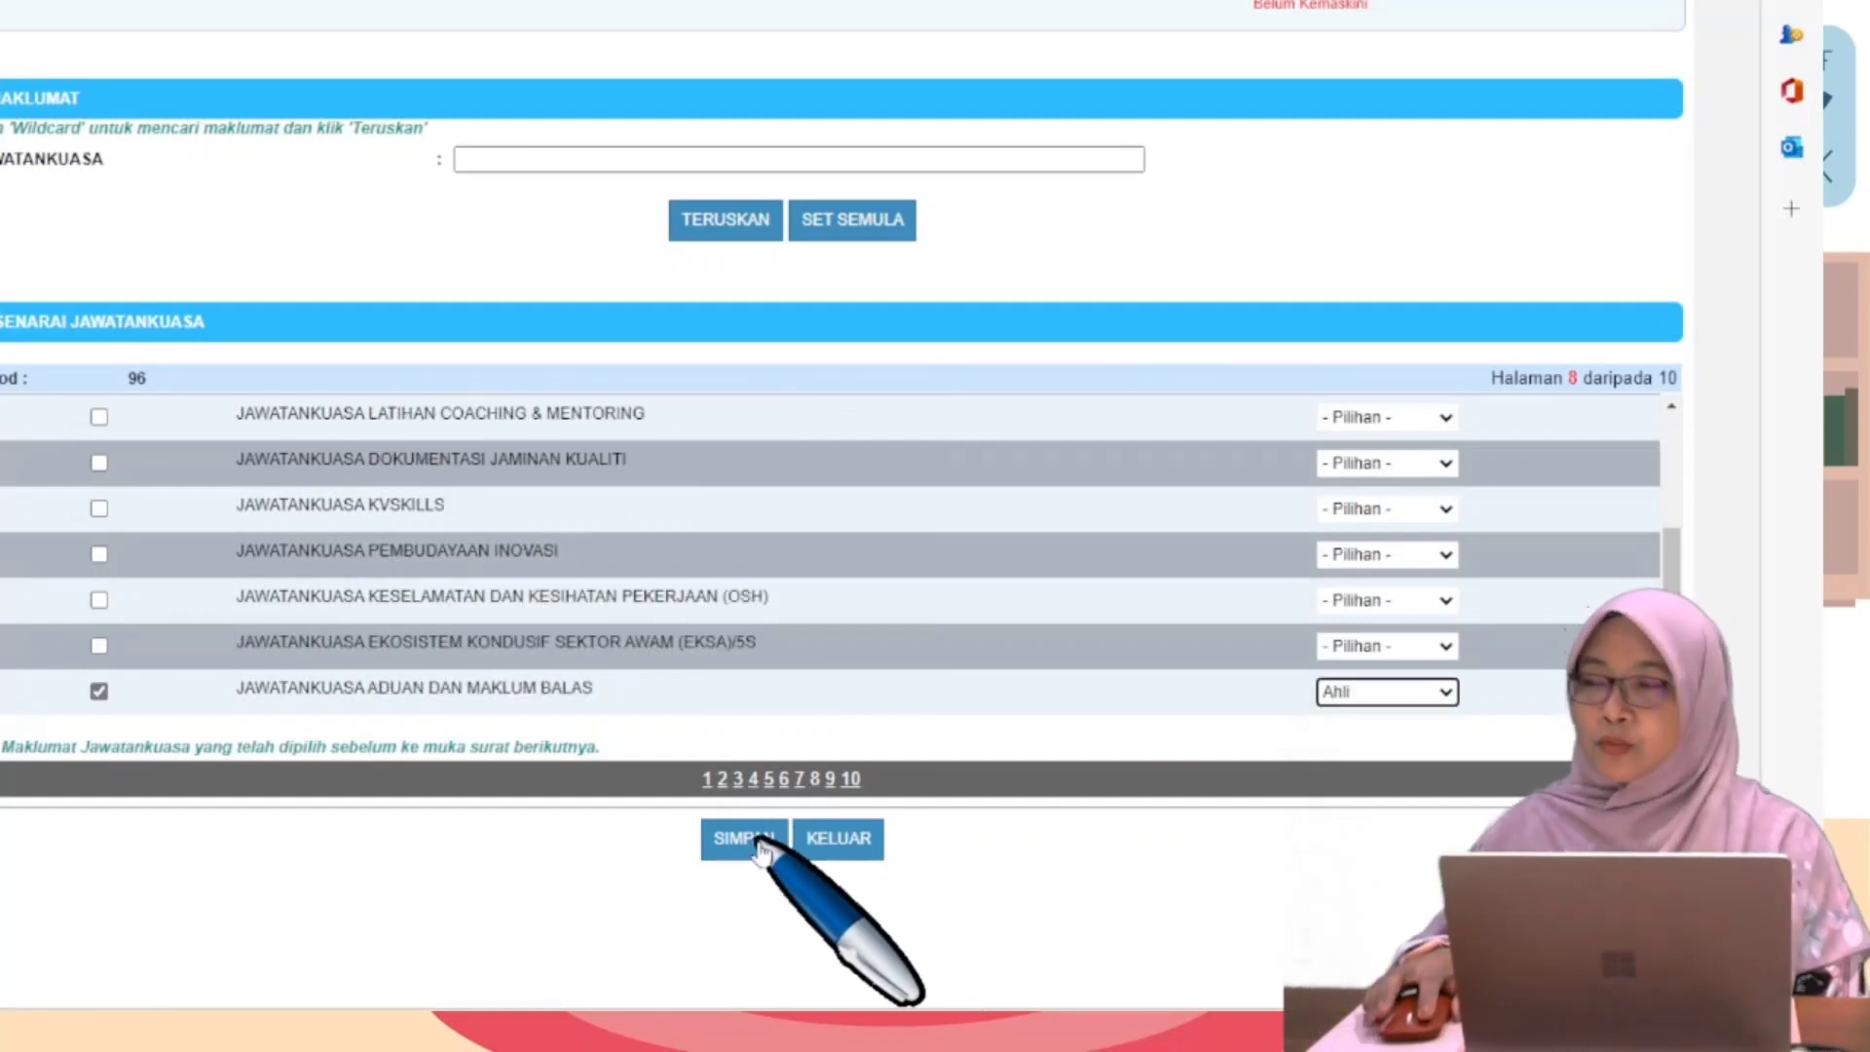
click(760, 844)
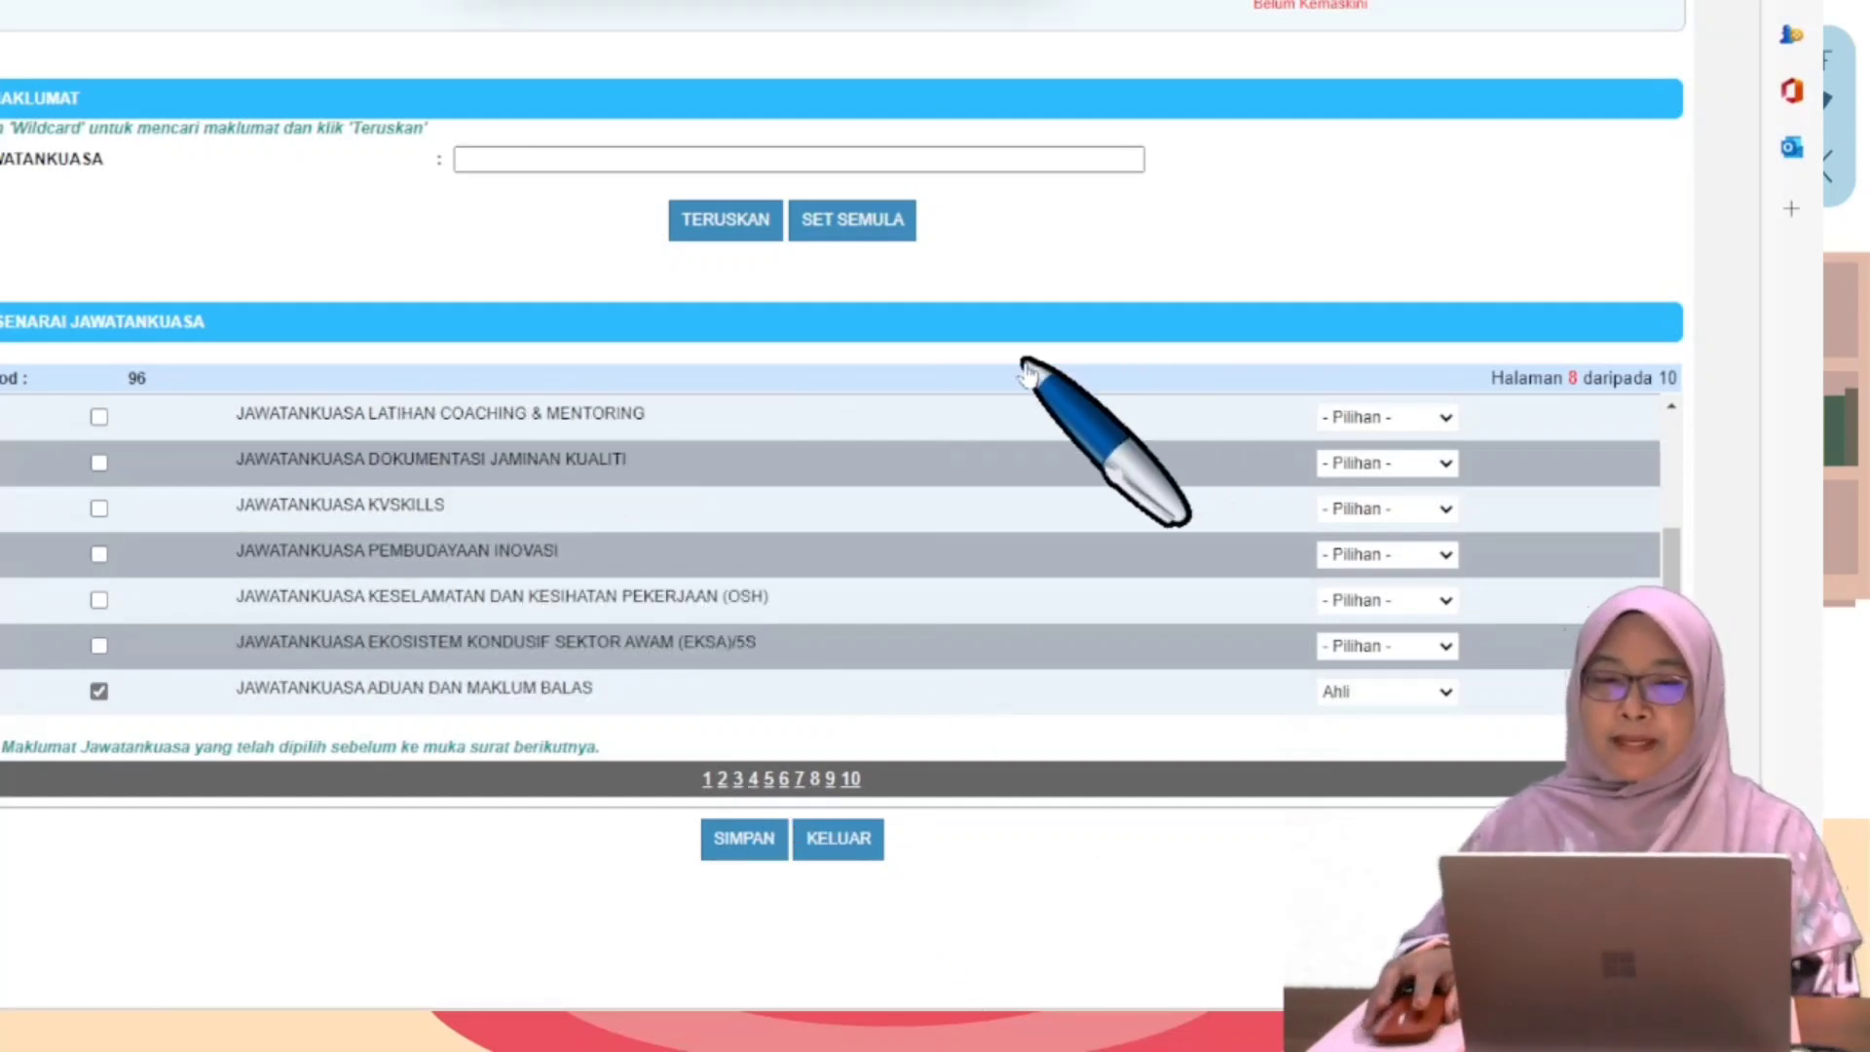
click(884, 0)
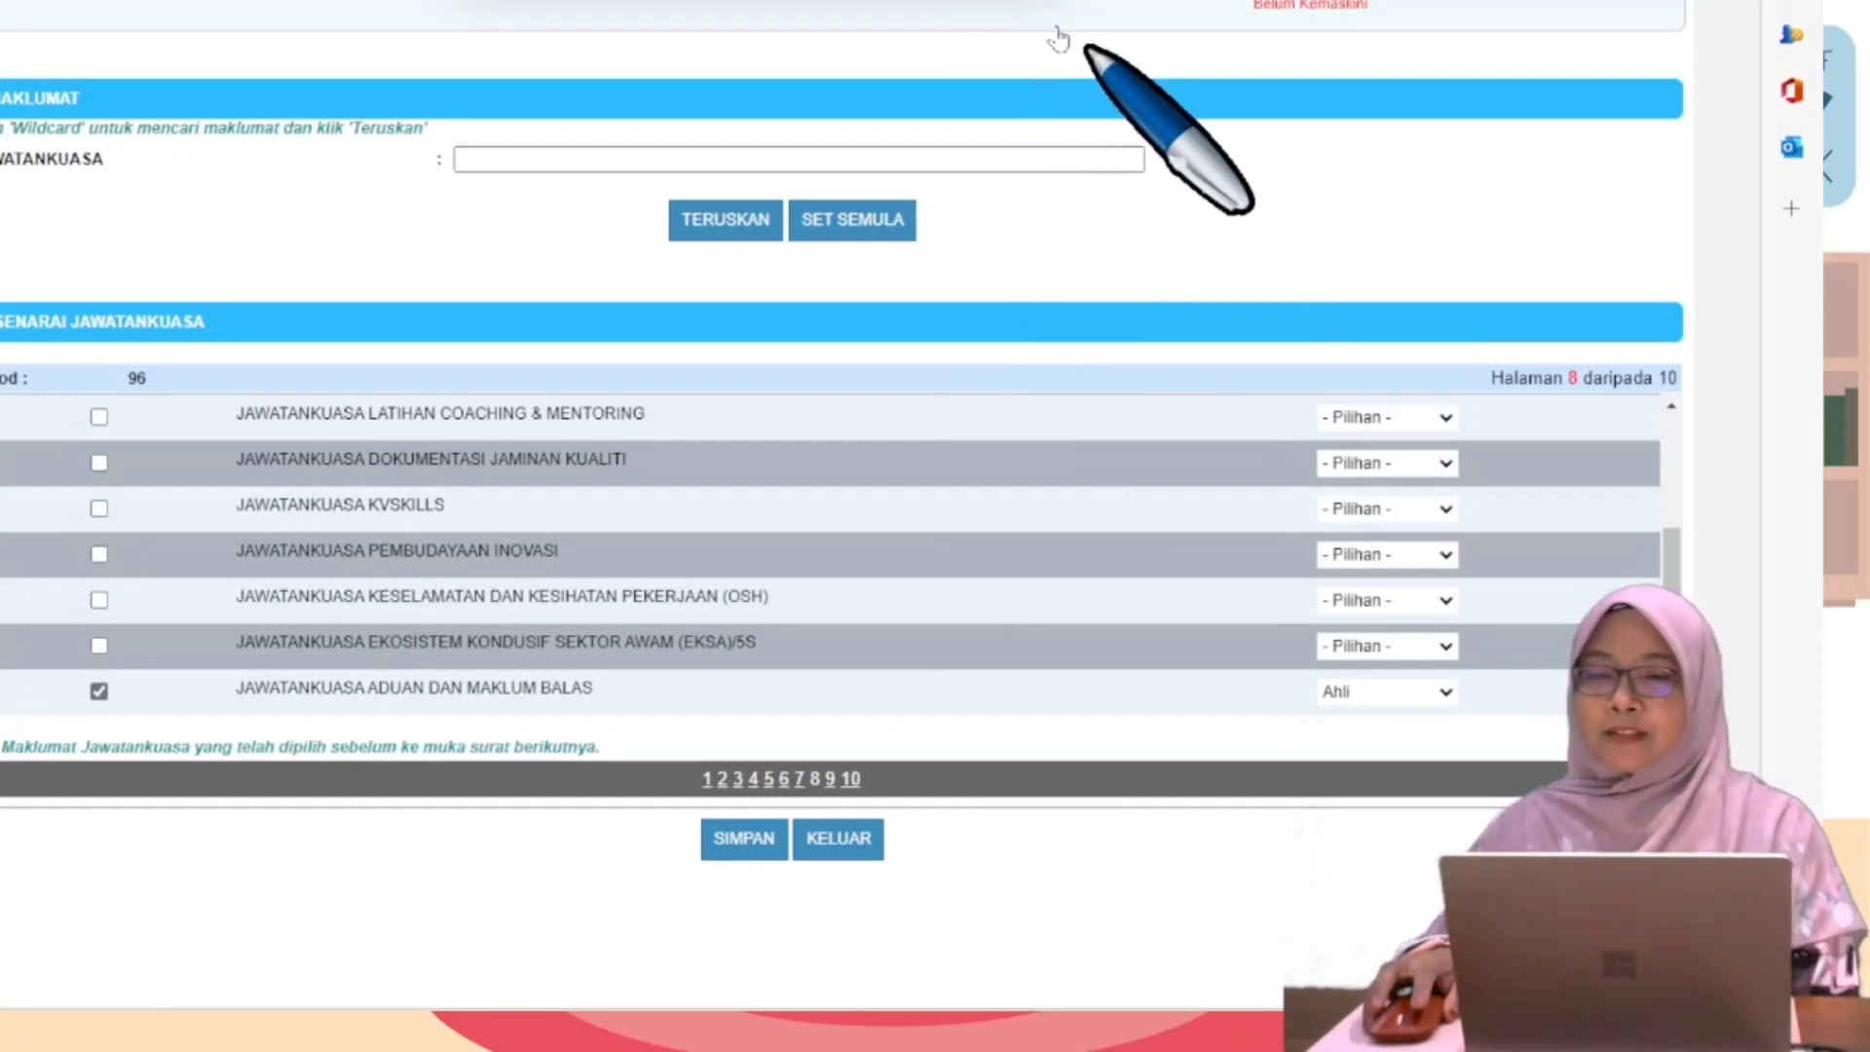
click(946, 0)
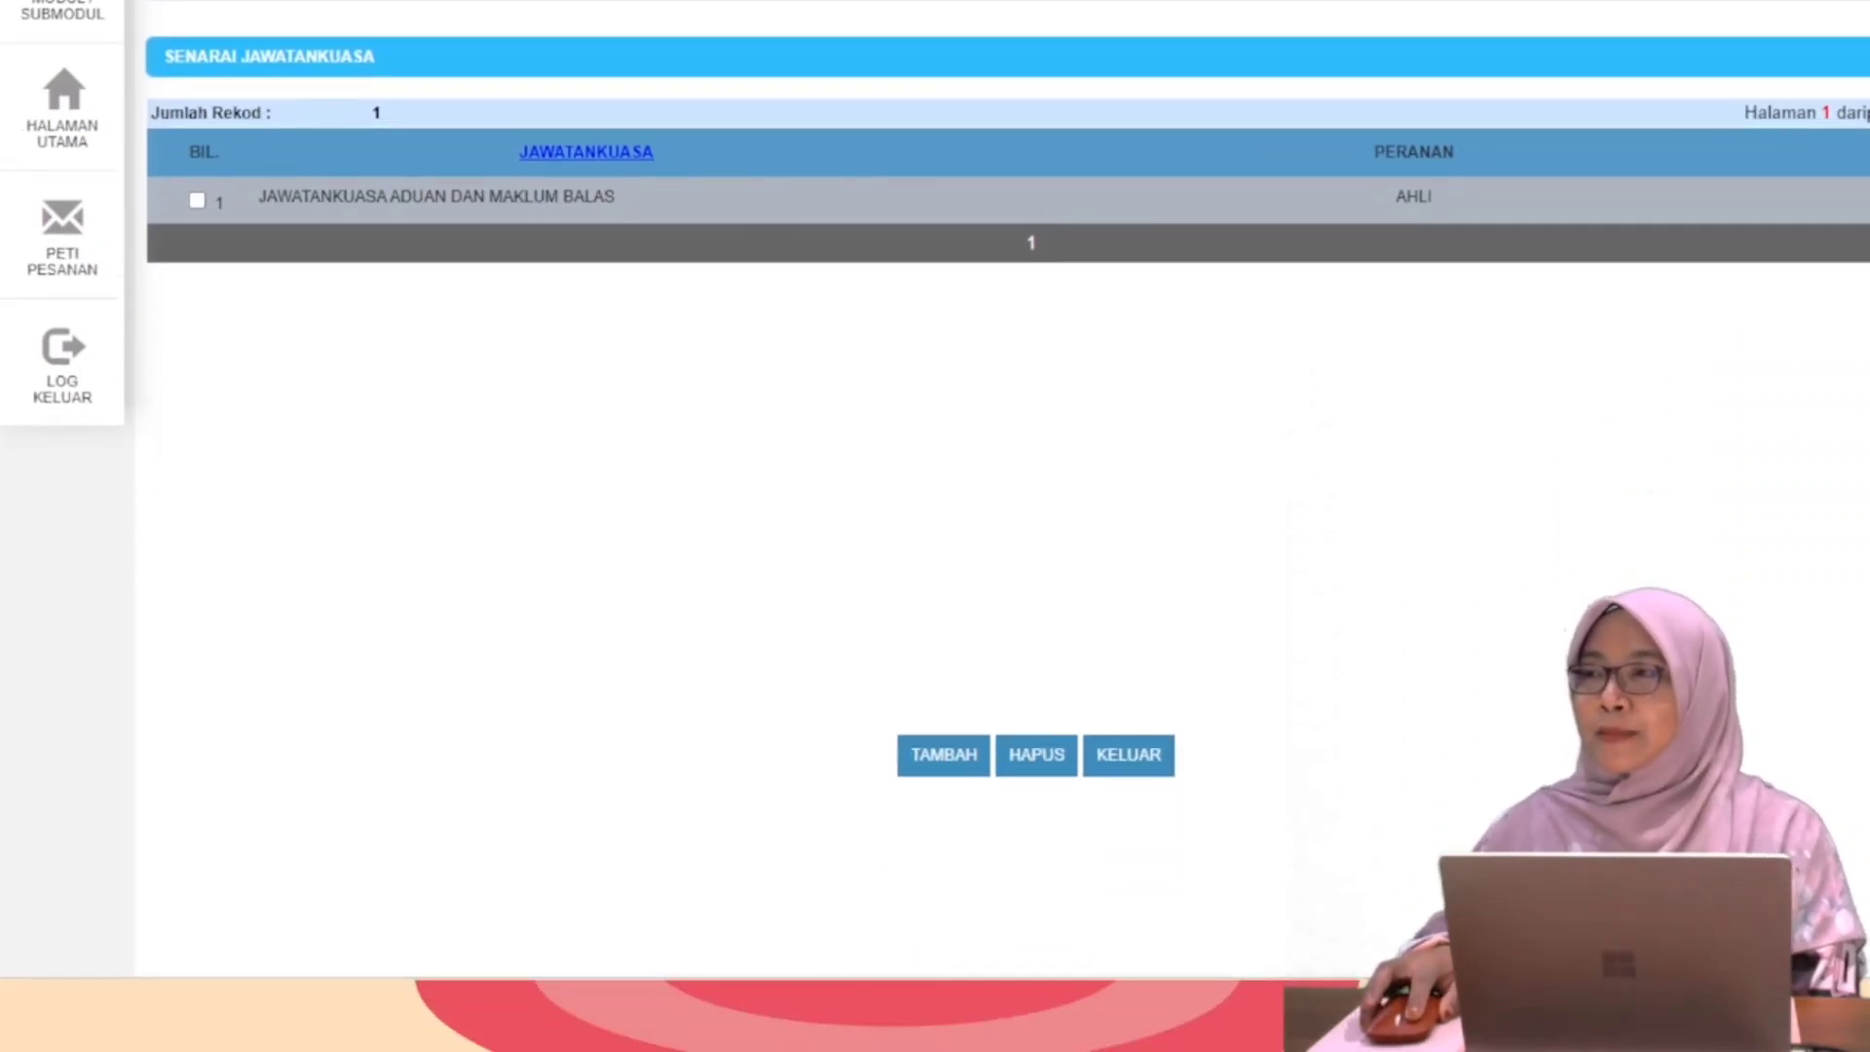
Reopen the list for adding committees and browse from its first page to page 10.
click(946, 756)
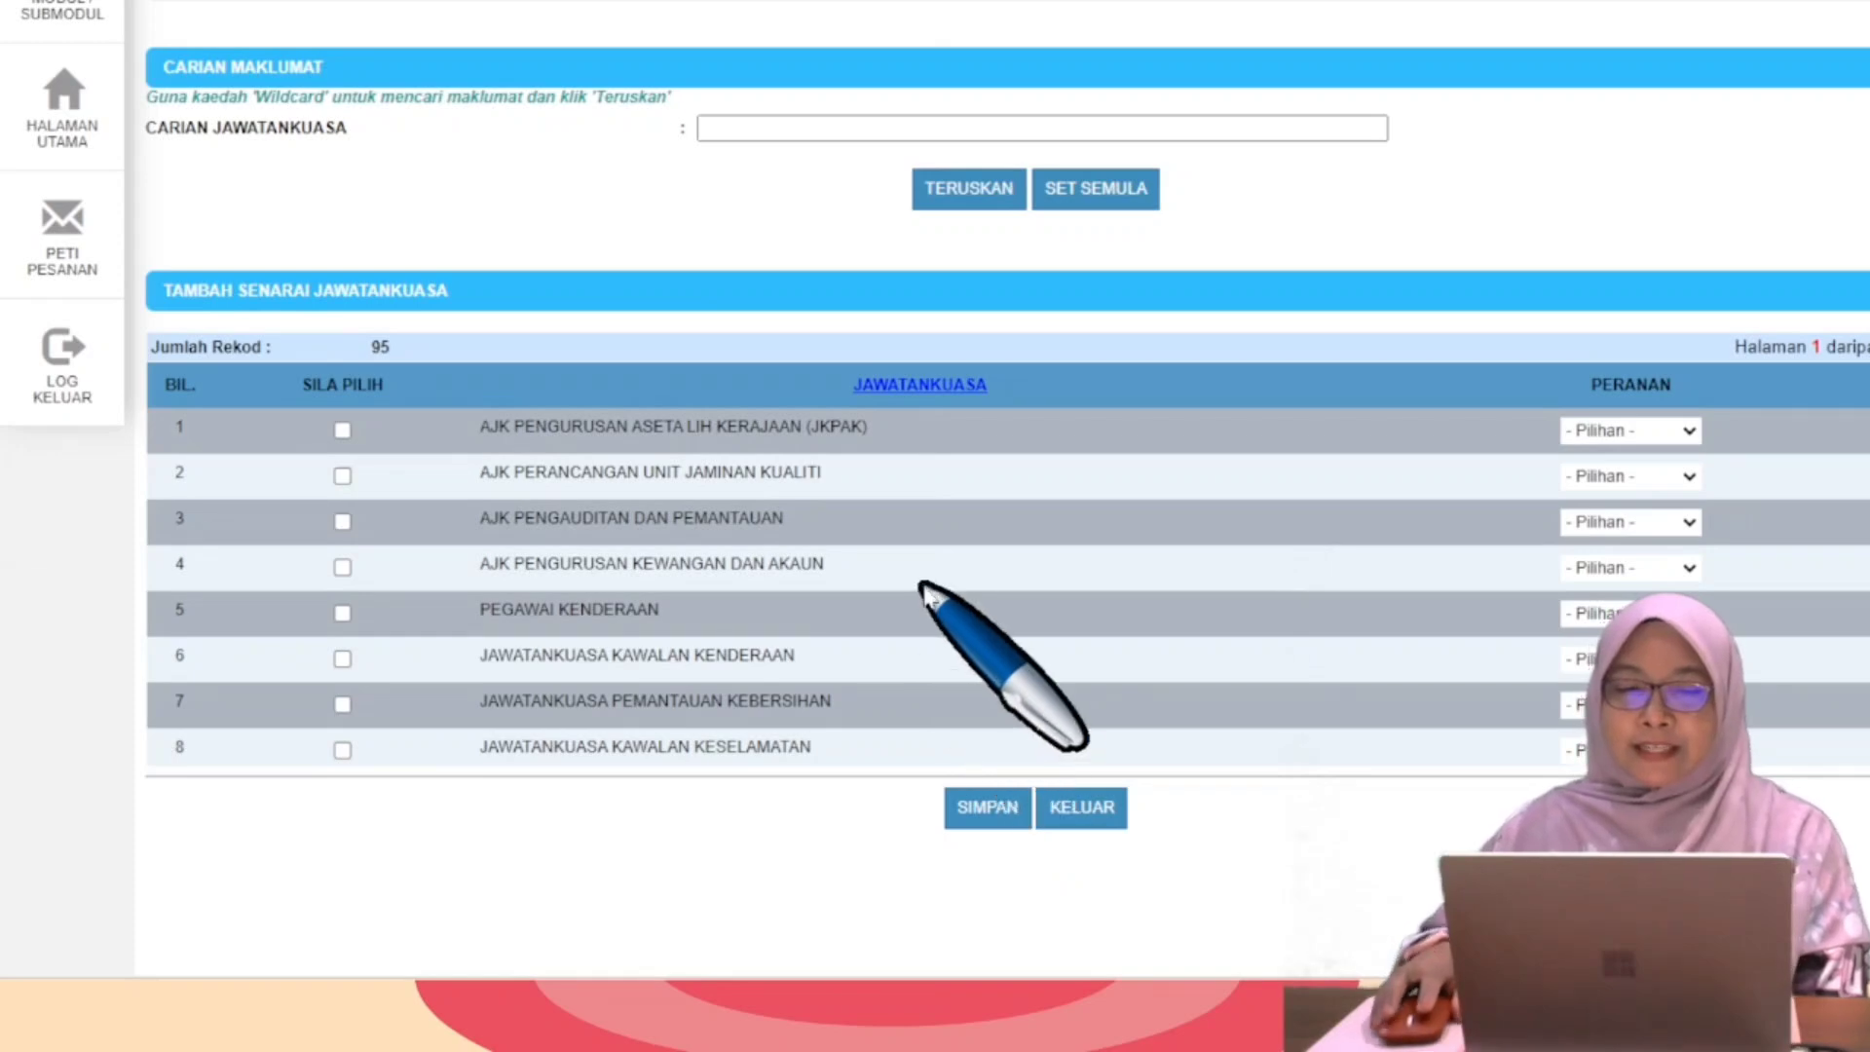
scroll(925, 594, down, 3)
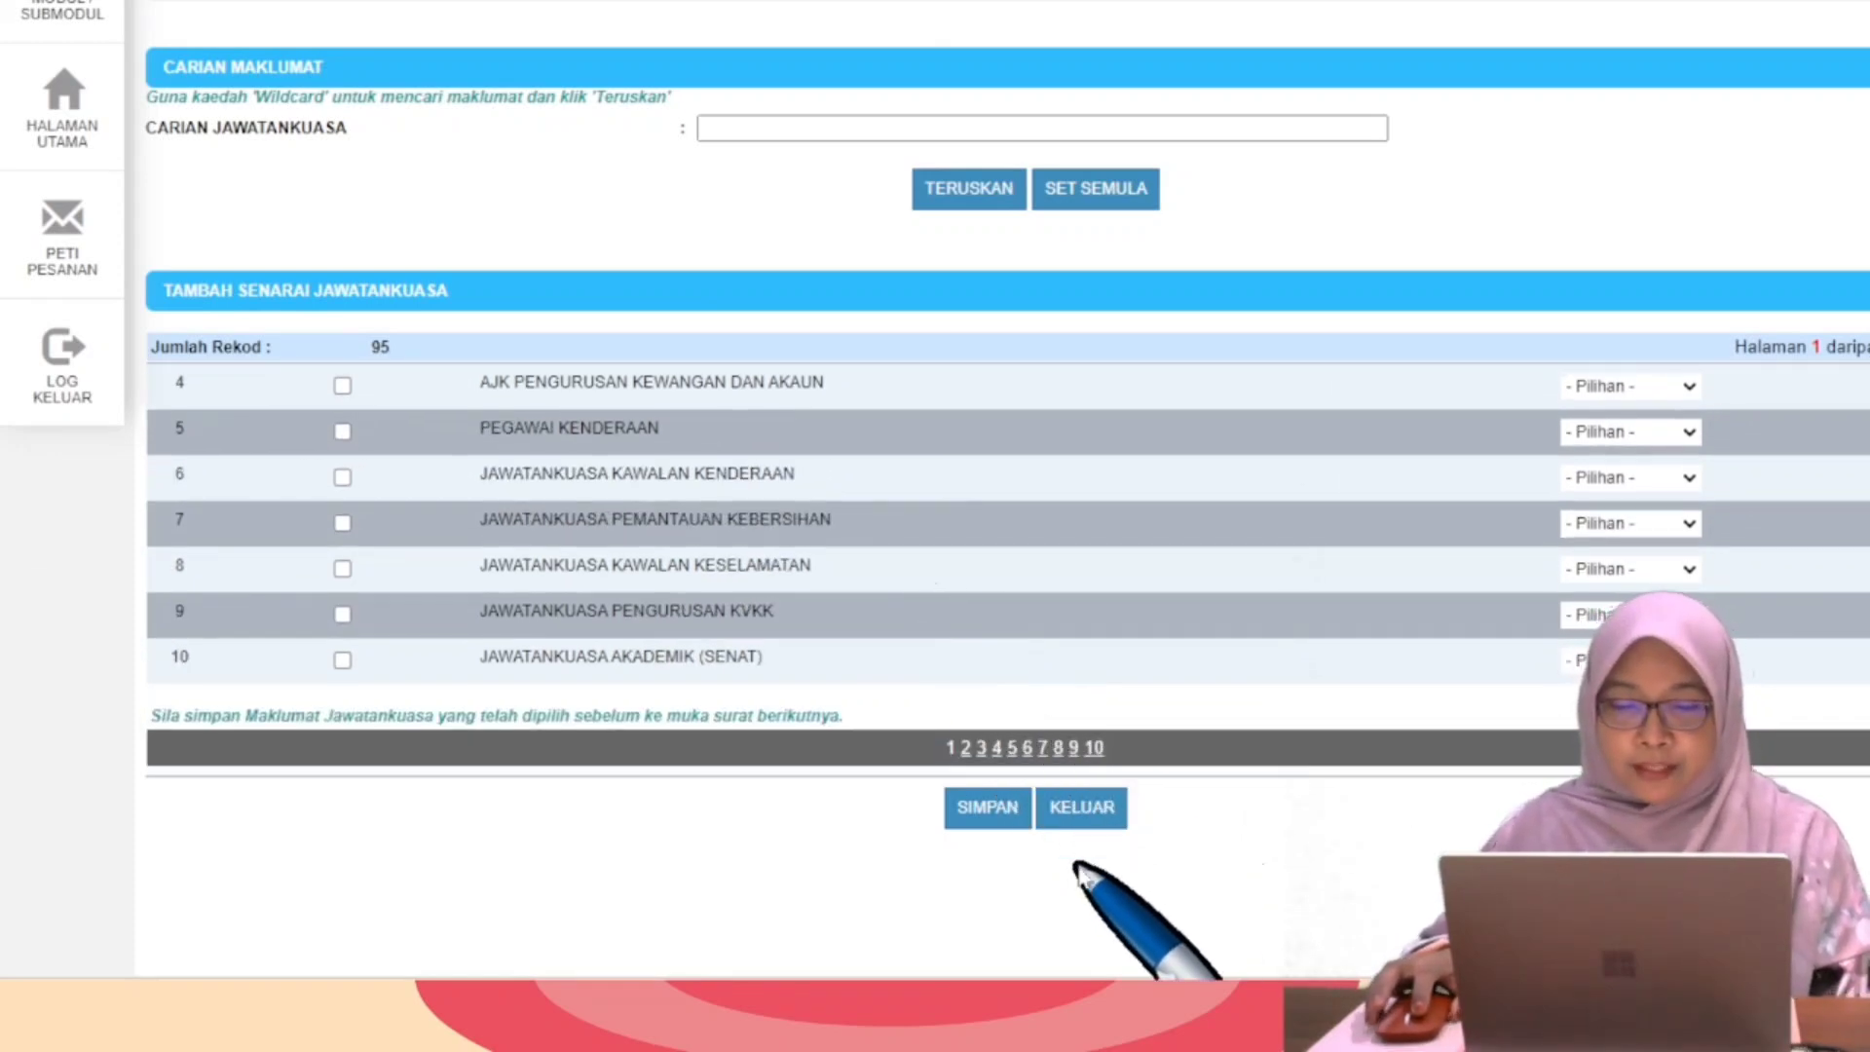
click(1094, 748)
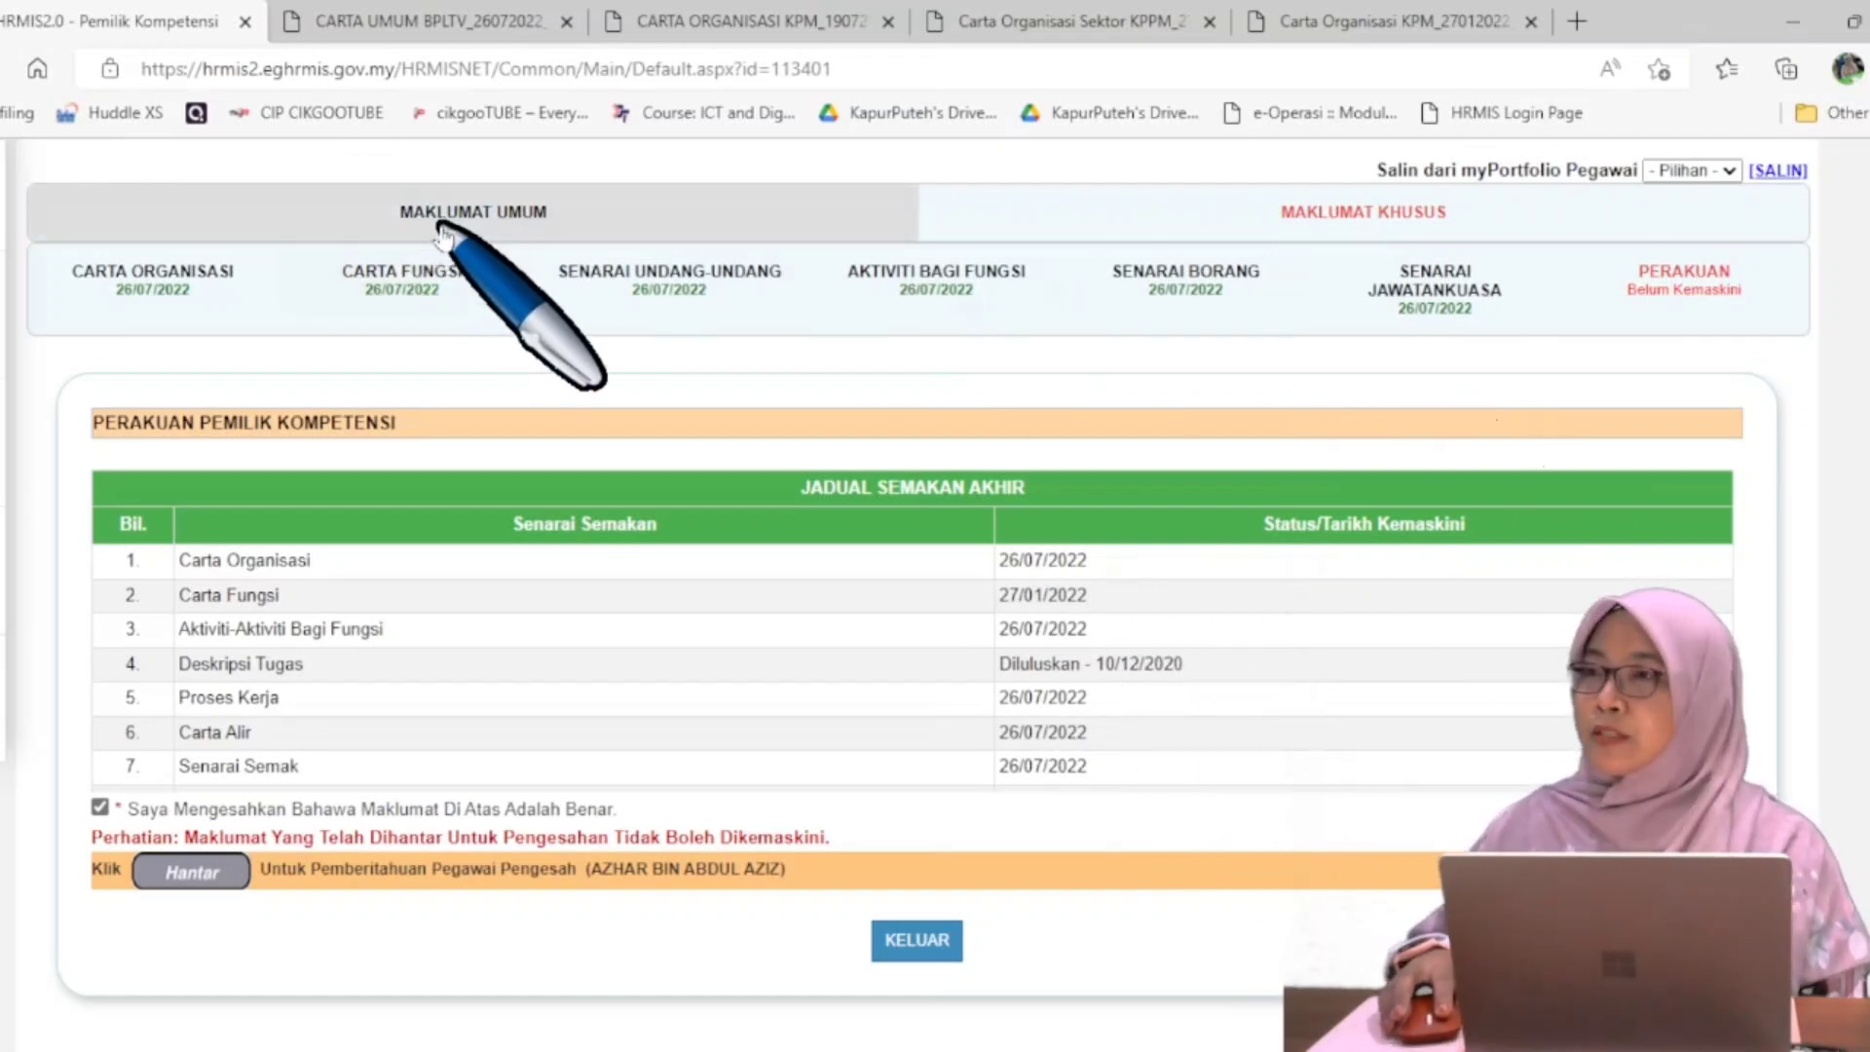
Examine the update dates and status of each myPortfolio section in Jadual Pengemaskinian under Maklumat Umum.
click(437, 226)
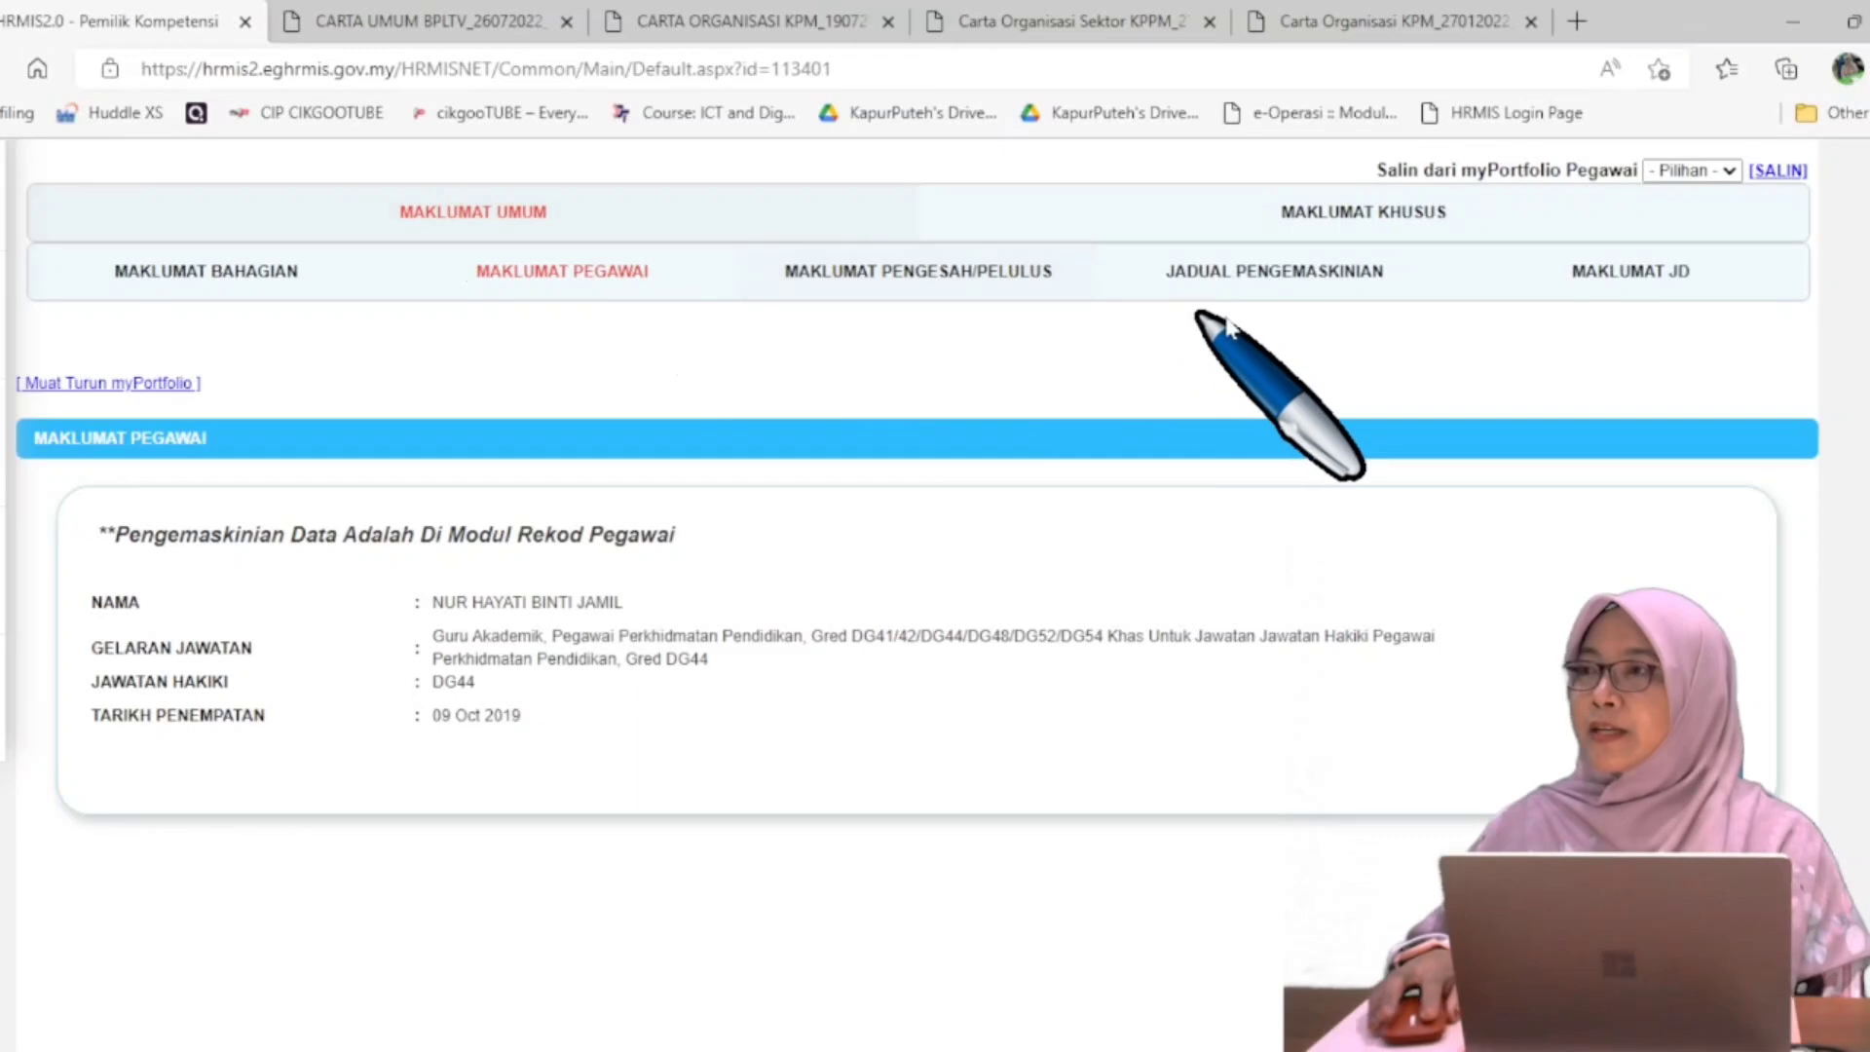
click(1273, 290)
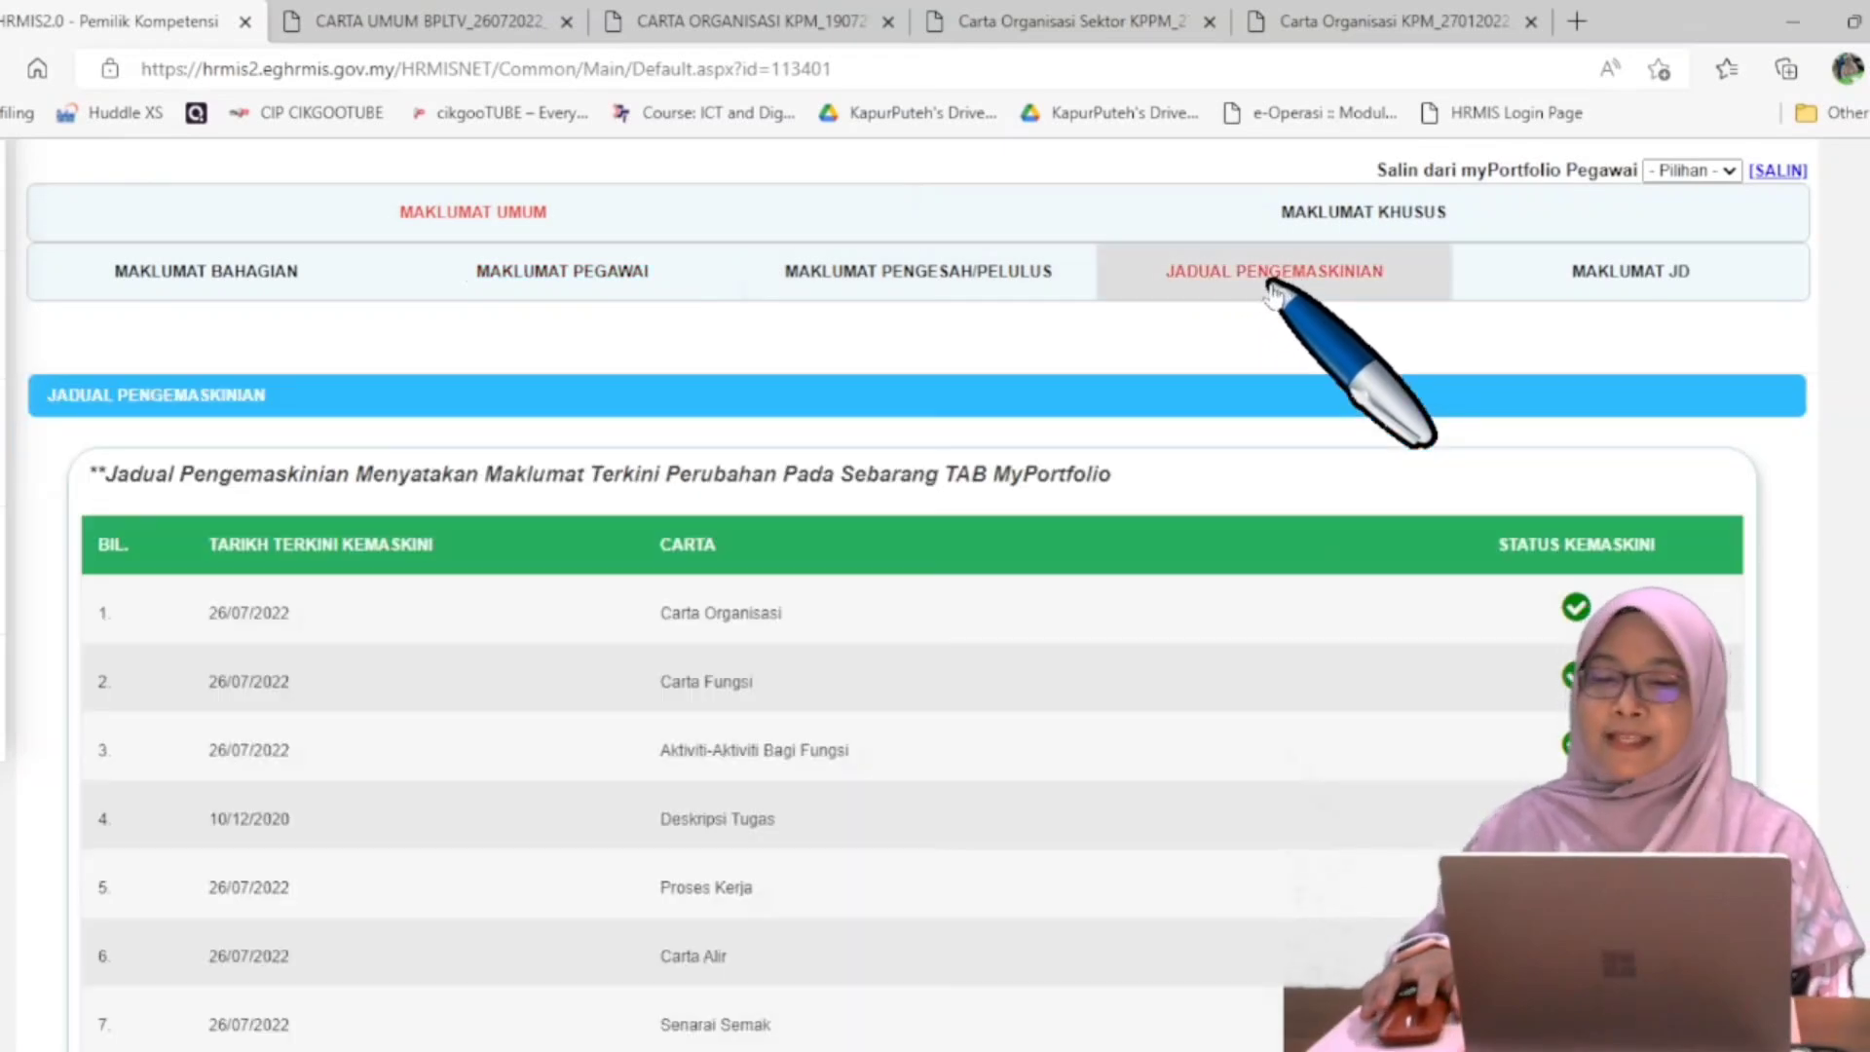